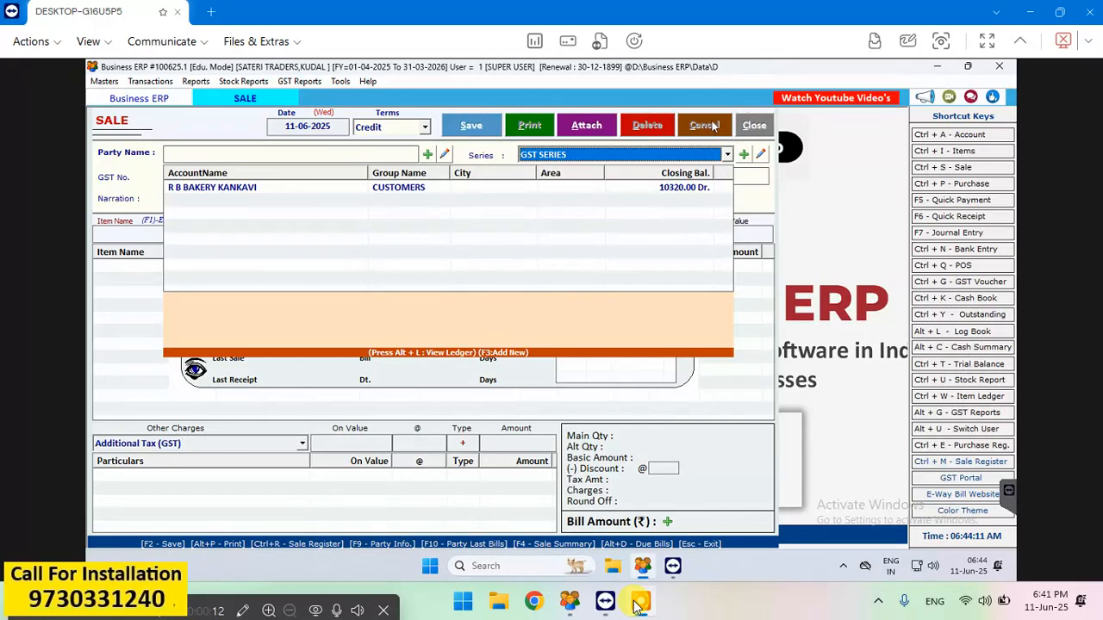
- Keep the sale date at 11-06-2025 and set the payment terms to Credit
click(743, 128)
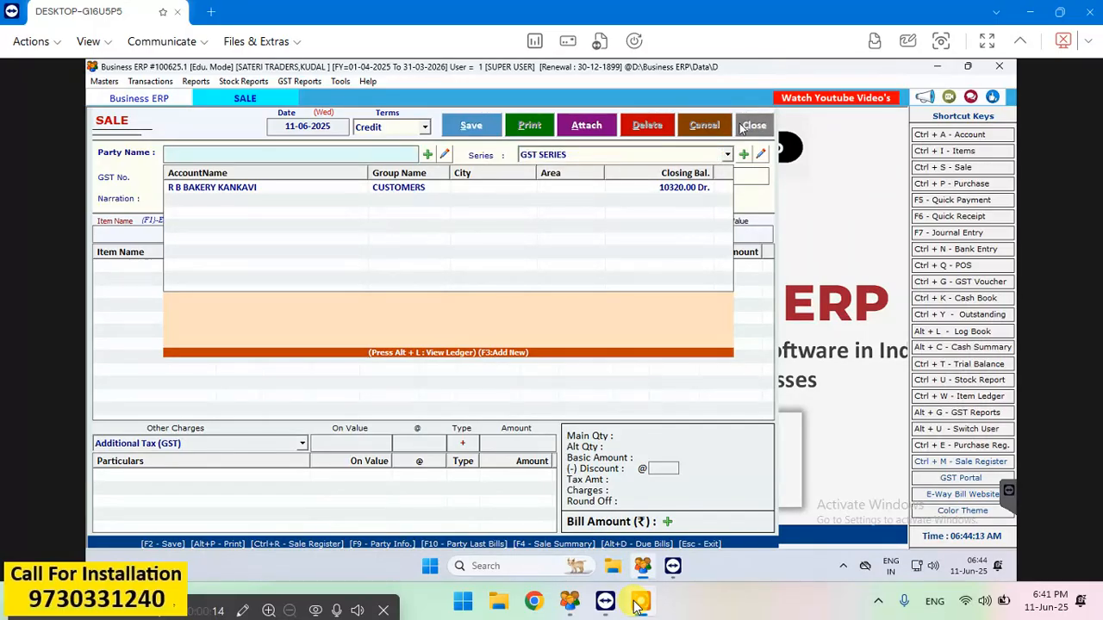
click(744, 128)
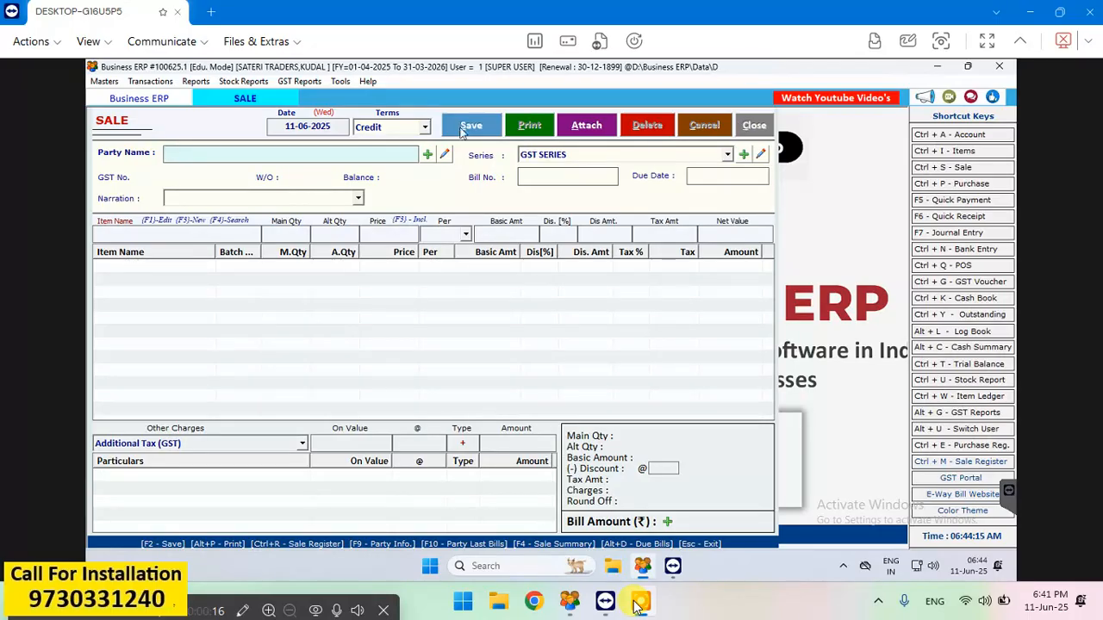
click(337, 122)
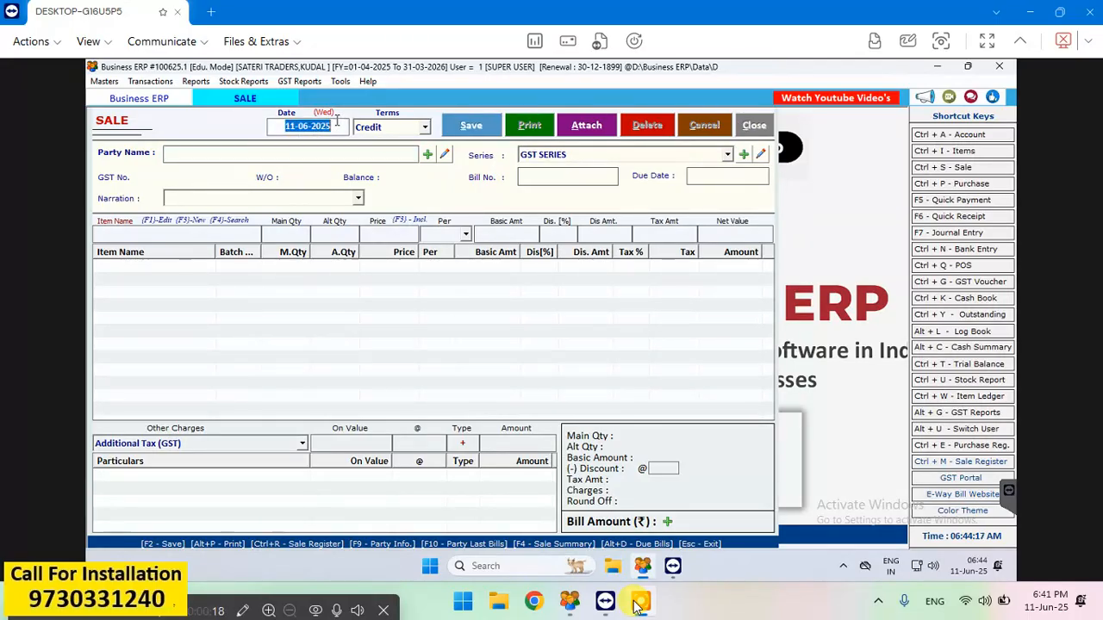
key(Return)
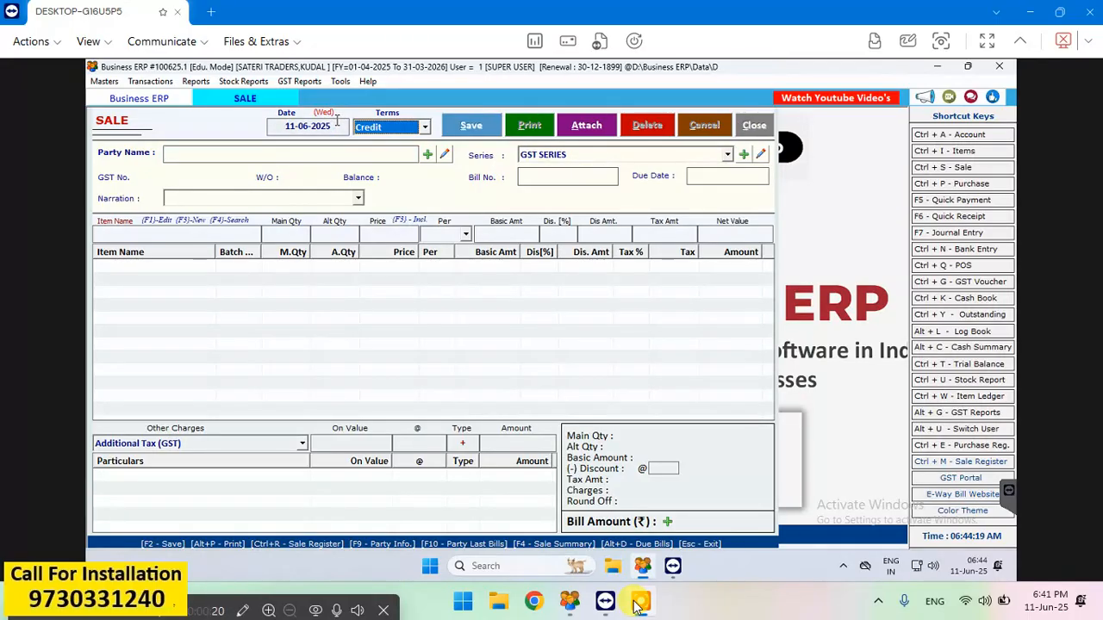
click(424, 127)
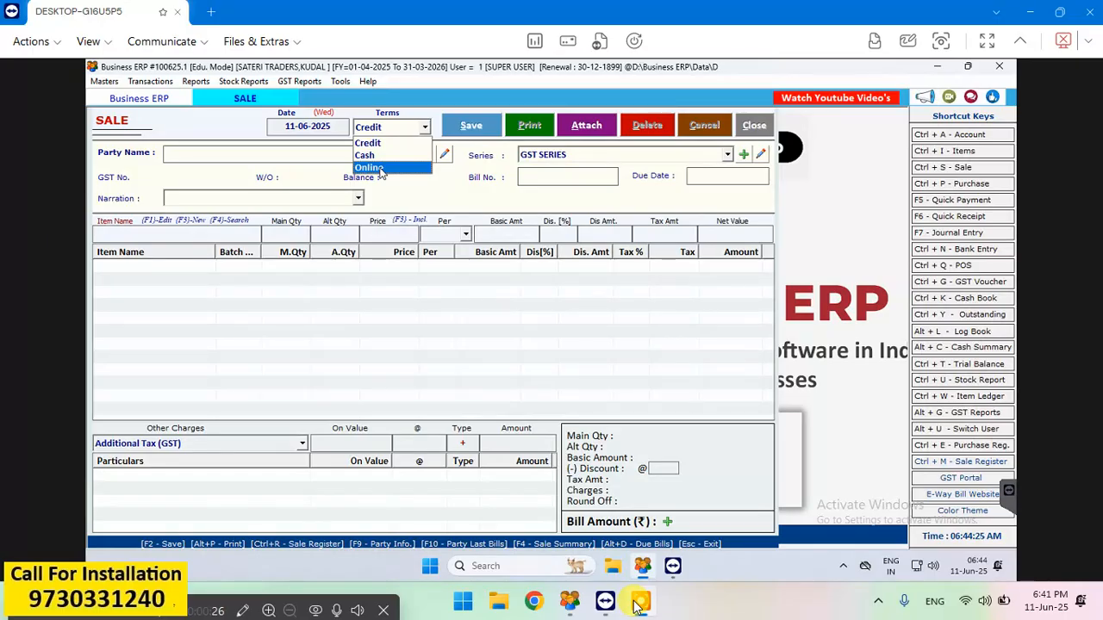
click(410, 146)
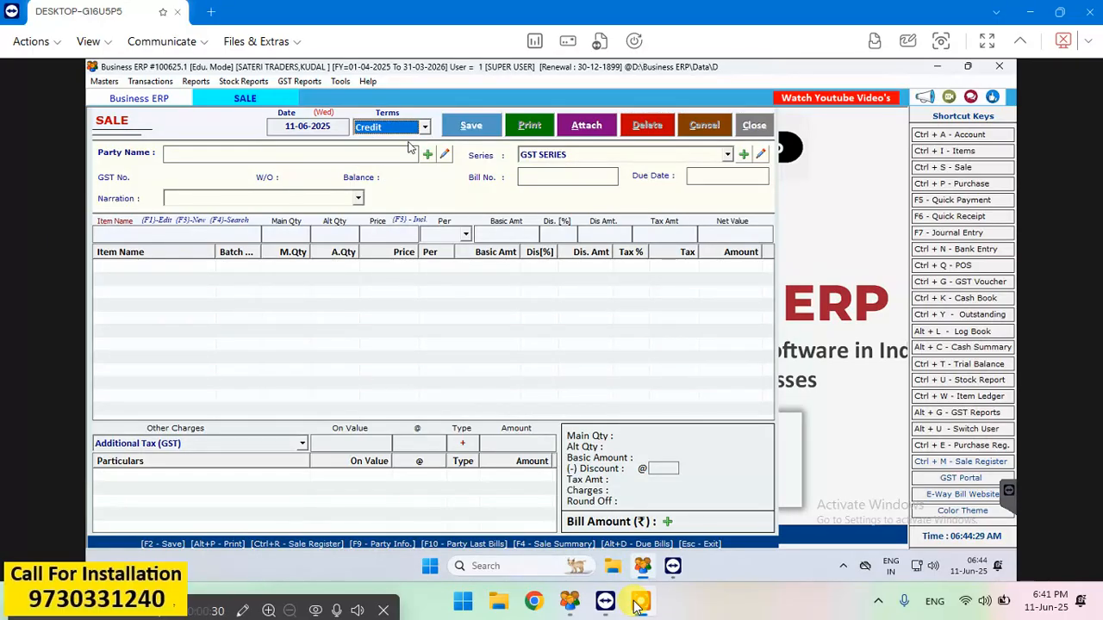
key(Return)
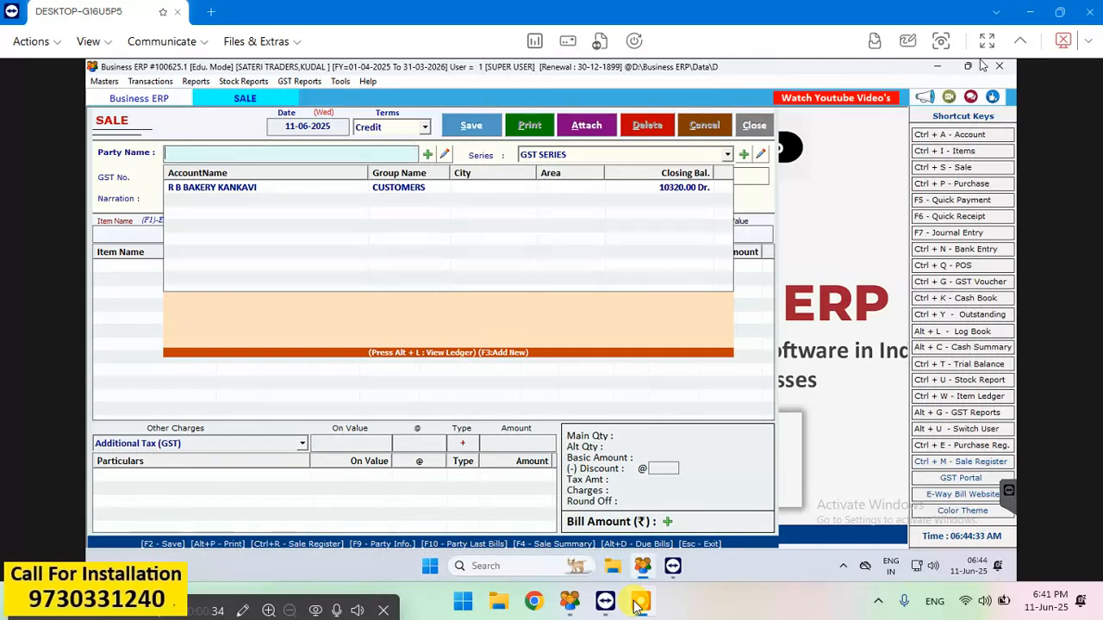
- View the blank account creation form for a new party, close it unsaved, and try editing an account without a party chosen
click(428, 155)
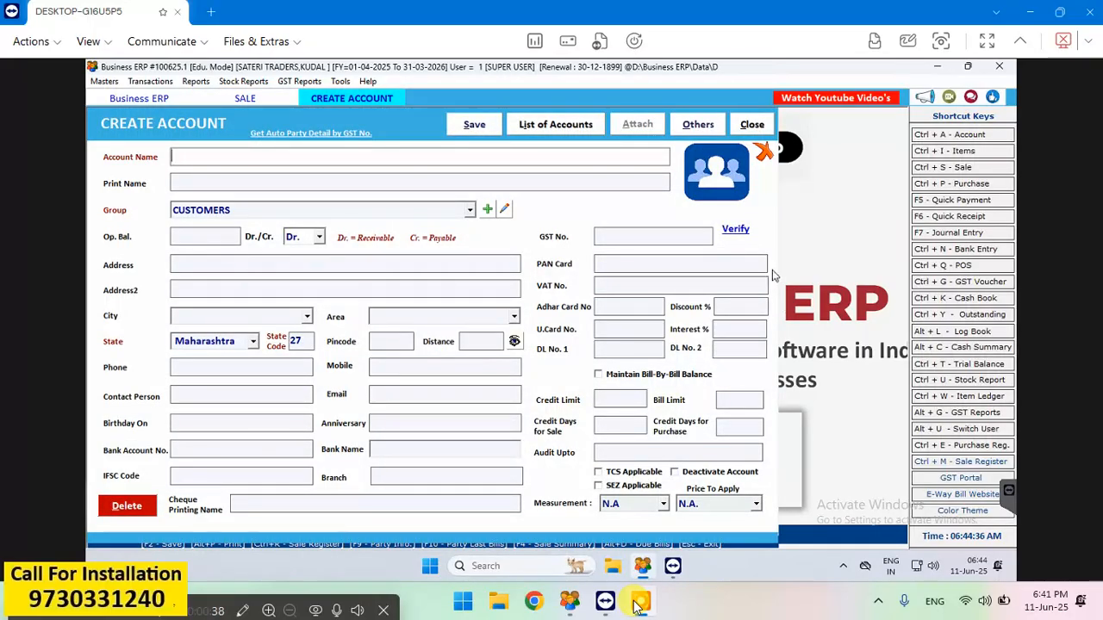
click(752, 125)
click(445, 154)
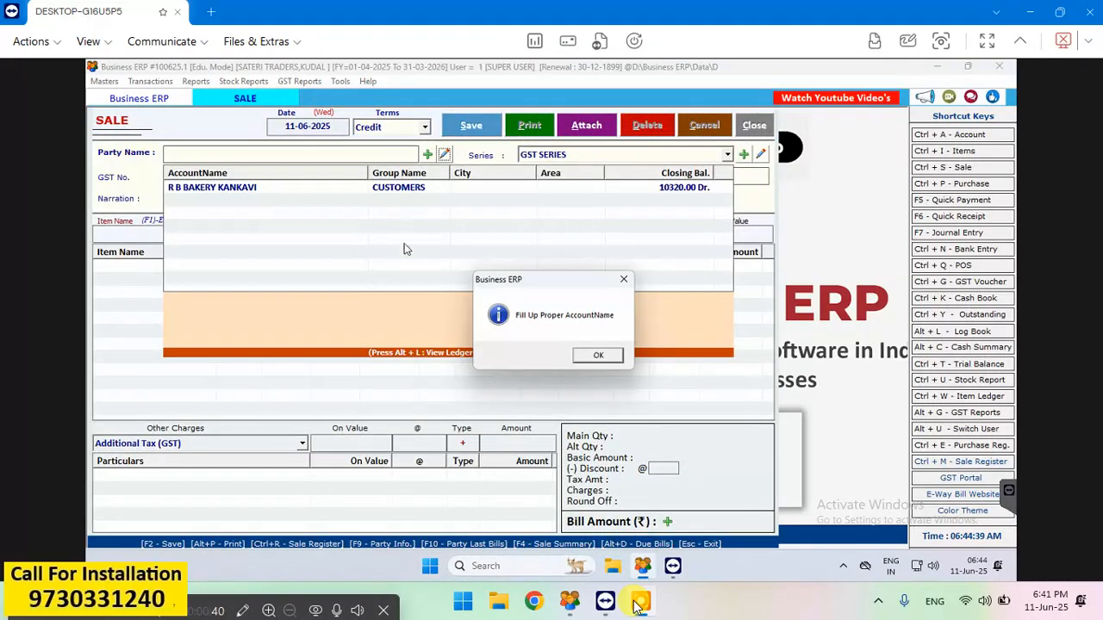
click(600, 357)
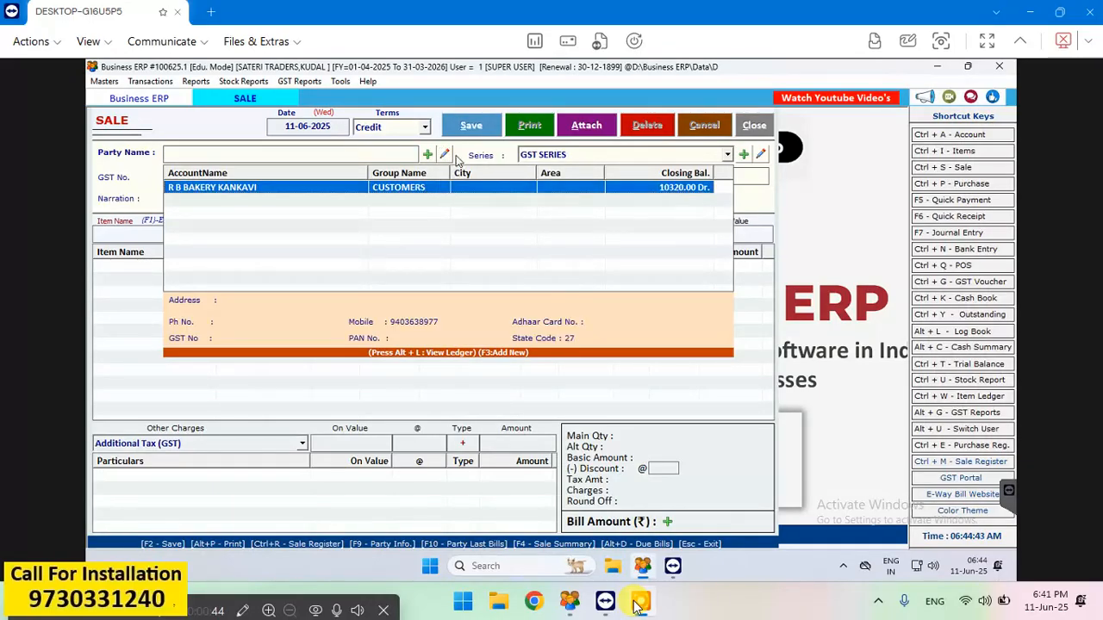
- Select R B BAKERY KANKAVI as the party and review its account record, closing it without changes
click(420, 187)
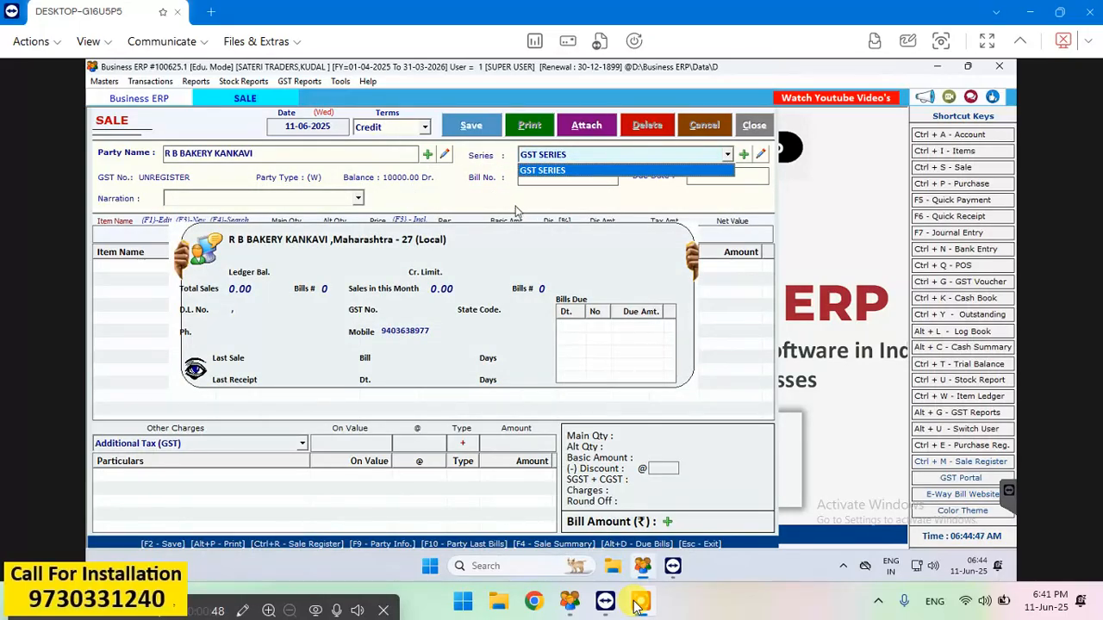
key(Return)
click(446, 153)
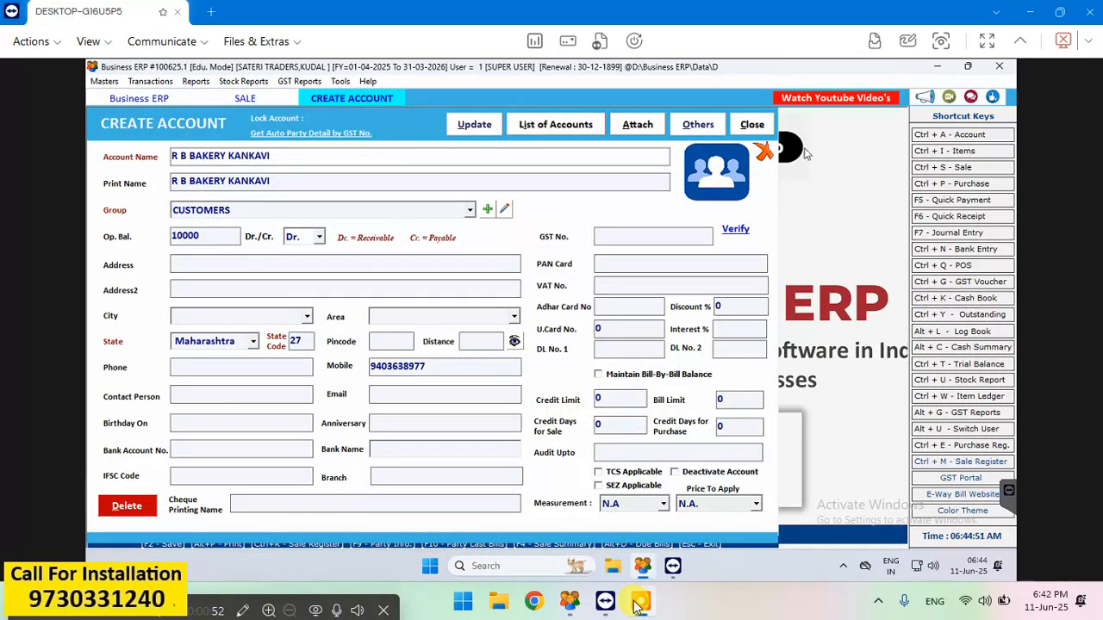
click(754, 124)
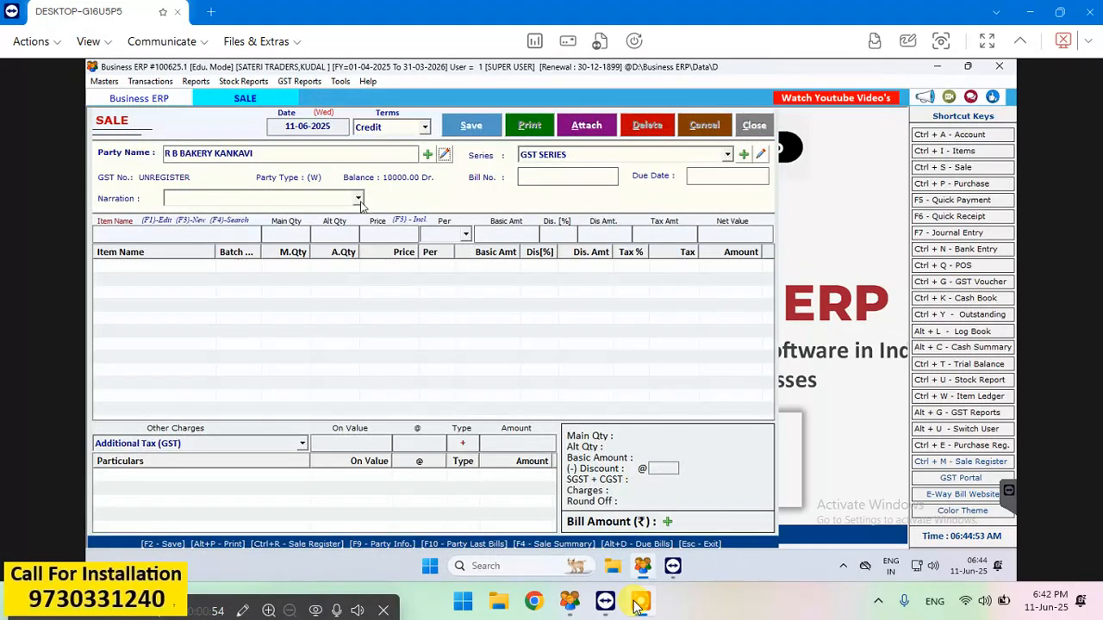
key(Return)
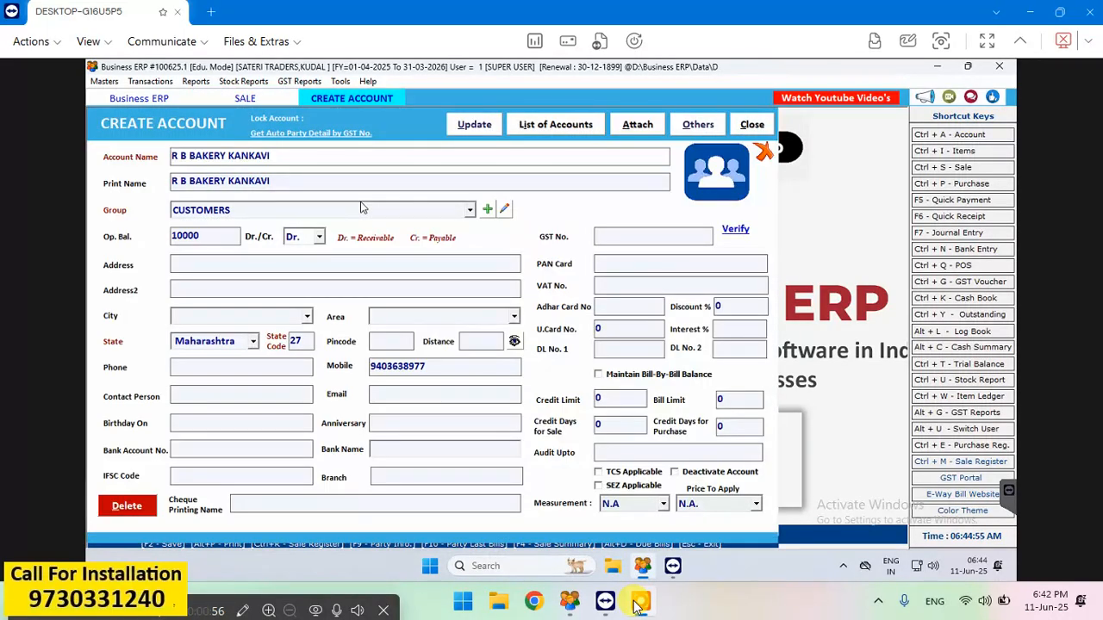
click(752, 125)
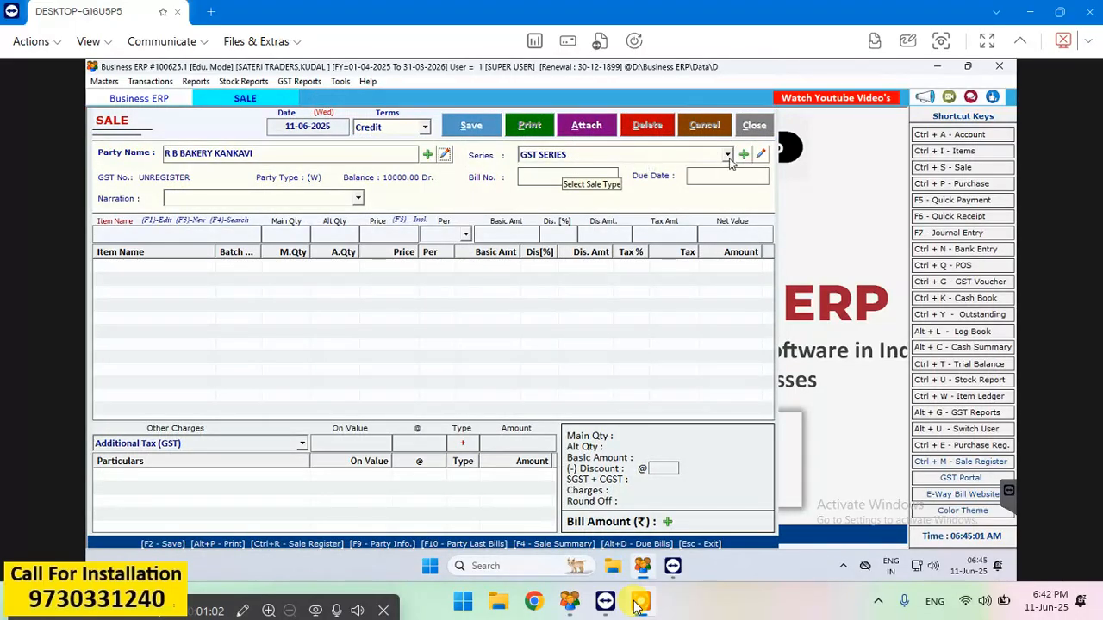
key(F1)
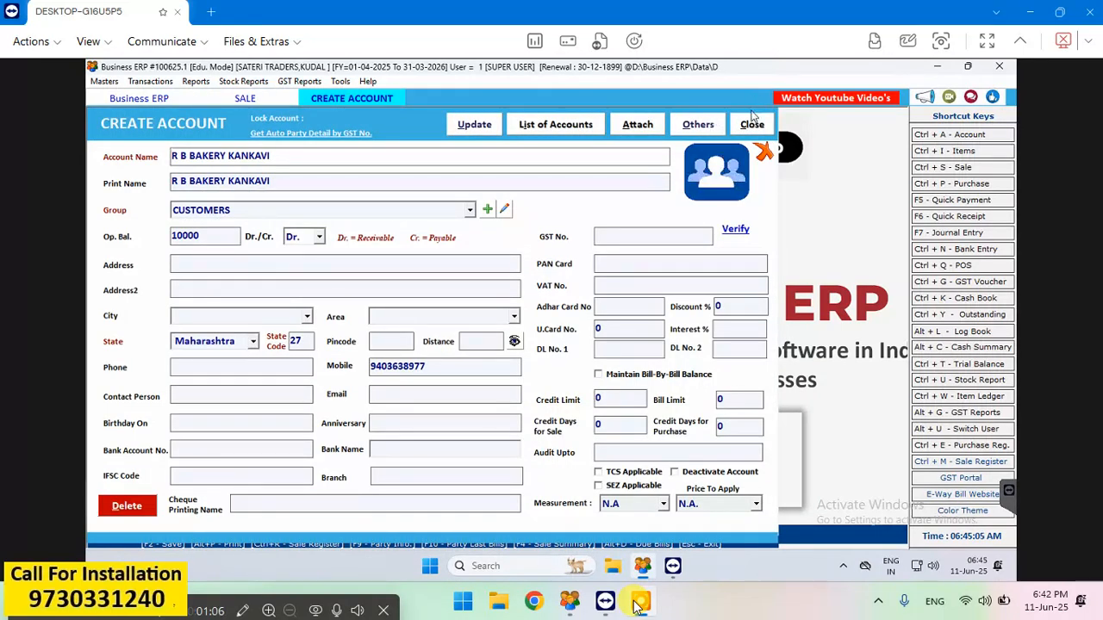
click(753, 125)
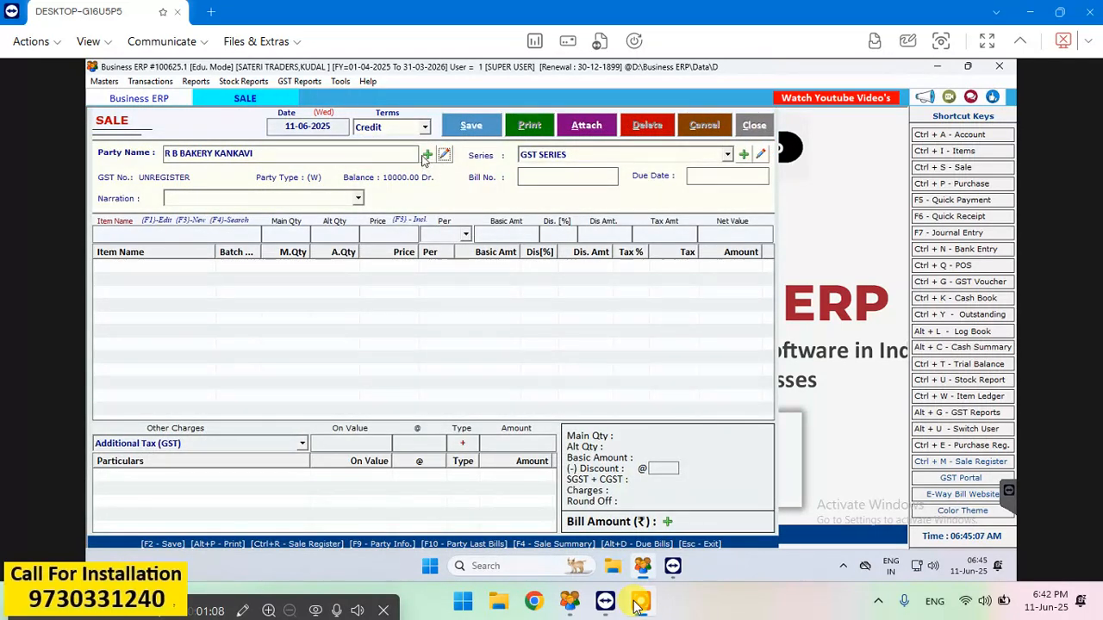
- Confirm the party, GST SERIES and bill number 1, leaving the due date and narration blank to reach item entry
click(418, 157)
key(Return)
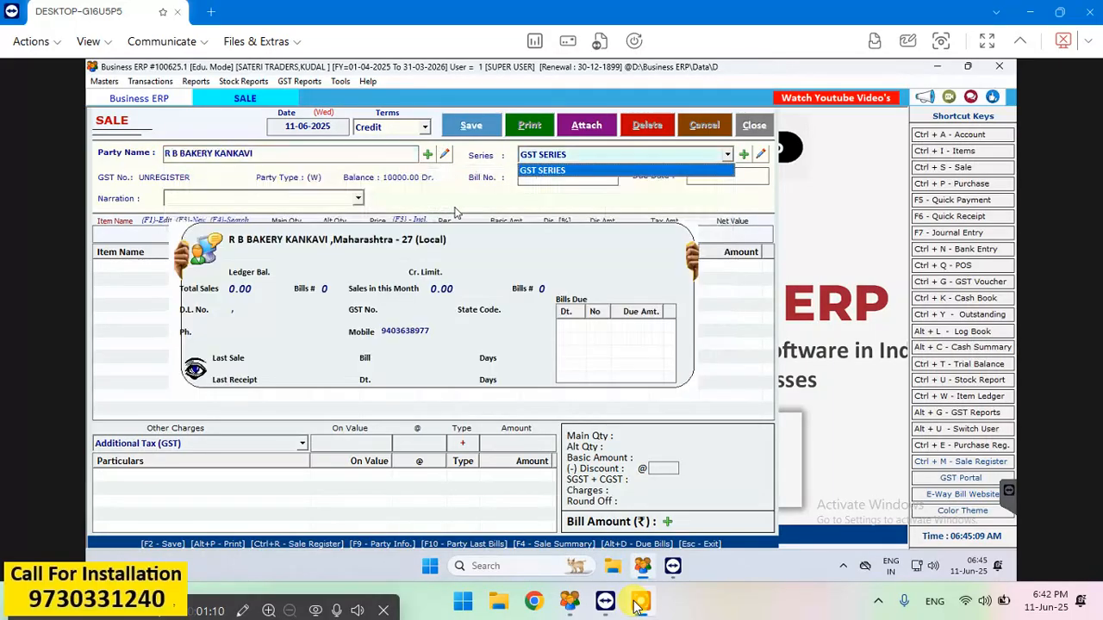
key(Return)
key(Return)
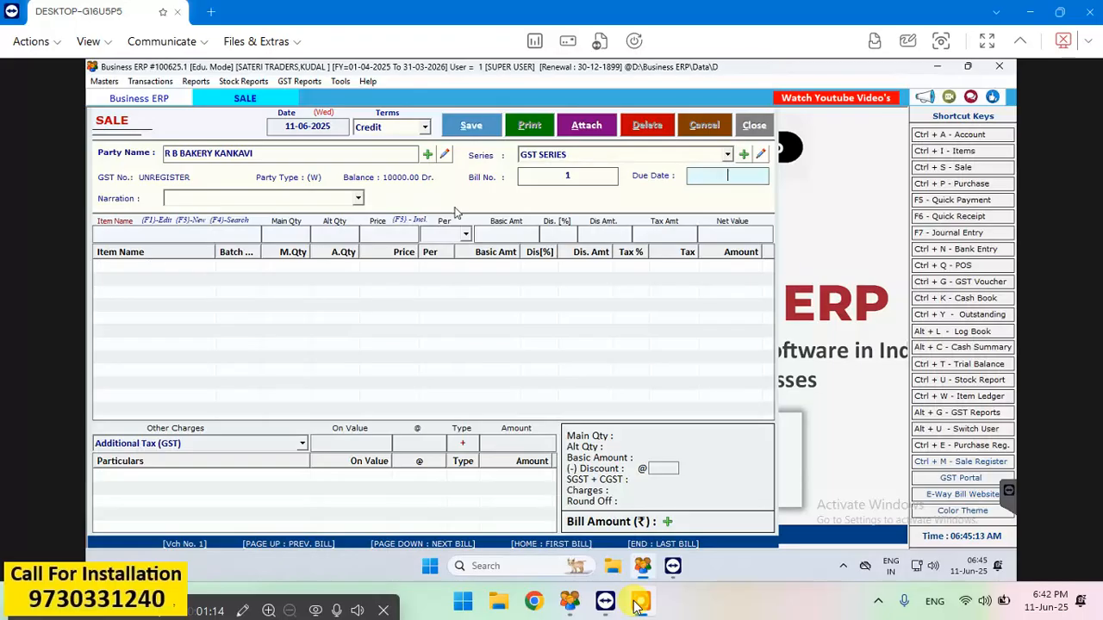
key(Return)
key(Return)
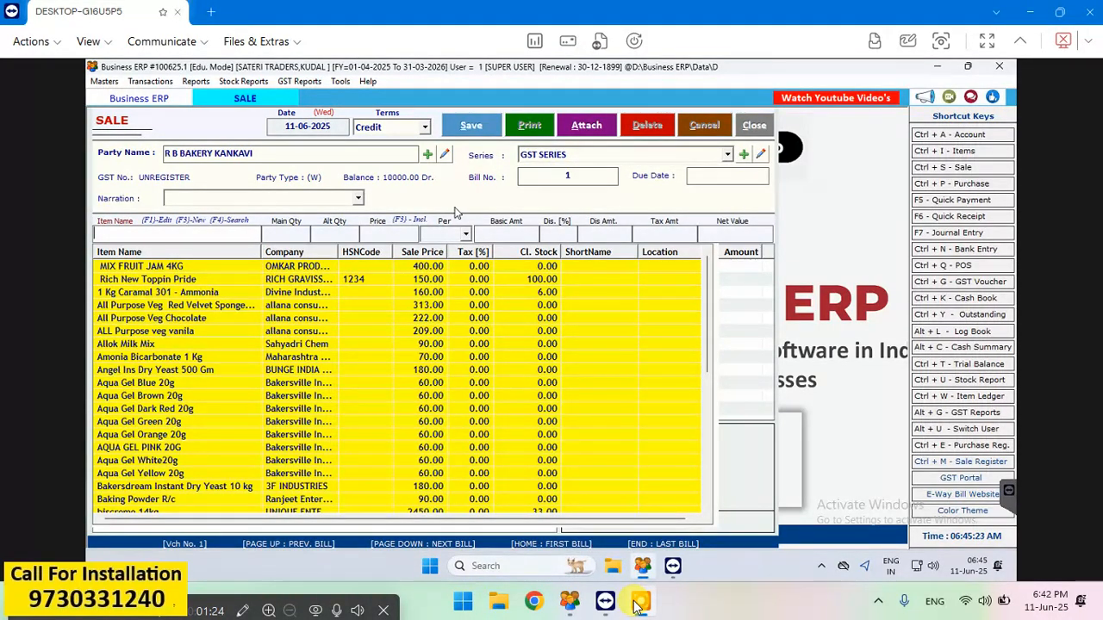
- Search the item list for names starting with L, containing J, starting with J and containing V, clearing each filter
text(l)
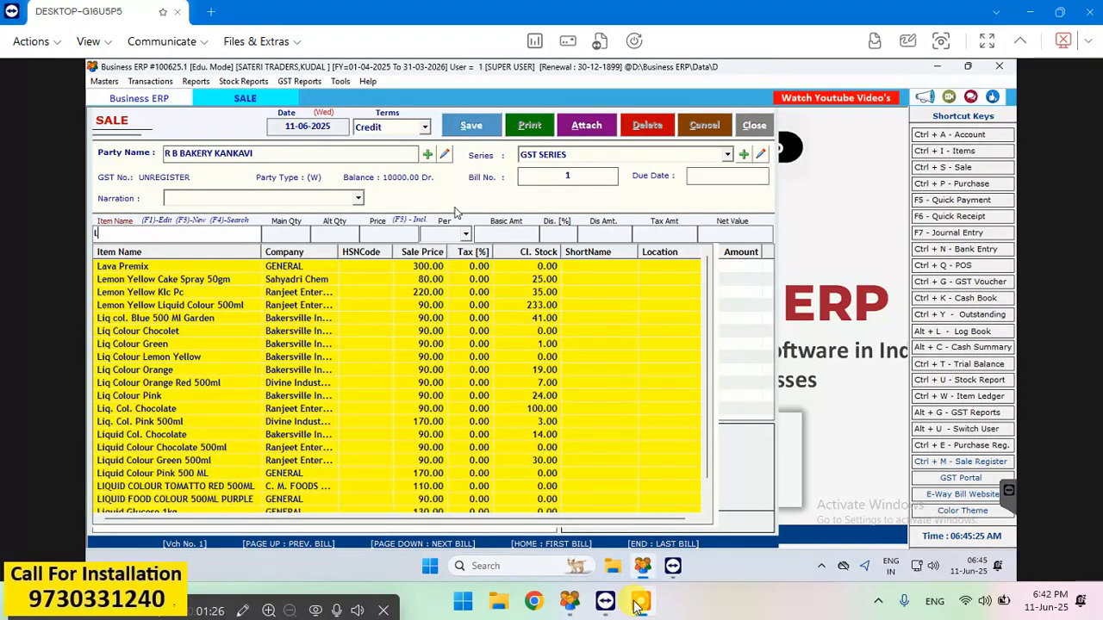
key(BackSpace)
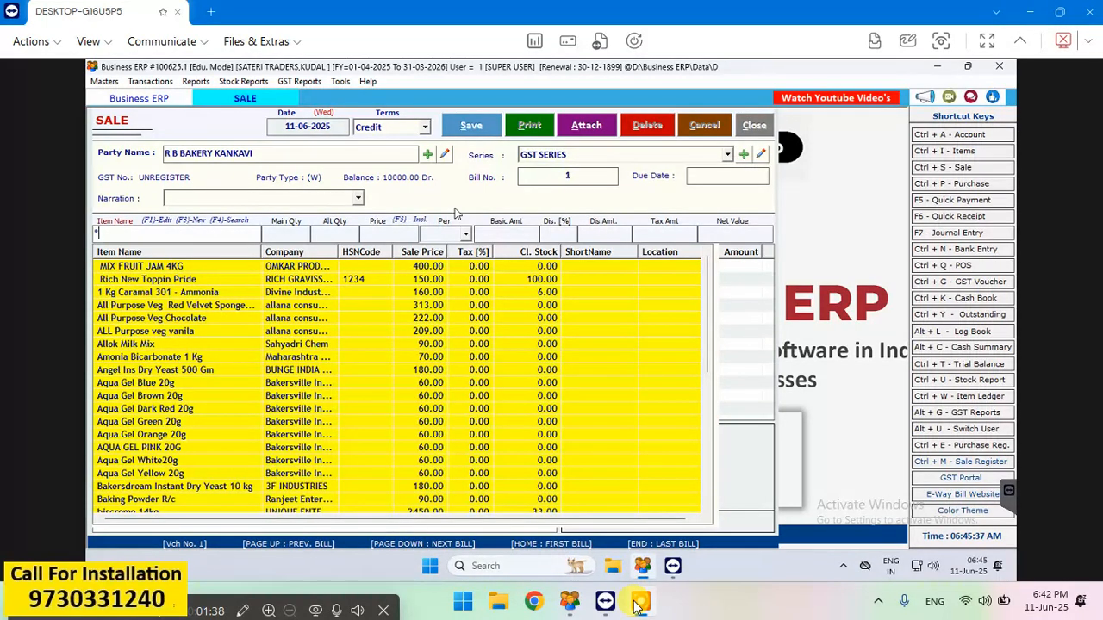
text(j)
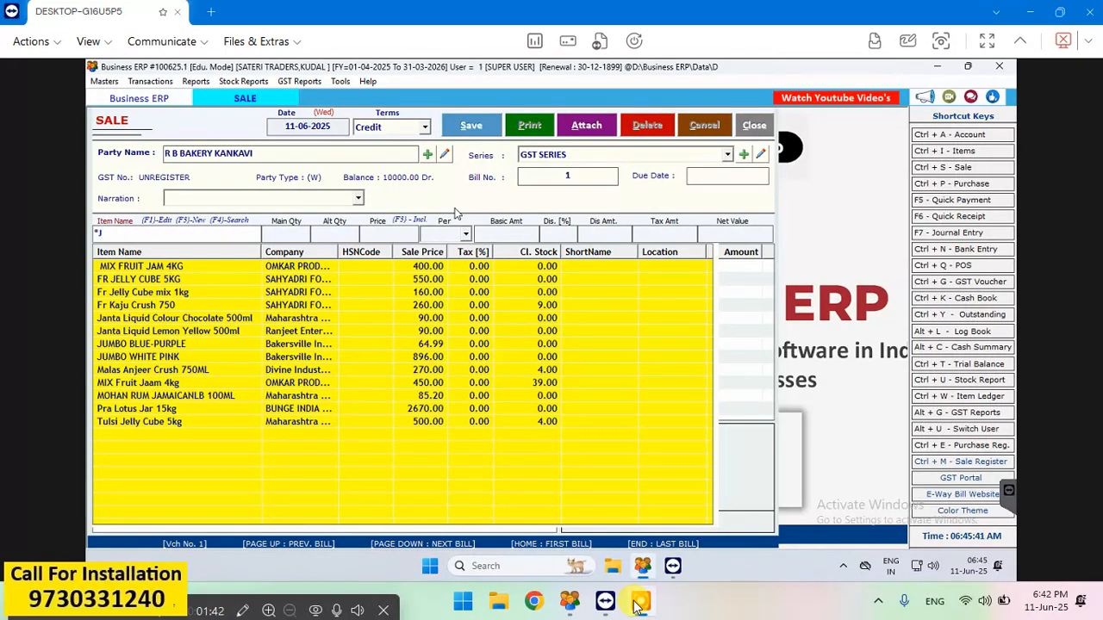
key(BackSpace)
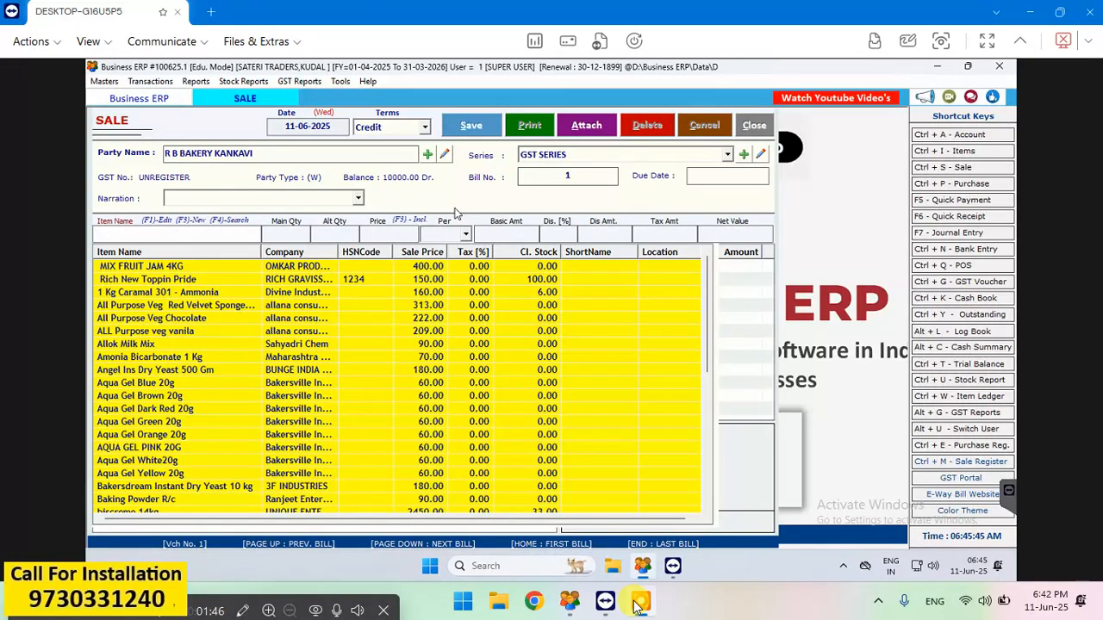
text(j)
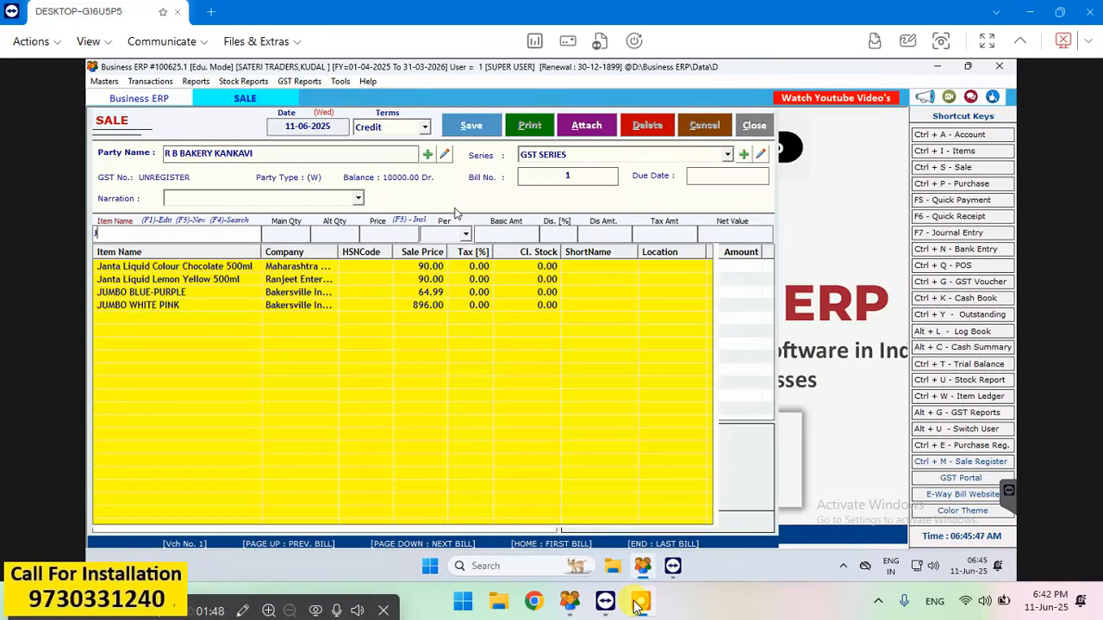
key(BackSpace)
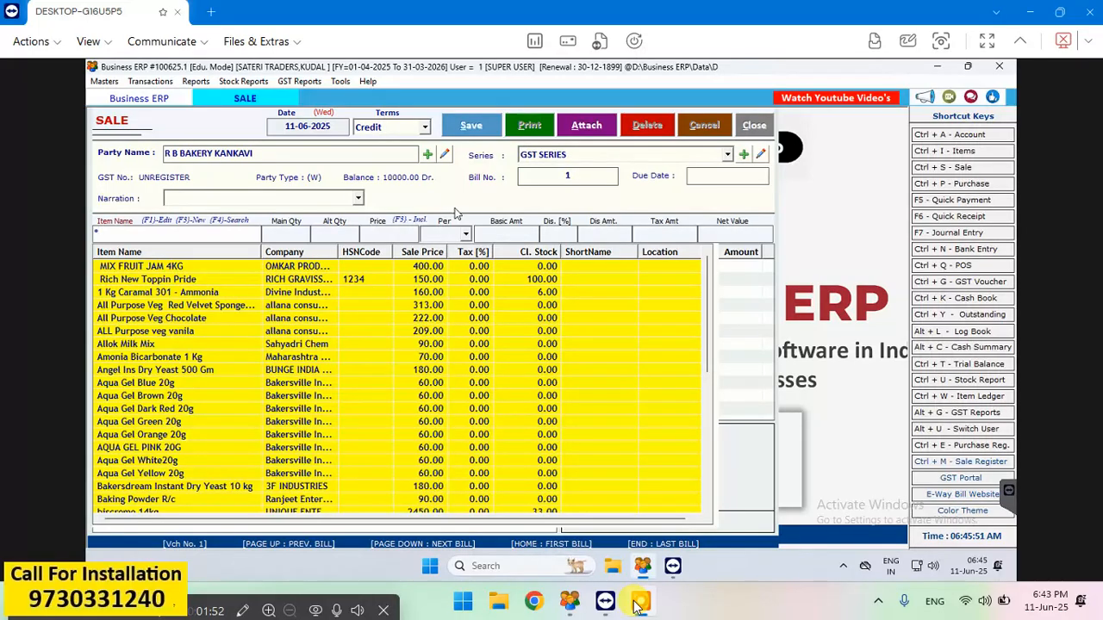
text(v)
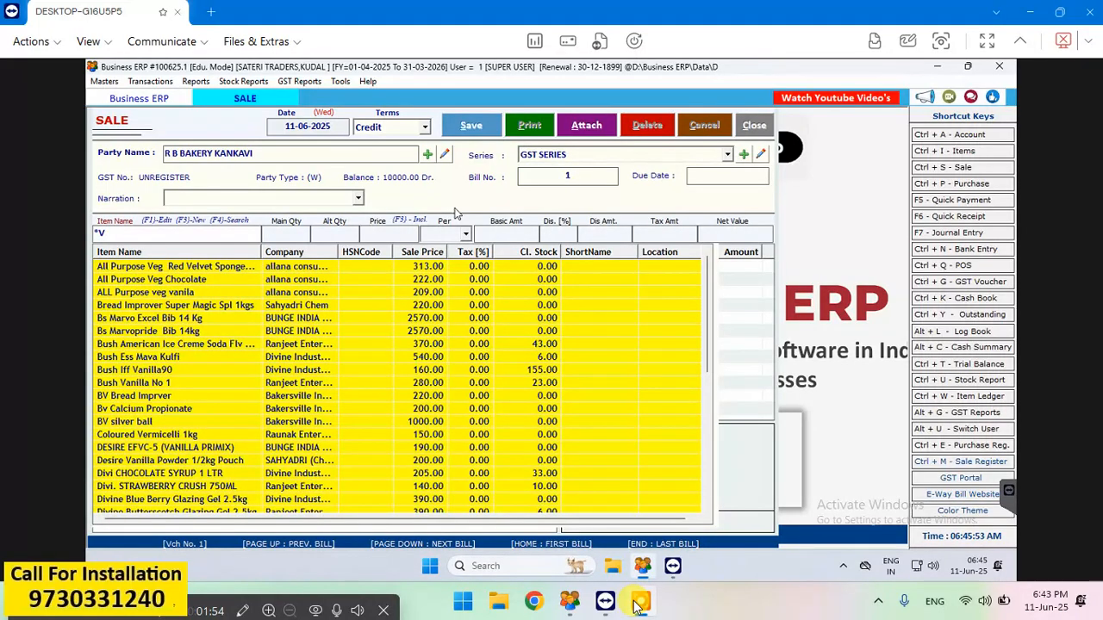
key(BackSpace)
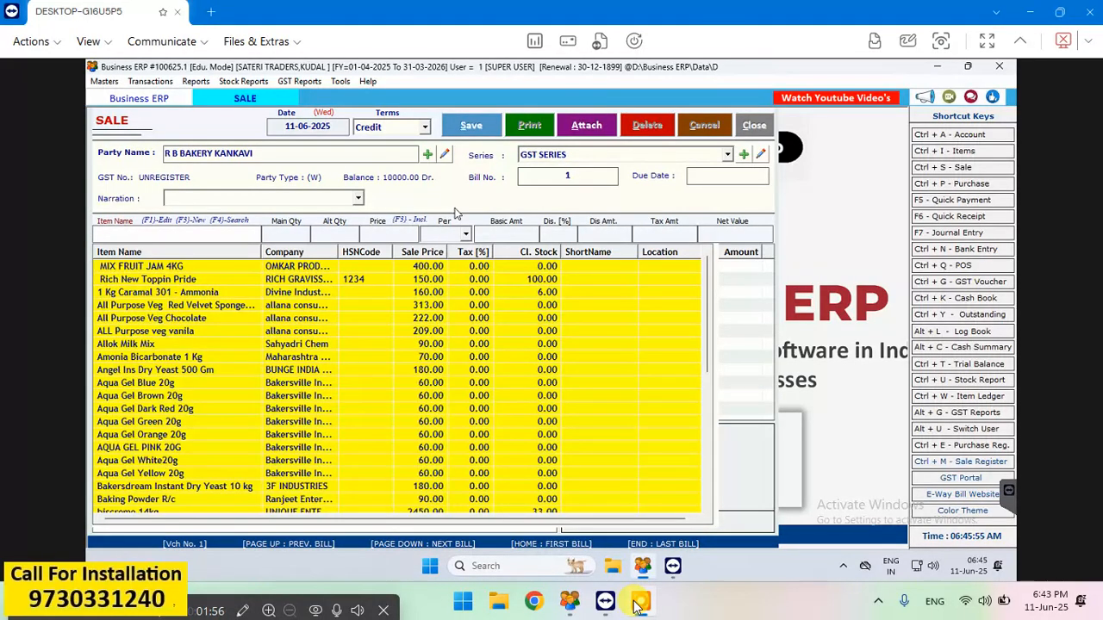
- Try to add one box of MIX FRUIT JAM 4KG to the bill at a net price of 400.00 without discount
click(992, 41)
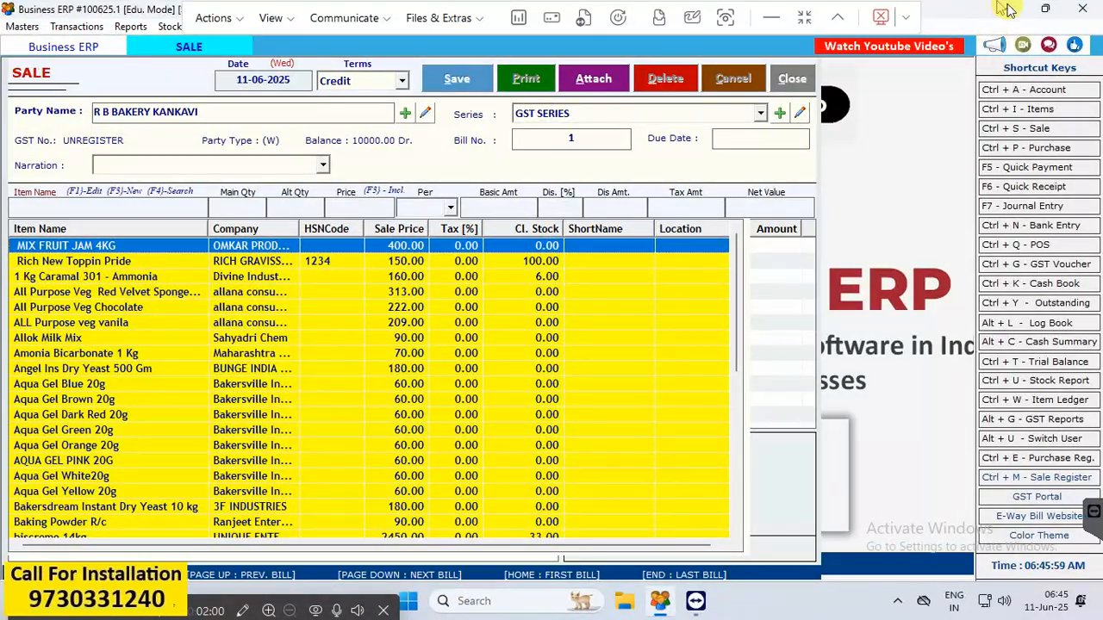
key(Return)
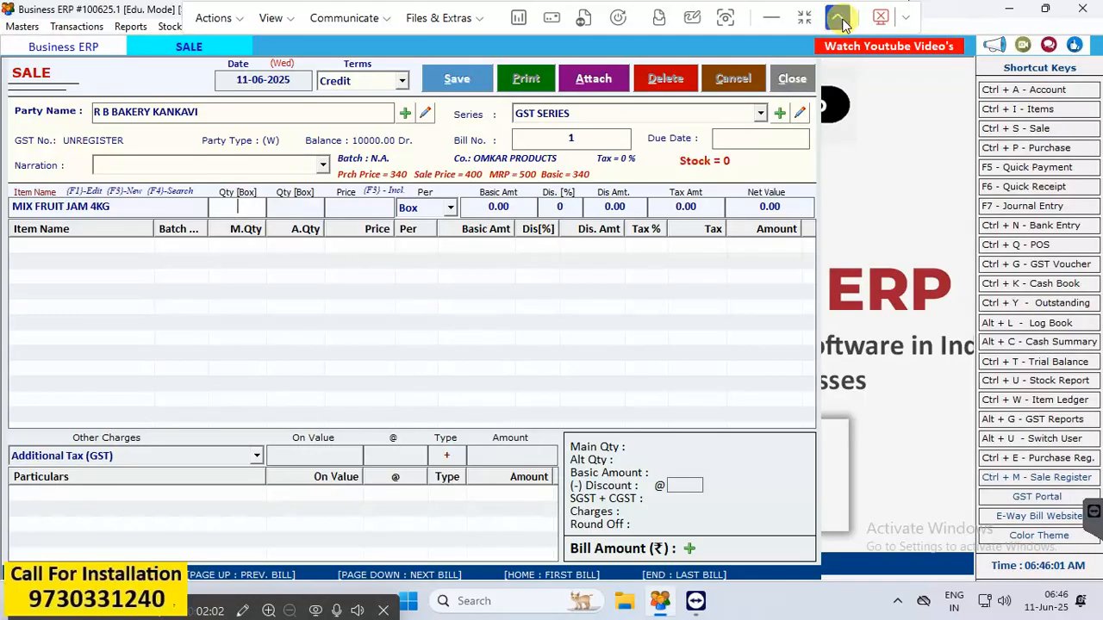
text(1)
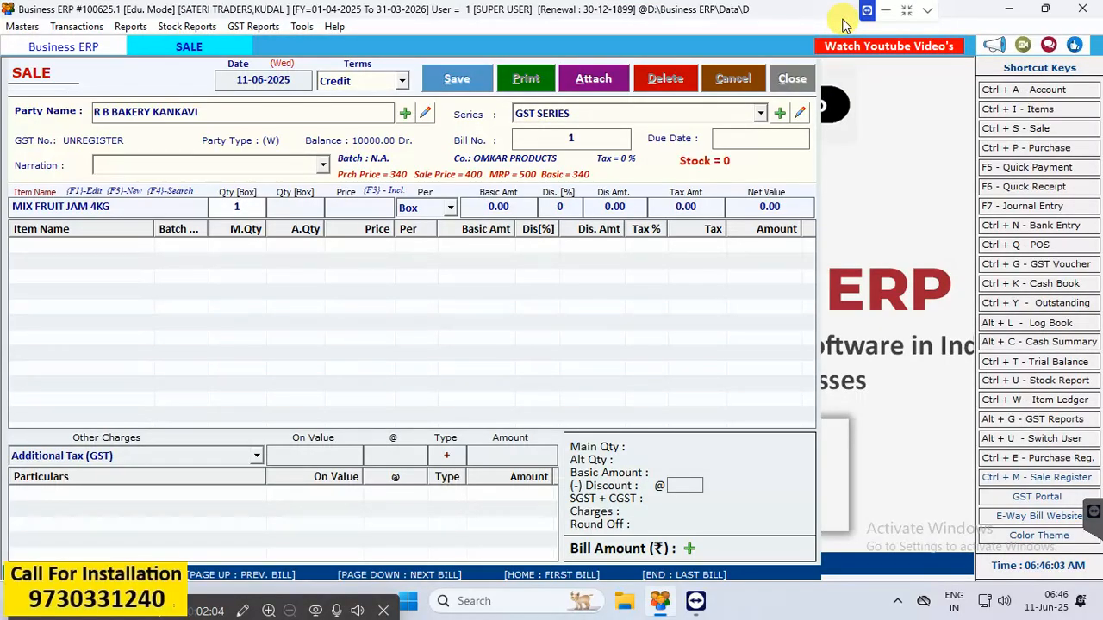
key(Return)
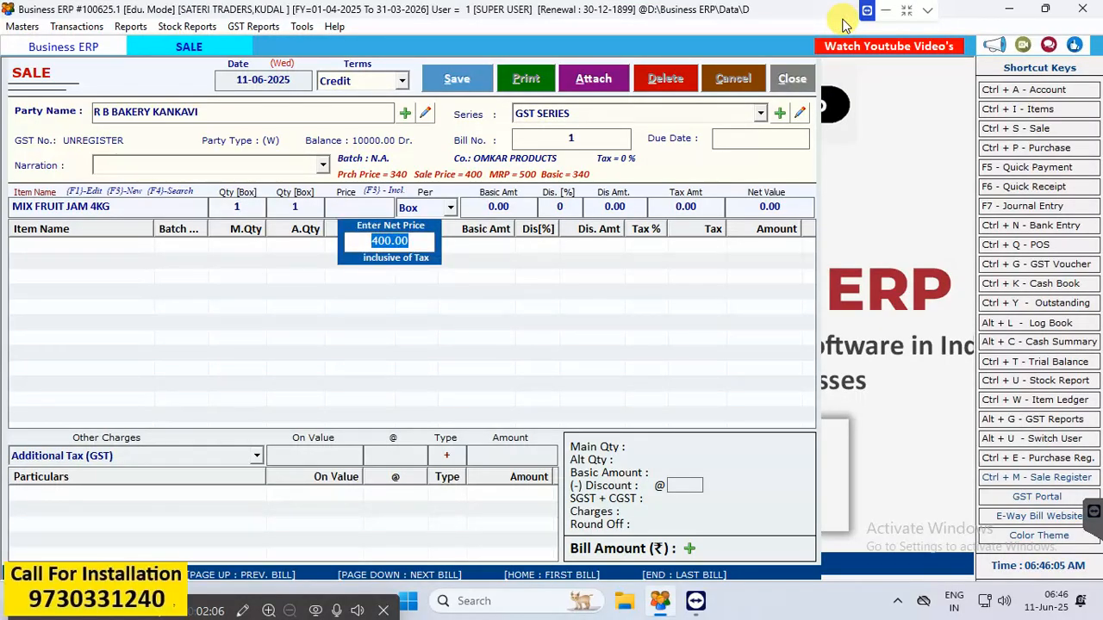
key(Return)
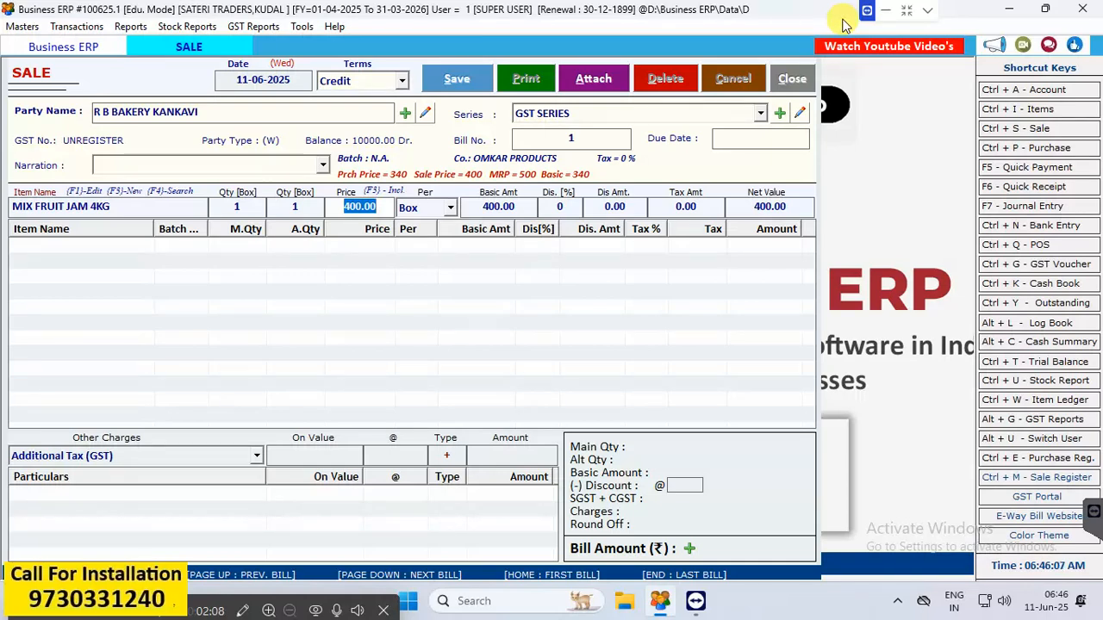
click(906, 10)
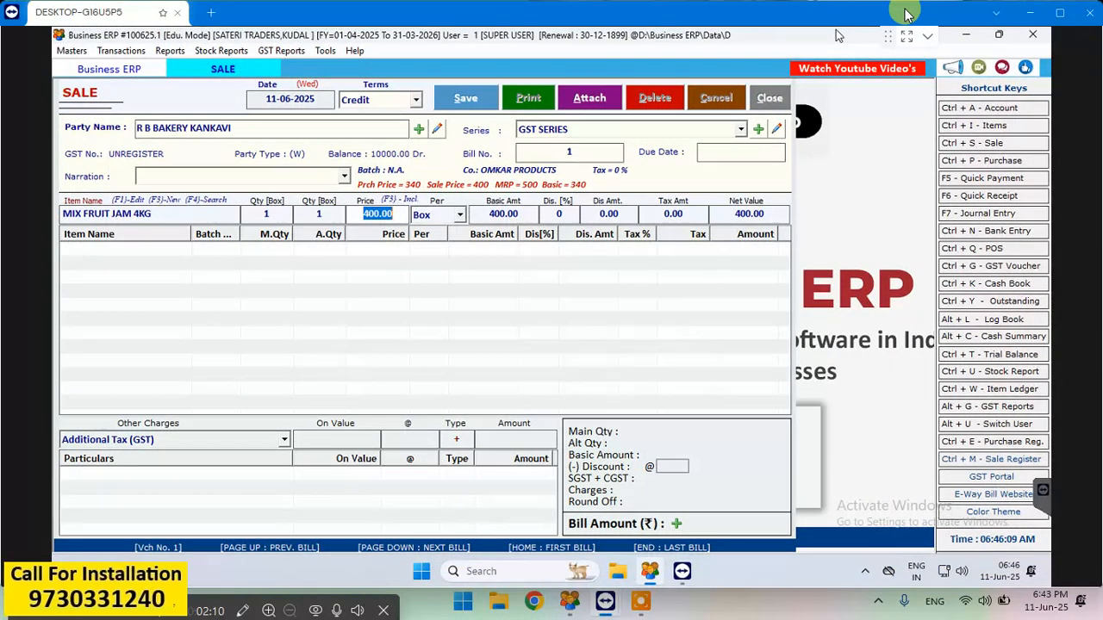
key(Return)
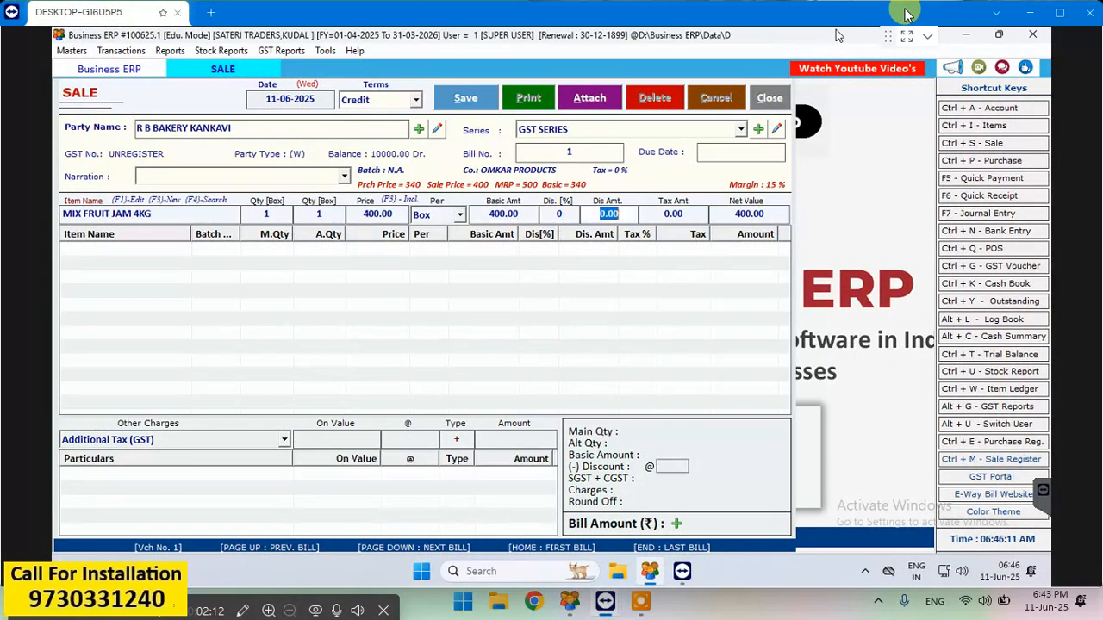
key(Return)
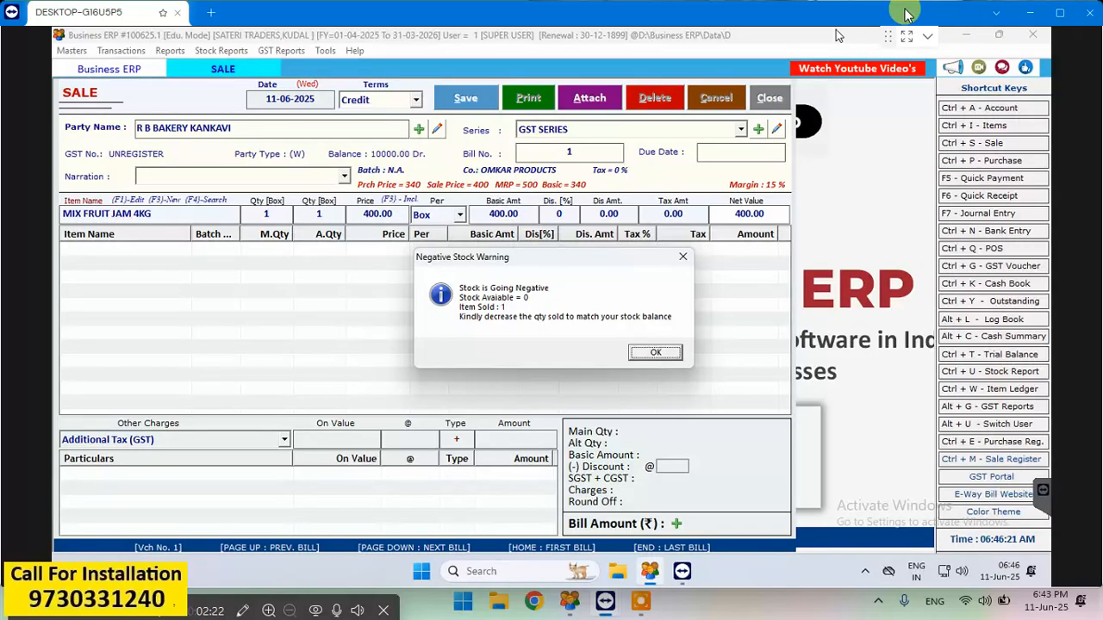
key(Return)
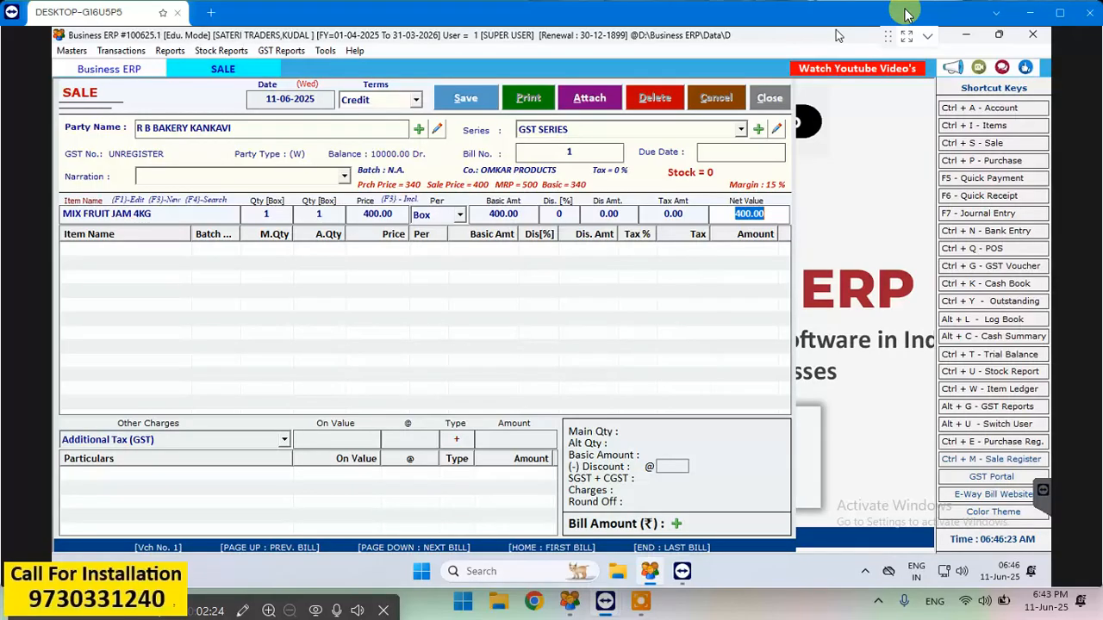
- Reopen the item list for MIX FRUIT JAM 4KG, check its closing stock and clear the item name
click(167, 211)
click(188, 214)
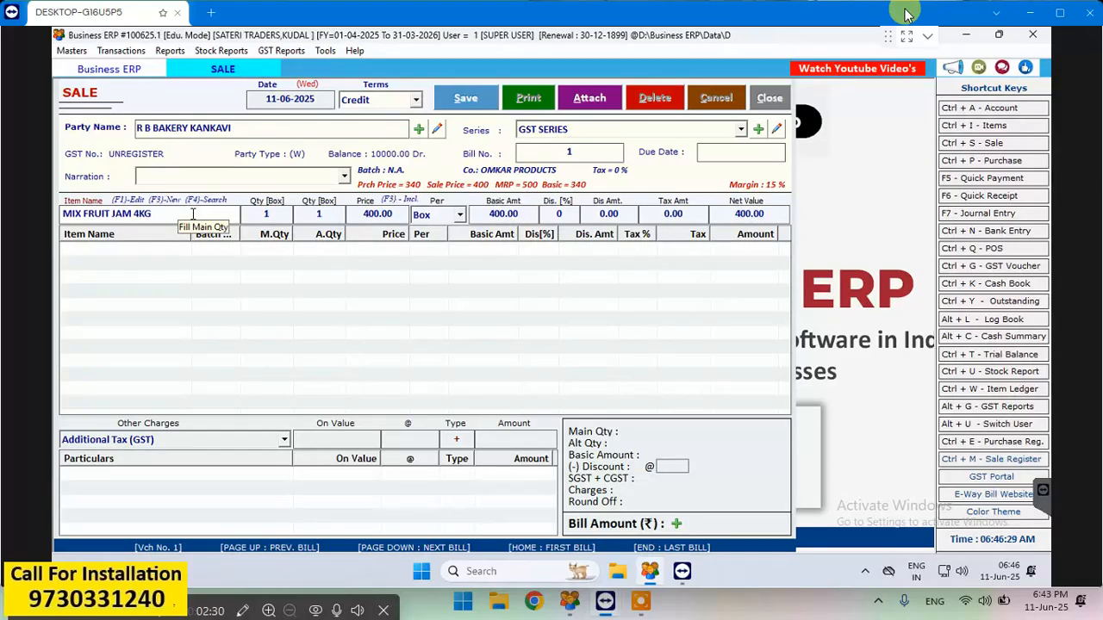
key(BackSpace)
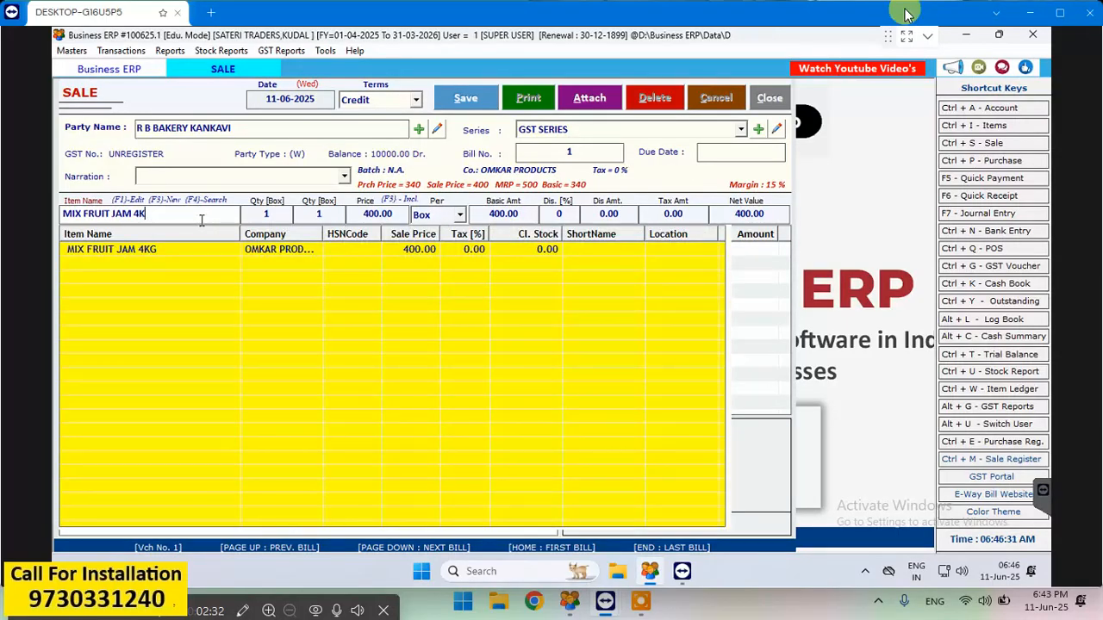
key(BackSpace)
click(533, 250)
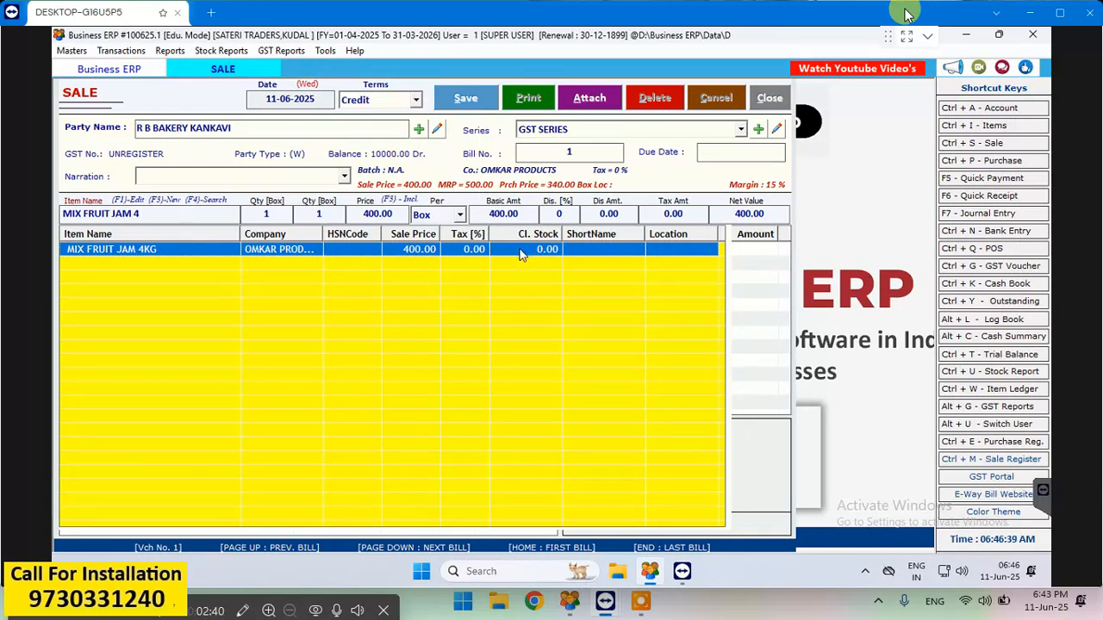
click(179, 212)
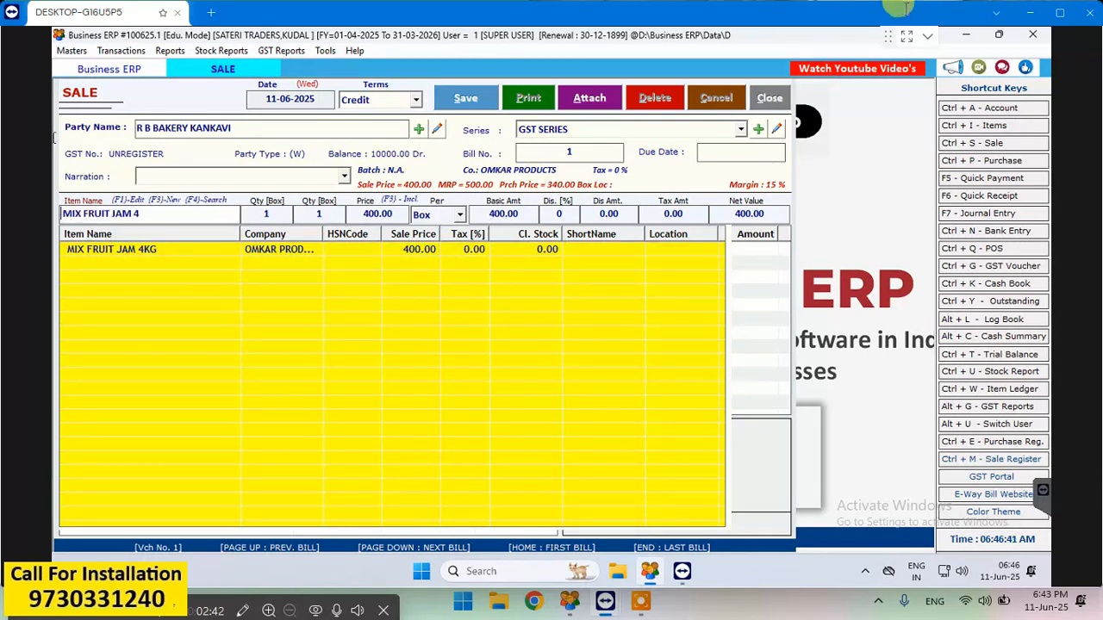
drag(160, 210, 95, 213)
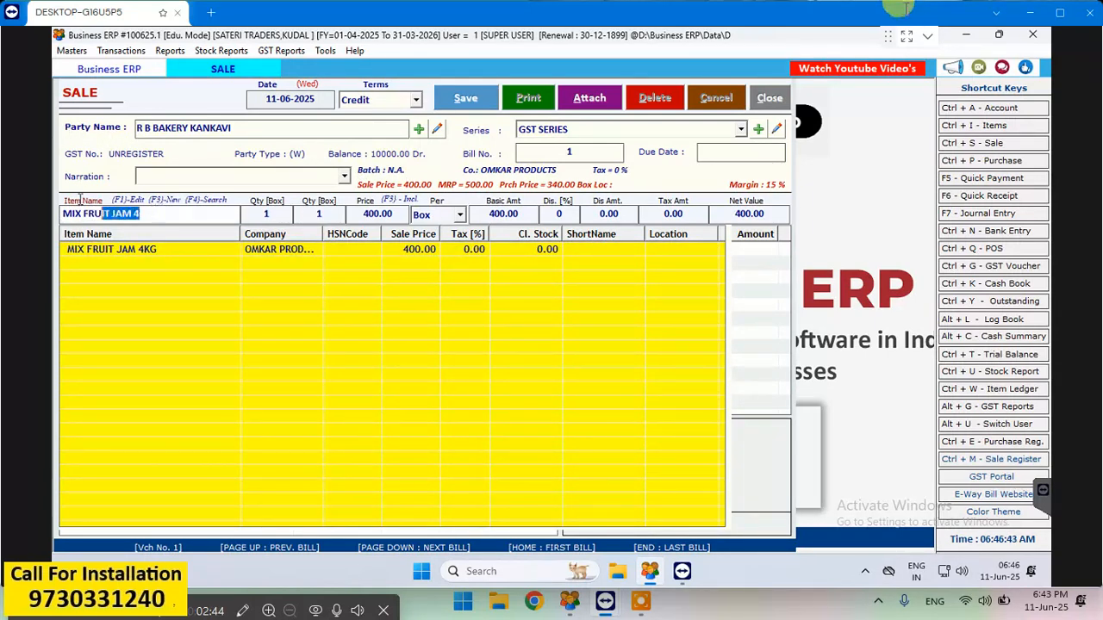
key(BackSpace)
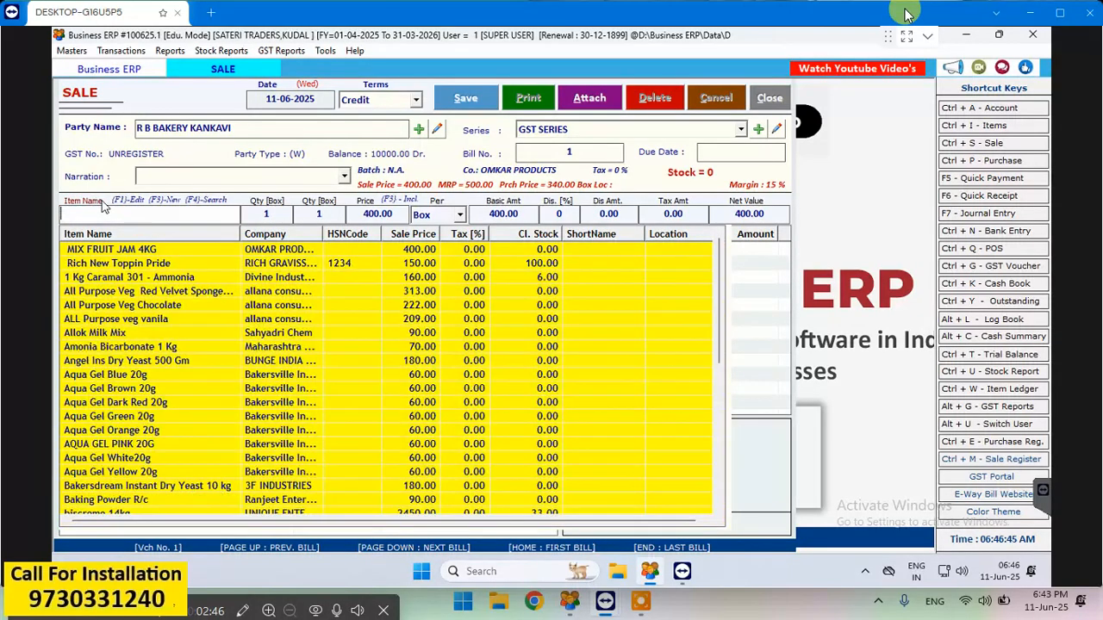
- Choose 1 Kg Caramal 301 - Ammonia from the item list as the item to bill
key(Down)
key(Down)
key(Down)
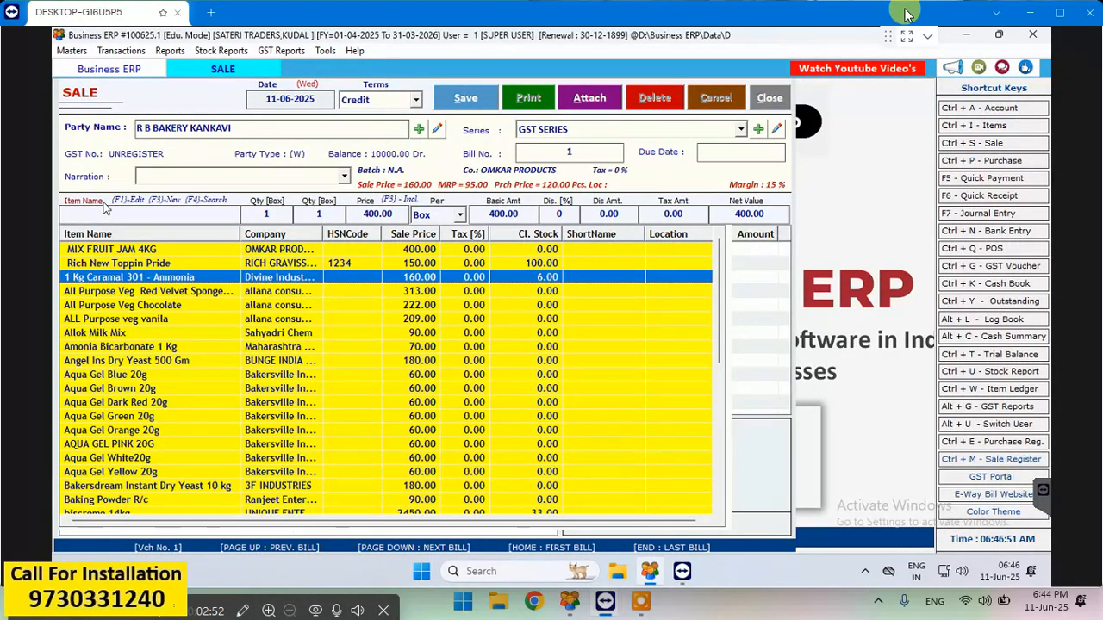
key(Down)
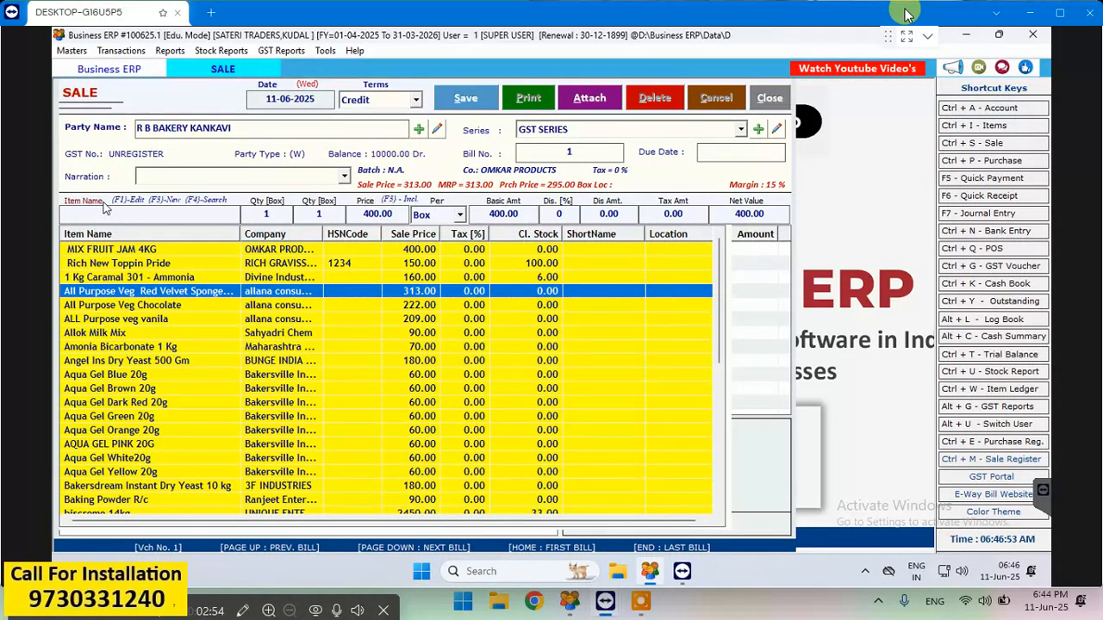
key(Down)
key(Up)
key(Up)
key(Up)
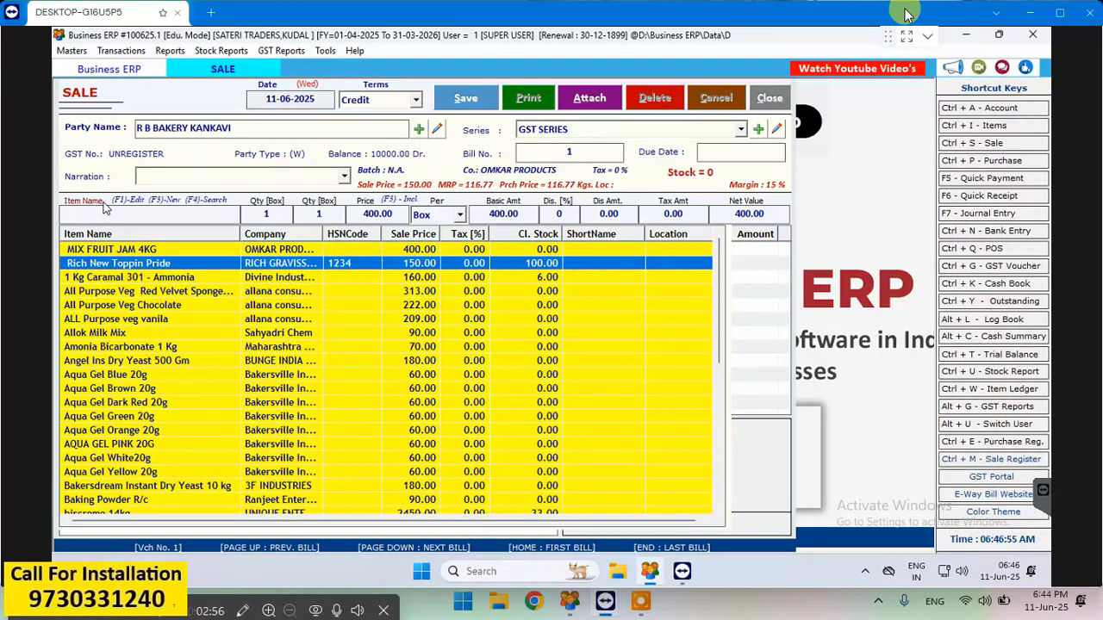
key(Down)
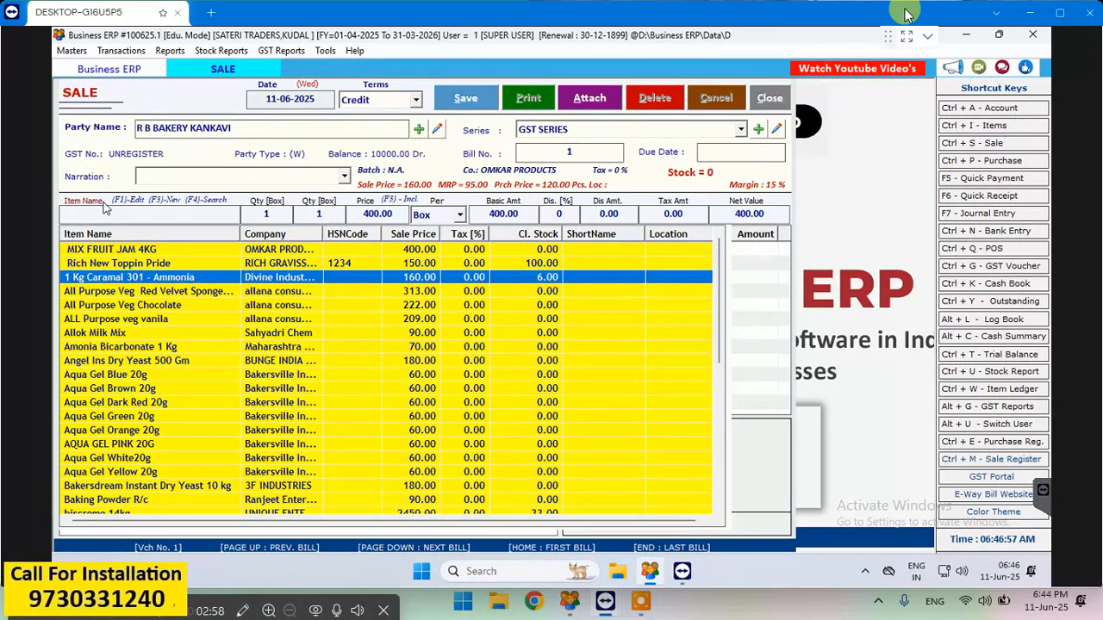
key(Return)
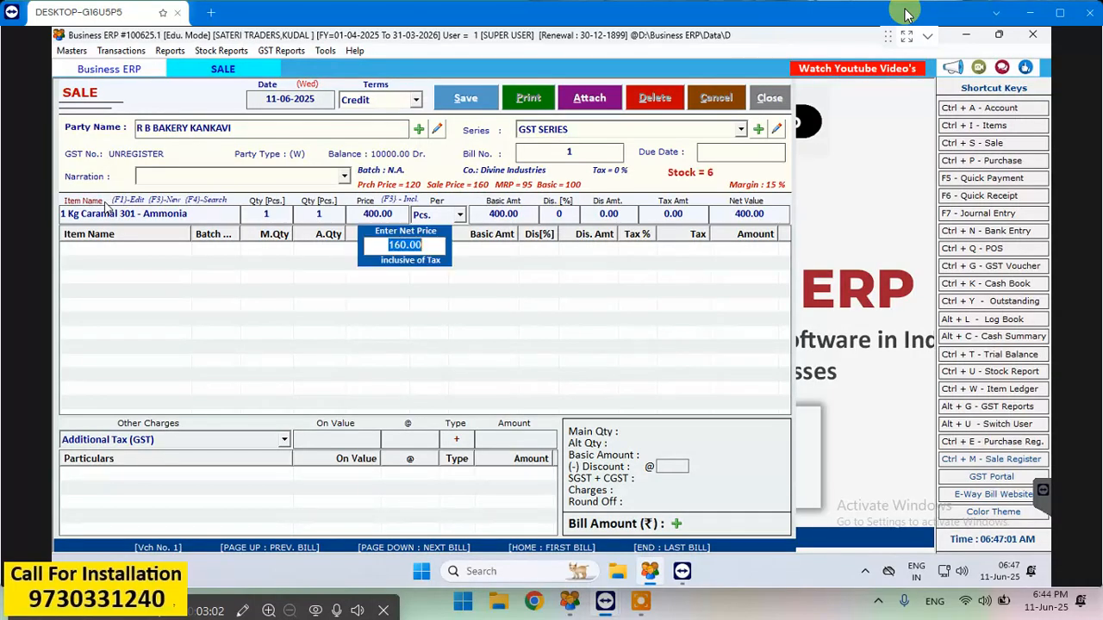
- Accept quantity 1 Pcs. and net price 160.00 without discount, and add the caramel item to the bill
key(F3)
key(Return)
key(Return)
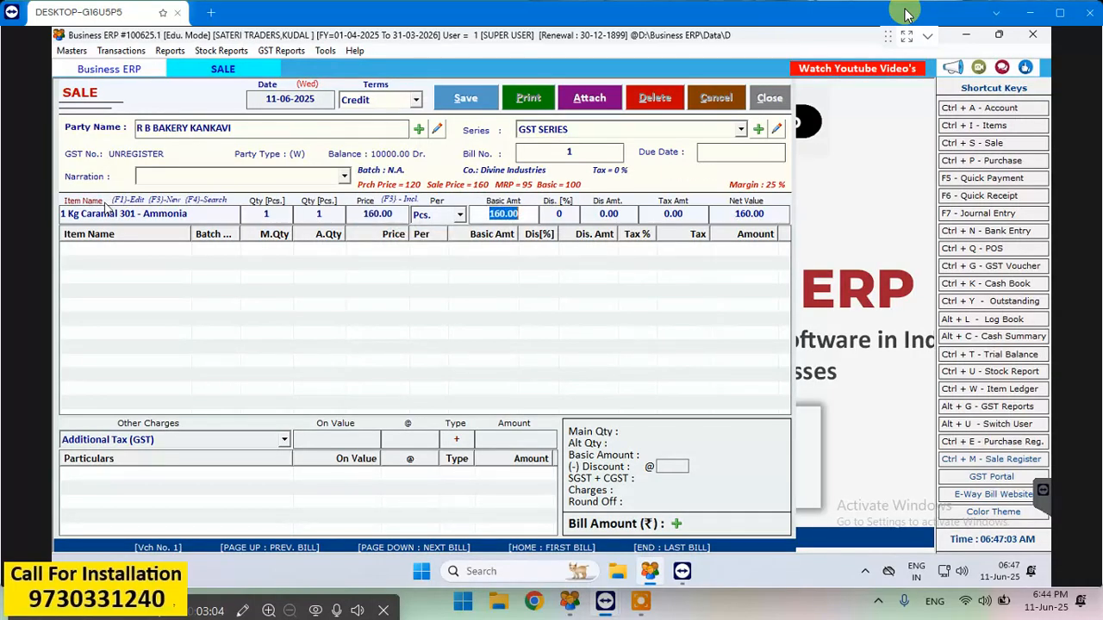
key(Return)
key(Return)
key(Return)
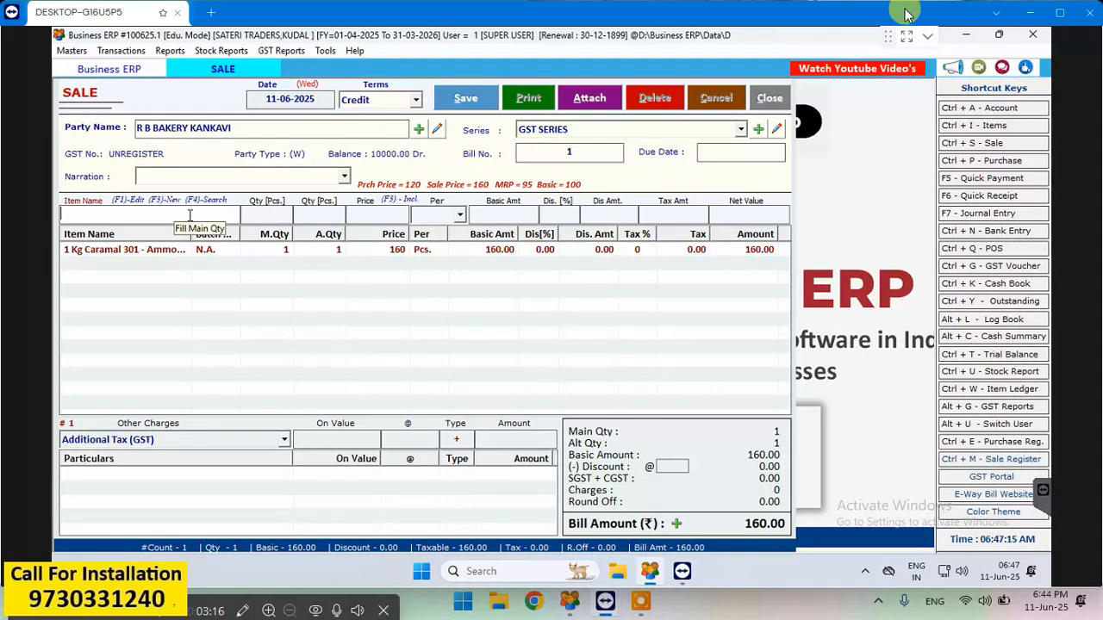
- Filter the item list by L and try to select Lava Premix as the second item
text(L)
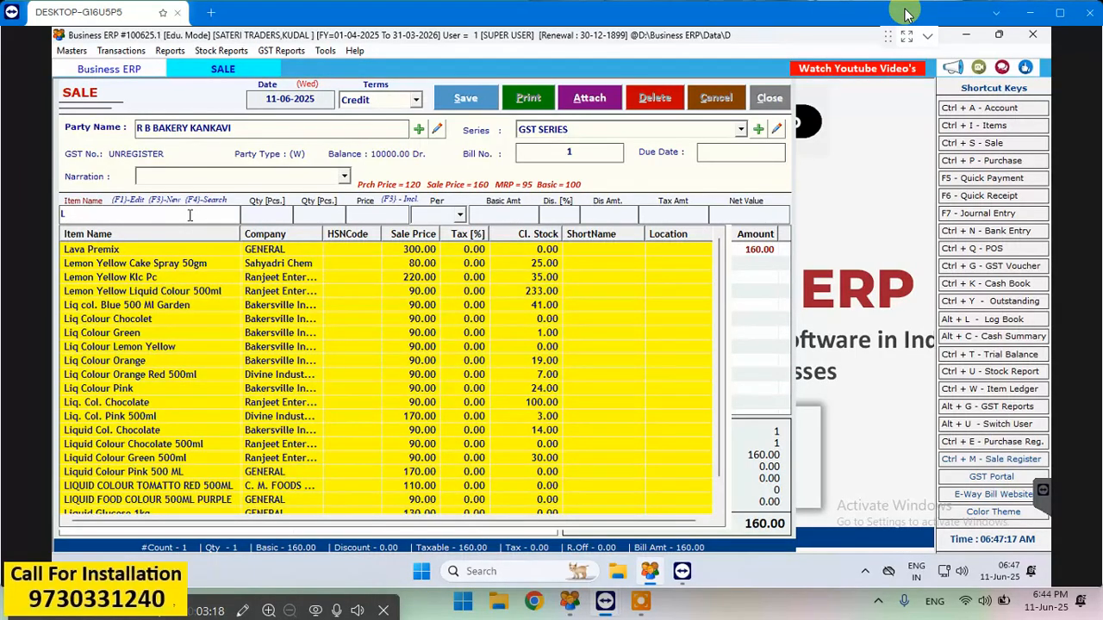
key(Down)
key(Down)
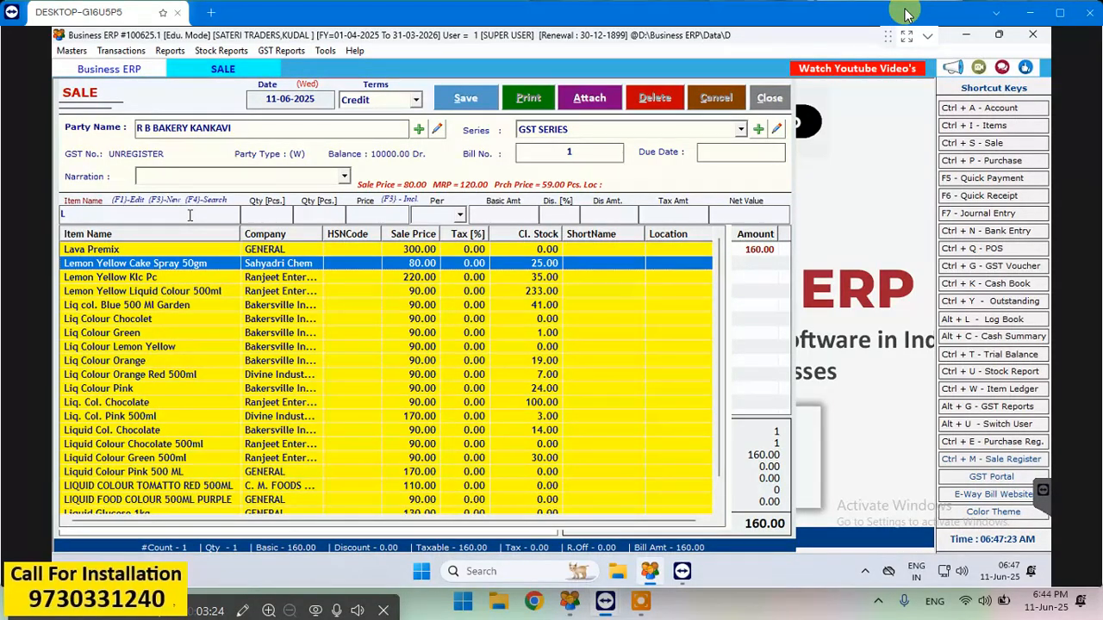
key(Up)
key(Return)
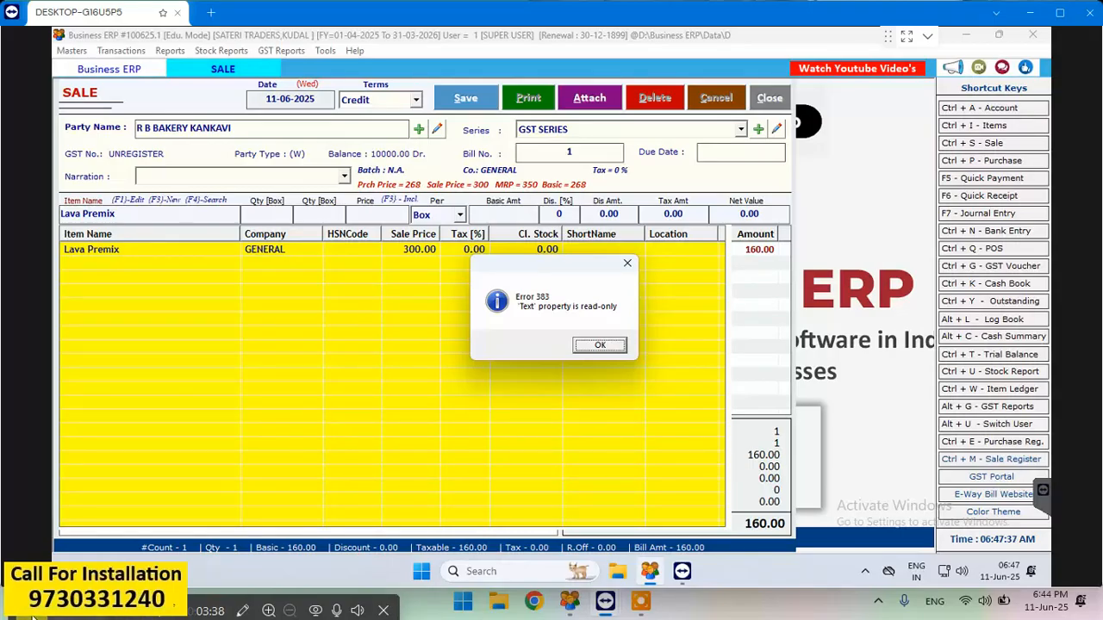
key(Return)
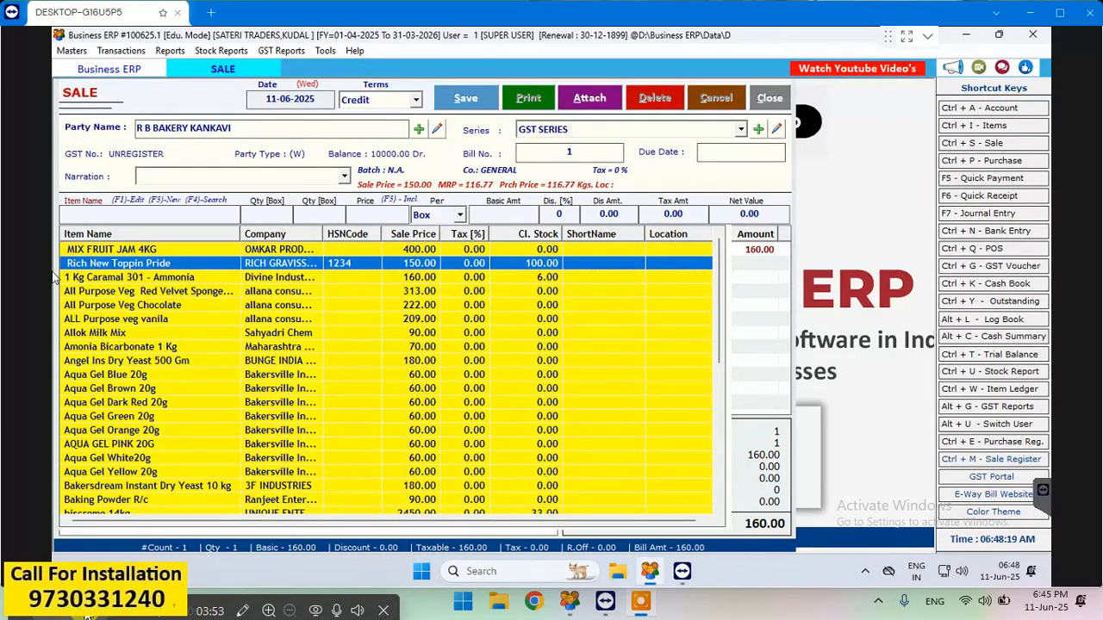
- Choose biscreme 14kg from the full item list as the second item
key(Down)
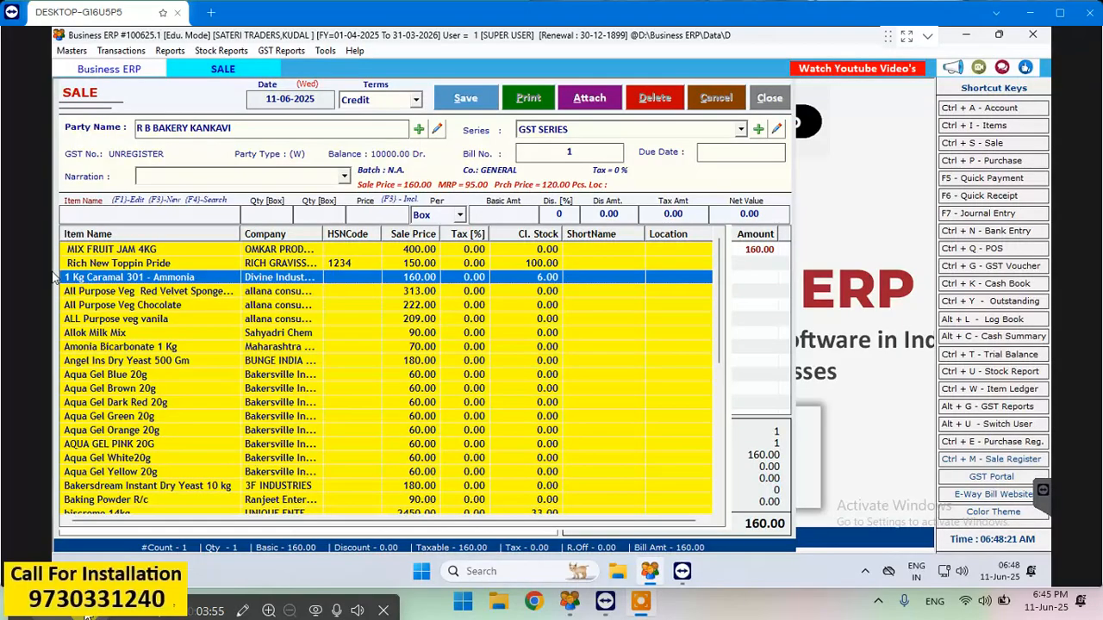
key(Down)
key(Down)
key(Down)
key(Down)
key(Down)
key(Down)
key(Down)
key(Down)
key(Down)
key(Down)
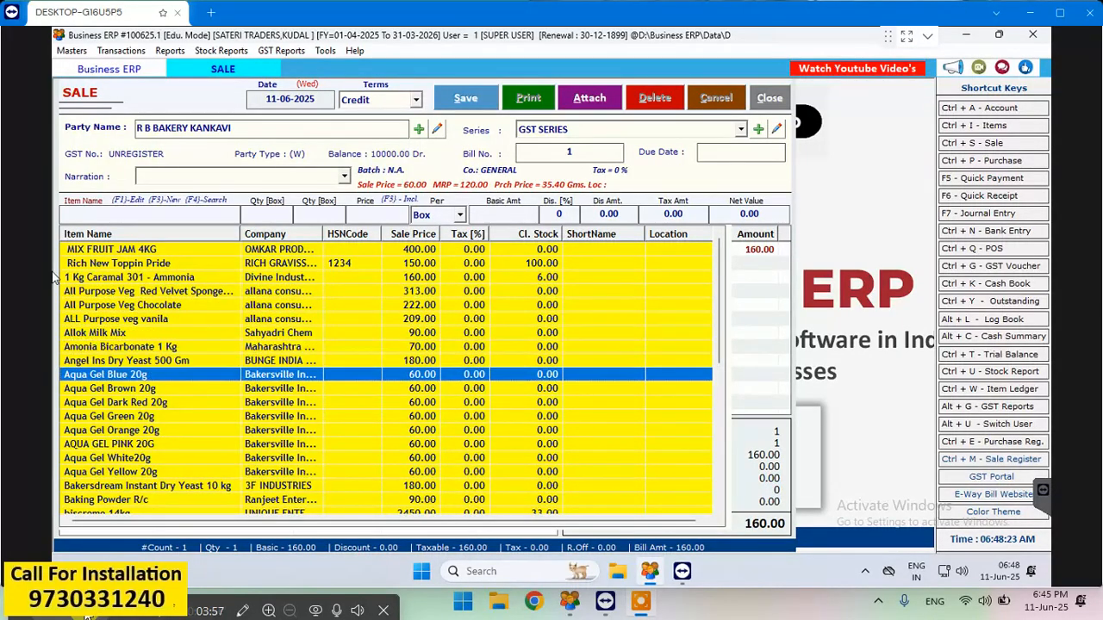
key(Down)
key(Down)
key(Down)
key(Down)
key(Down)
key(Down)
key(Down)
key(Down)
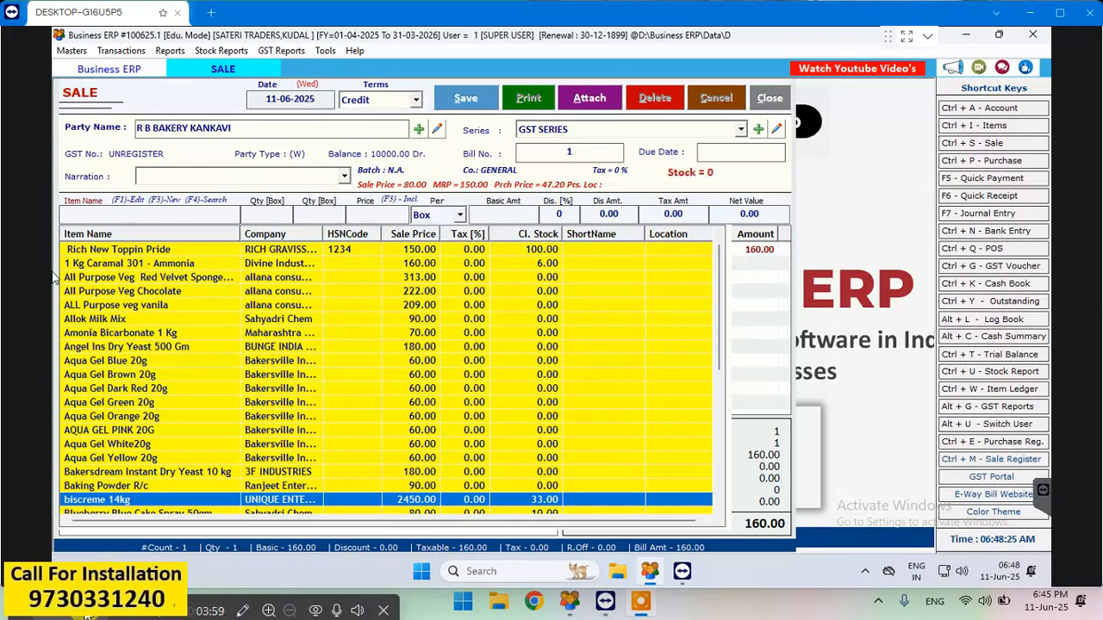
key(Up)
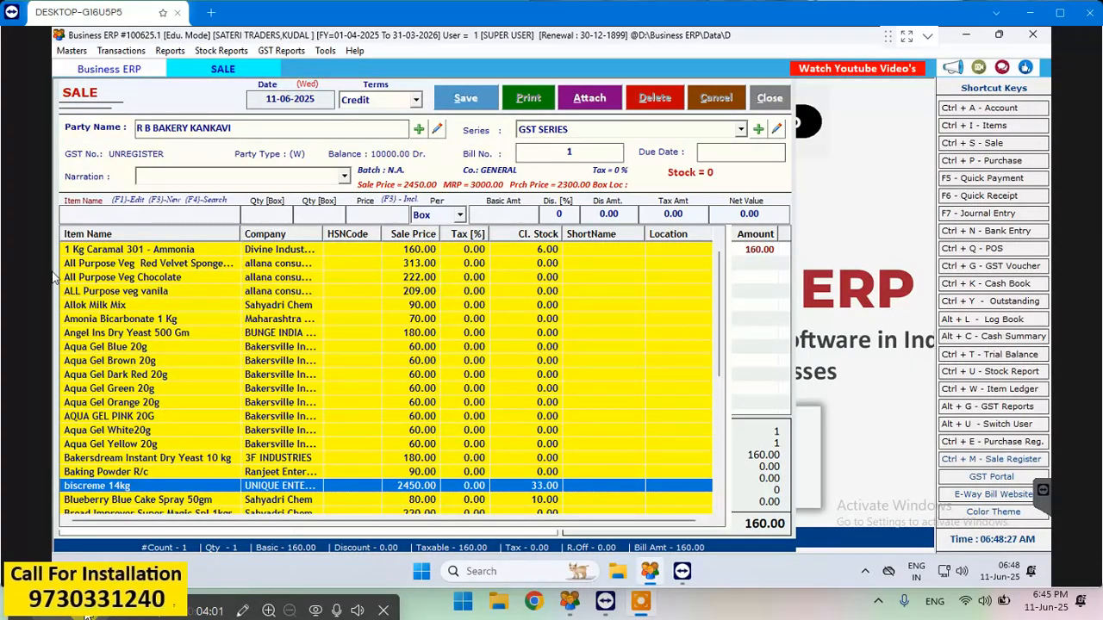
key(Return)
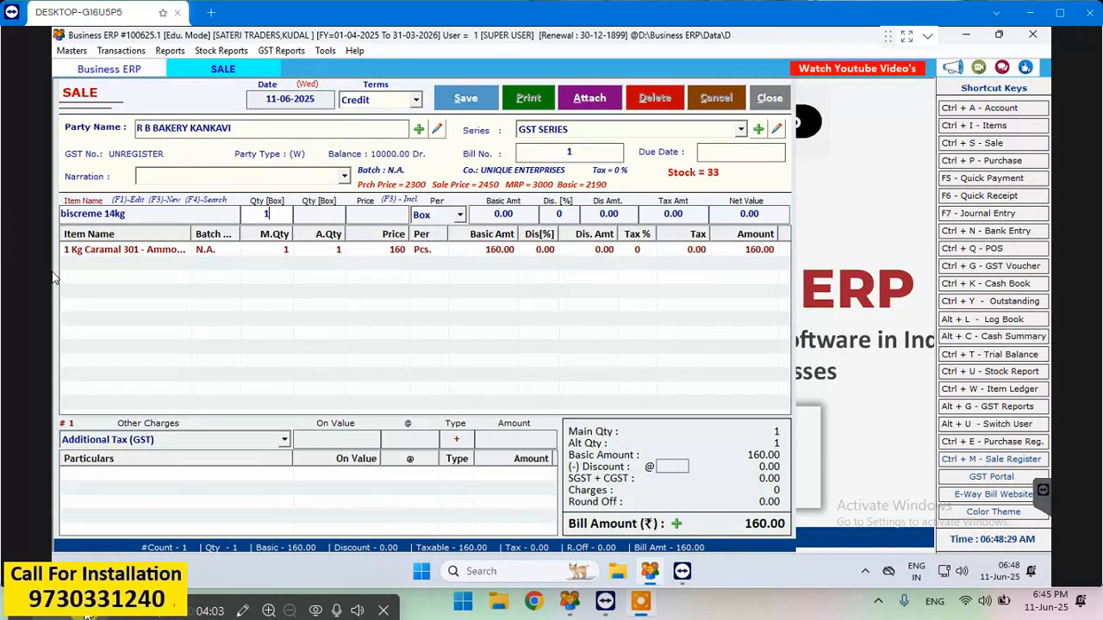
- Enter quantity 1 box for biscreme 14kg and accept the net price of 2450.00 without discount
text(1)
key(Return)
key(Return)
key(Return)
key(Return)
key(Return)
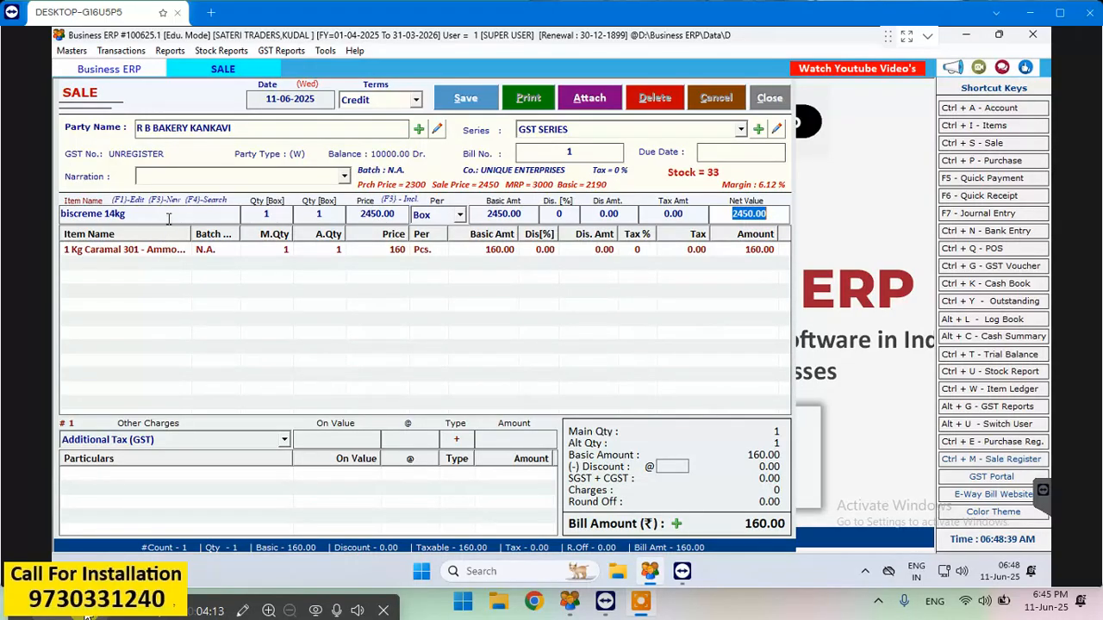
- Keep the quantity of 1 box for biscreme 14kg and set its tax-inclusive net price to 2500
click(268, 215)
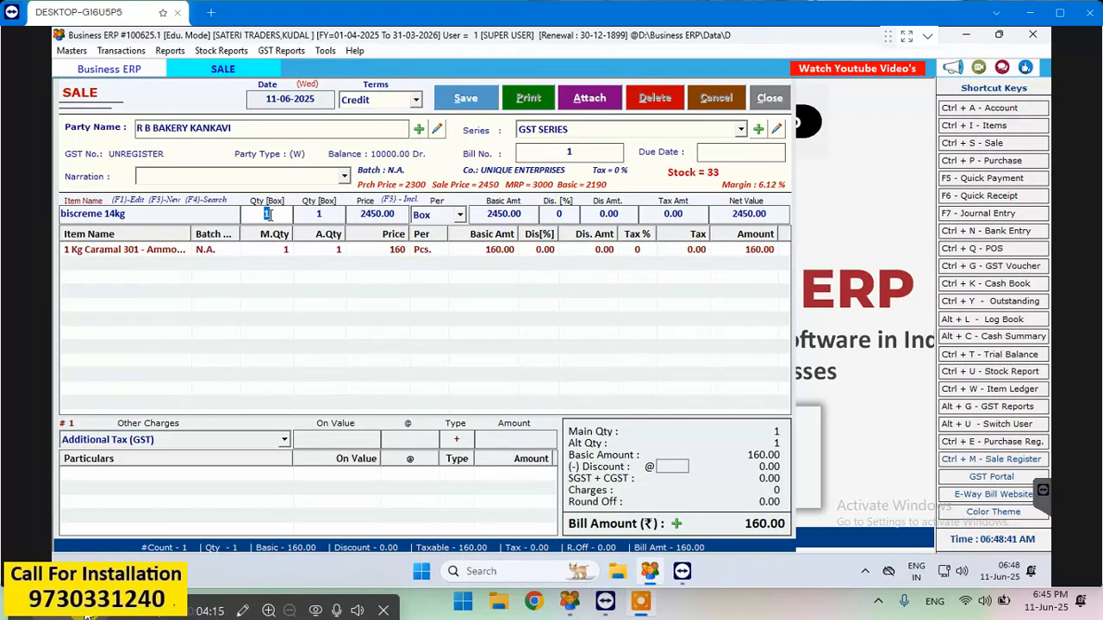
key(Return)
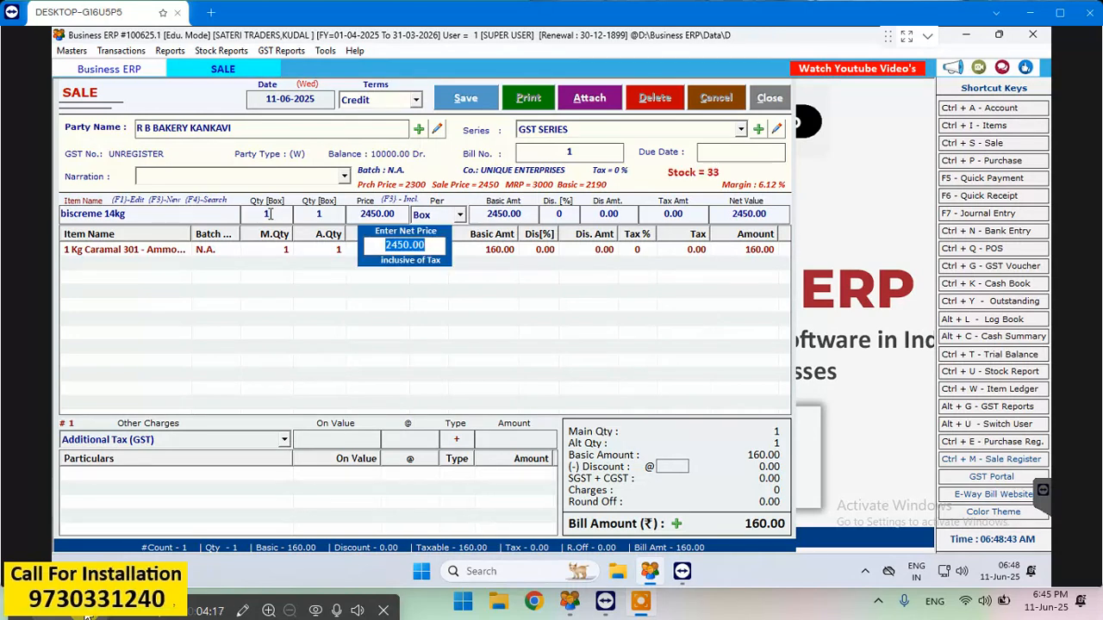
text(2500)
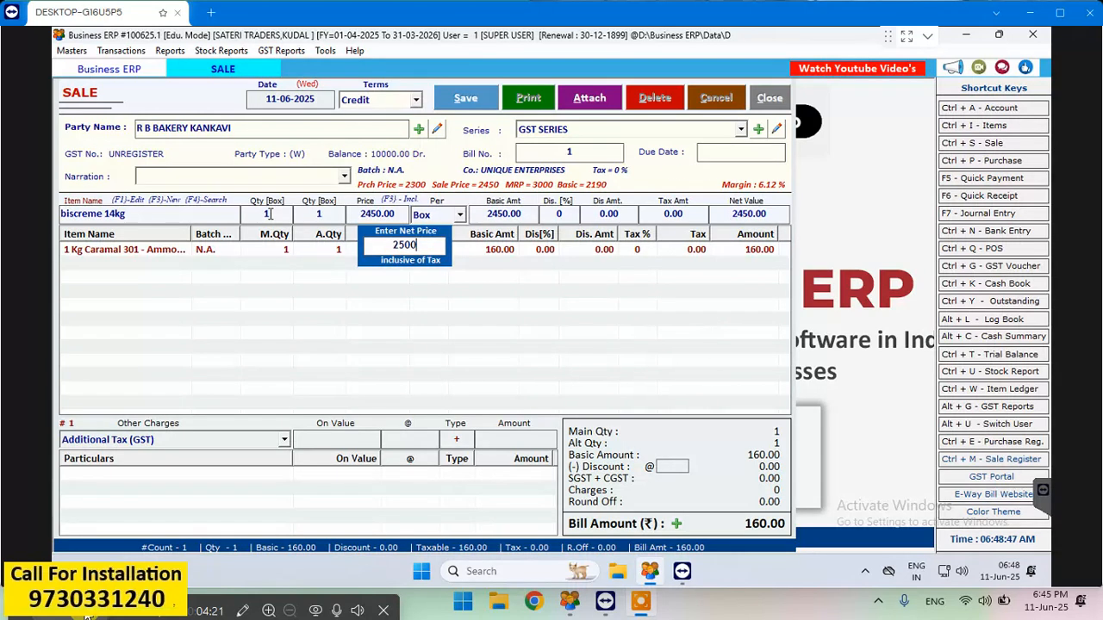
key(BackSpace)
key(BackSpace)
key(BackSpace)
key(BackSpace)
text(2500)
key(Return)
key(Return)
key(Return)
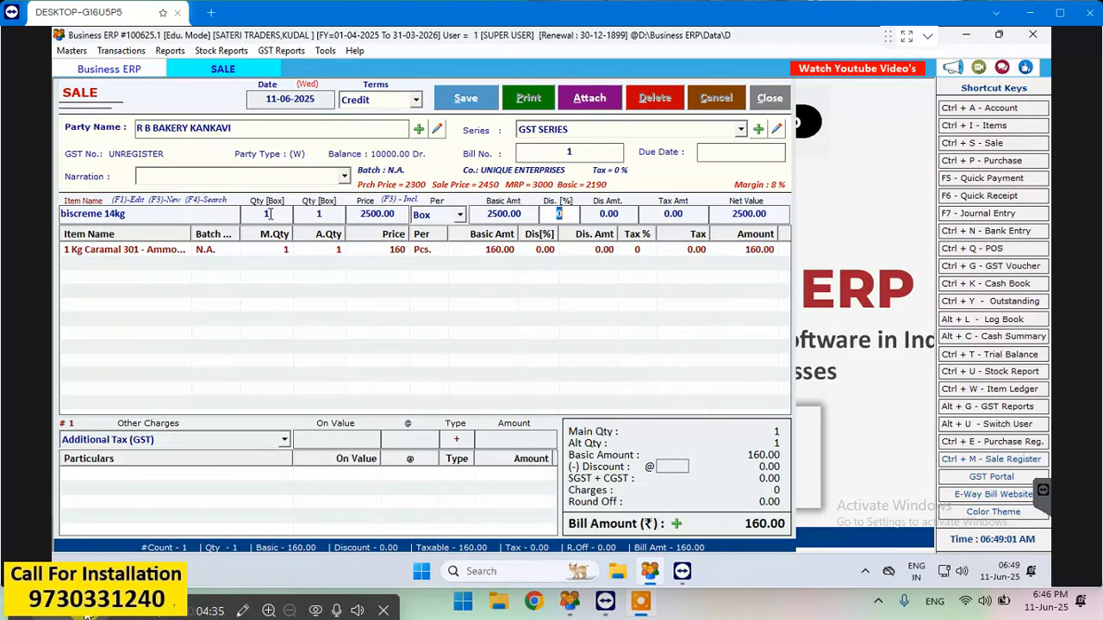
- Accept biscreme 14kg without discount and add it to the bill
key(Return)
key(Return)
key(Return)
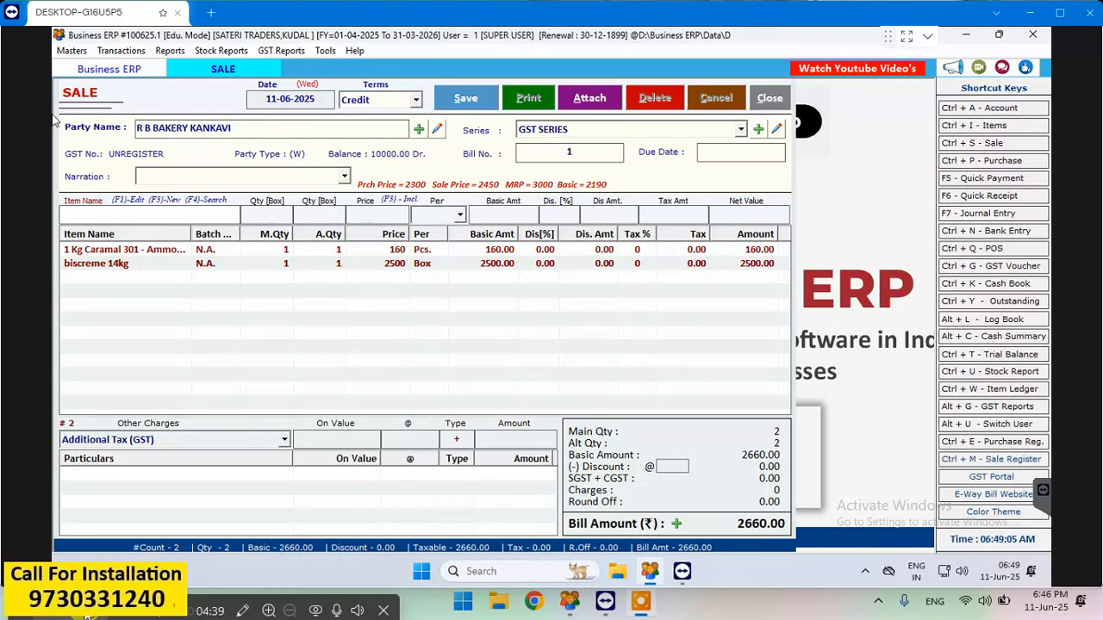
- Choose Blueberry Blue Cake Spray 50gm from the full item list as the third item
click(80, 211)
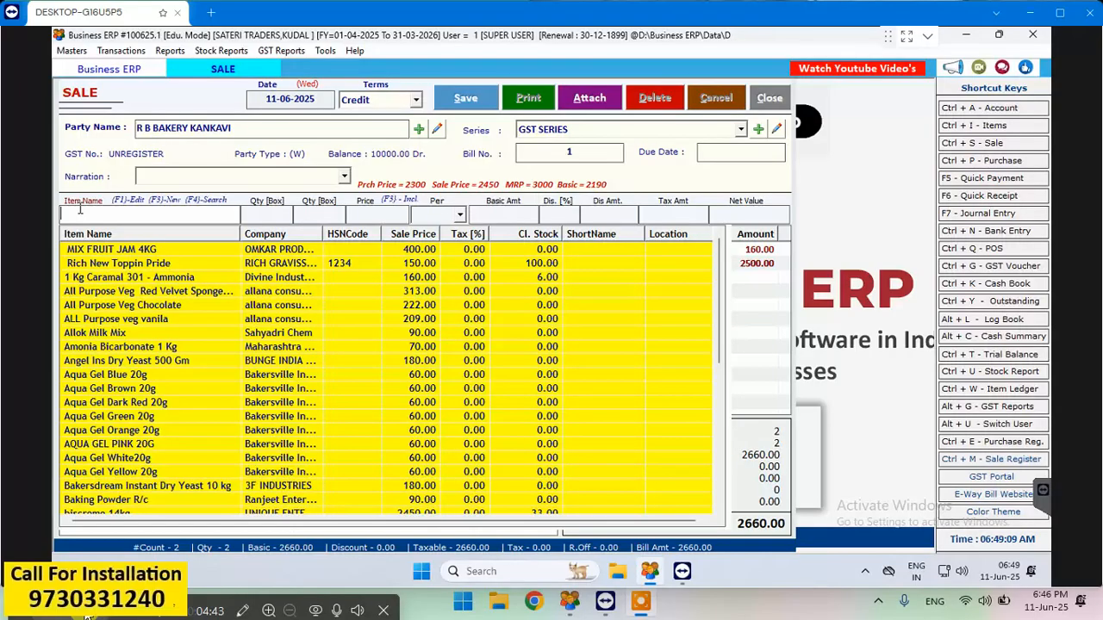
key(Down)
key(Down)
key(Down)
key(Down)
key(Down)
key(Down)
key(Down)
key(Down)
key(Down)
key(Down)
key(Down)
key(Down)
key(Down)
key(Down)
key(Down)
key(Down)
key(Down)
key(Down)
key(Down)
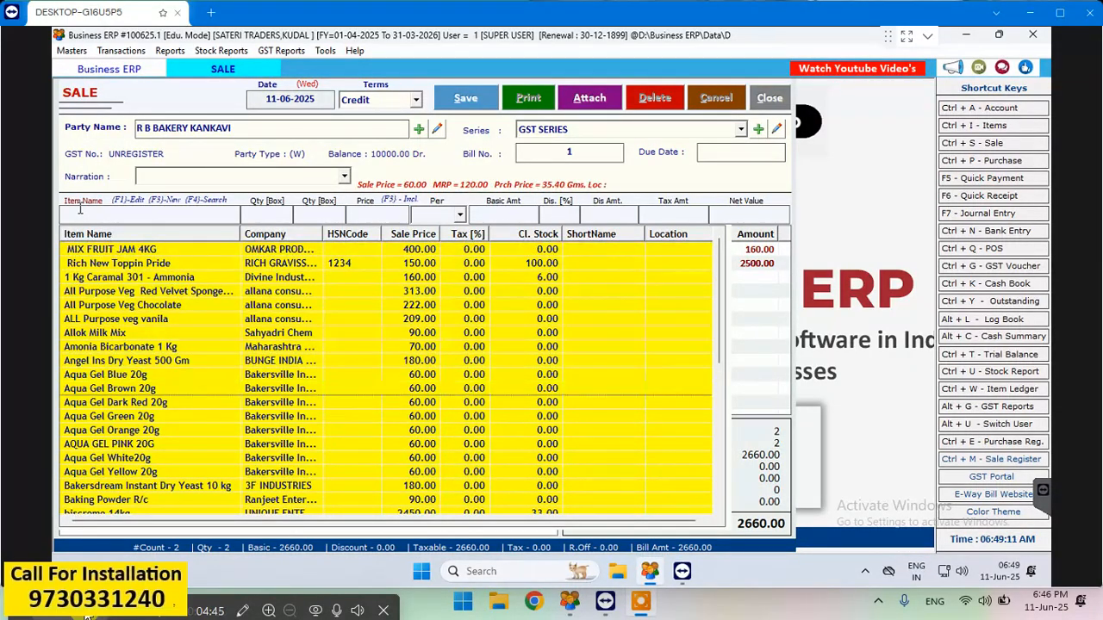
key(Down)
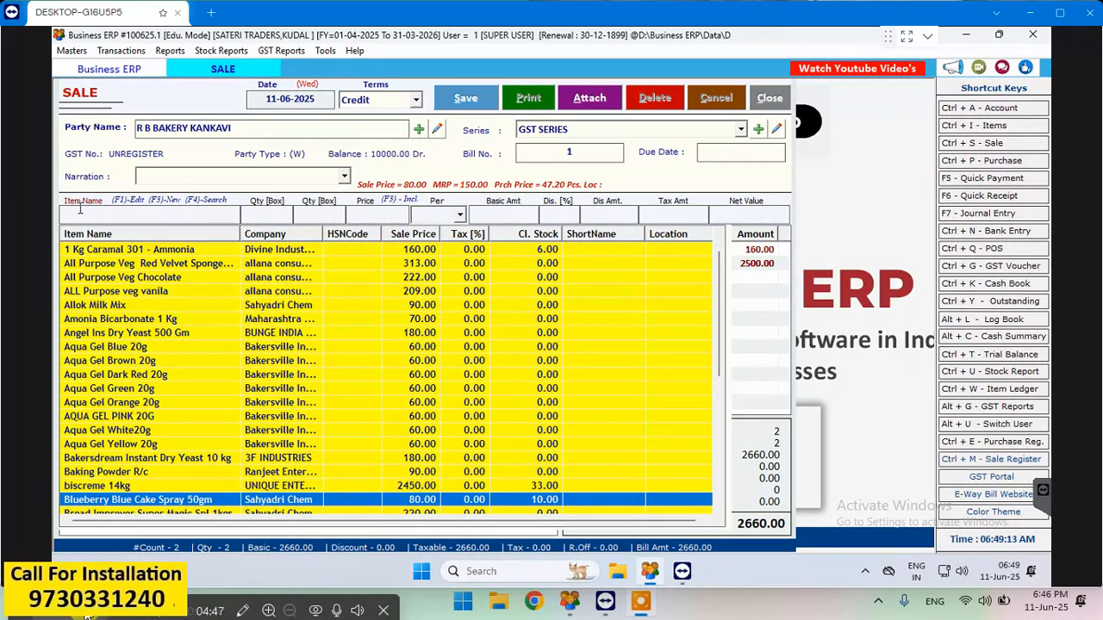
key(Down)
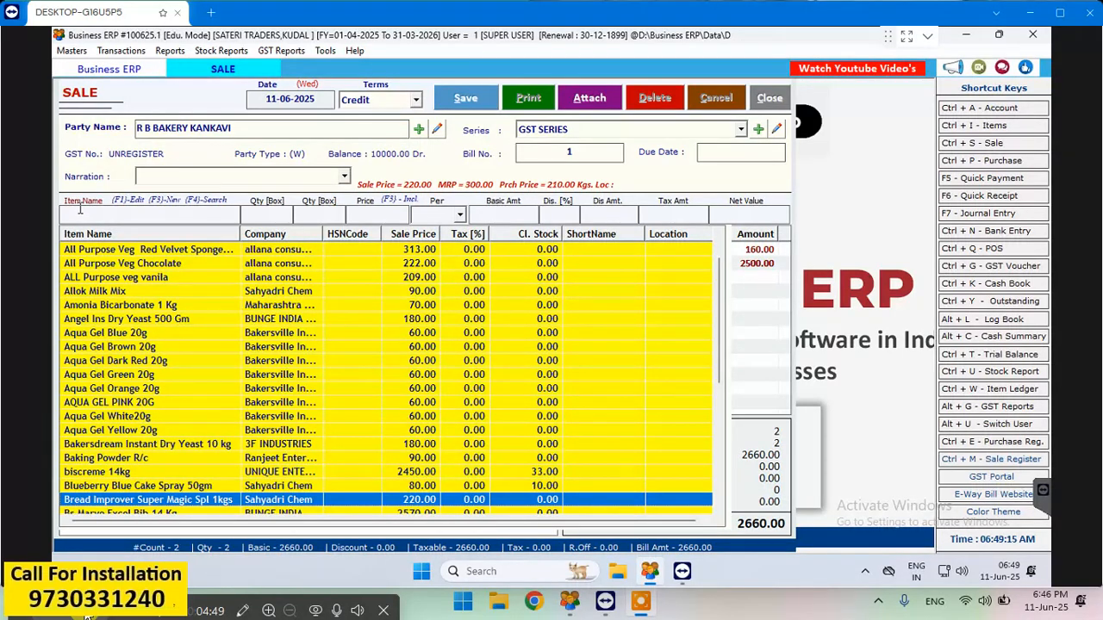
key(Up)
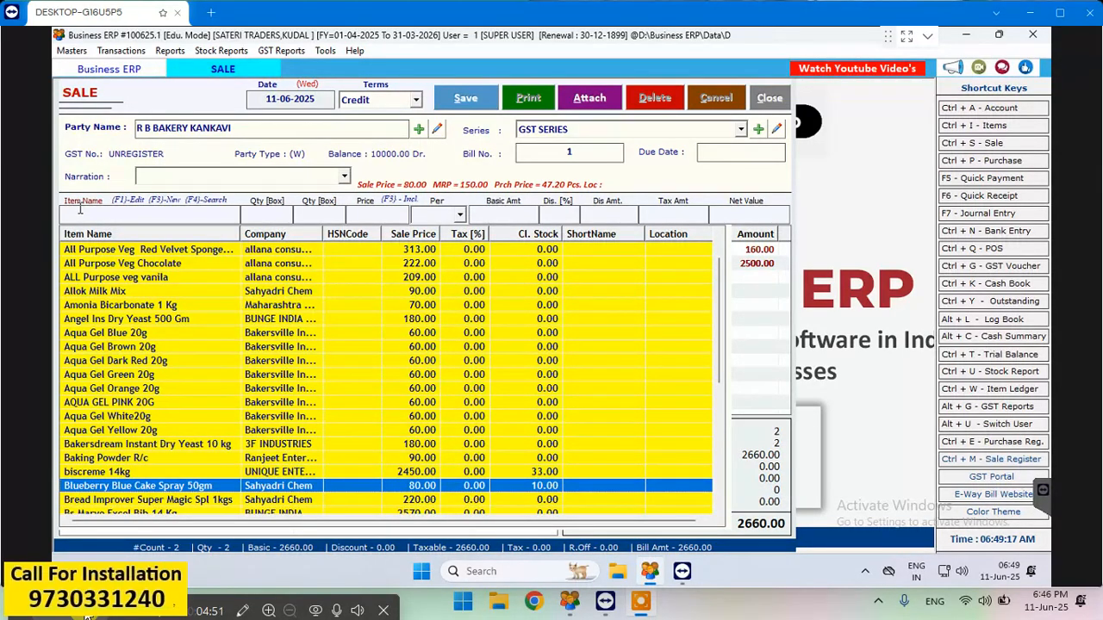
key(Return)
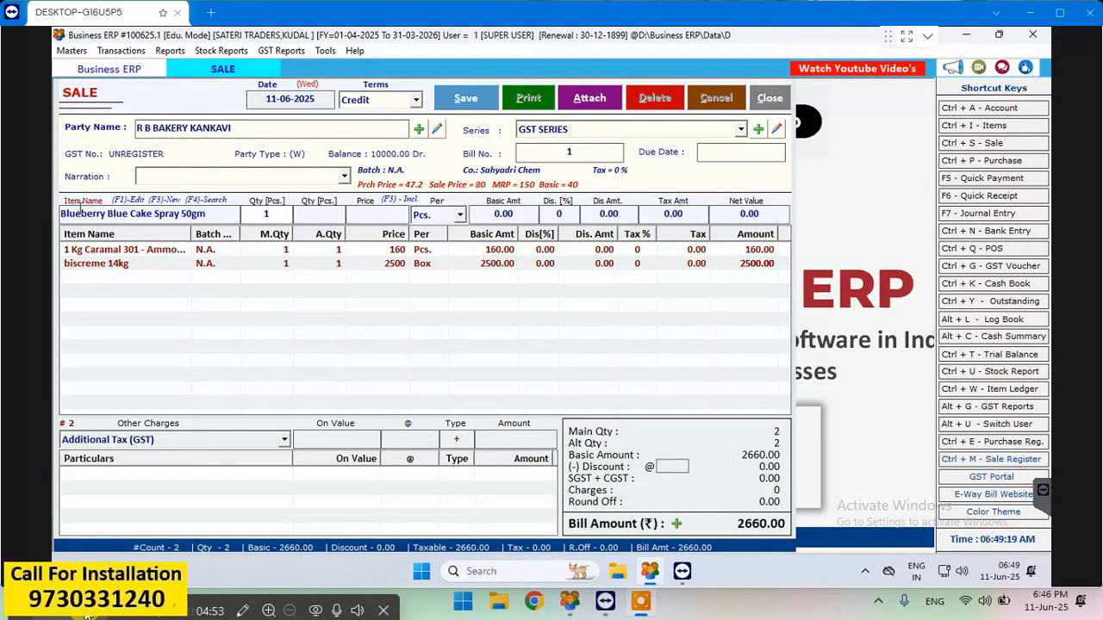
- Enter quantity 10 Pcs. at net price 80.00 without discount, and add the cake spray to the bill
text(0)
key(Return)
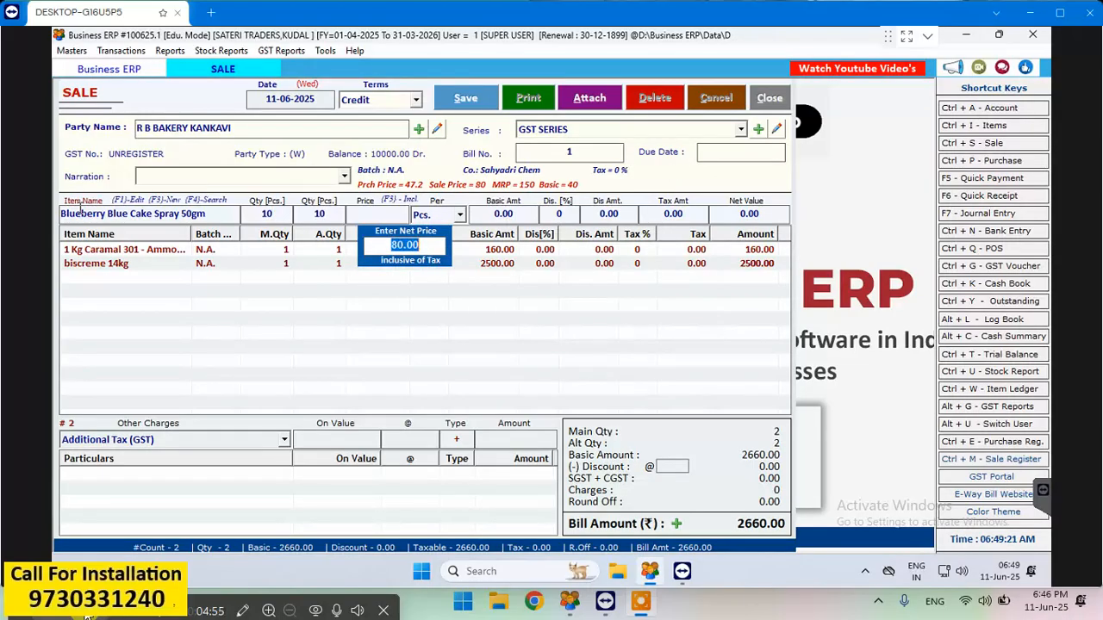
key(Return)
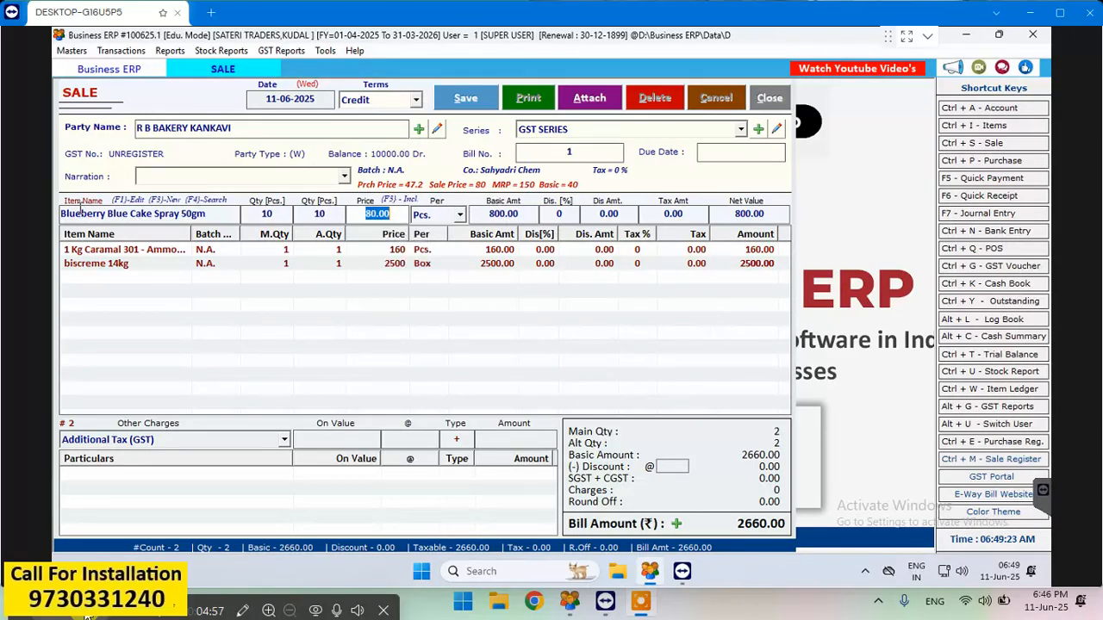
key(Return)
key(Return)
key(Return)
key(Return)
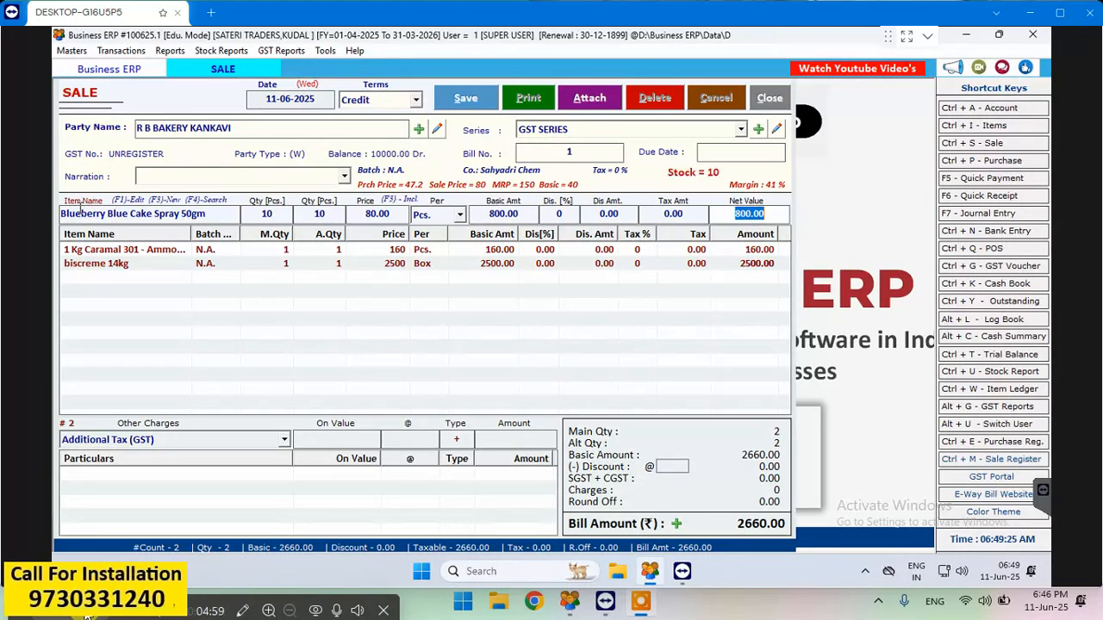
key(Return)
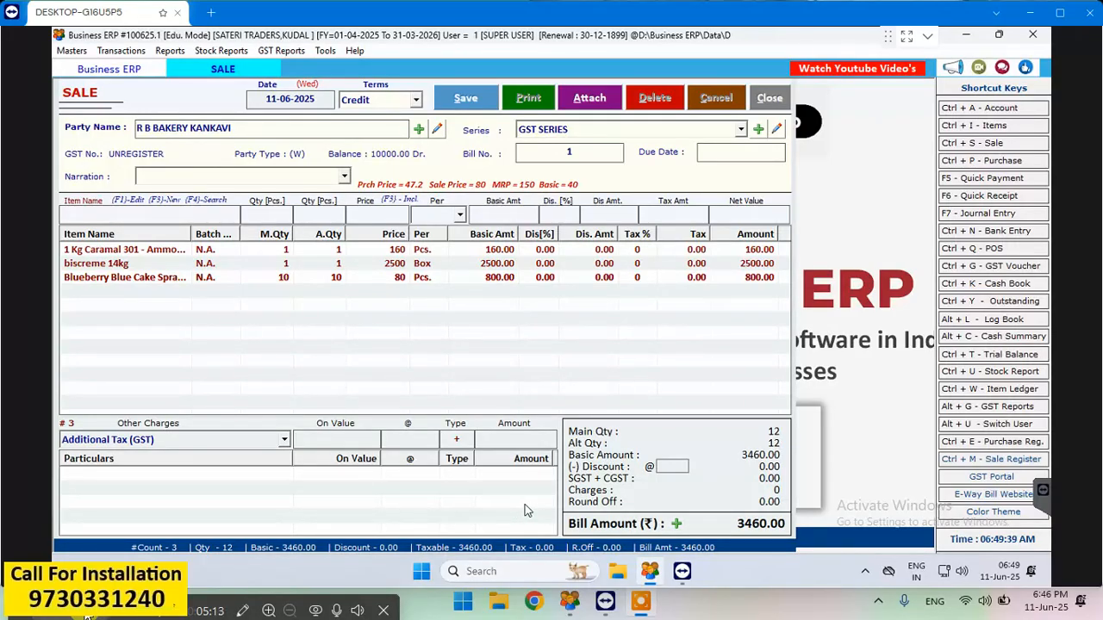
- Save the sale bill without printing it and close the sale entry form
click(468, 100)
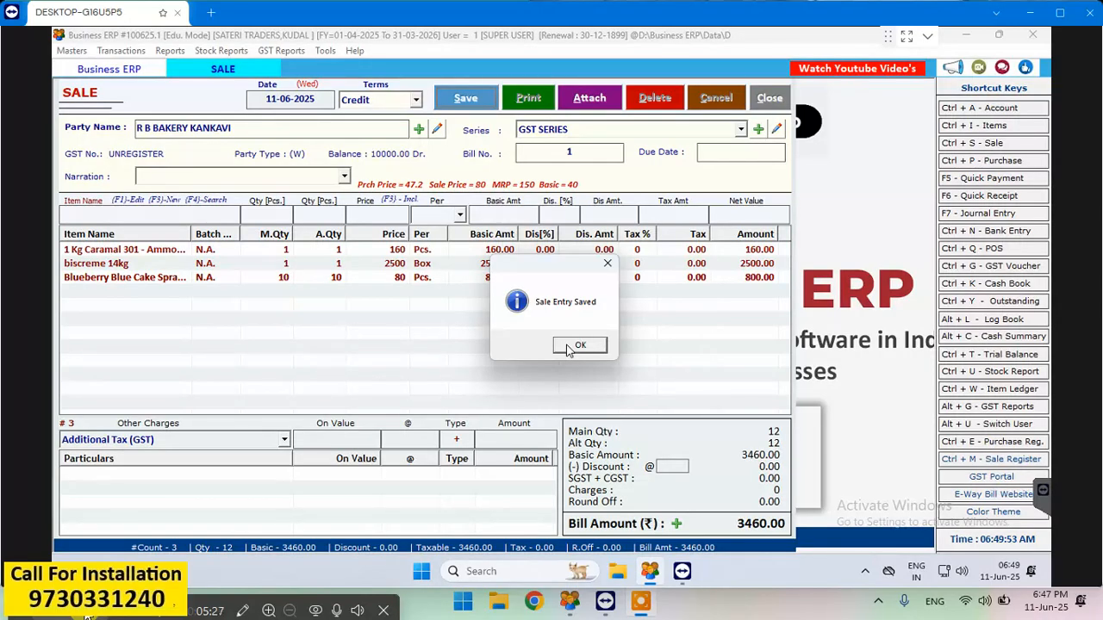
click(571, 346)
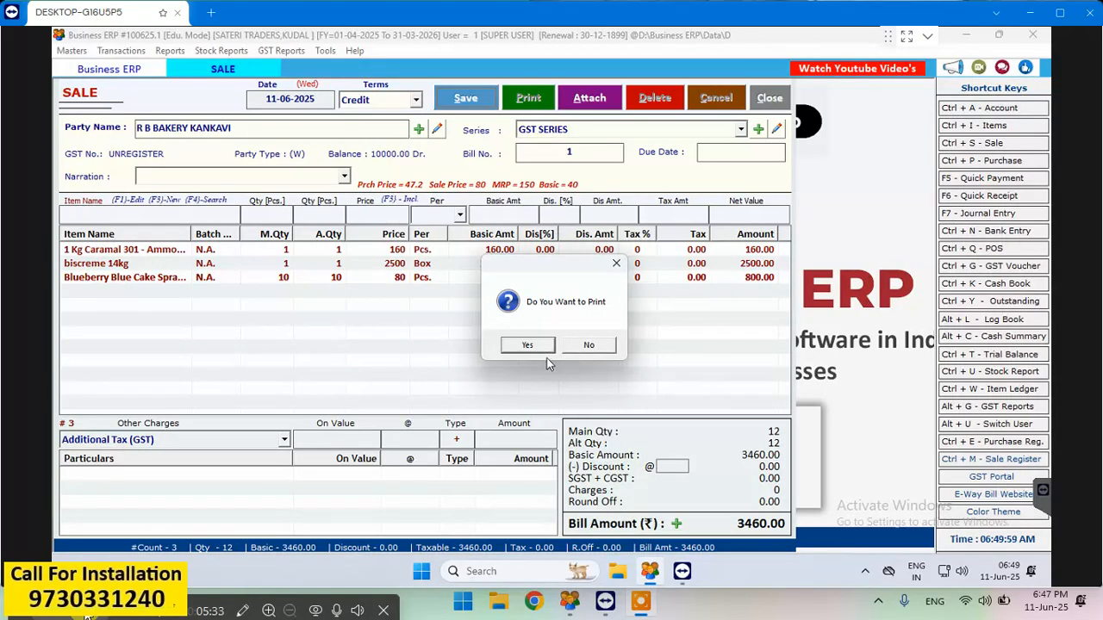
click(575, 350)
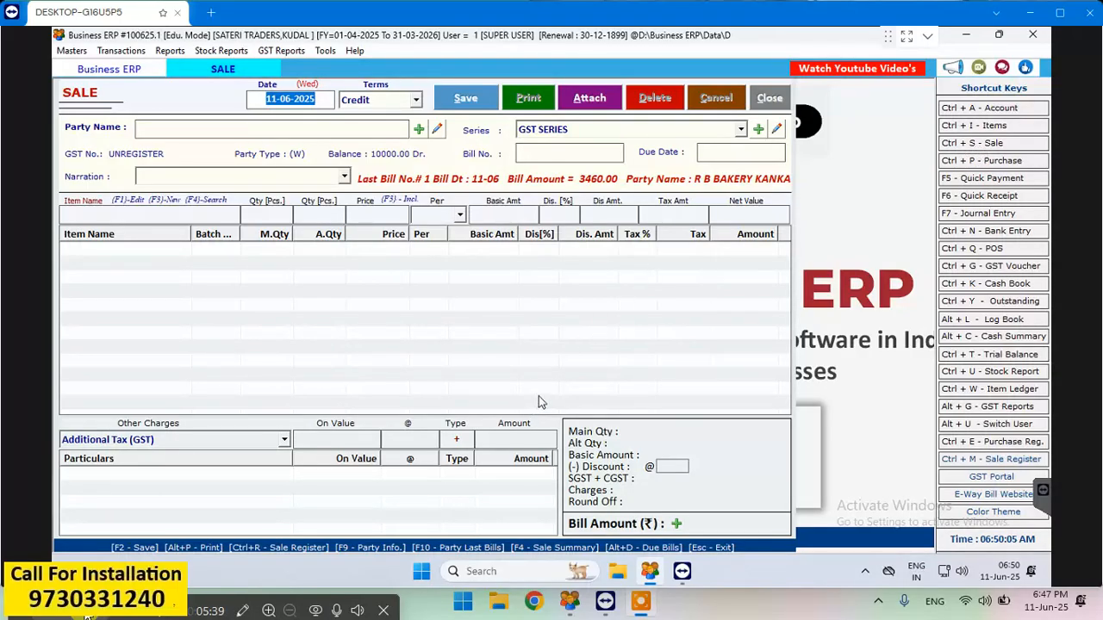
click(770, 99)
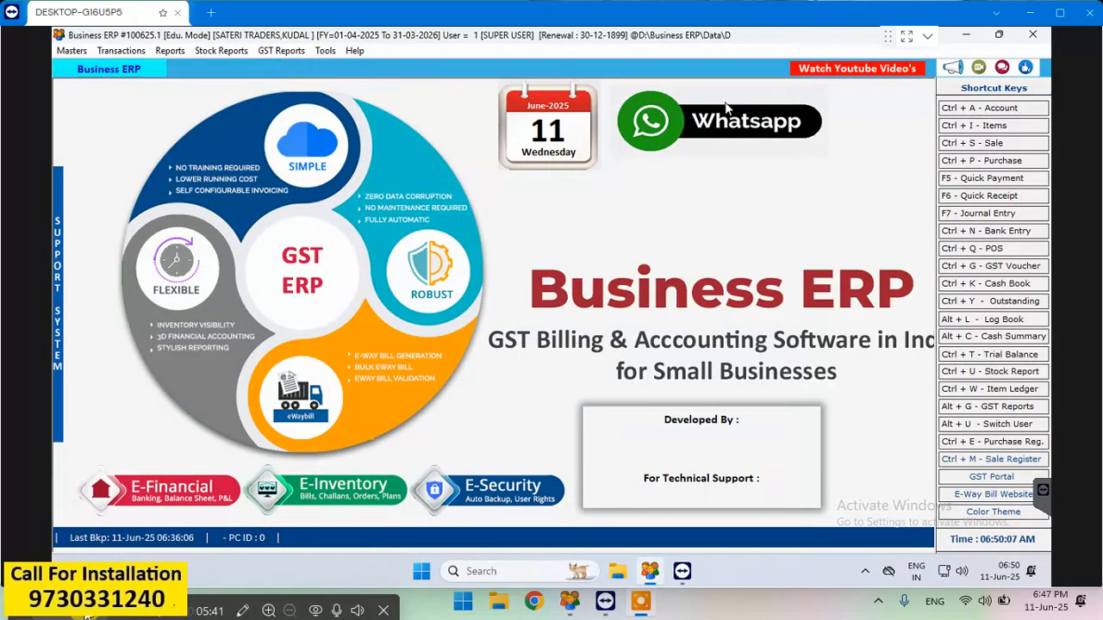
- Open the saved R B BAKERY KANKAVI bill dated 11-06-2025 from the list of sale bills
click(80, 52)
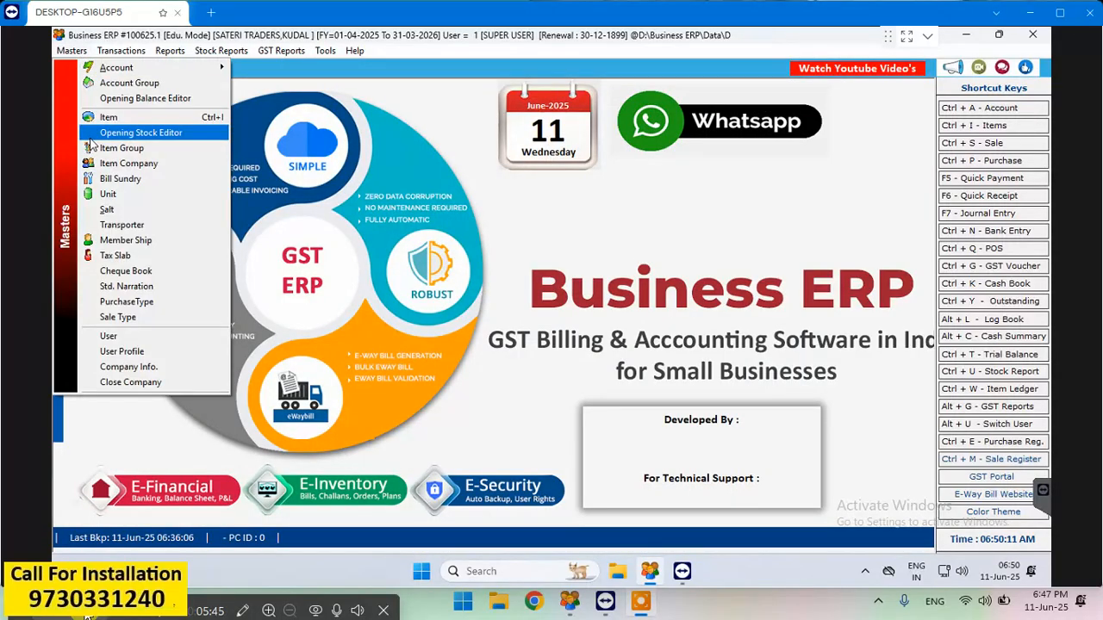
click(468, 145)
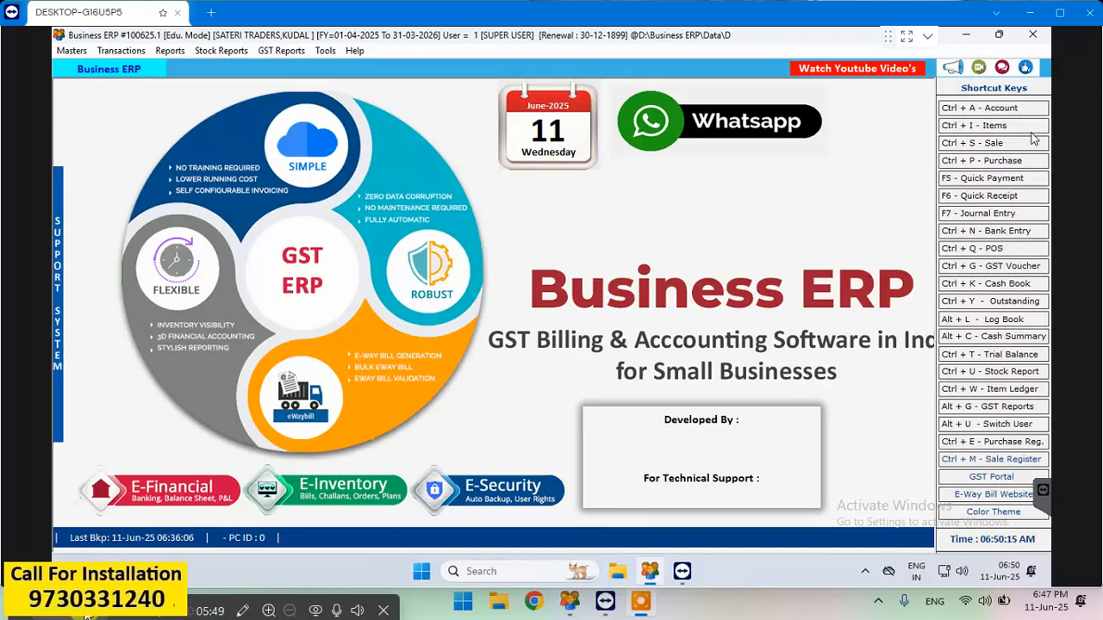
click(992, 143)
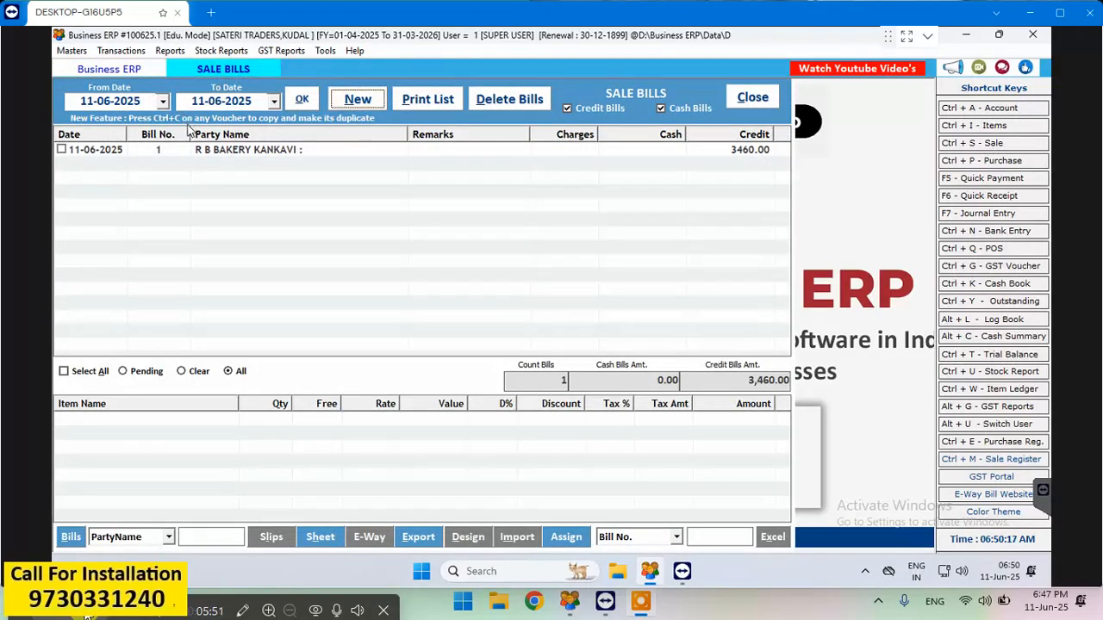
click(193, 151)
double_click(193, 151)
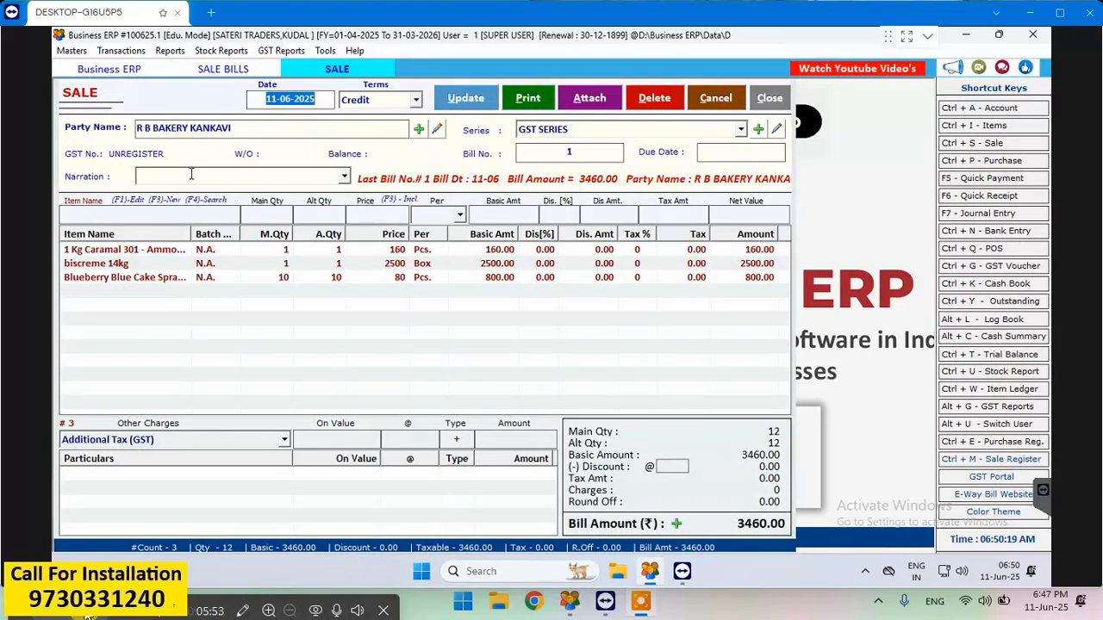
- Record a cash payment of 3400 against the bill in its payment options
click(677, 525)
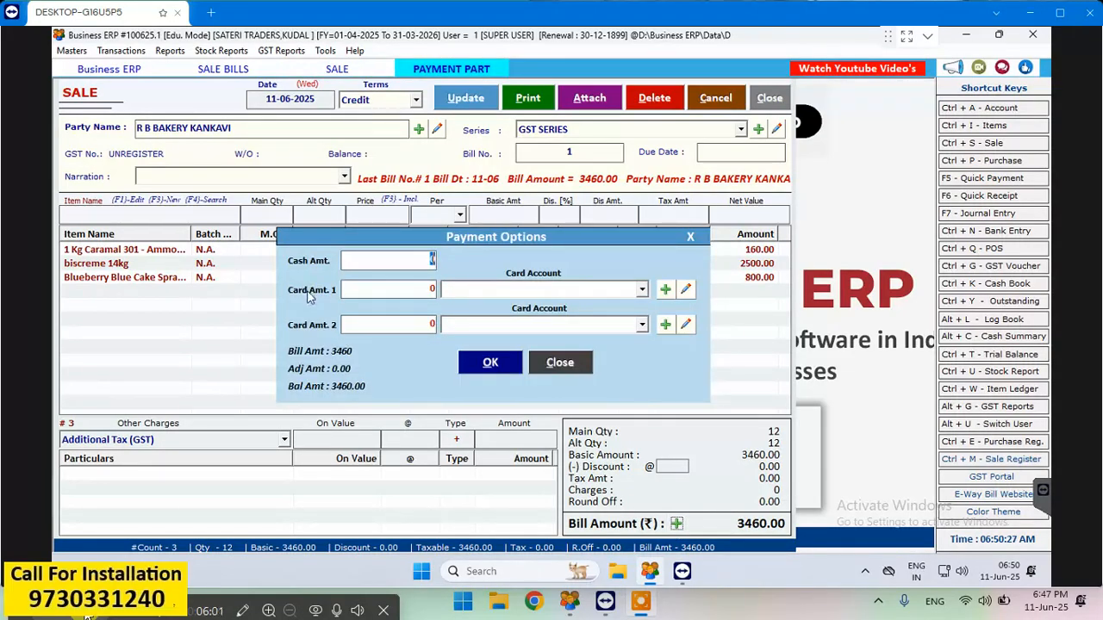
click(352, 261)
text(34000)
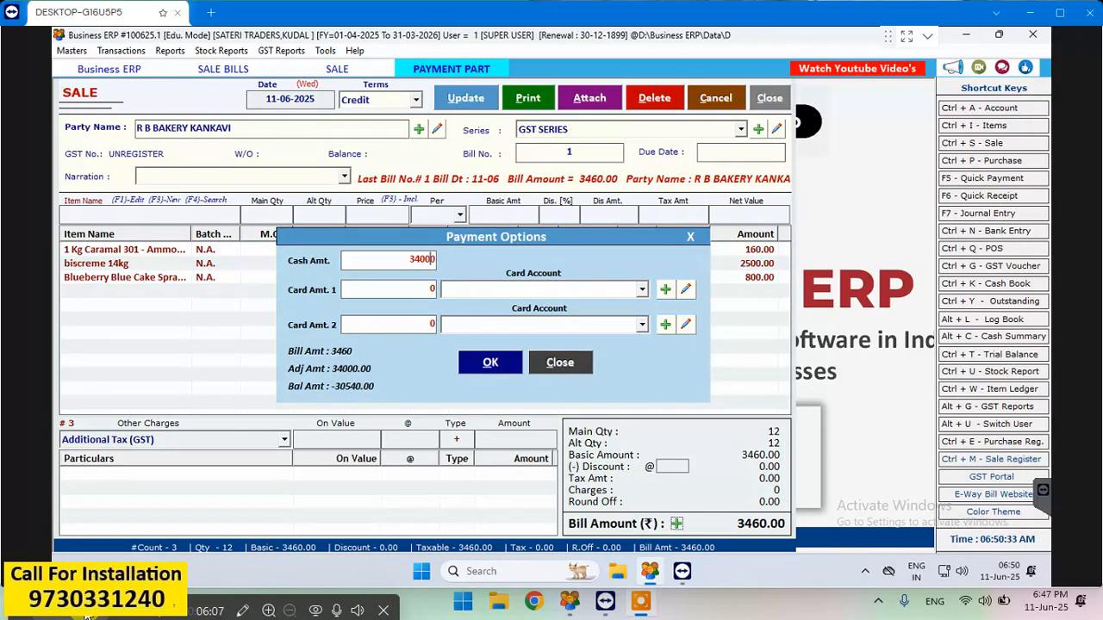
key(Delete)
click(508, 368)
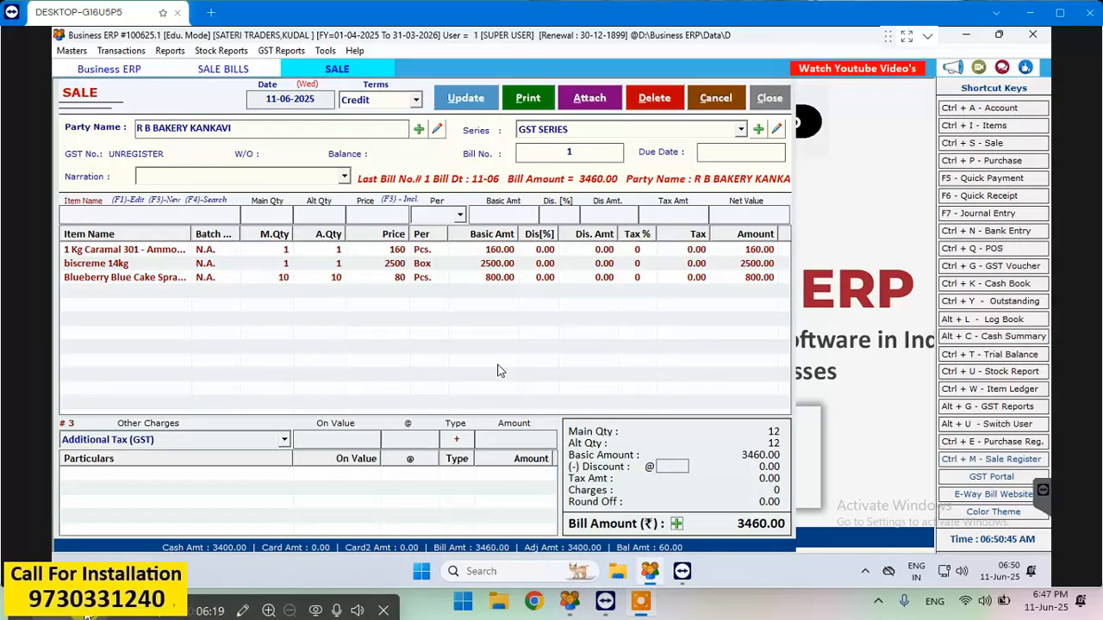
- Save the updated bill and choose to print its original copy in the GST Composition format
click(468, 100)
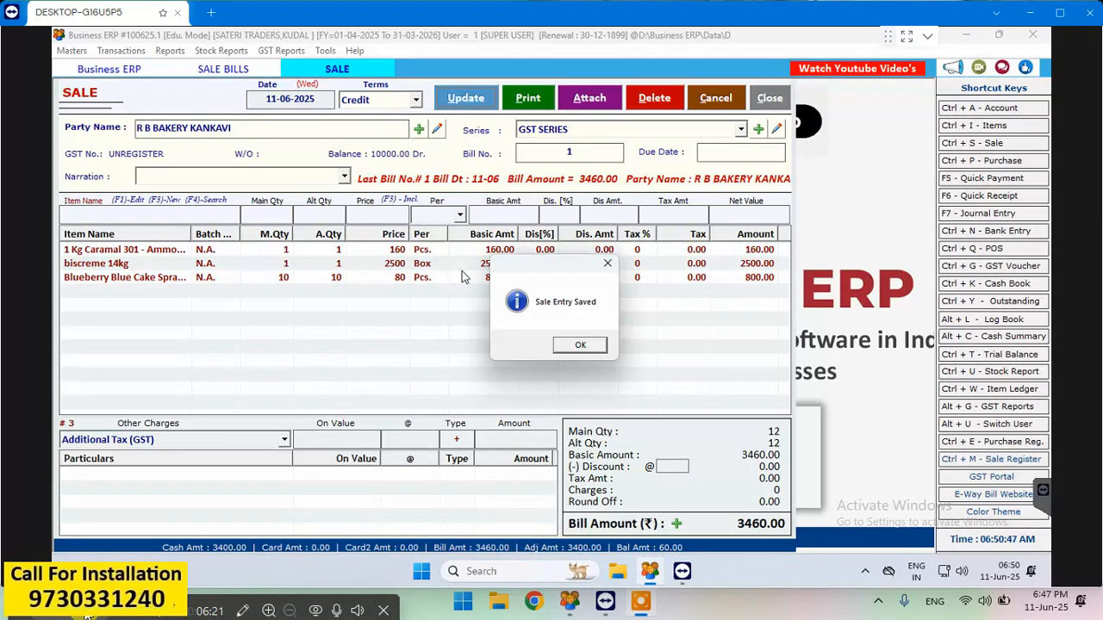
click(558, 345)
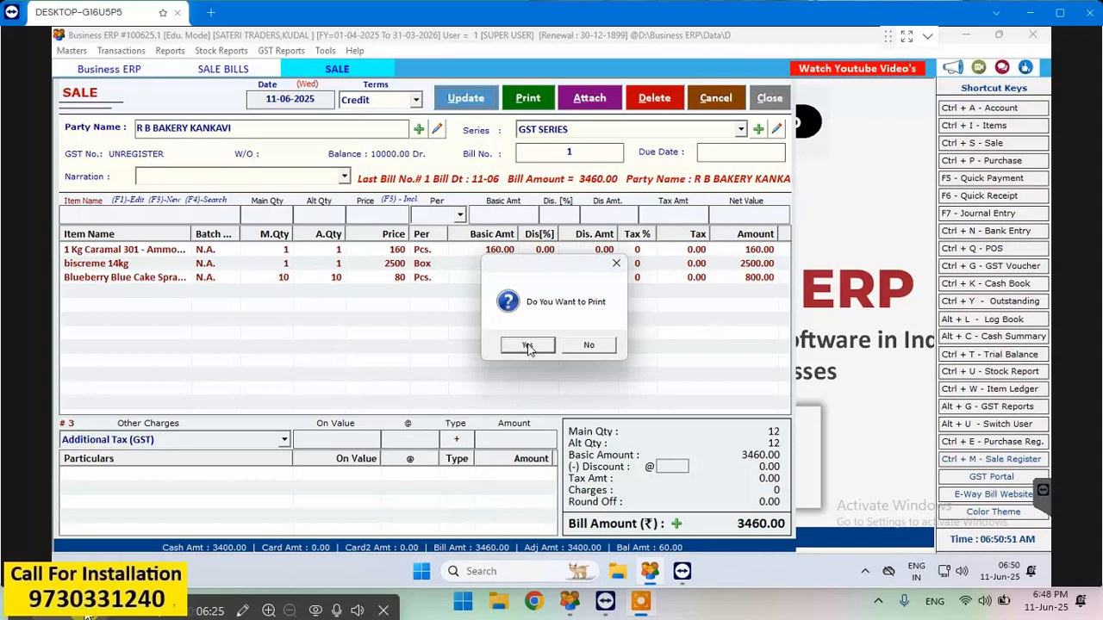
click(527, 345)
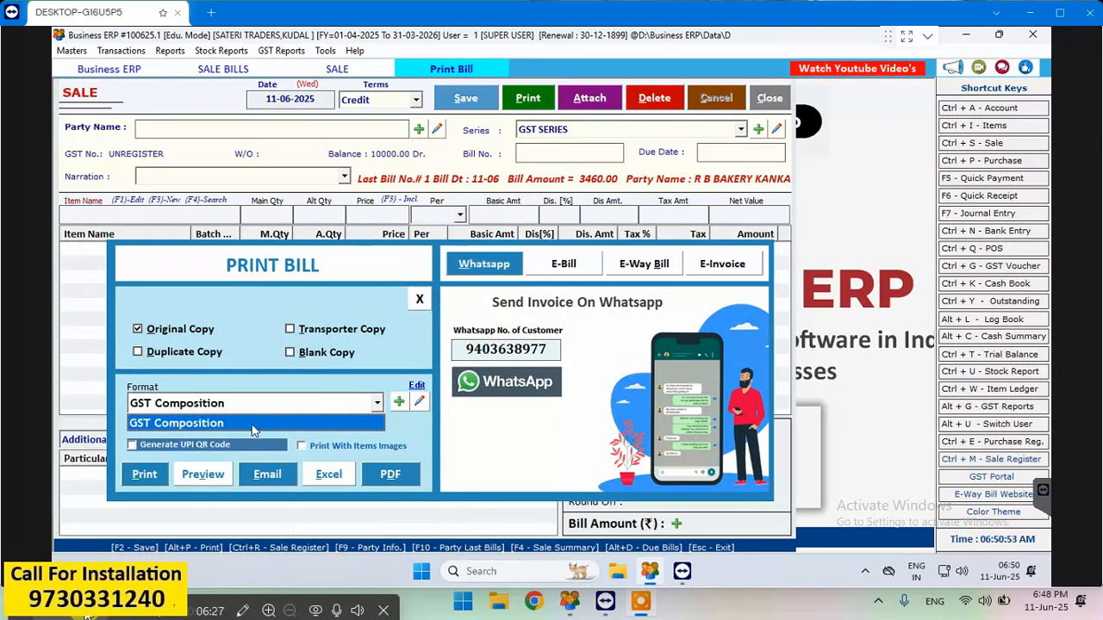
click(200, 476)
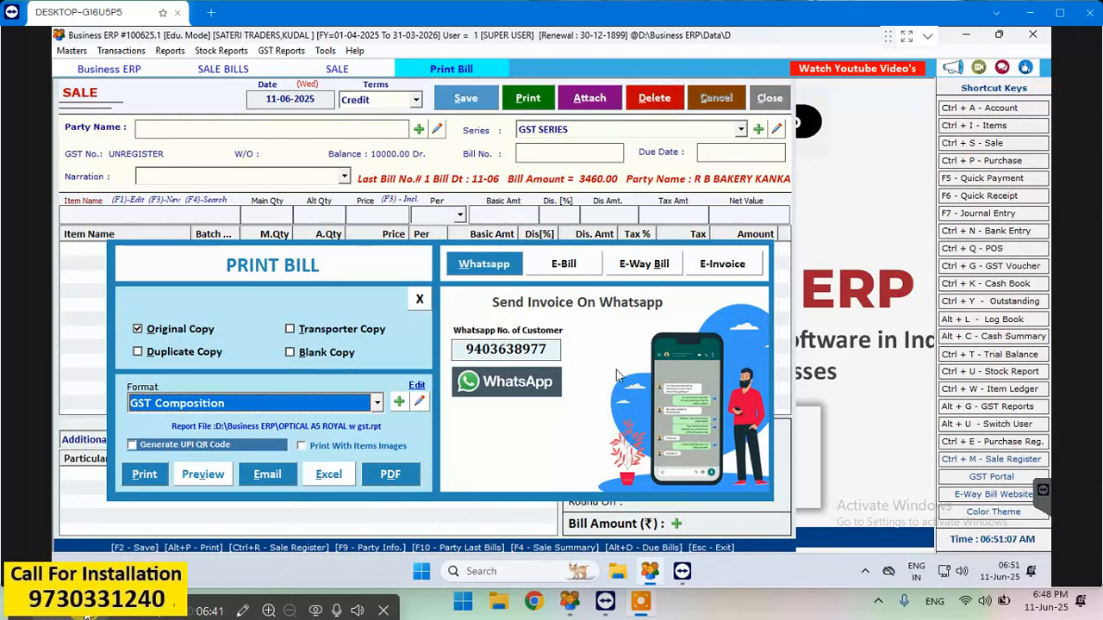
- Start sending the invoice to the customer's WhatsApp number, and return to the print options
click(484, 392)
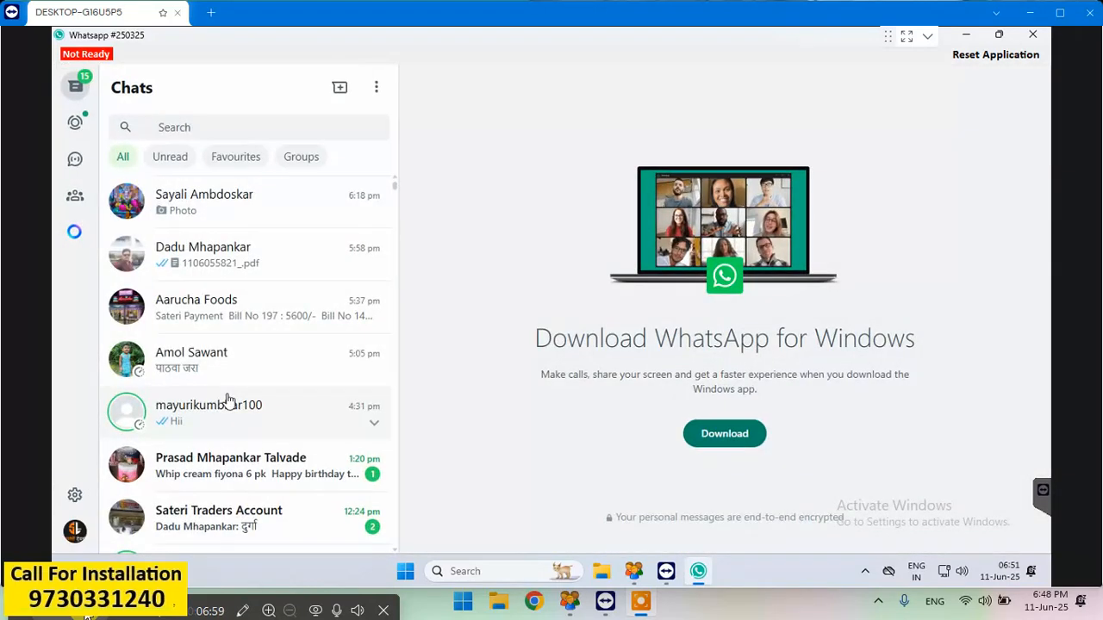
click(200, 257)
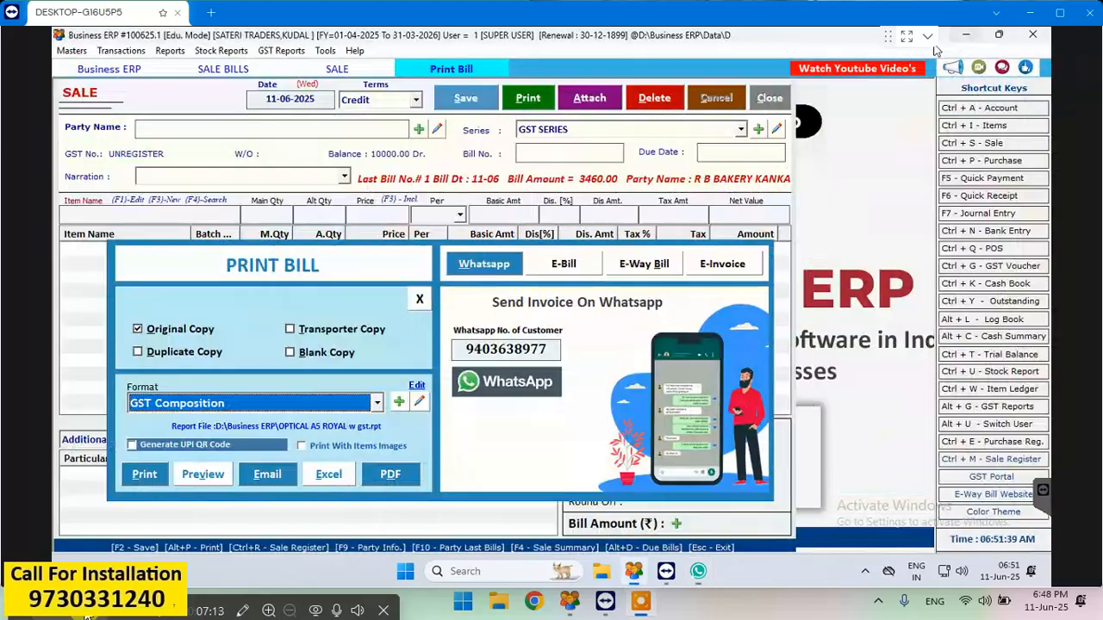
click(965, 34)
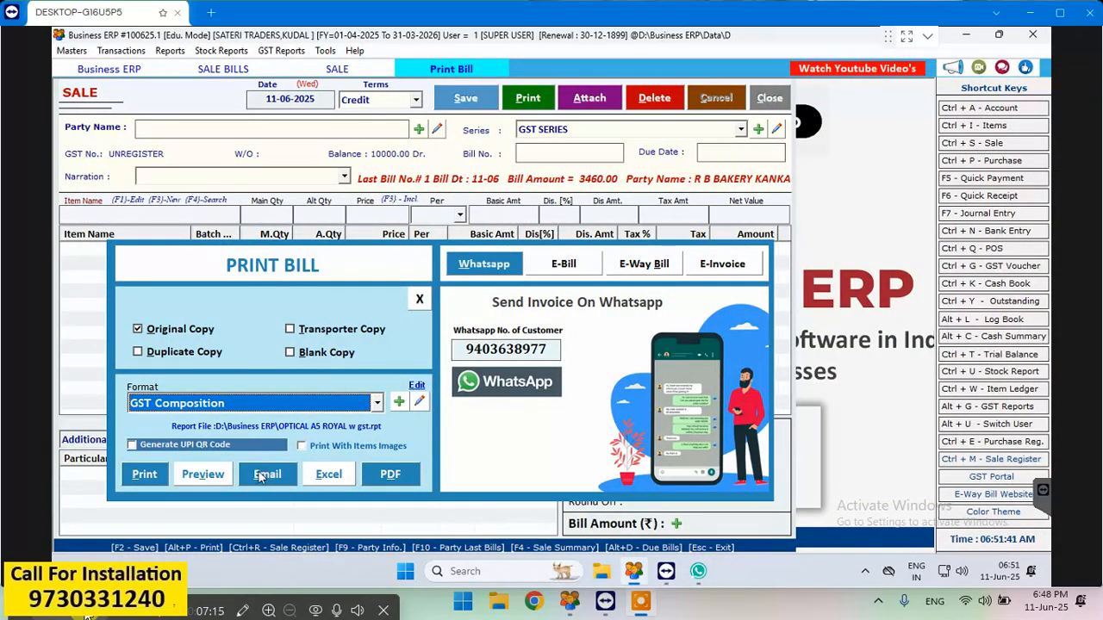
- Preview the printed invoice for R B BAKERY KANKAVI and examine it from the header to the total
click(205, 474)
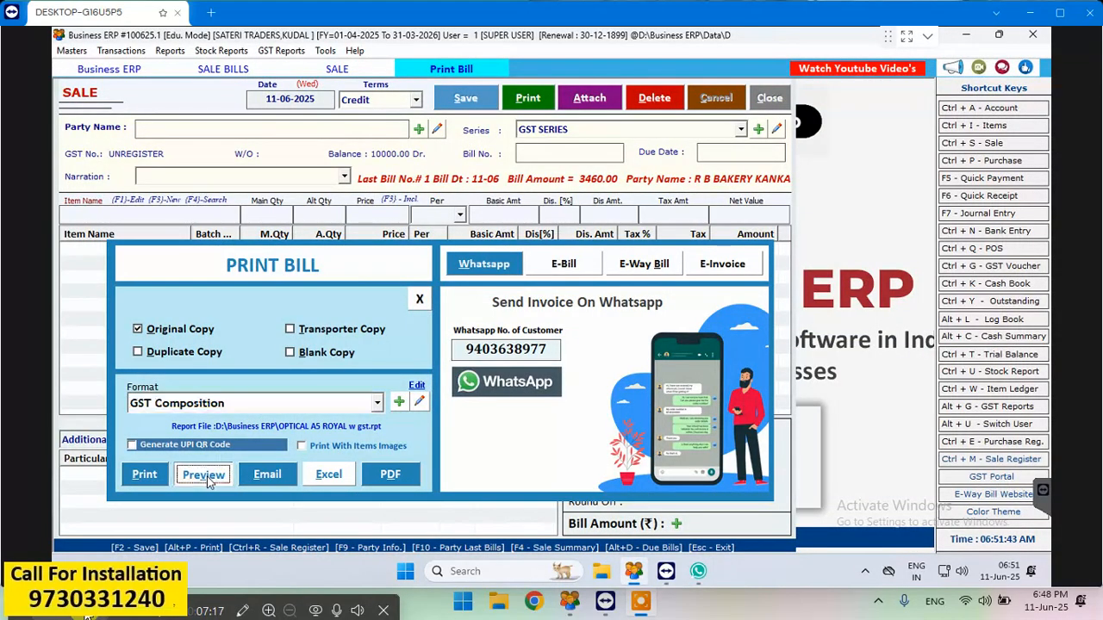
scroll(426, 306, down, 5)
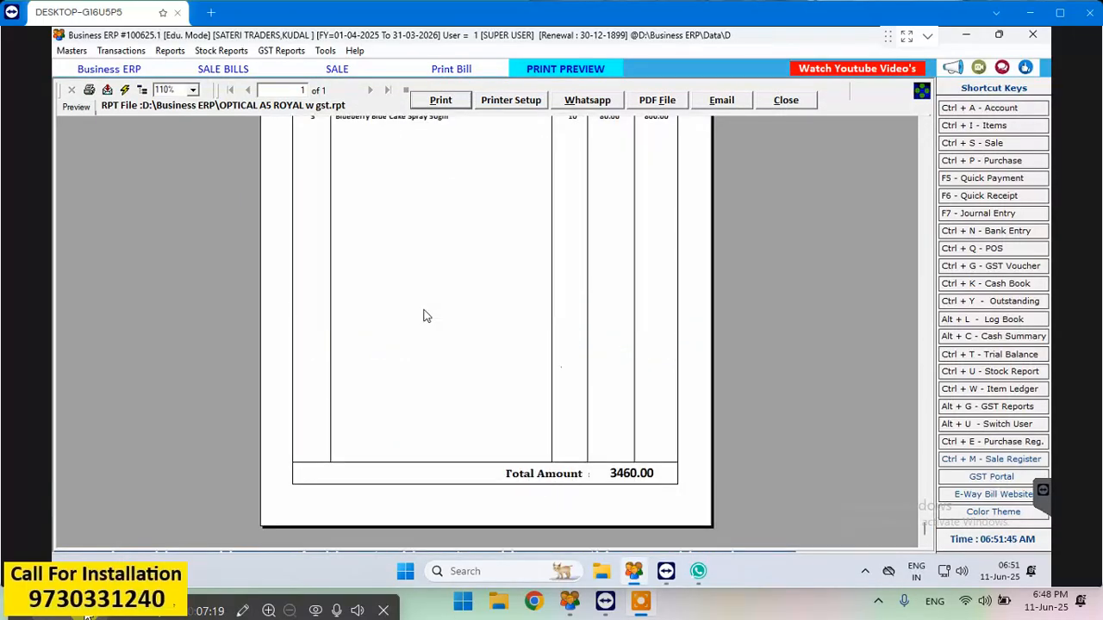
scroll(425, 316, up, 5)
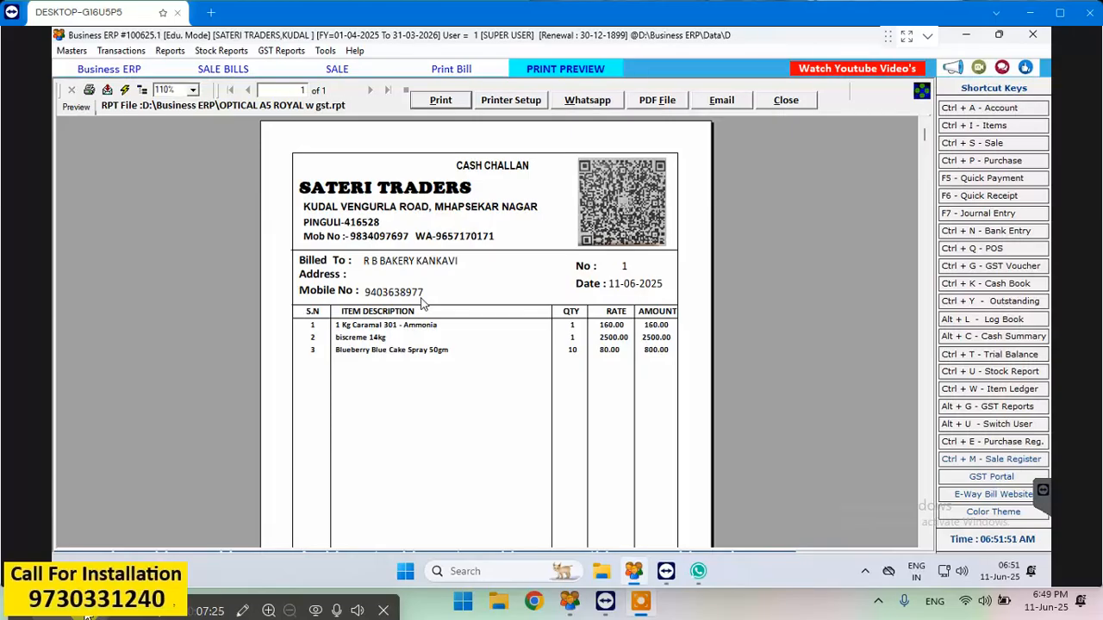
scroll(422, 303, down, 5)
scroll(423, 304, up, 5)
scroll(508, 386, down, 5)
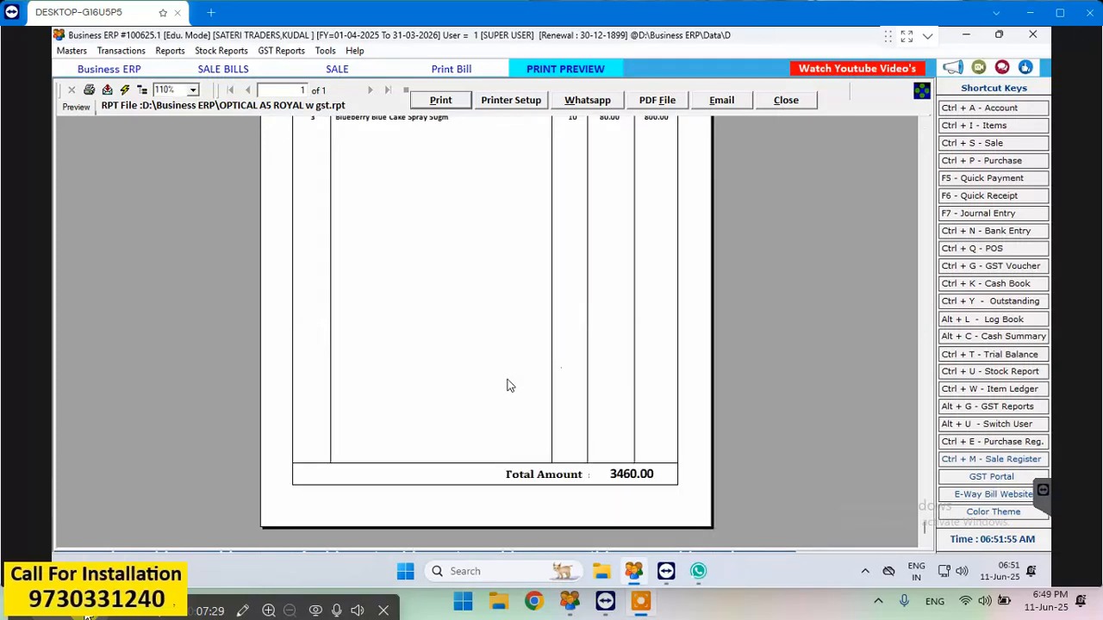
scroll(543, 401, up, 5)
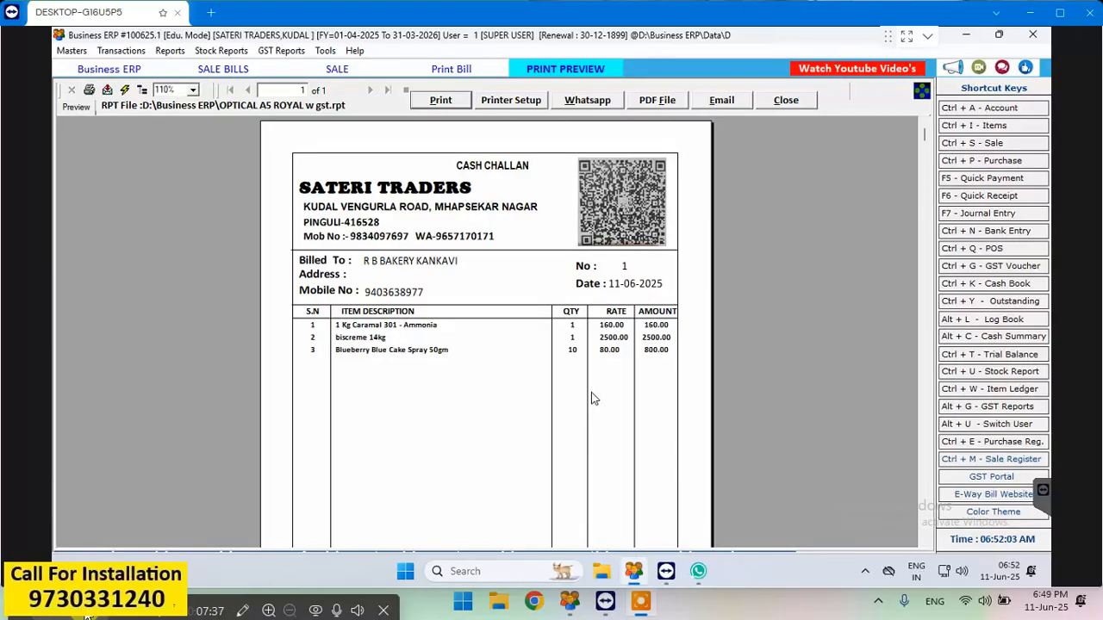
scroll(592, 397, down, 5)
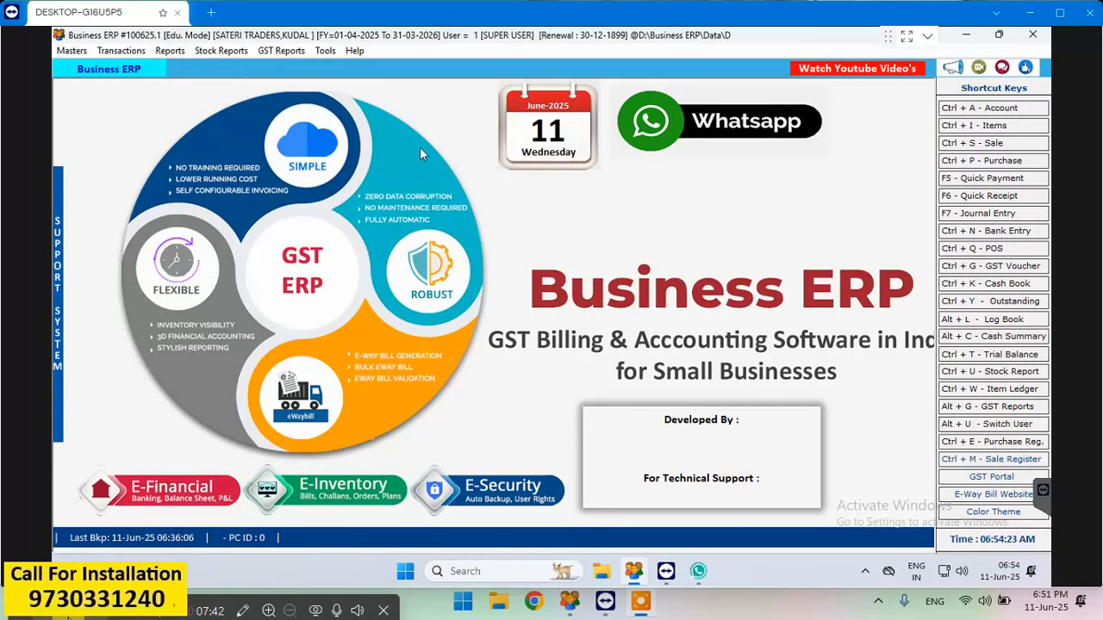
- Start a new credit sale bill dated 11-06-2025 for R B BAKERY KANKAVI in the GST SERIES
click(999, 145)
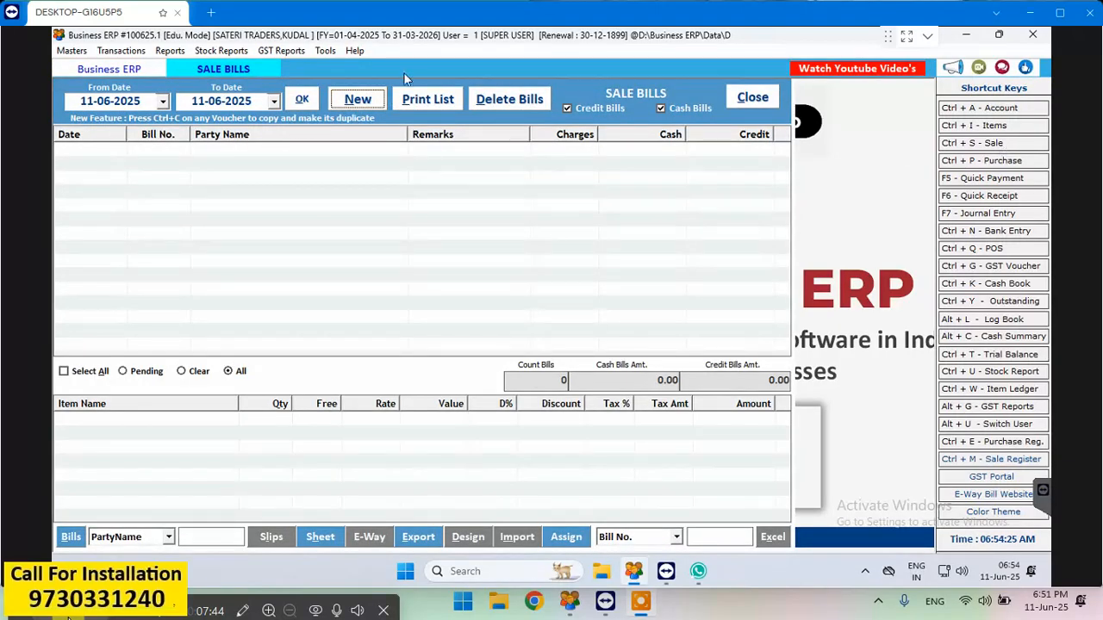
click(353, 101)
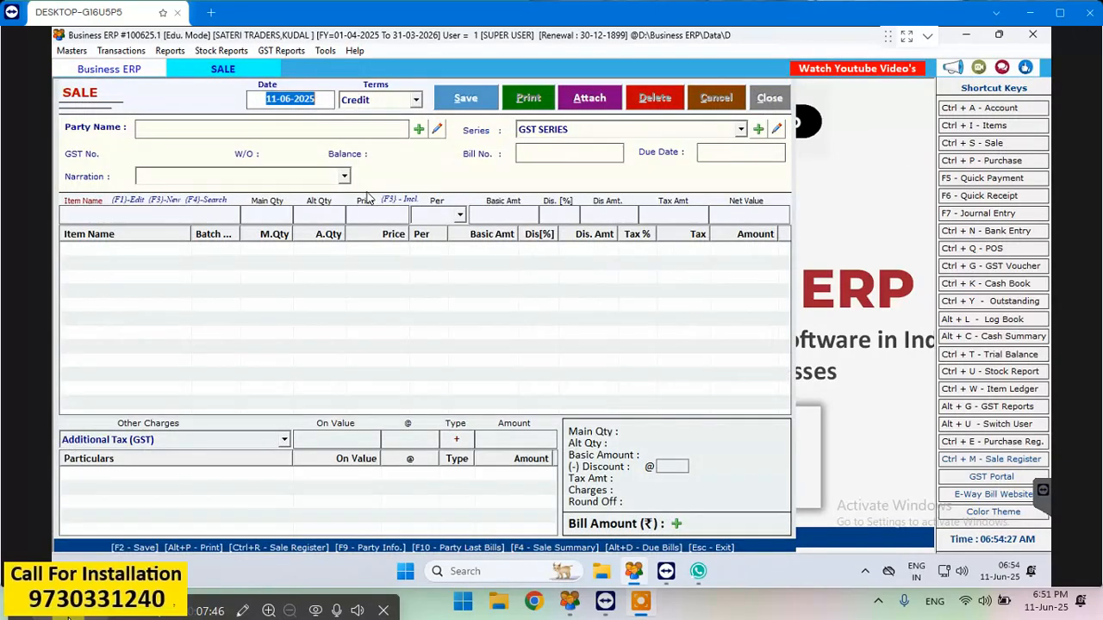
key(Return)
key(Return)
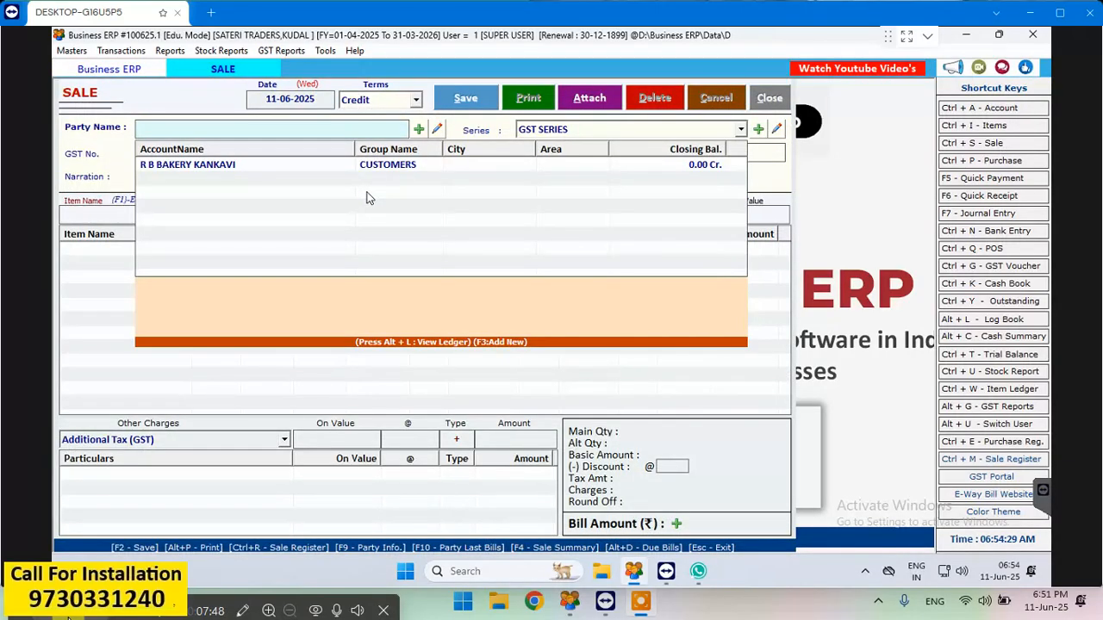
key(Down)
key(Return)
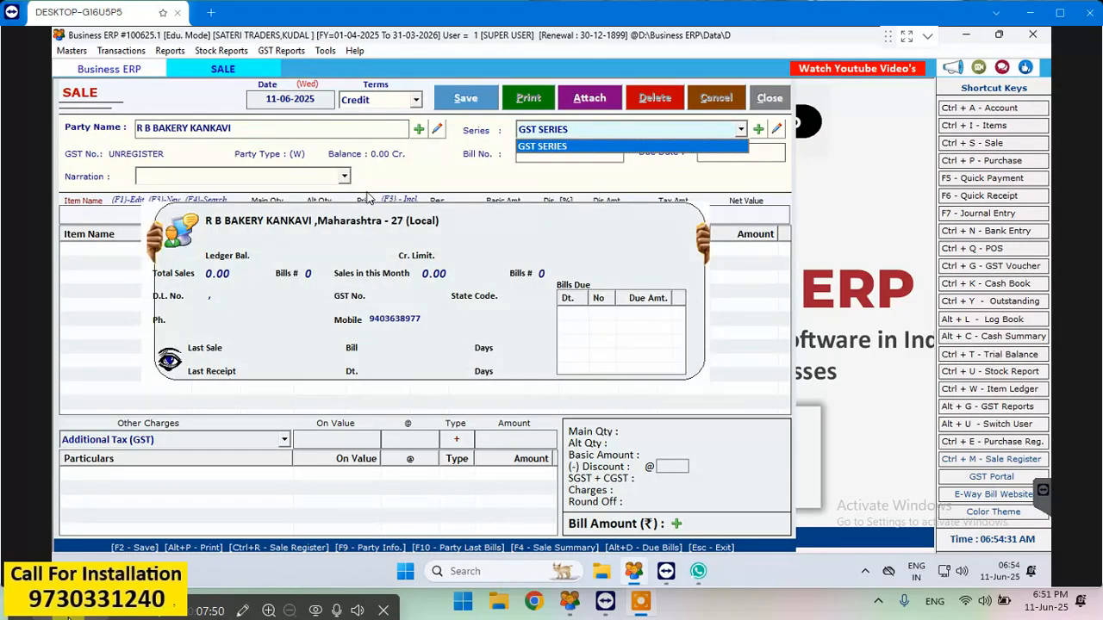
key(Return)
key(Return)
key(Return)
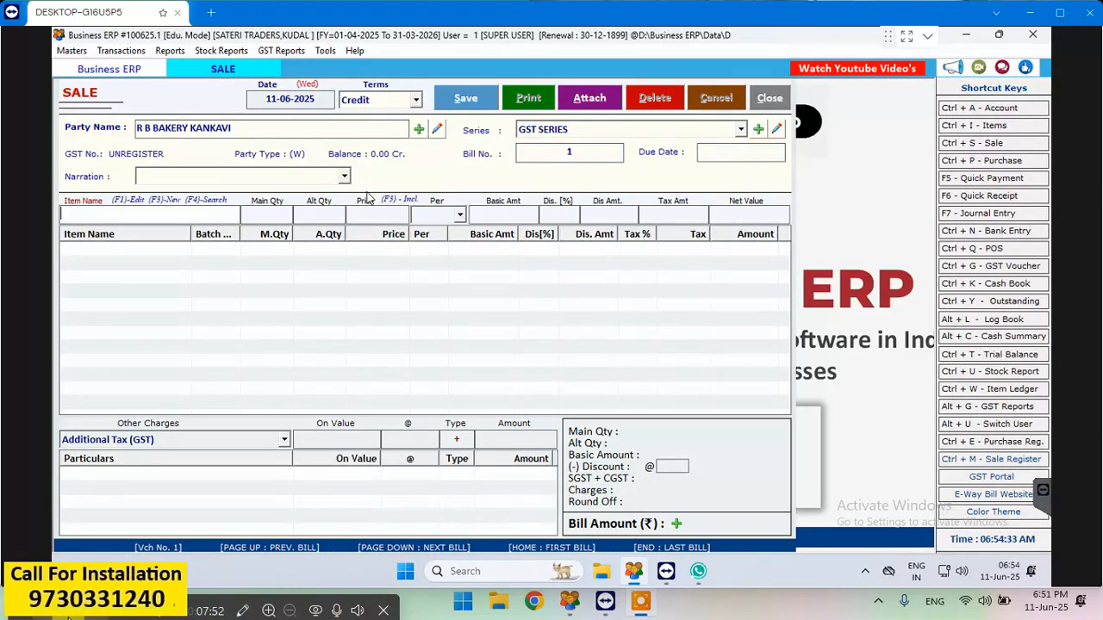
- Add 1 piece of 1 Kg Caramal 301 - Ammonia to the bill at its sale price of 160
key(Down)
key(Down)
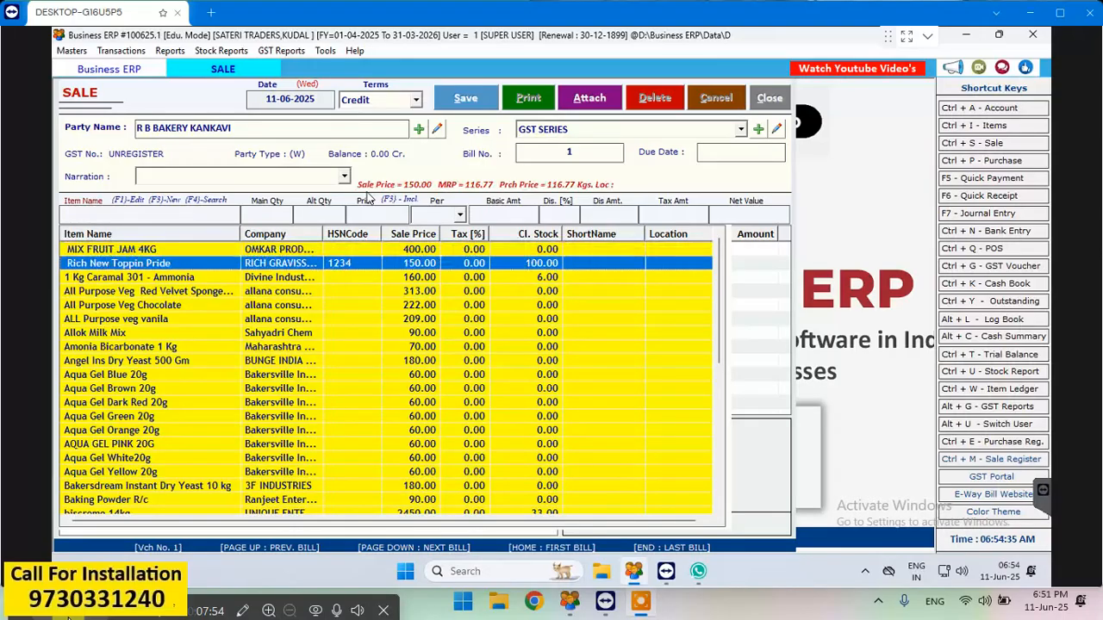
key(Down)
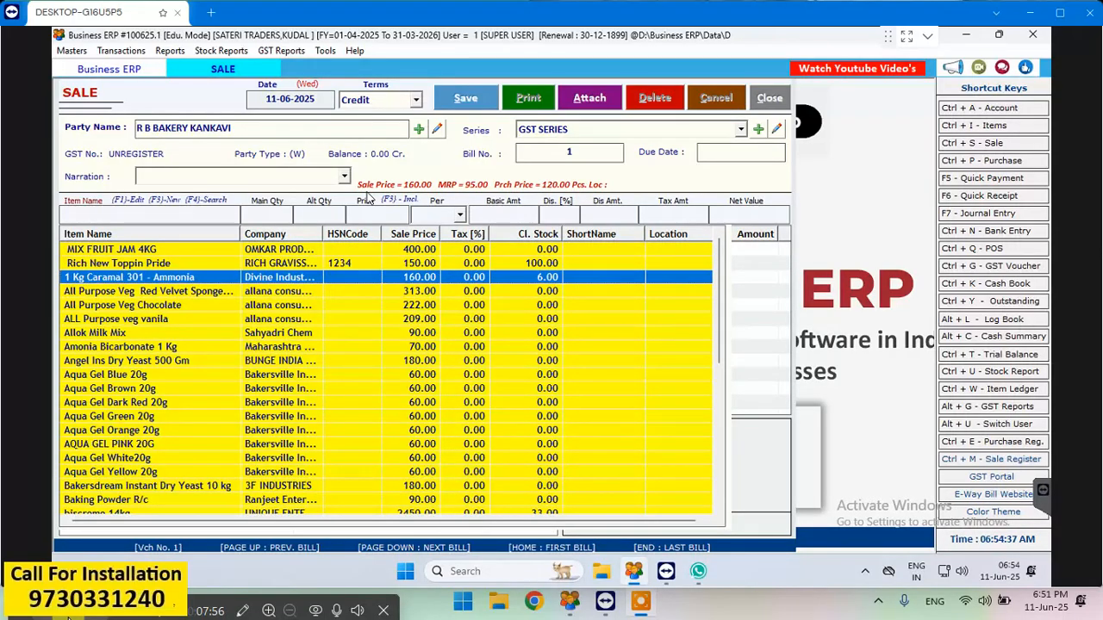
key(Return)
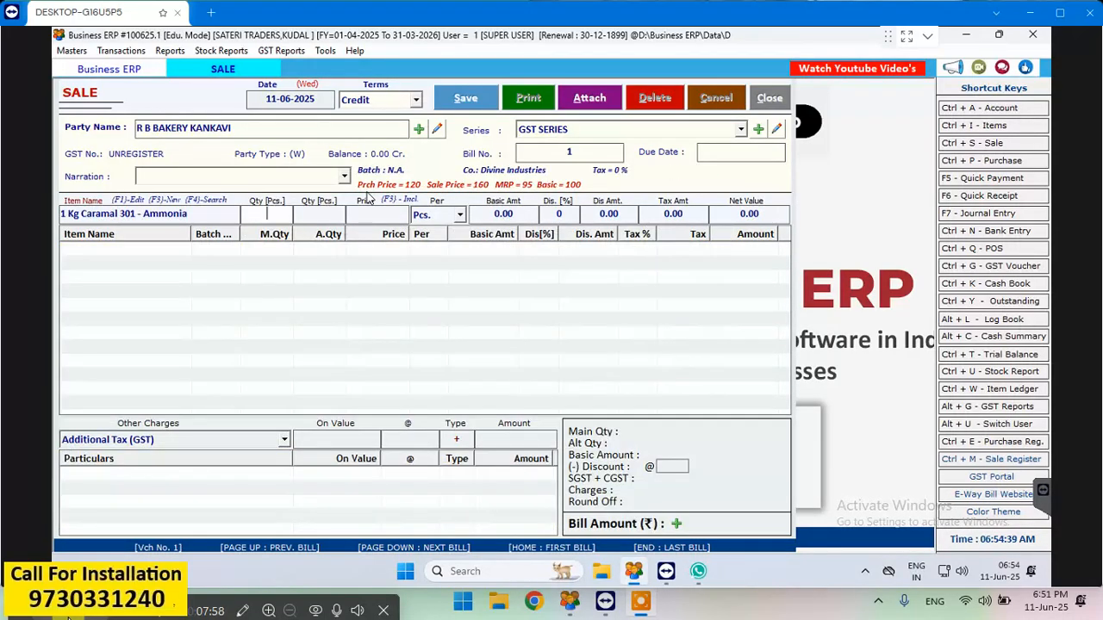
key(Return)
key(Return)
key(Return)
key(Return)
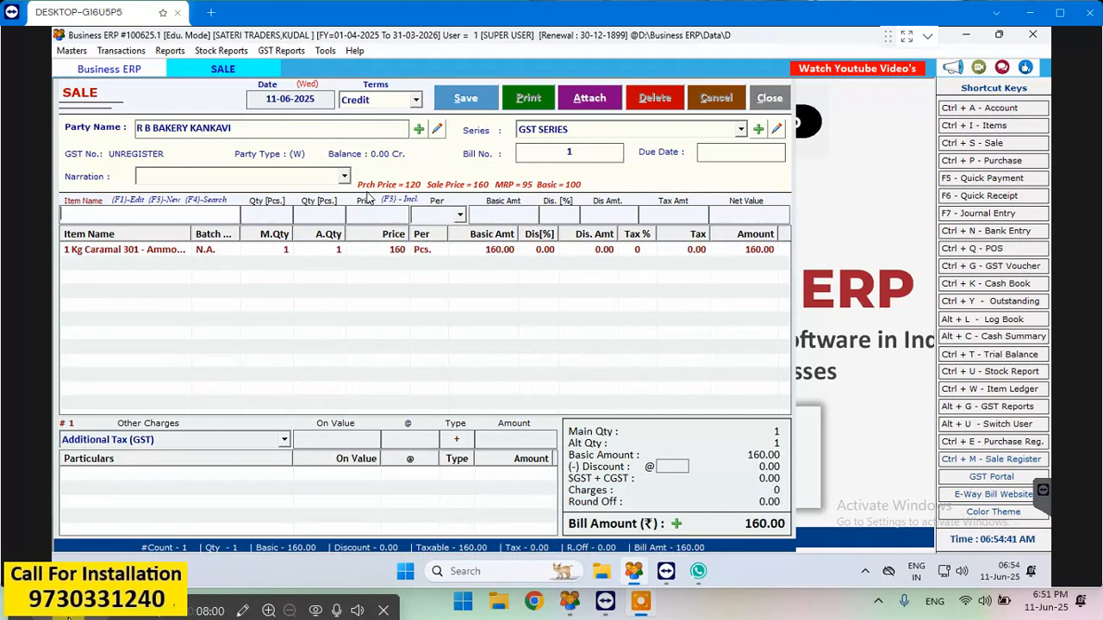
- Add 1 box of biscreme 14kg to the bill at its sale price of 2450
key(Down)
key(Down)
key(Down)
key(Down)
key(Down)
key(Down)
key(Down)
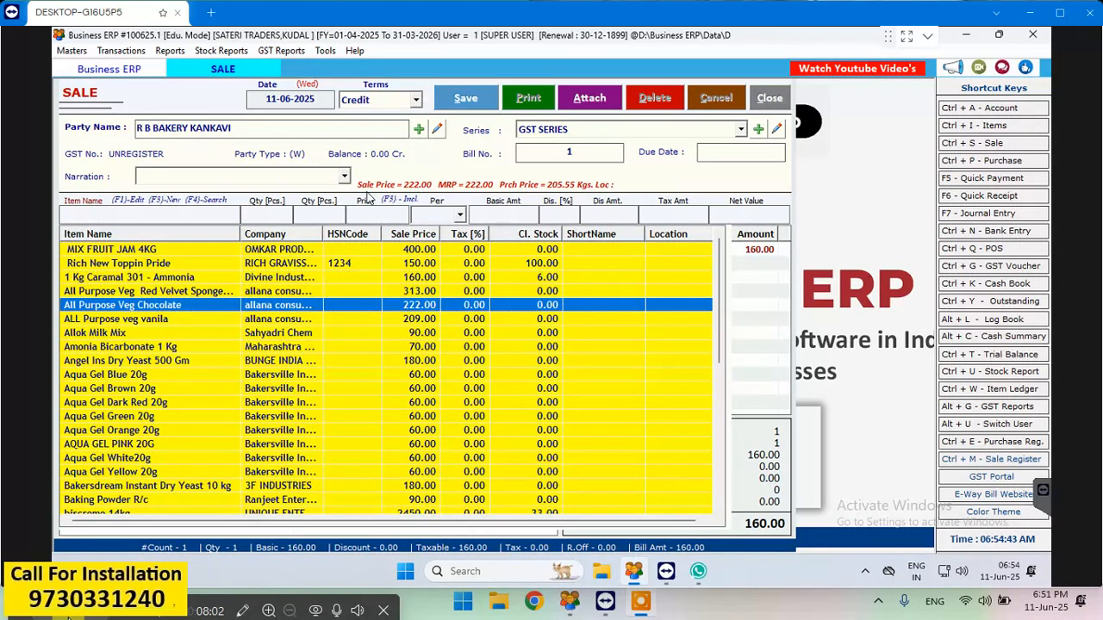
key(Down)
key(Down)
key(Down)
key(Down)
key(Down)
key(Down)
key(Down)
key(Down)
key(Down)
key(Down)
key(Down)
key(Down)
key(Down)
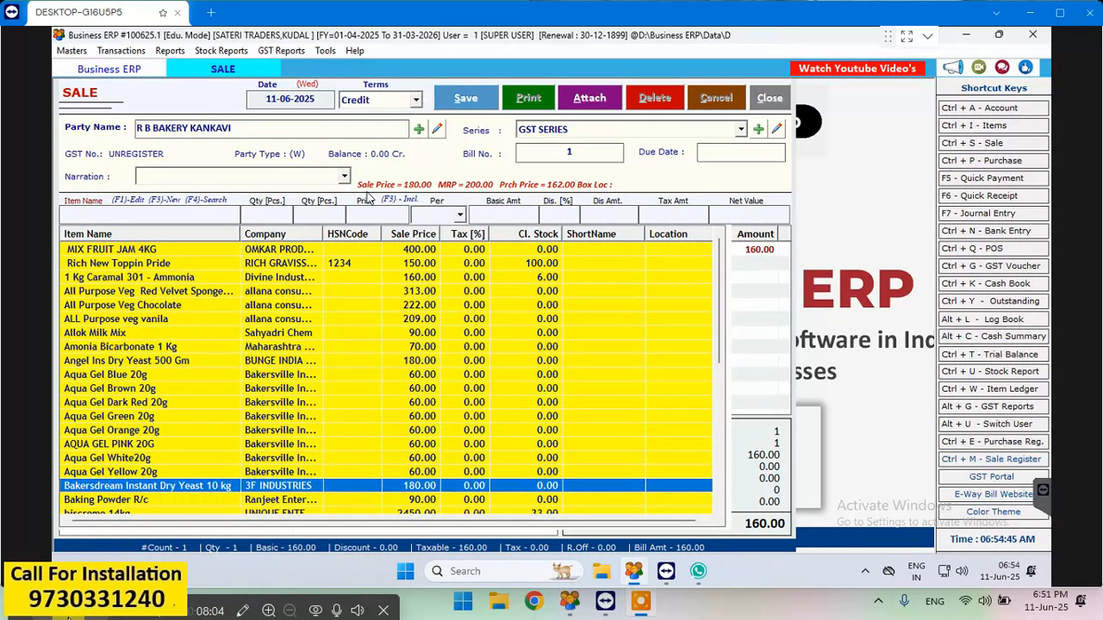
key(Return)
key(Return)
key(Return)
key(Return)
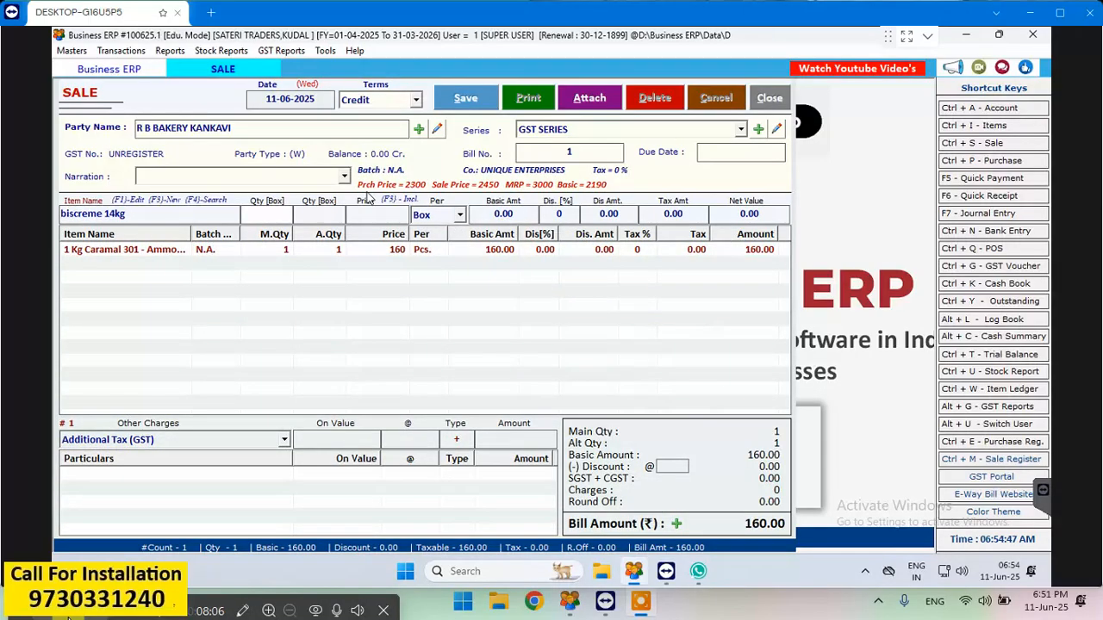
key(Return)
key(Return)
key(Return)
key(Return)
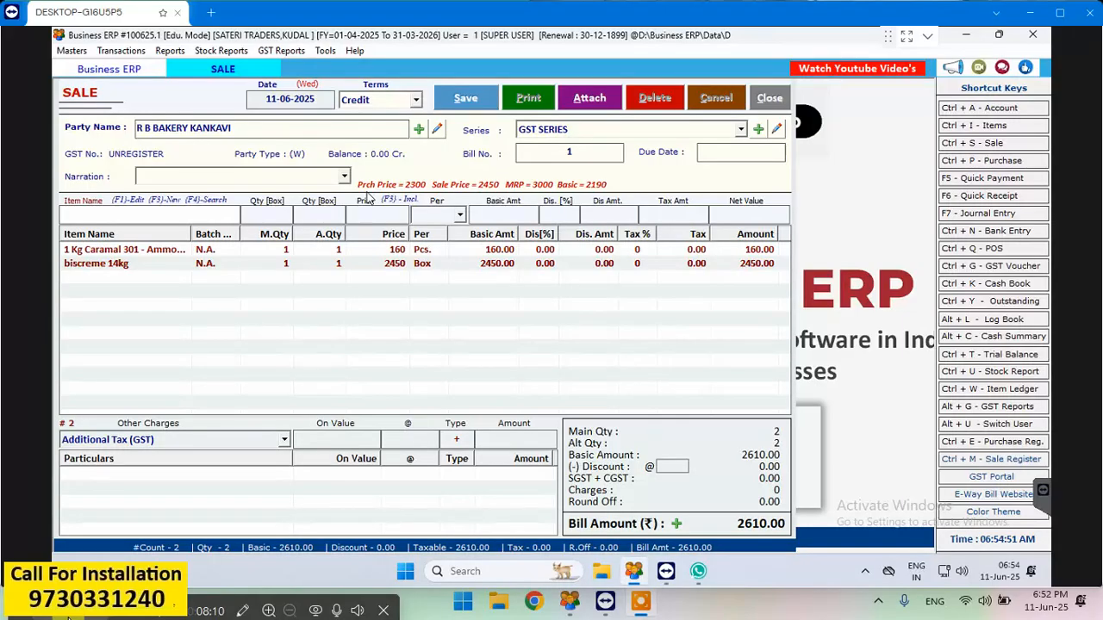
- Add 2 pieces of Bush American Ice Creme Soda Flv to the bill at 370 each
key(Down)
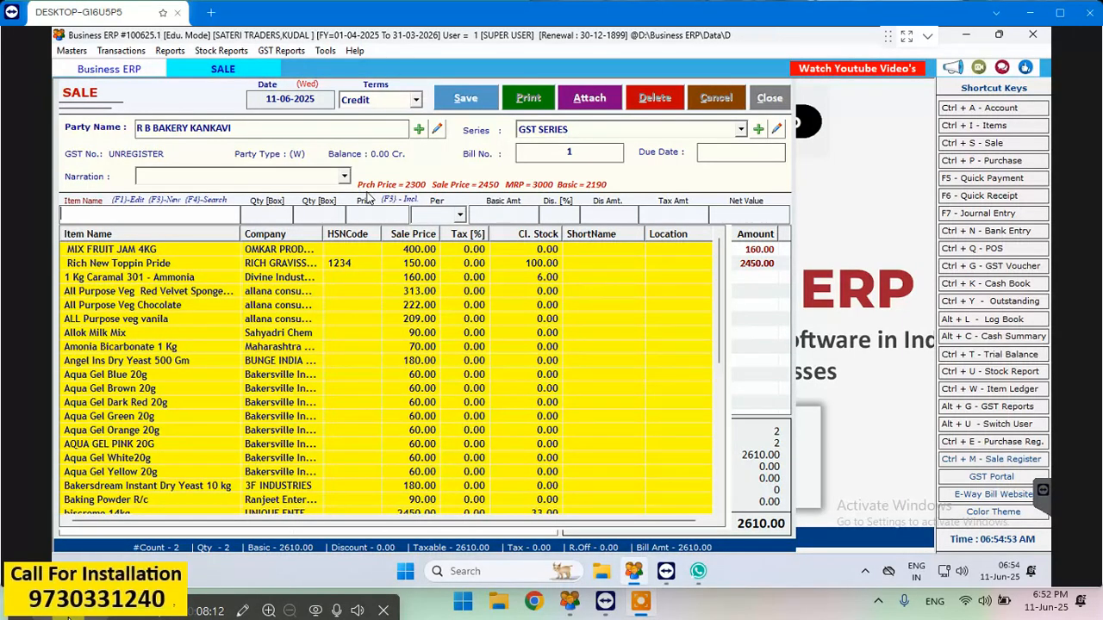
key(Down)
key(Down)
key(Down)
key(Down)
key(Down)
key(Down)
key(Down)
key(Down)
key(Down)
key(Down)
key(Down)
key(Down)
key(Down)
key(Down)
key(Down)
key(Down)
key(Down)
key(Down)
key(Down)
key(Down)
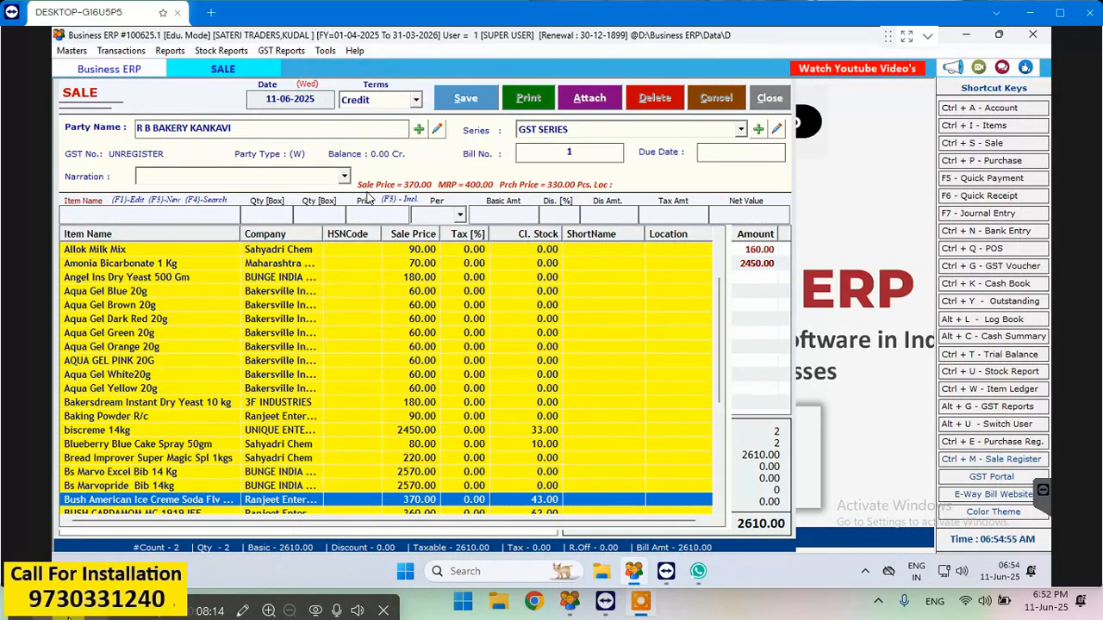
key(Up)
key(Down)
key(Down)
key(Up)
key(Return)
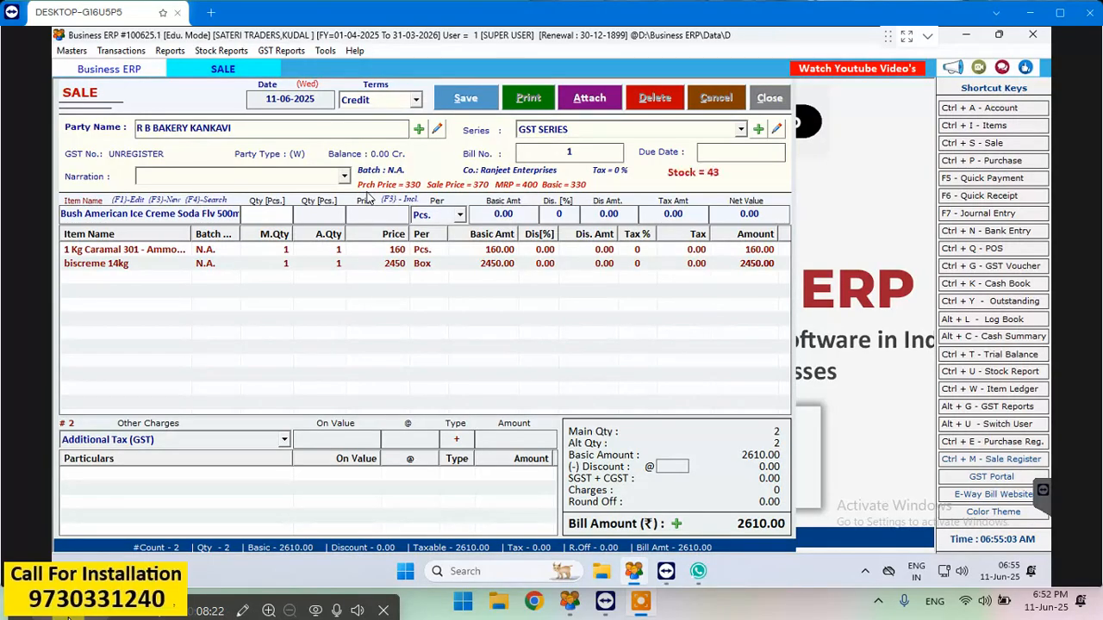
text(2)
key(Return)
key(Return)
key(Return)
key(Return)
key(Return)
key(Return)
key(Return)
key(Return)
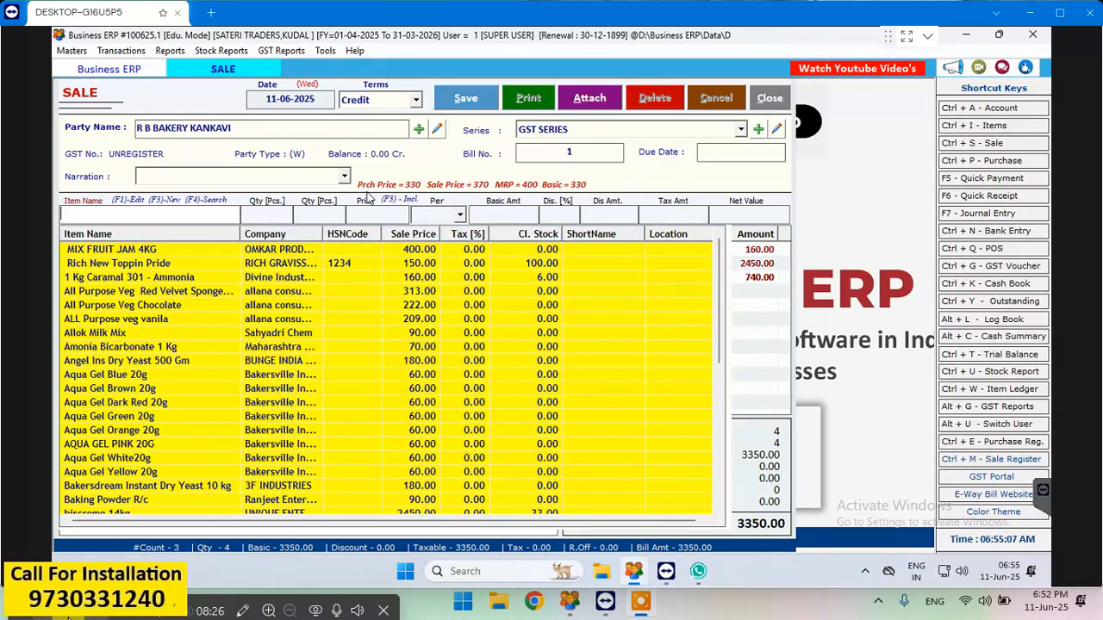
- Add 12 kg of Rich New Toppin Pride to the bill at 150 per kg
key(Down)
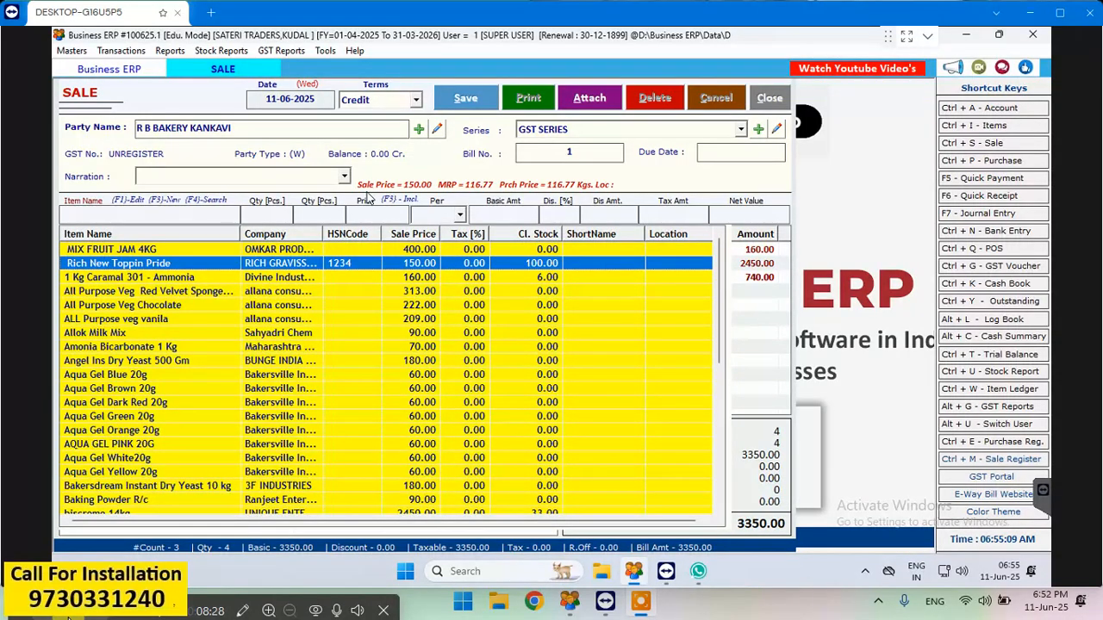
key(Return)
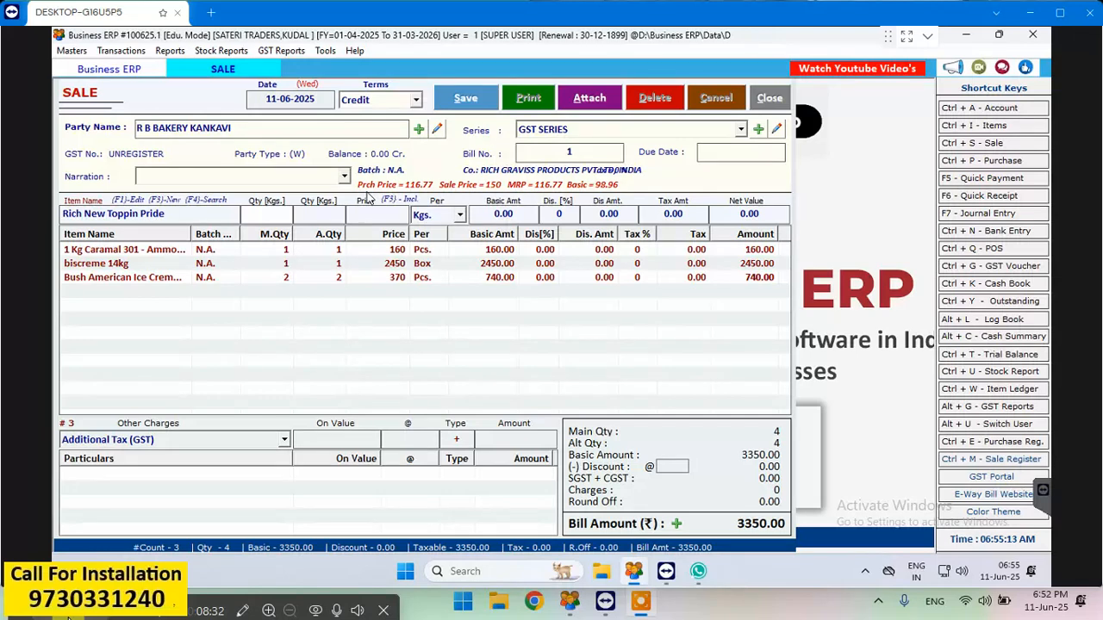
text(12)
key(Return)
key(Return)
key(Return)
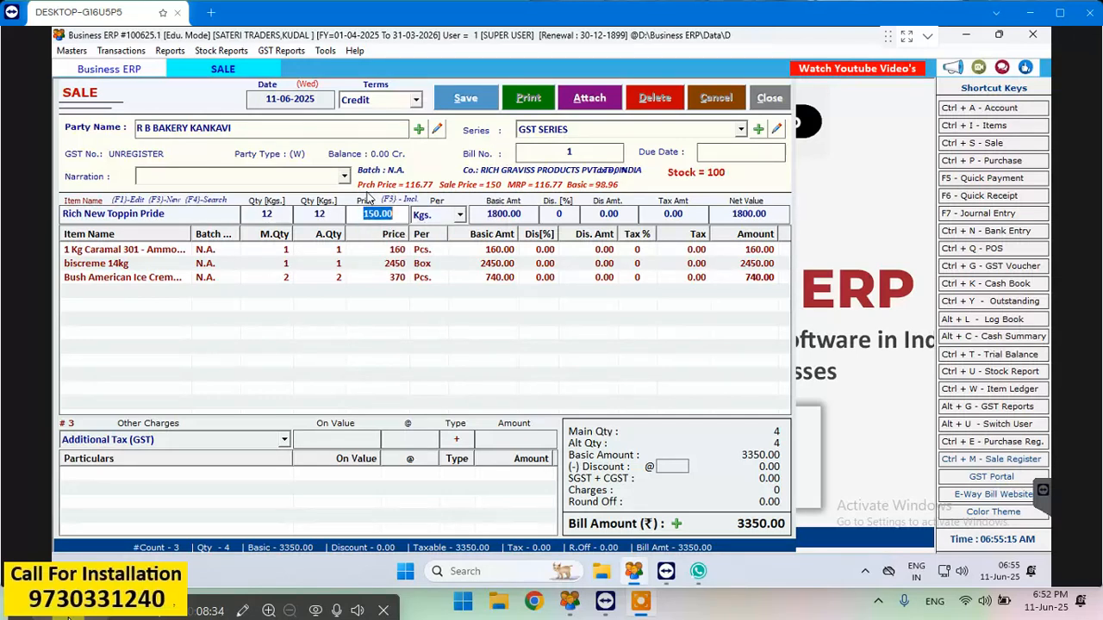
key(Return)
key(Return)
key(Return)
key(Return)
key(Return)
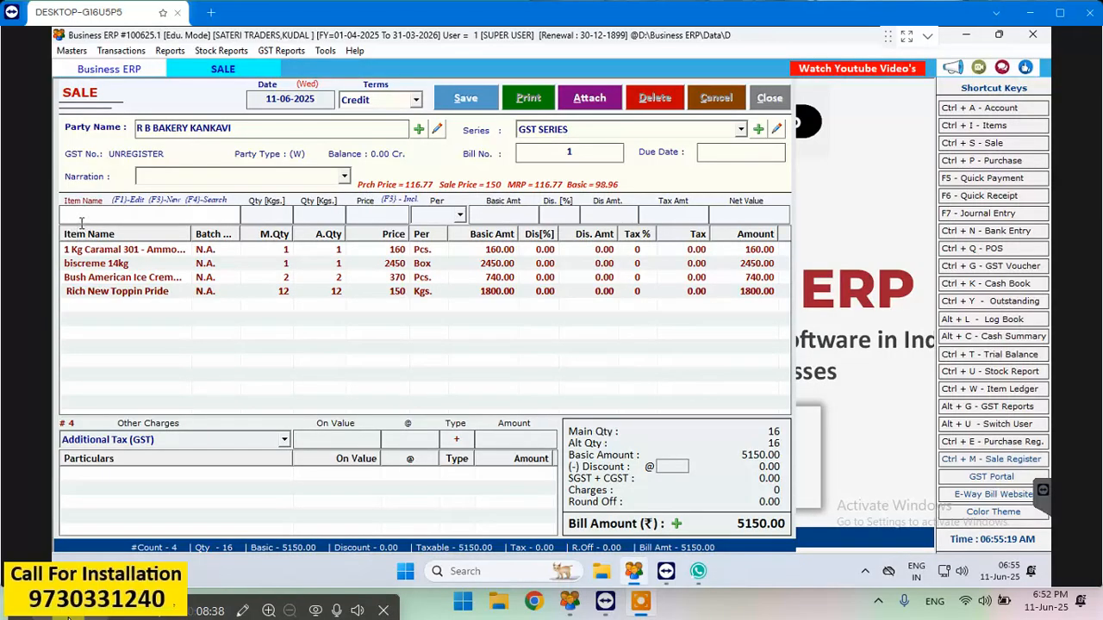
- Record a cash payment of 5100 against the bill in its payment options
click(676, 523)
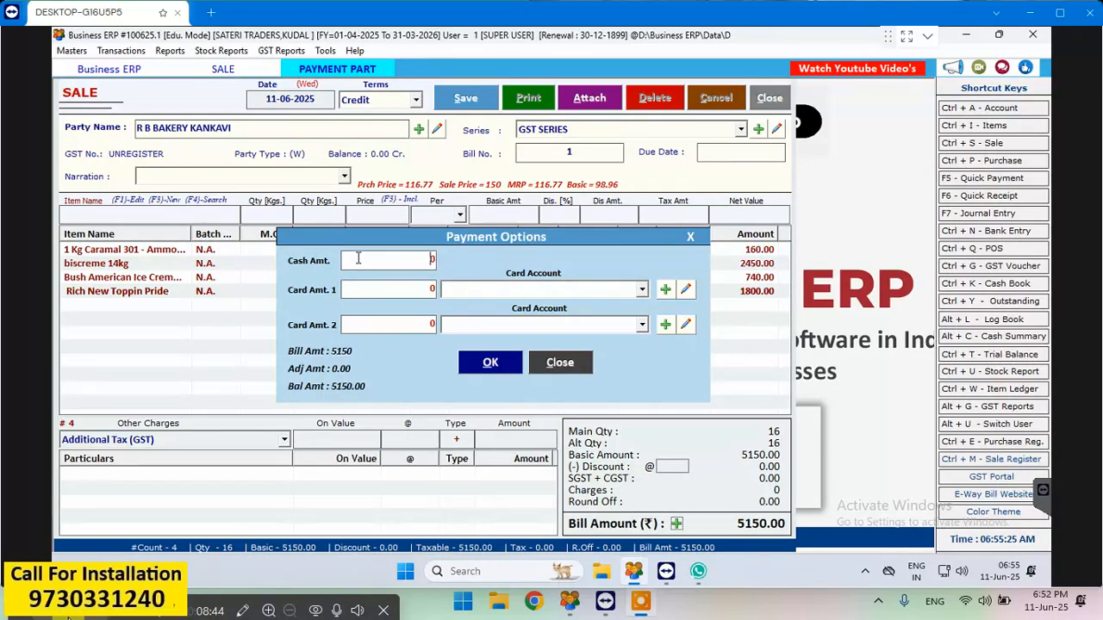
text(50)
text(100)
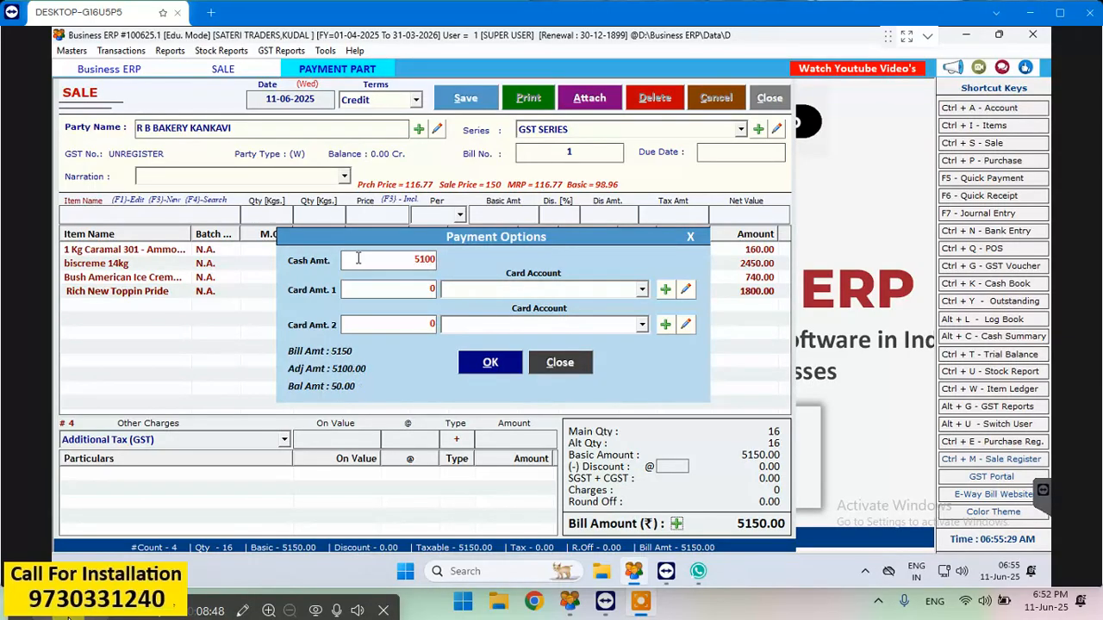
click(493, 363)
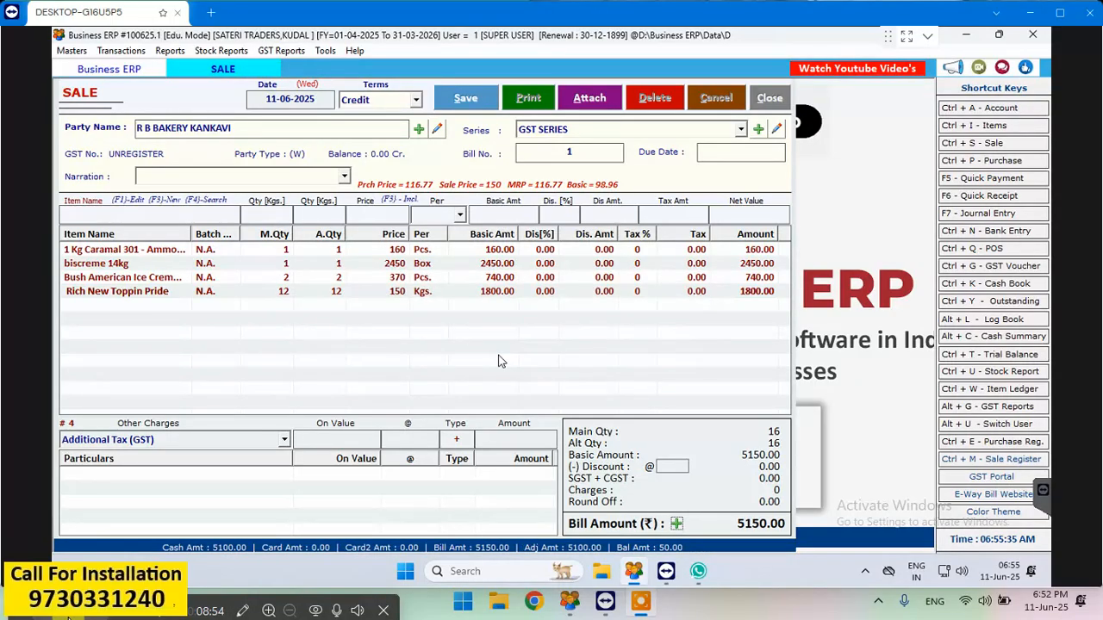
- Save the sale bill and decline printing it
click(466, 100)
click(566, 345)
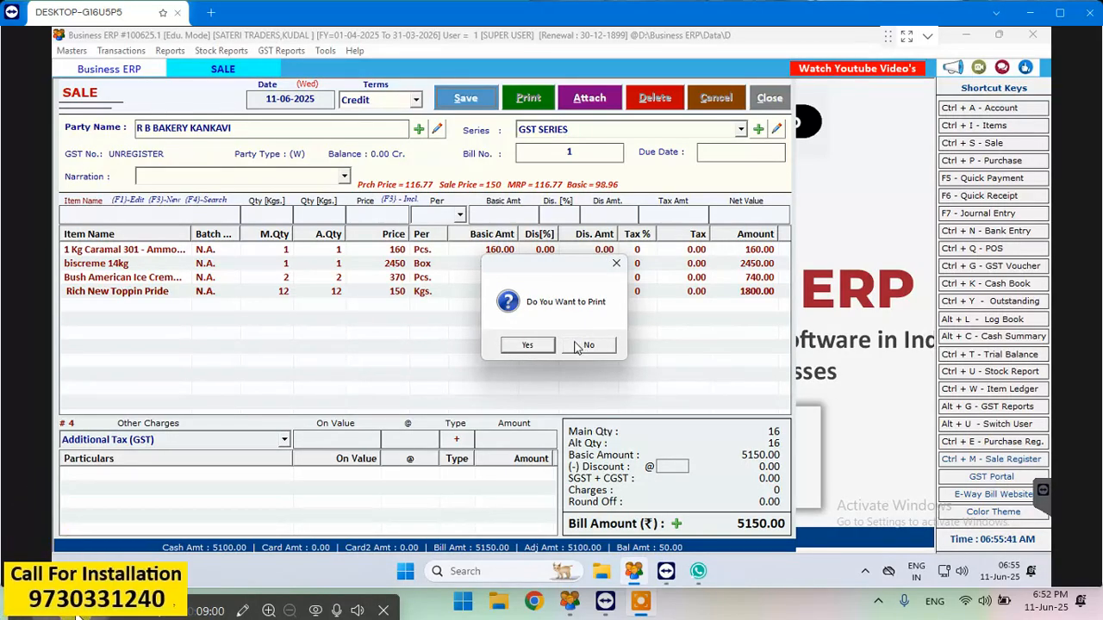
click(578, 346)
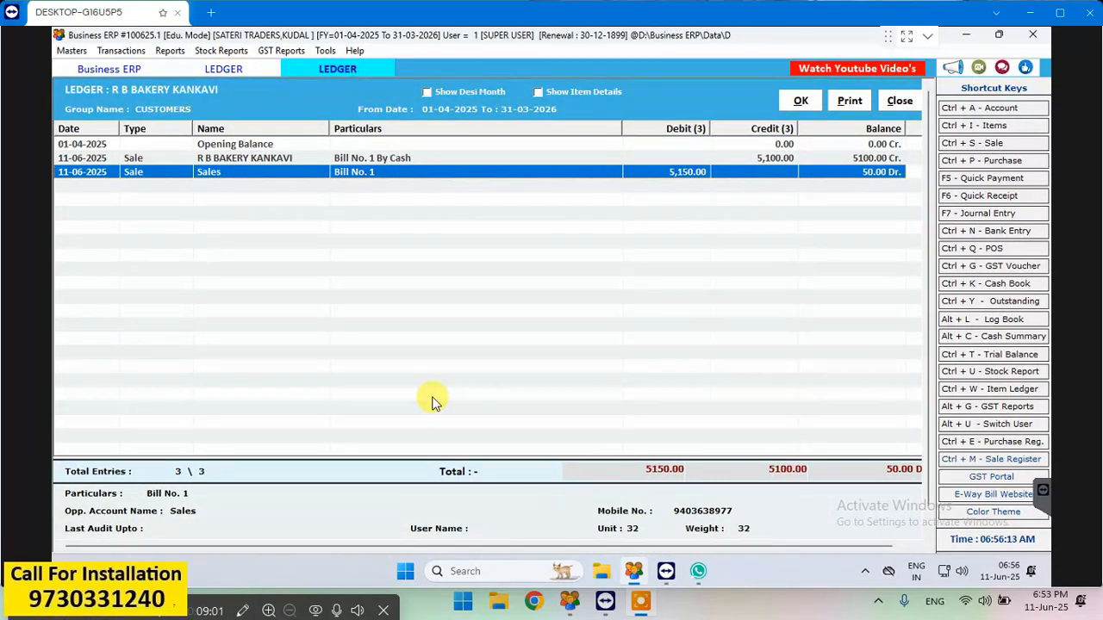
- Close the R B BAKERY KANKAVI ledger and open the Ledger report listing all accounts
click(901, 101)
key(Escape)
key(alt+r)
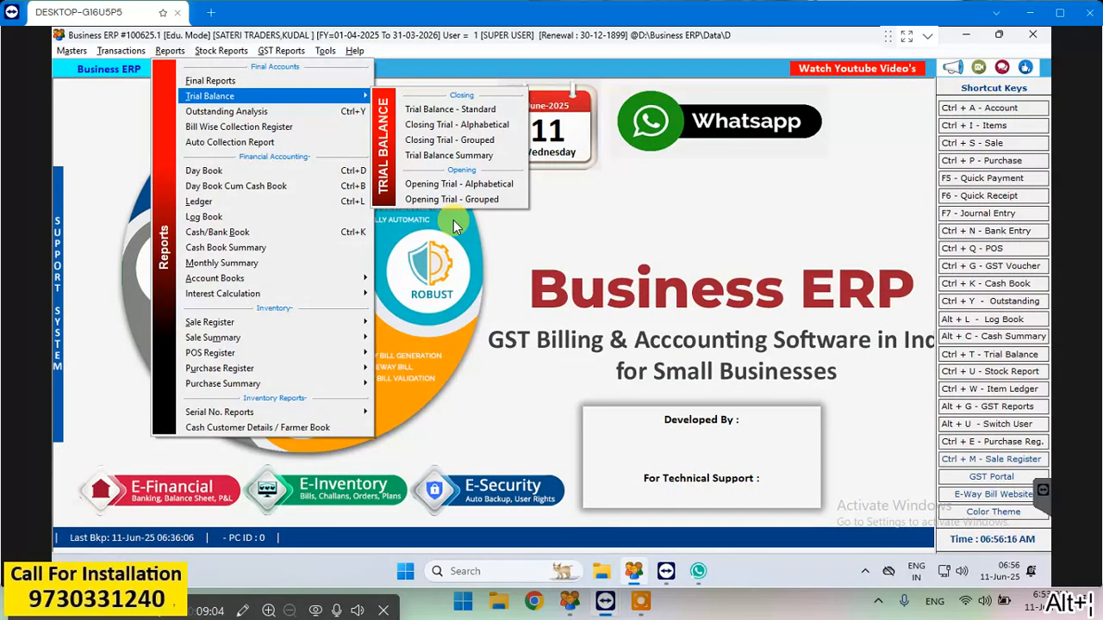
key(Down)
key(Down)
key(Down)
key(Down)
key(Down)
key(Down)
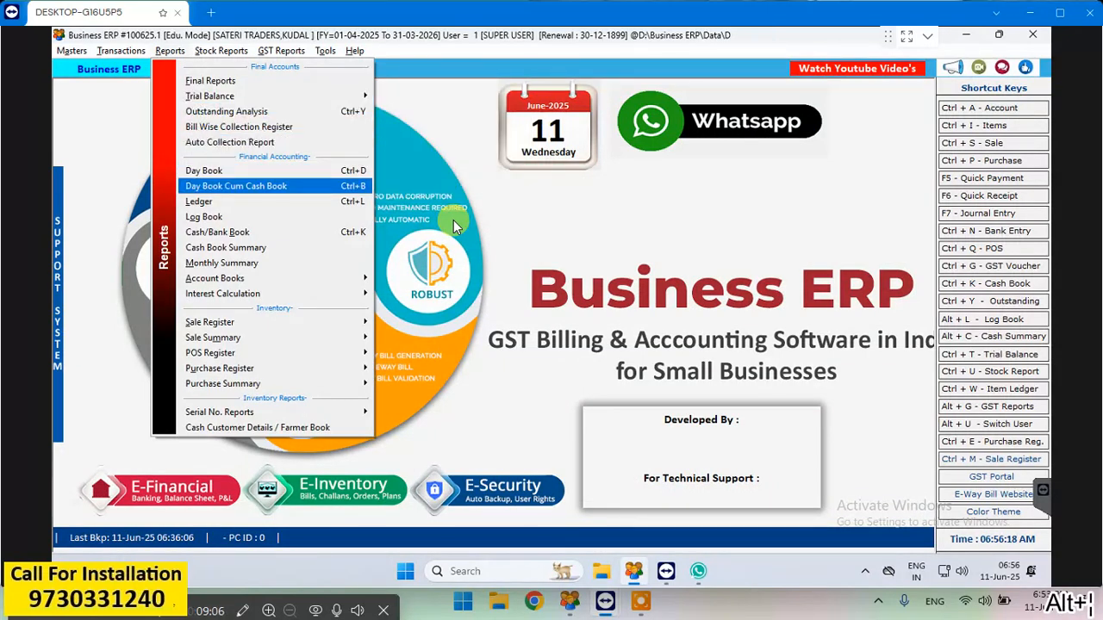
key(Return)
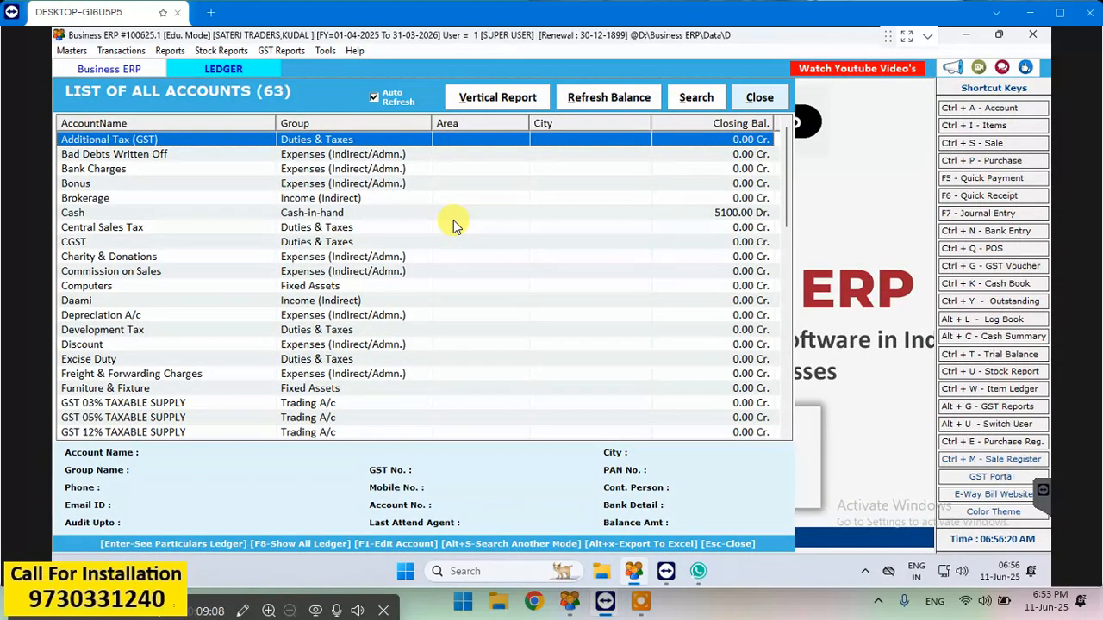
- Find R B BAKERY KANKAVI in the accounts list, check its ledger entries and balance, and close the ledger report
text(r)
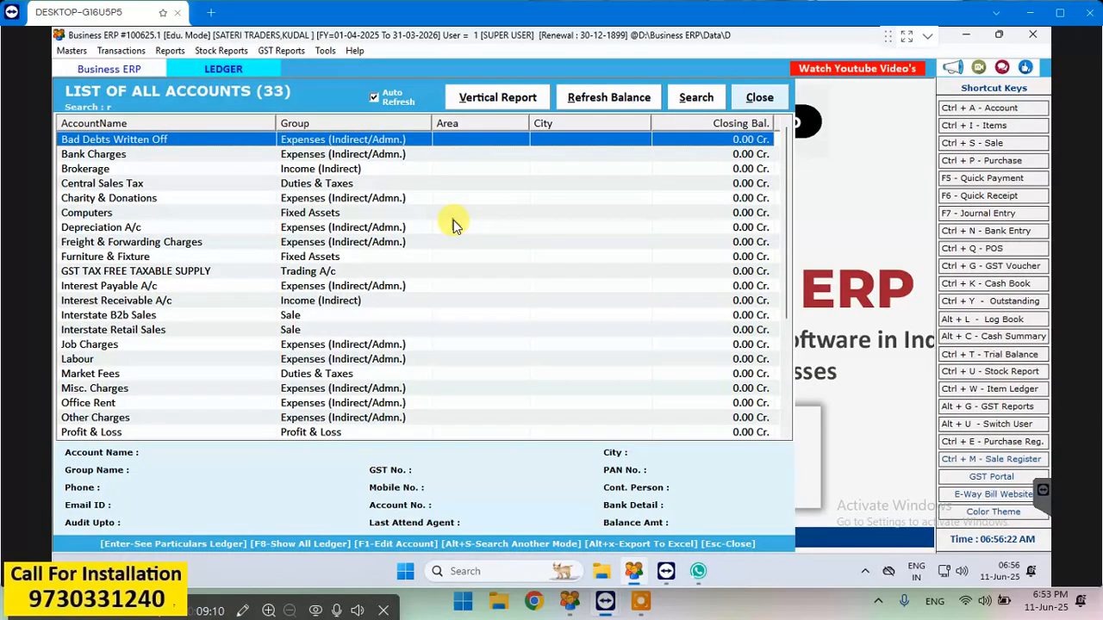
text(v)
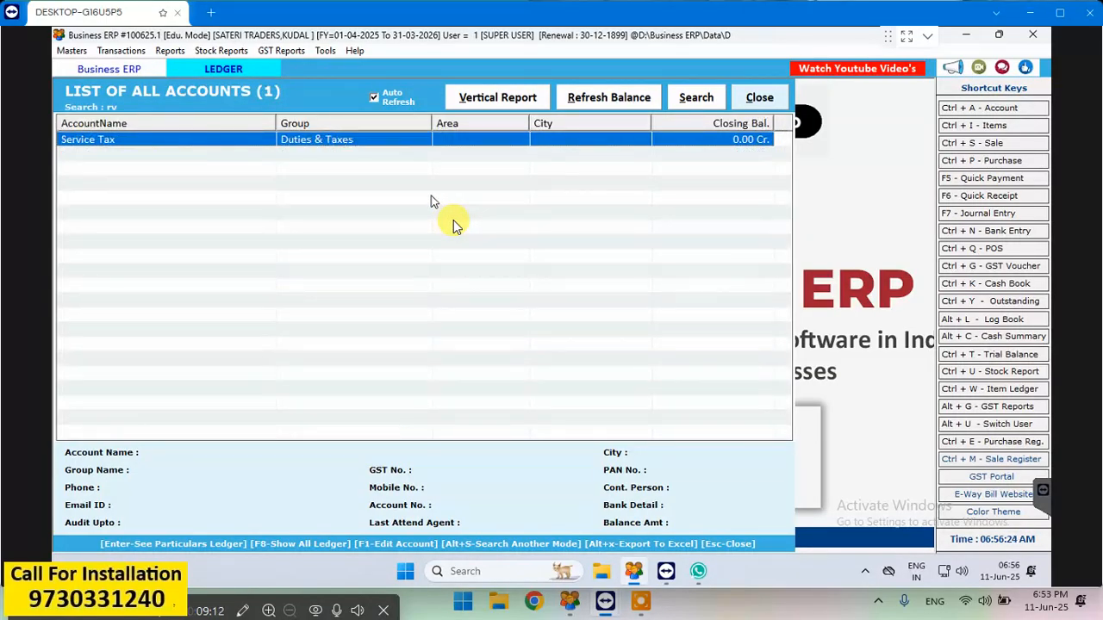
key(BackSpace)
key(BackSpace)
text(r)
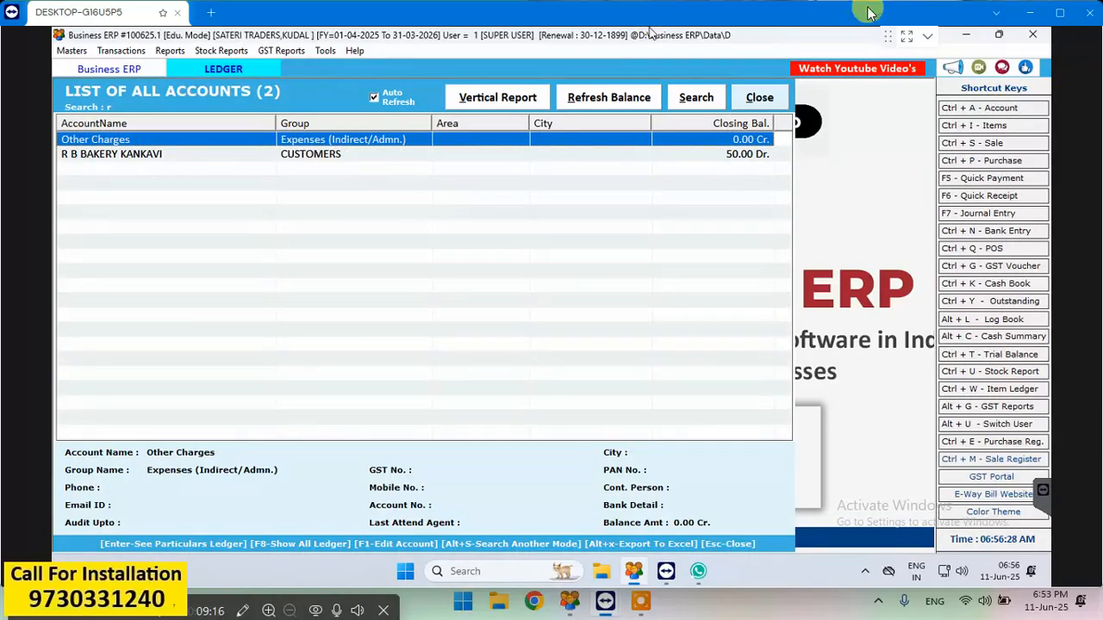
key(Down)
key(Return)
key(Return)
key(Return)
key(Return)
key(Return)
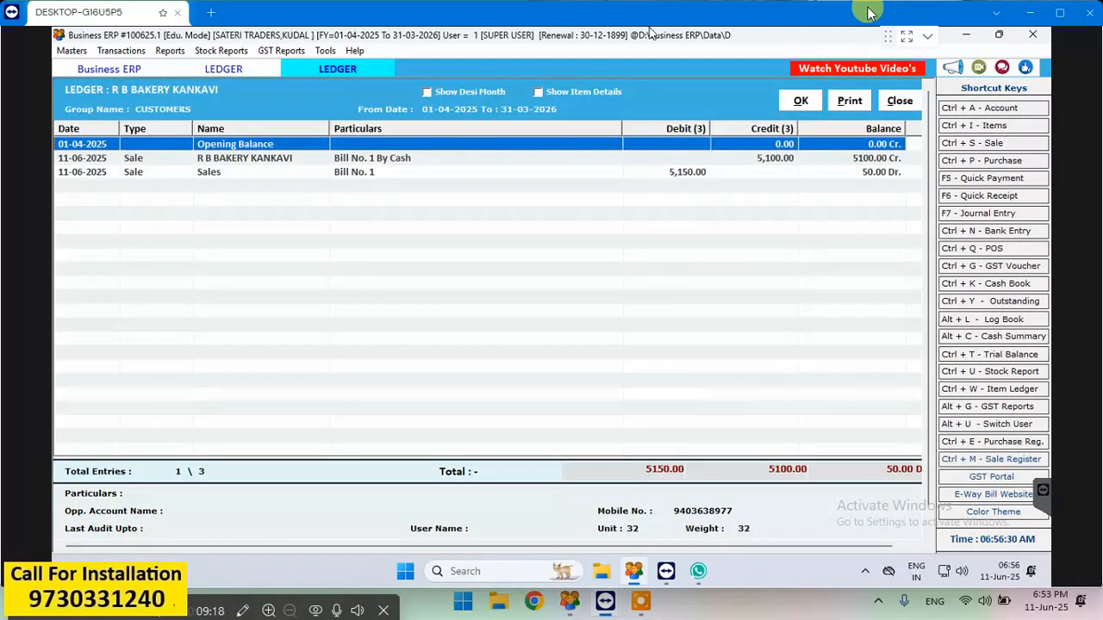
key(Escape)
key(Escape)
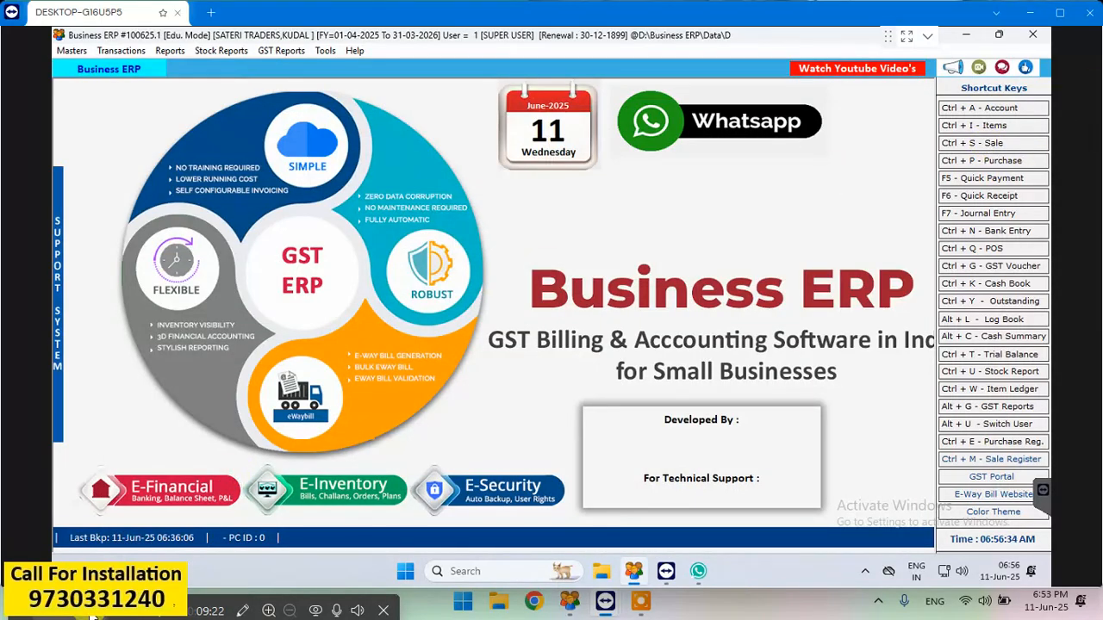
- Reopen the saved R B BAKERY KANKAVI sale bill and clear the cash amount in its payment options
key(ctrl+s)
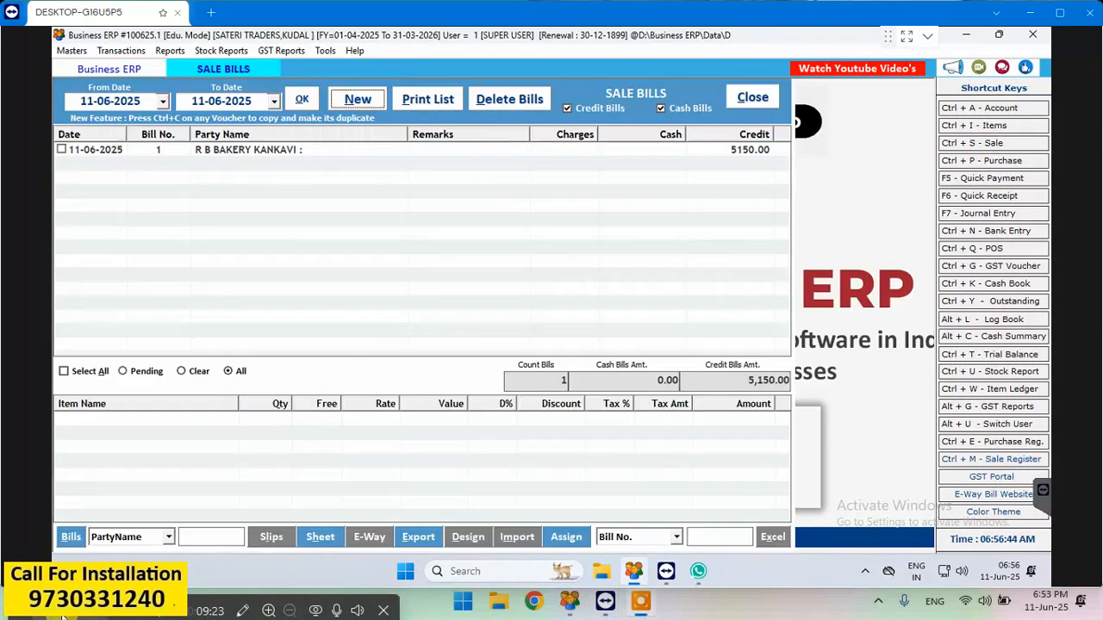
click(296, 152)
double_click(297, 149)
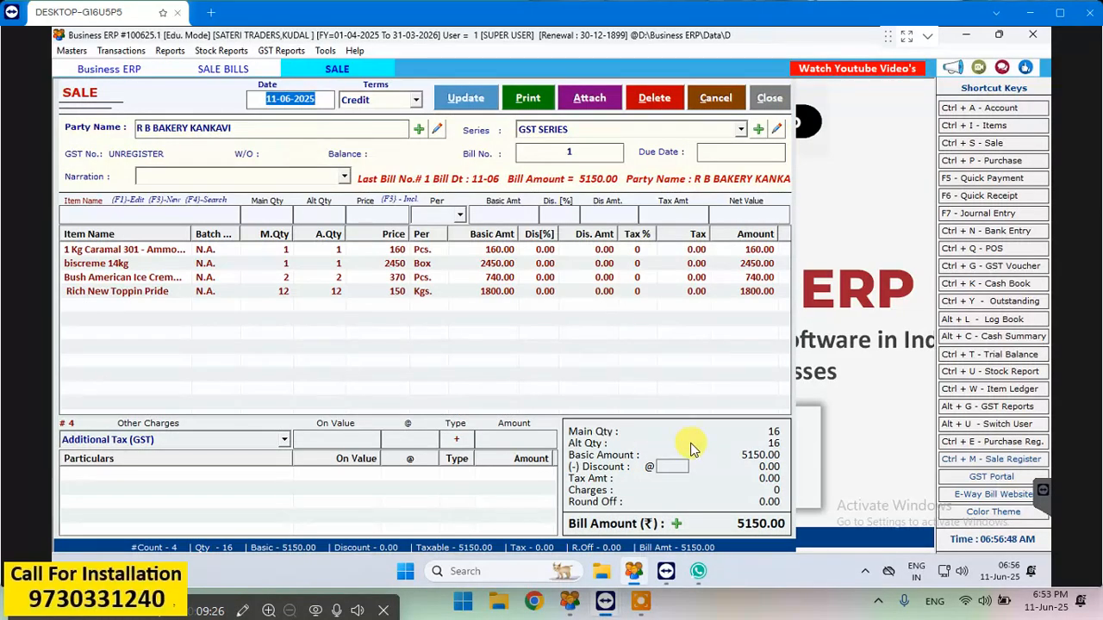
click(677, 525)
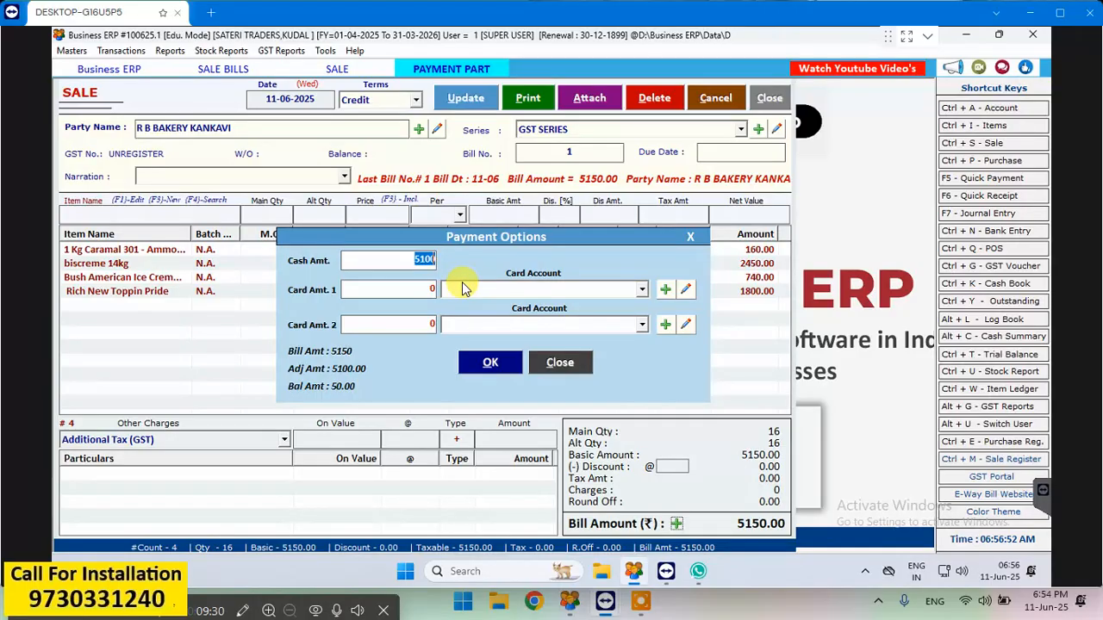
key(BackSpace)
click(500, 362)
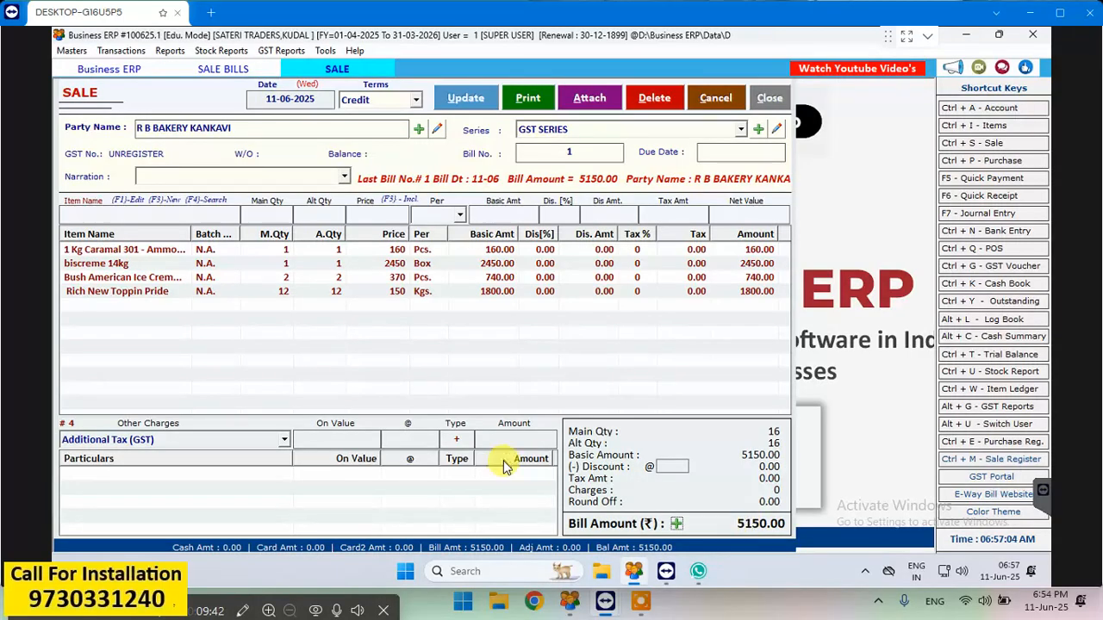
- Add a Discount of 50 to the bill under other charges
click(283, 439)
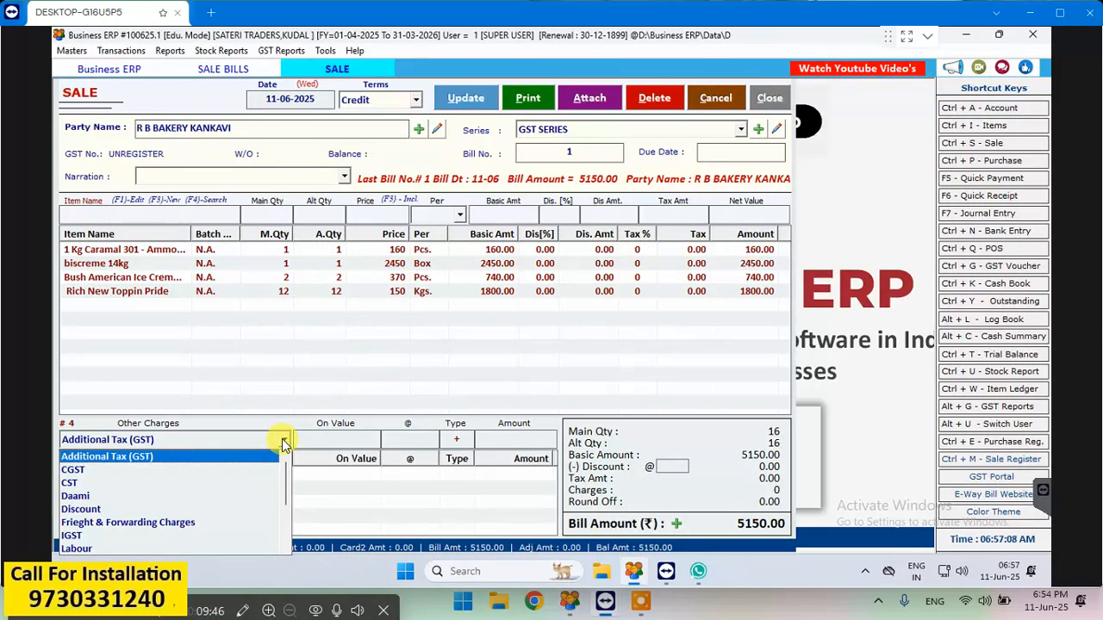
click(143, 511)
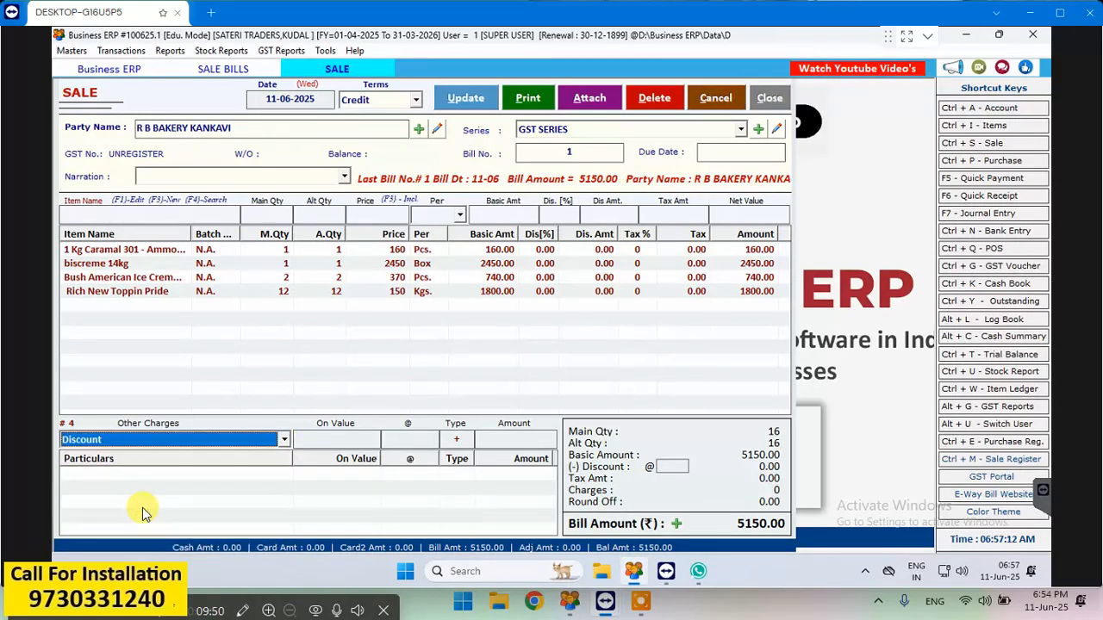
key(Return)
key(Return)
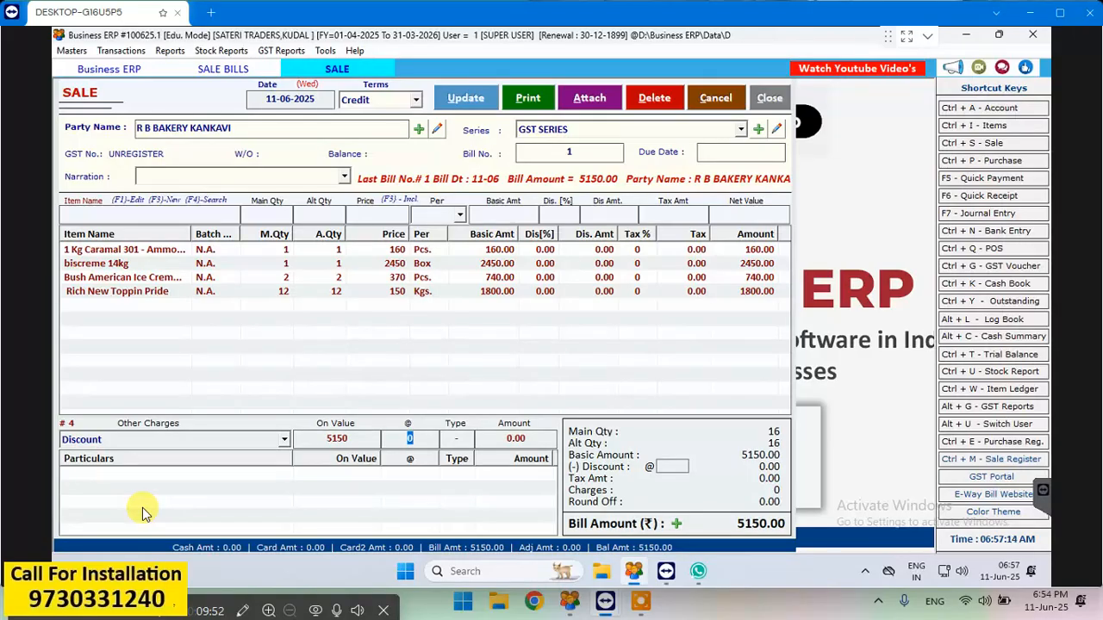
key(Return)
text(50)
key(Return)
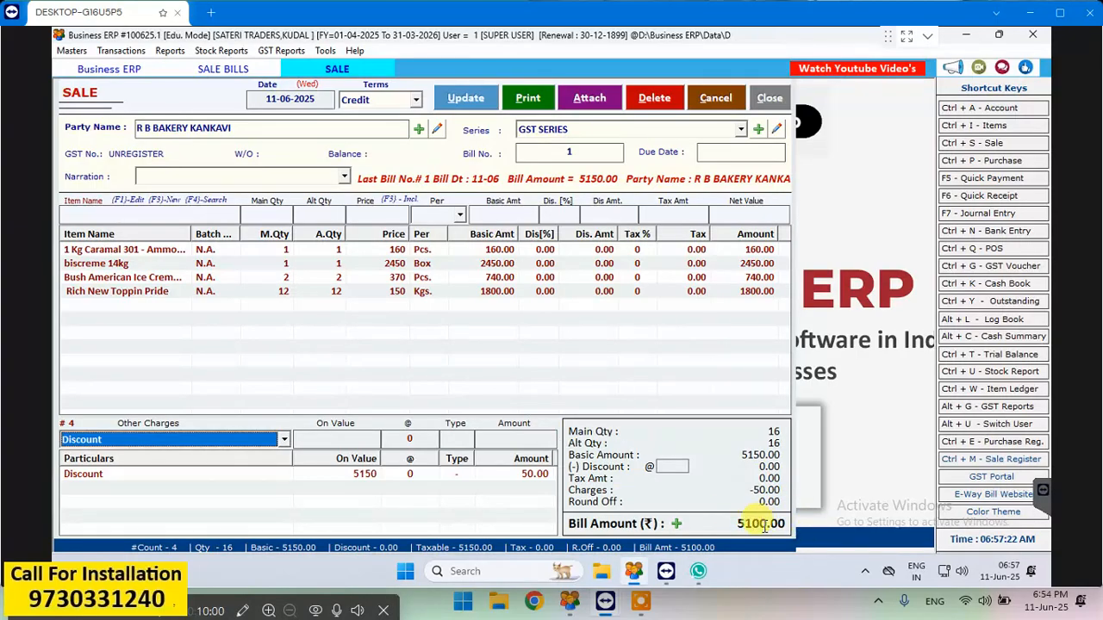
- Update the sale bill, accept printing, and preview the original copy in the GST Composition format
click(473, 97)
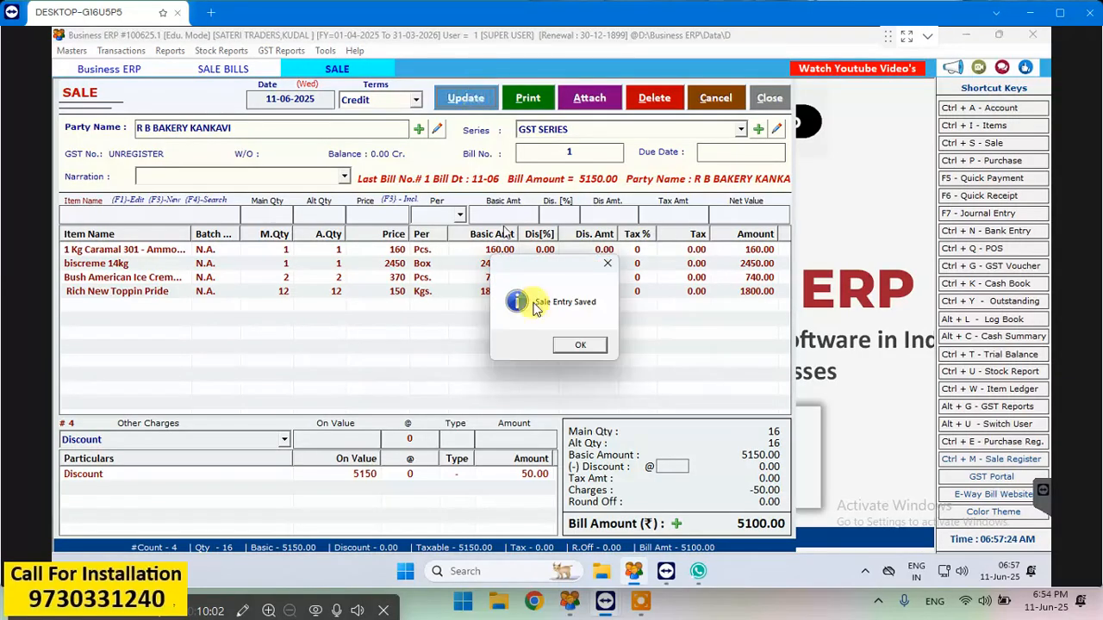
click(582, 346)
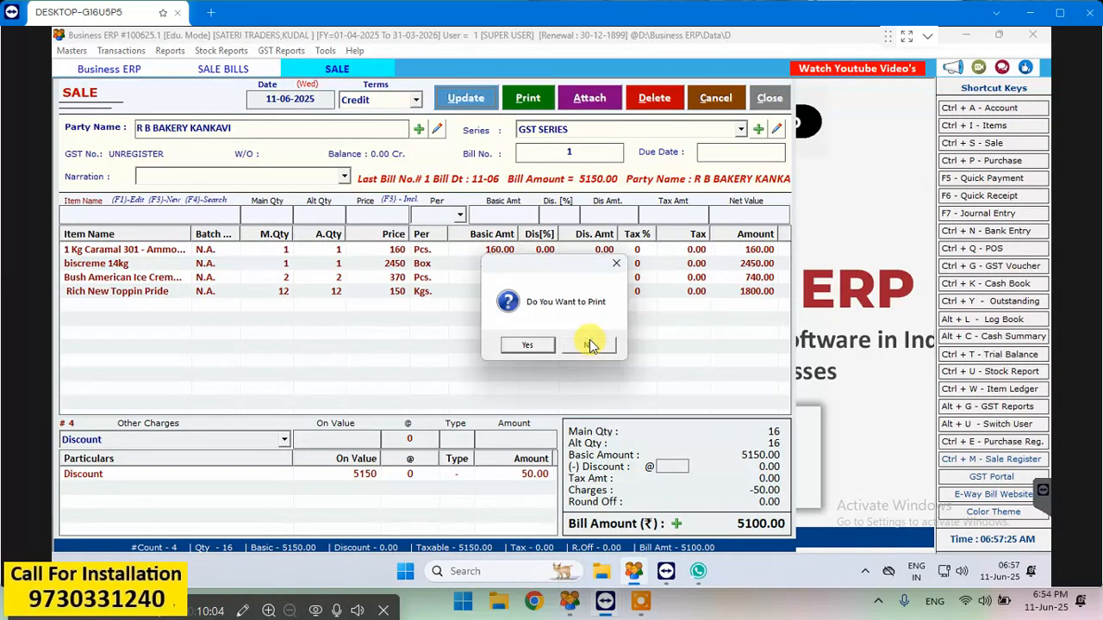
click(517, 347)
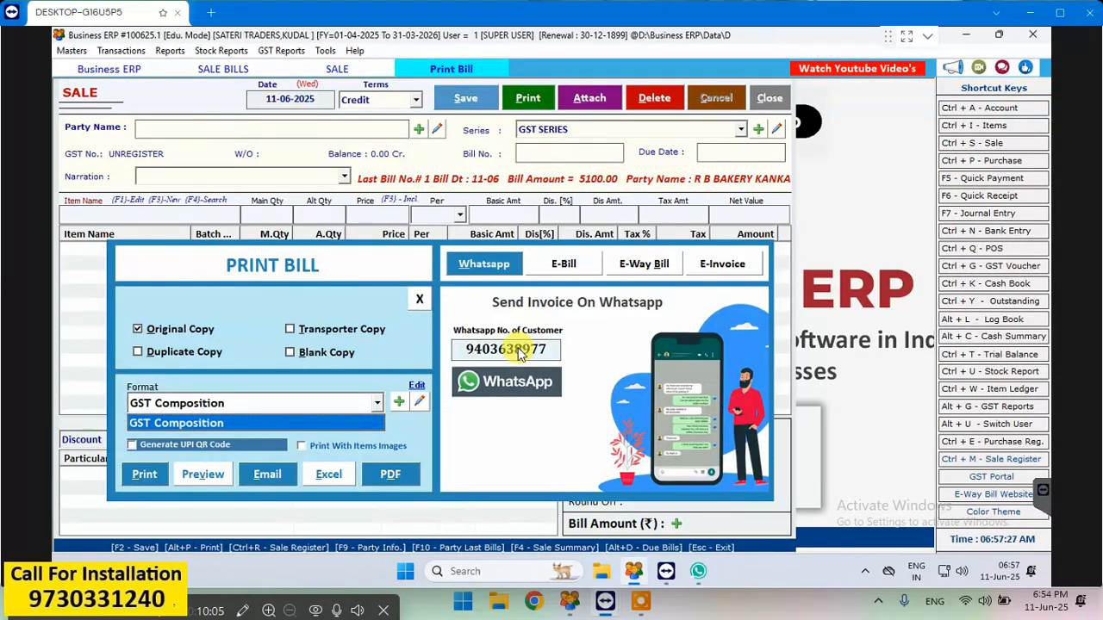
click(261, 311)
click(206, 476)
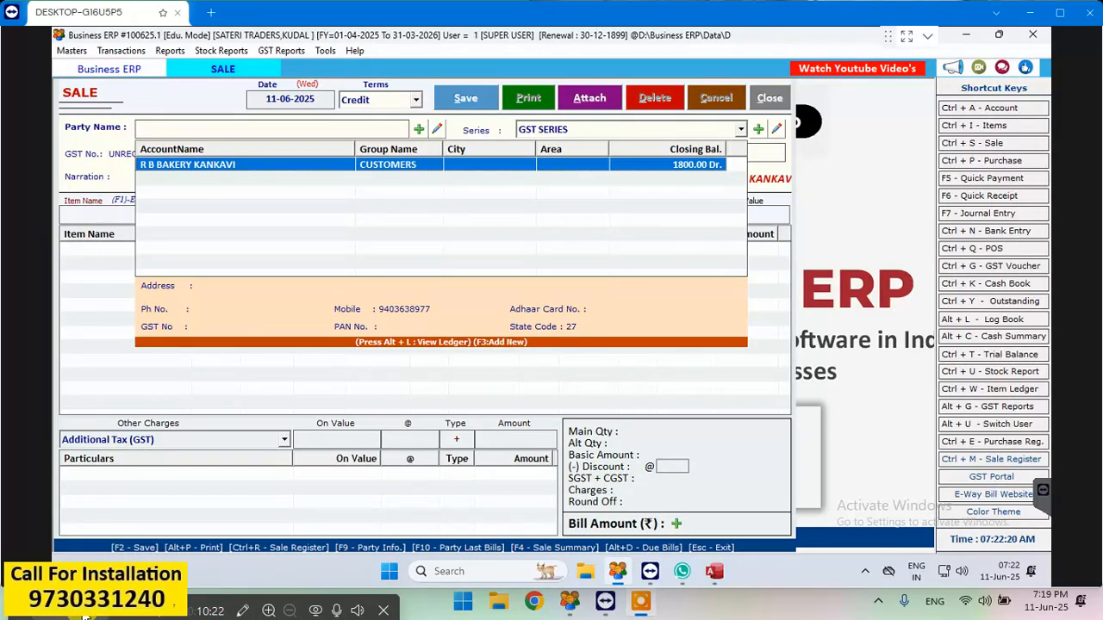
- Start a new credit sale bill for R B BAKERY KANKAVI in the GST SERIES
key(Return)
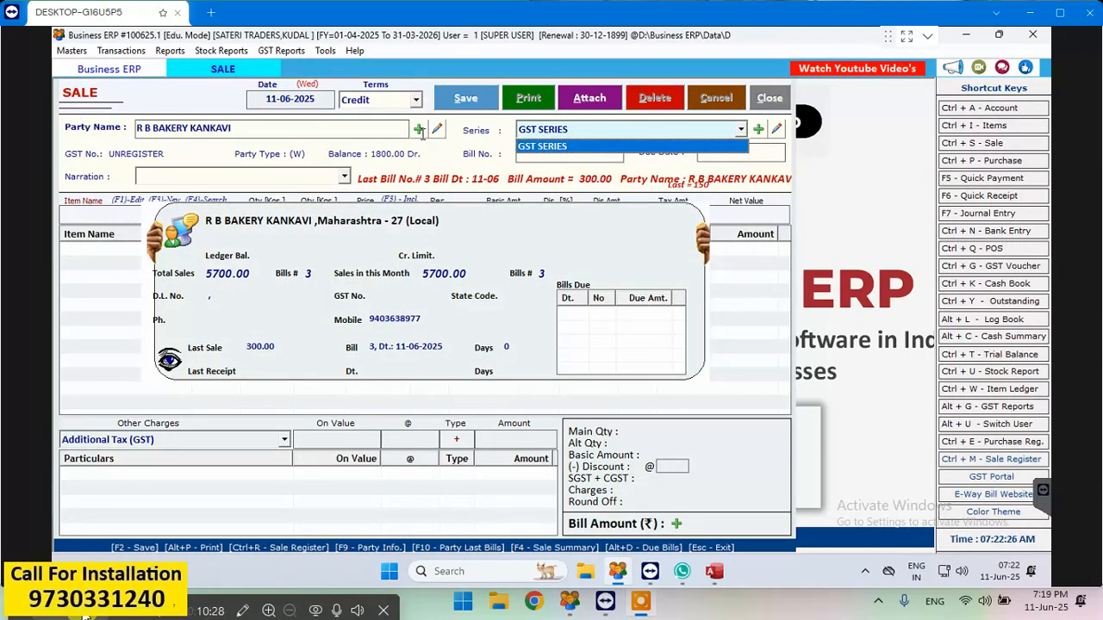
click(436, 133)
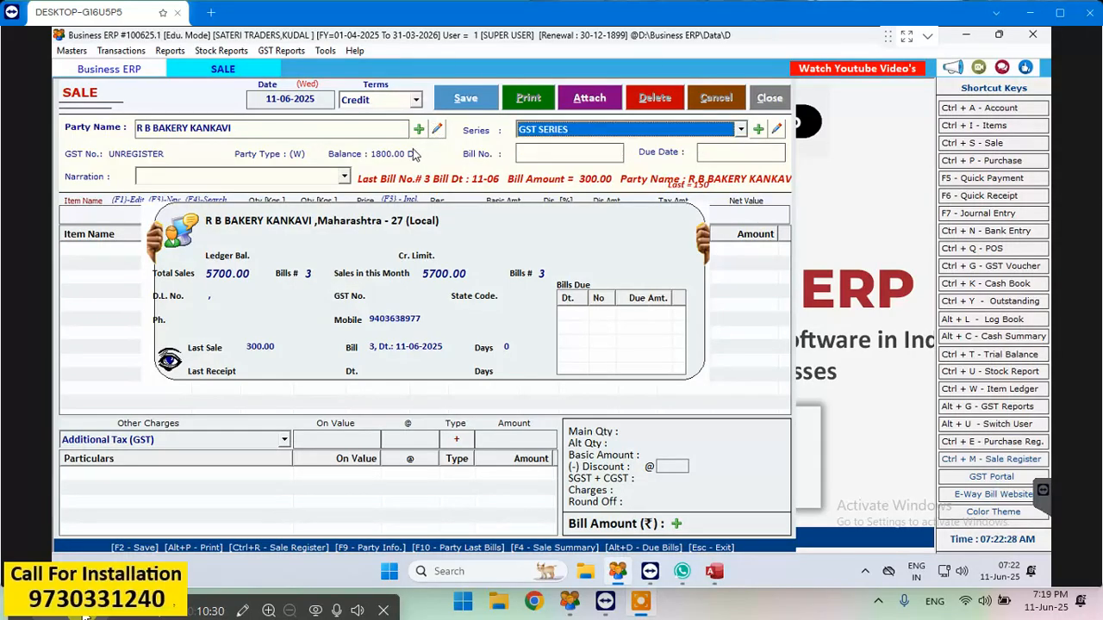
key(Return)
key(Return)
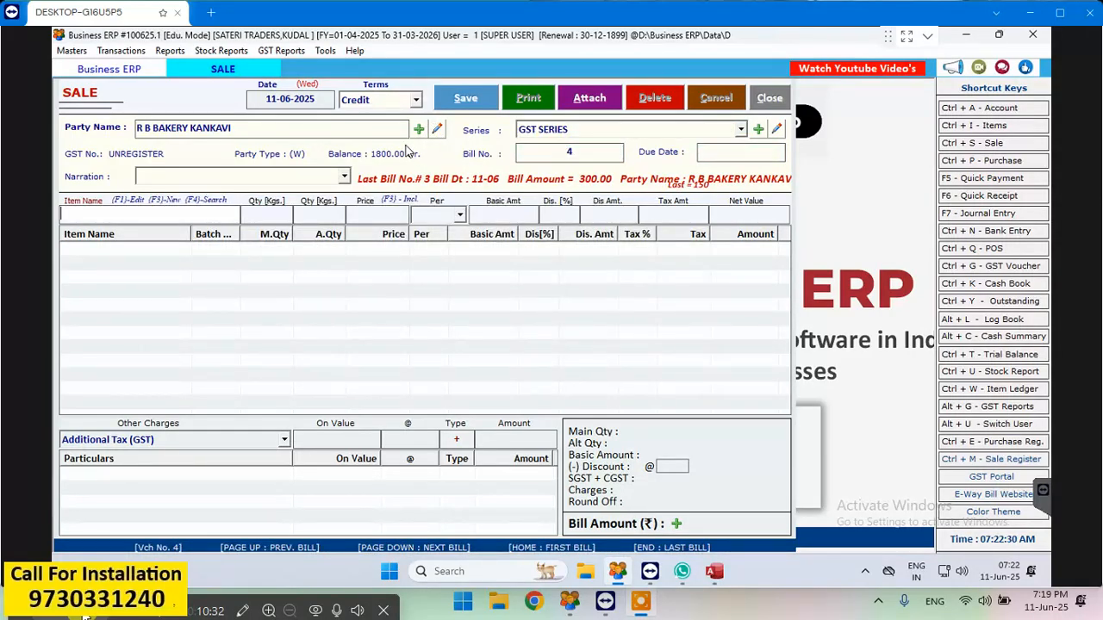
- Add 2 pcs of BUSH CARDAMOM MC 1919 IFF to the bill at 360 each
key(Down)
key(Down)
key(Down)
key(Down)
key(Down)
key(Down)
key(Down)
key(Down)
key(Down)
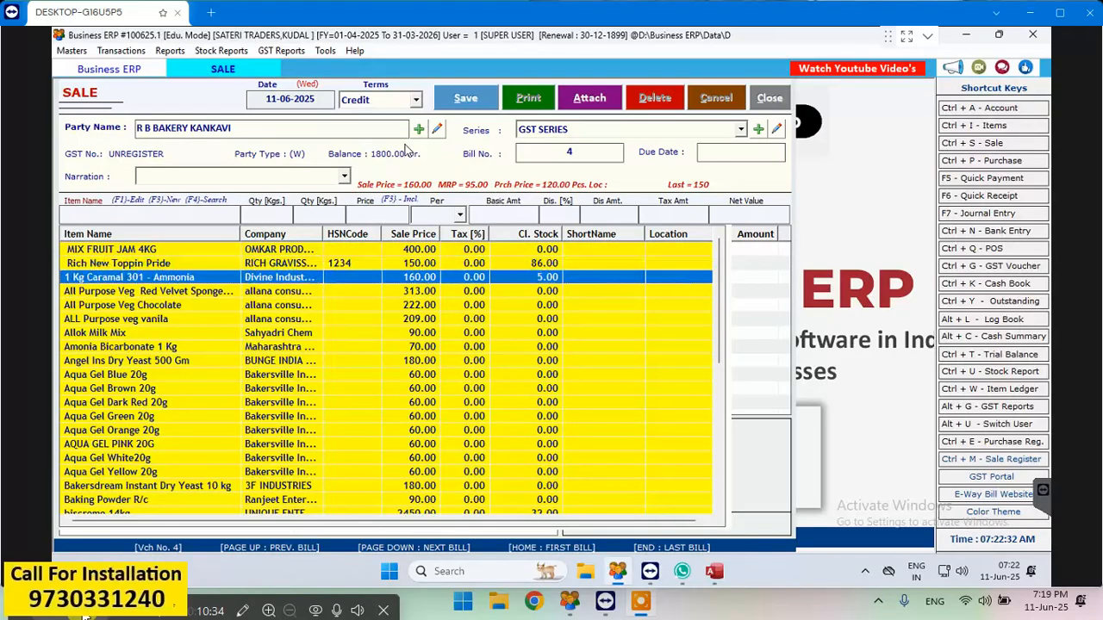
key(Down)
key(Down)
key(Down)
key(Down)
key(Down)
key(Down)
key(Down)
key(Down)
key(Down)
key(Down)
key(Down)
key(Down)
key(Down)
key(Down)
key(Down)
key(Down)
key(Down)
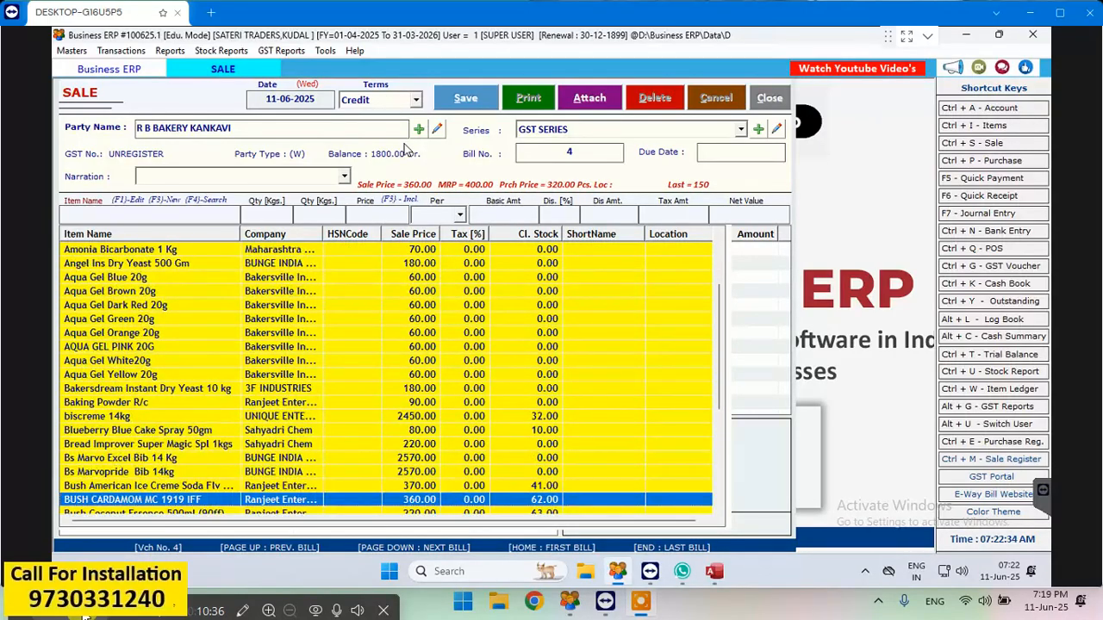
key(Return)
text(2)
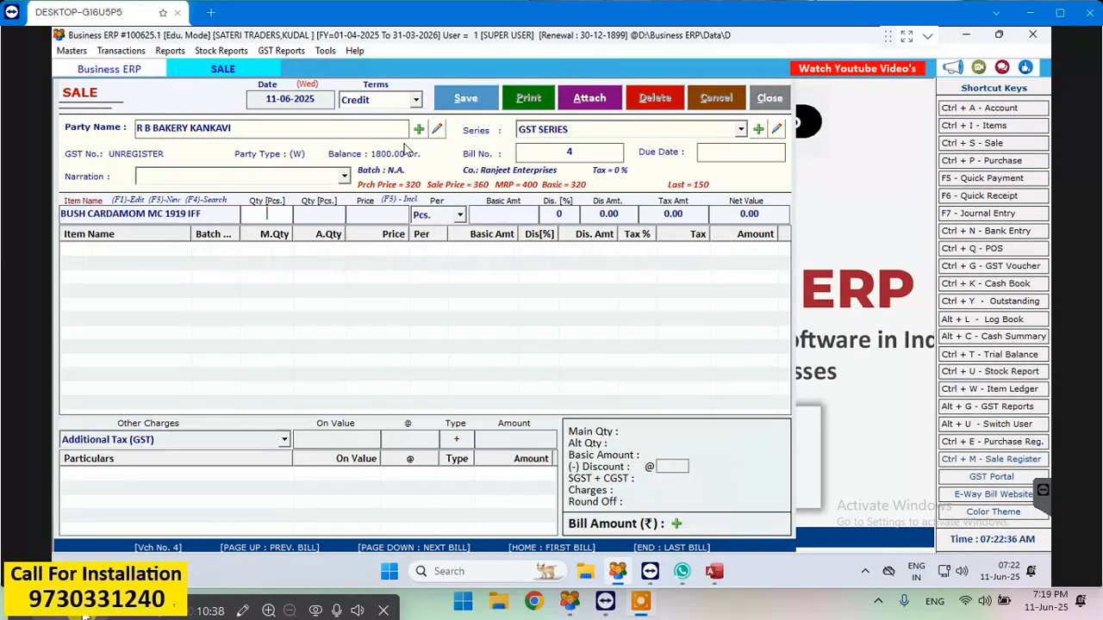
key(Return)
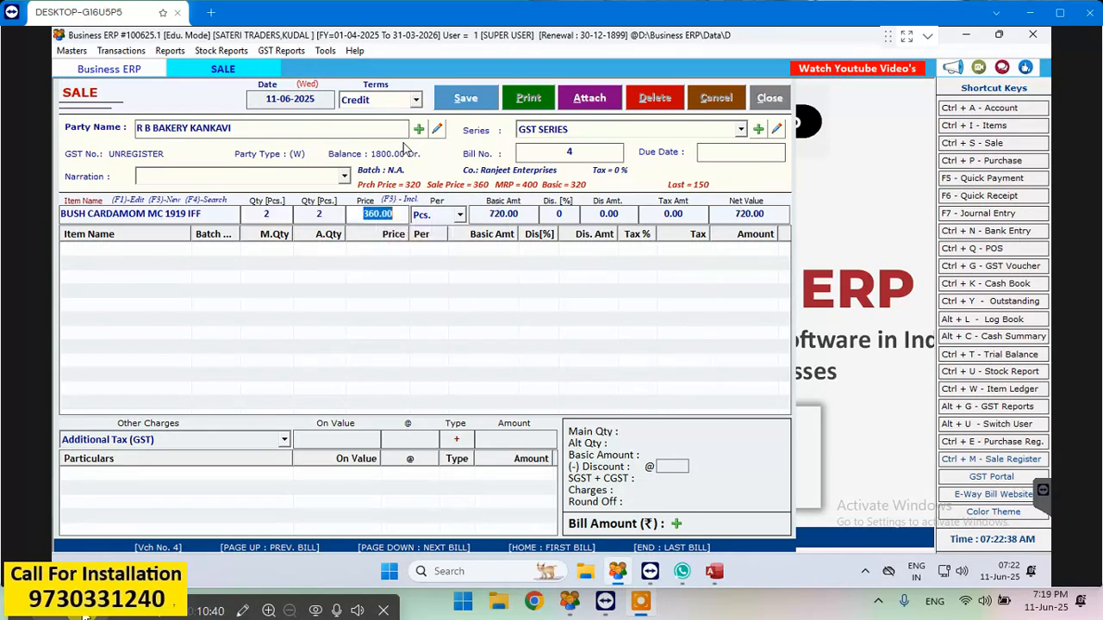
key(Return)
key(Return)
key(Return)
key(Return)
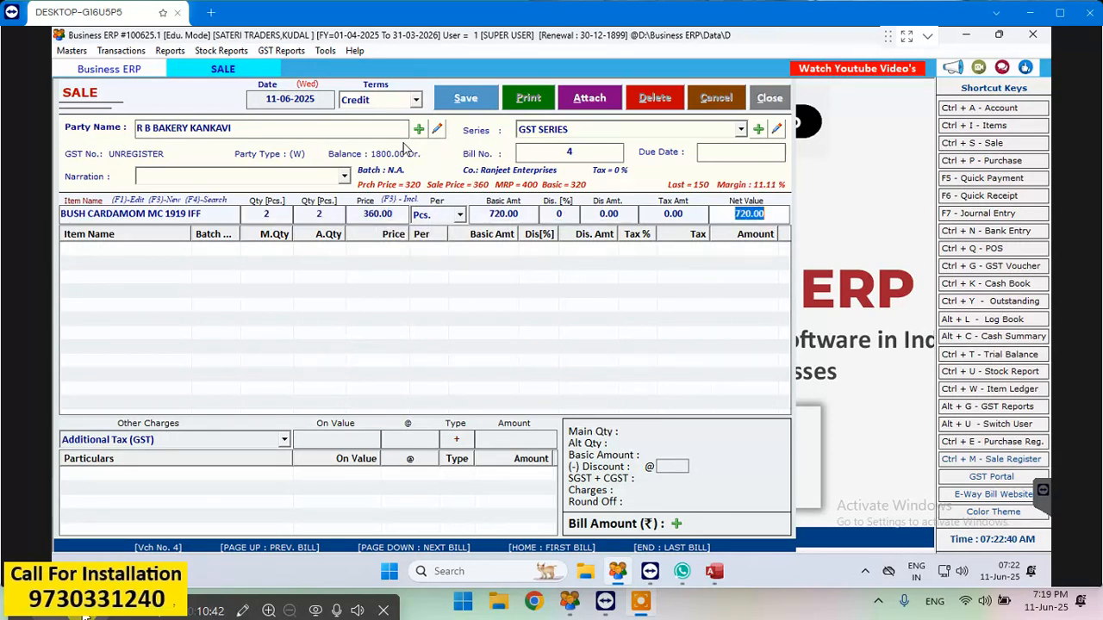
- Add 2 pcs of Bush Vanilla No 1 to the bill at 280 each
key(Down)
key(Down)
key(Down)
key(Down)
key(Down)
key(Down)
key(Down)
key(Down)
key(Down)
key(Down)
key(Down)
key(Down)
key(Down)
key(Down)
key(Down)
key(Down)
key(Down)
key(Down)
key(Down)
key(Down)
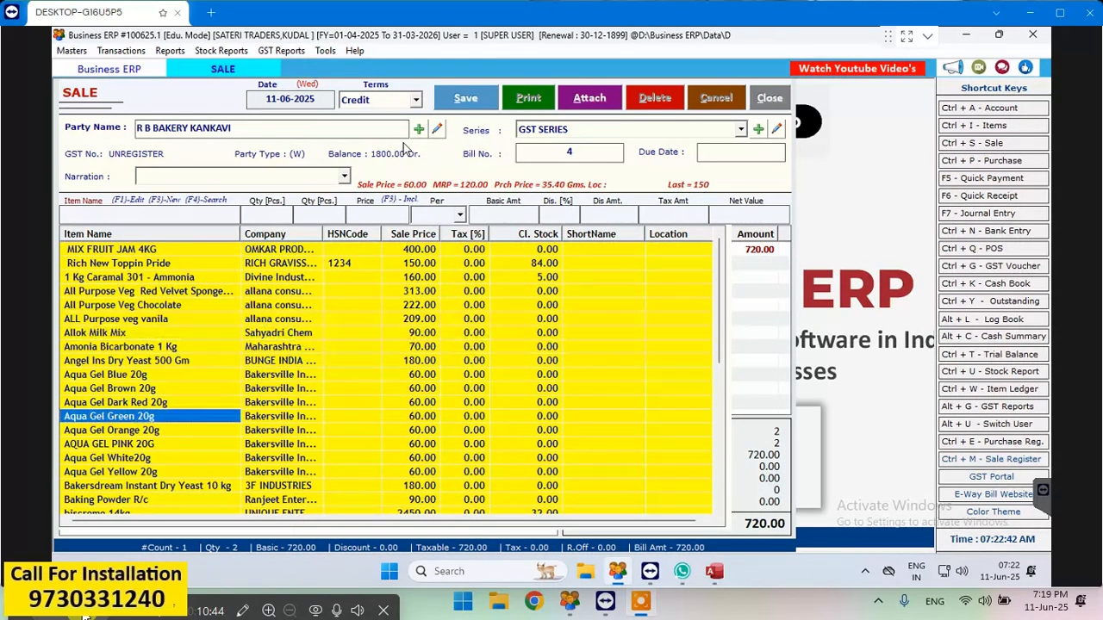
key(Down)
key(Down)
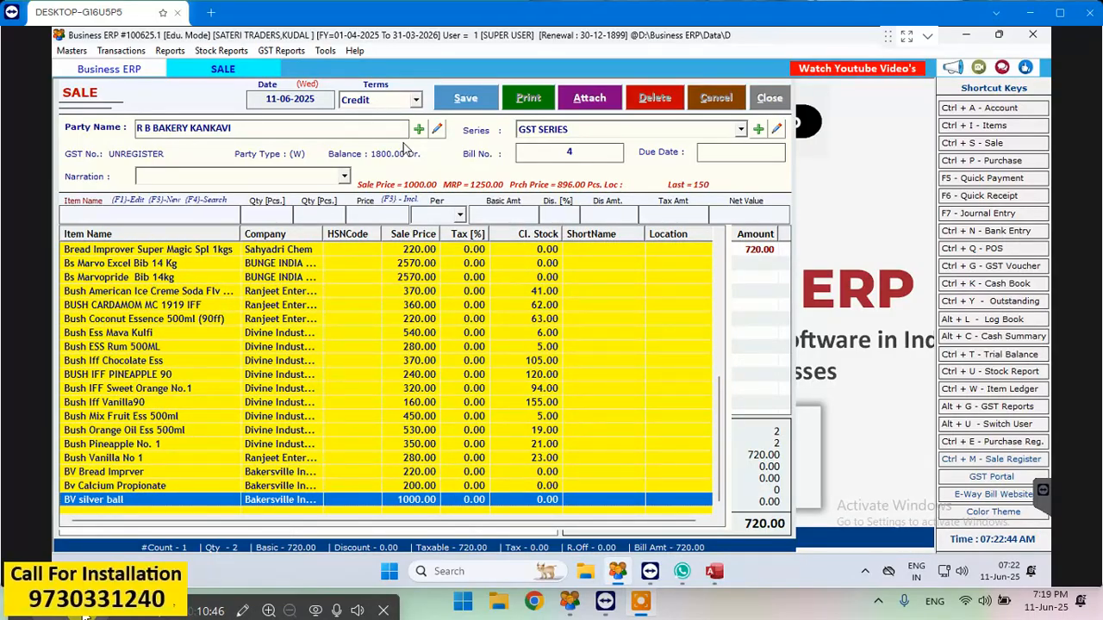
key(Up)
key(Up)
key(Up)
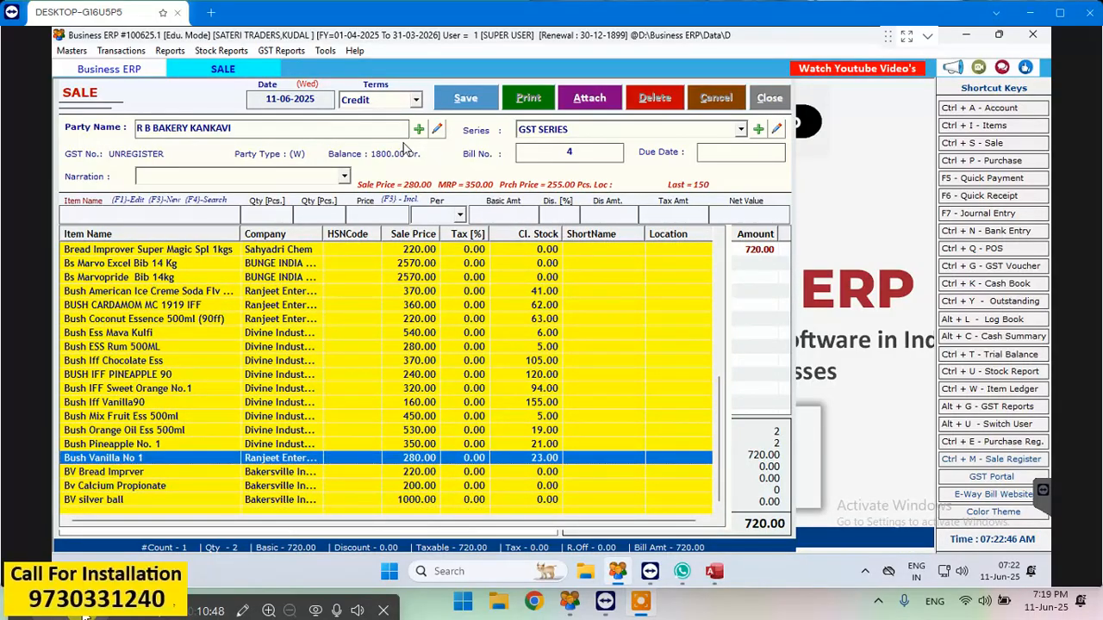
key(Return)
text(2)
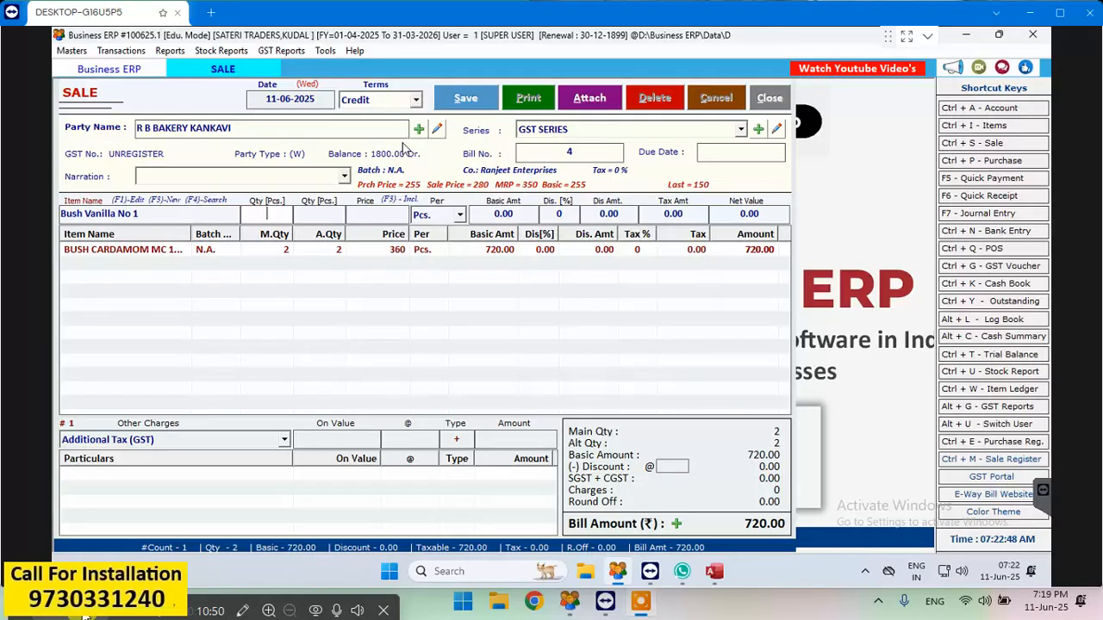
key(Return)
key(Return)
key(Return)
key(Return)
key(Return)
key(Return)
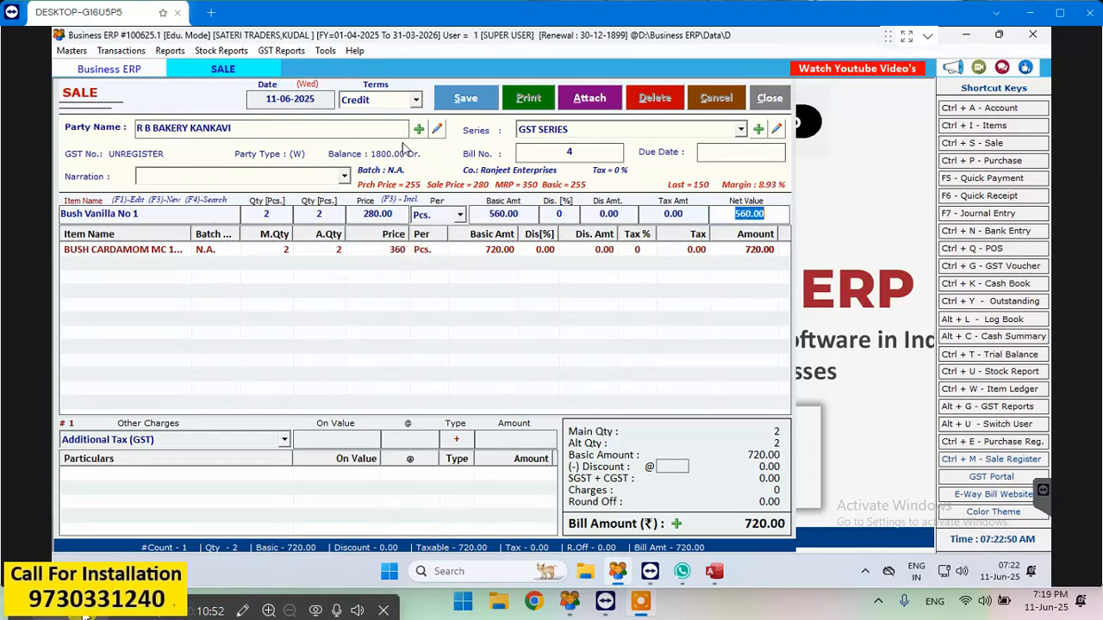
- Add 12 kg of Rich New Toppin Pride to the new bill at 150 per kg
key(Down)
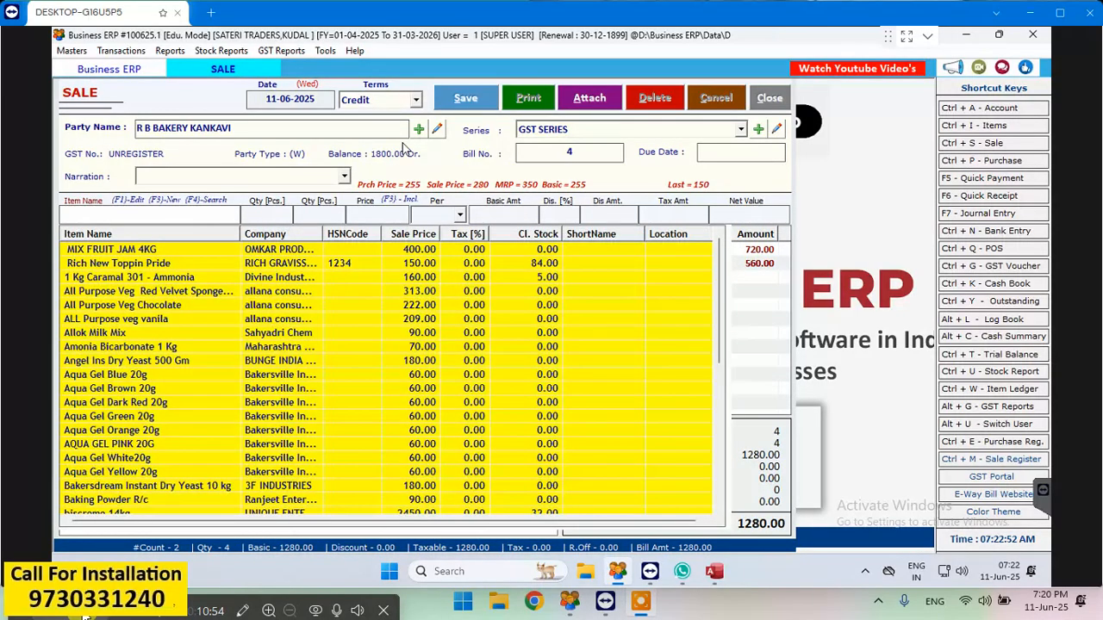
key(Down)
key(Down)
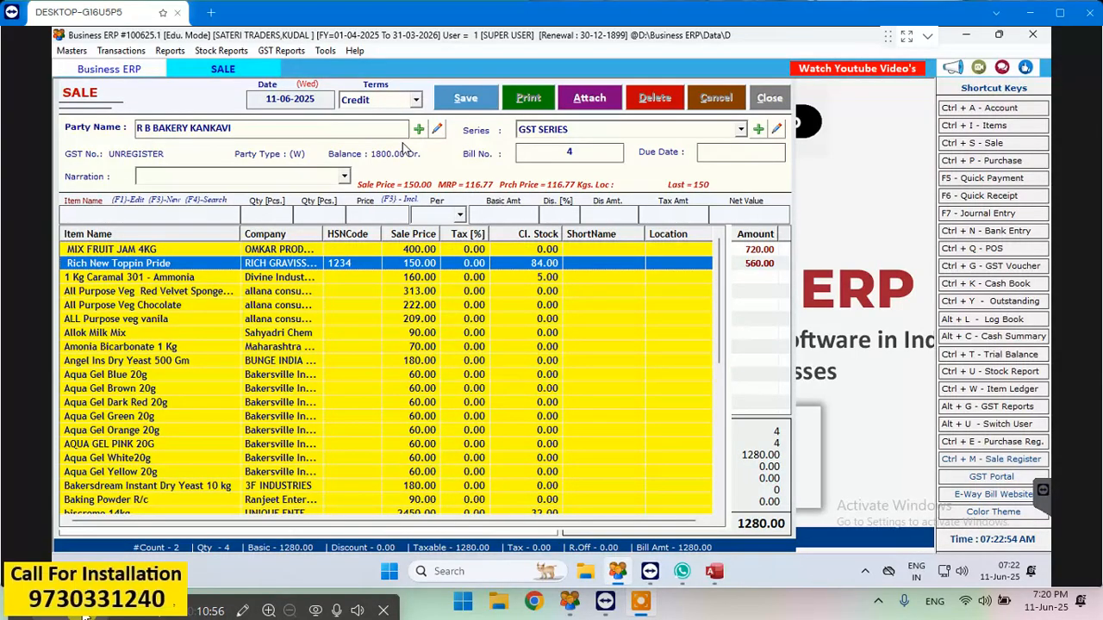
key(Return)
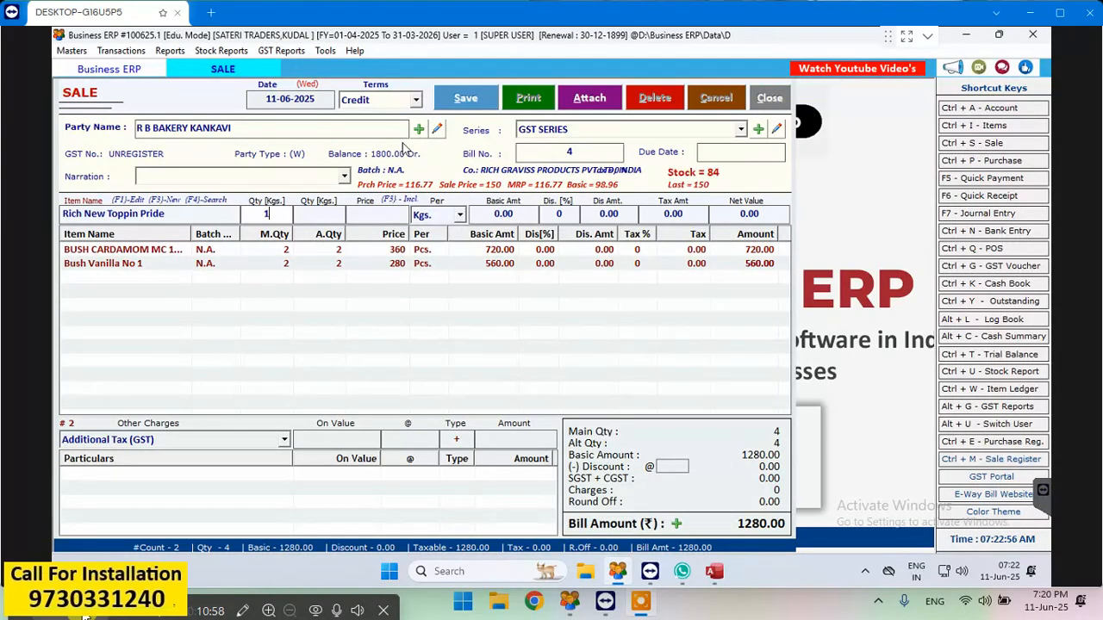
text(12)
key(Return)
key(Return)
key(Return)
key(Return)
key(Return)
key(Return)
key(Return)
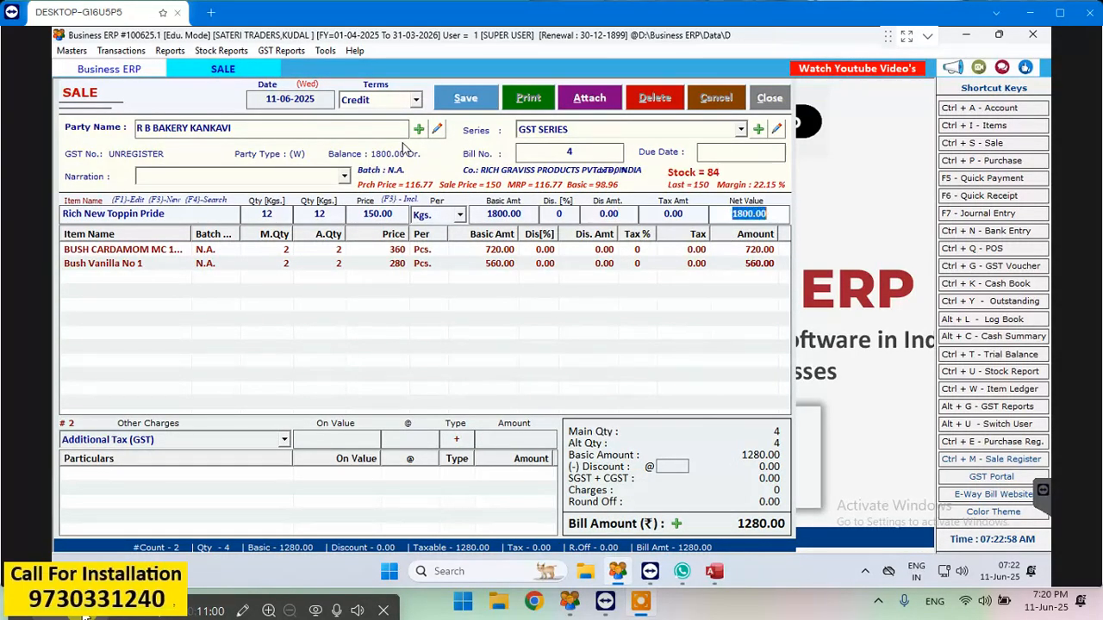
- Add 1 pc of Bush American Ice Creme Soda Flv 500ml to the bill at 370
key(Down)
key(Down)
key(Down)
key(Down)
key(Down)
key(Down)
key(Down)
key(Down)
key(Down)
key(Down)
key(Down)
key(Down)
key(Down)
key(Down)
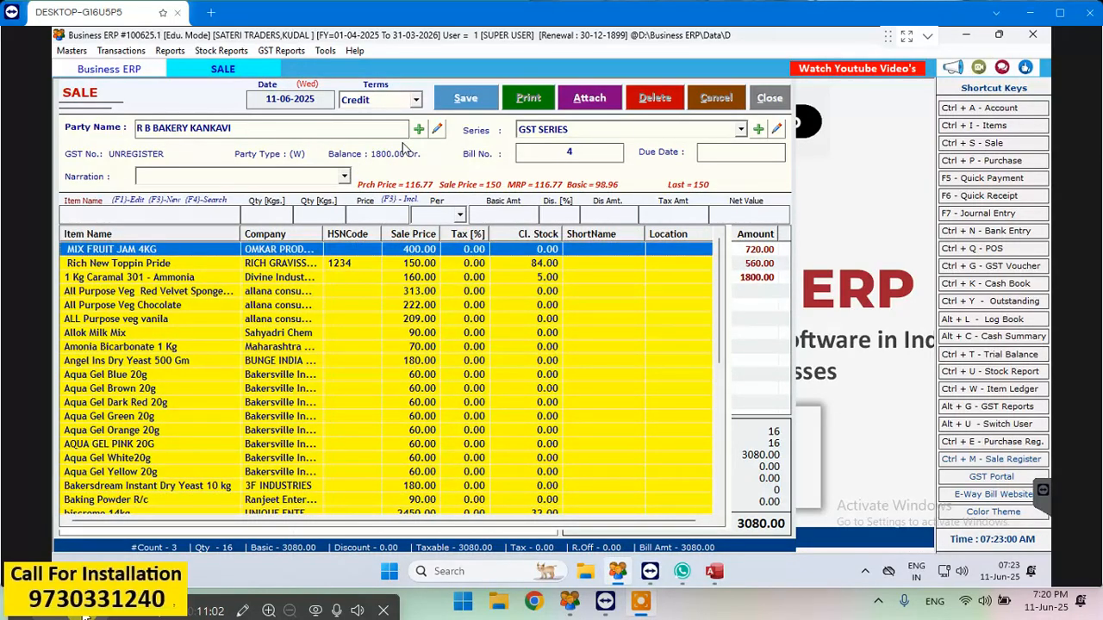
key(Down)
key(Down)
key(Down)
key(Down)
key(Down)
key(Down)
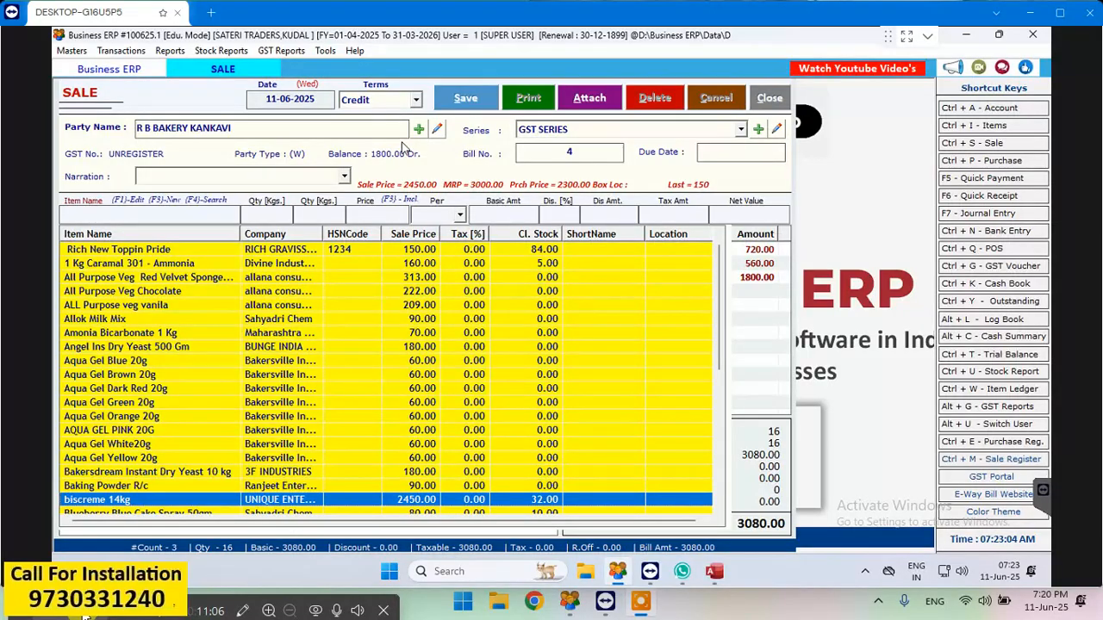
key(Down)
key(Down)
key(Down)
key(Down)
key(Down)
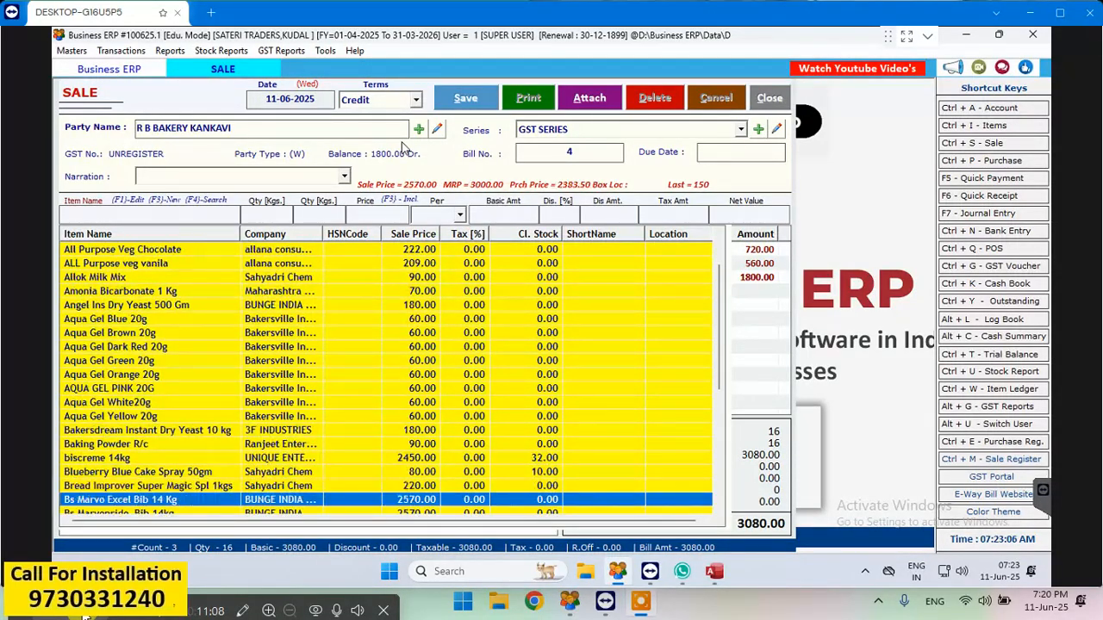
key(Return)
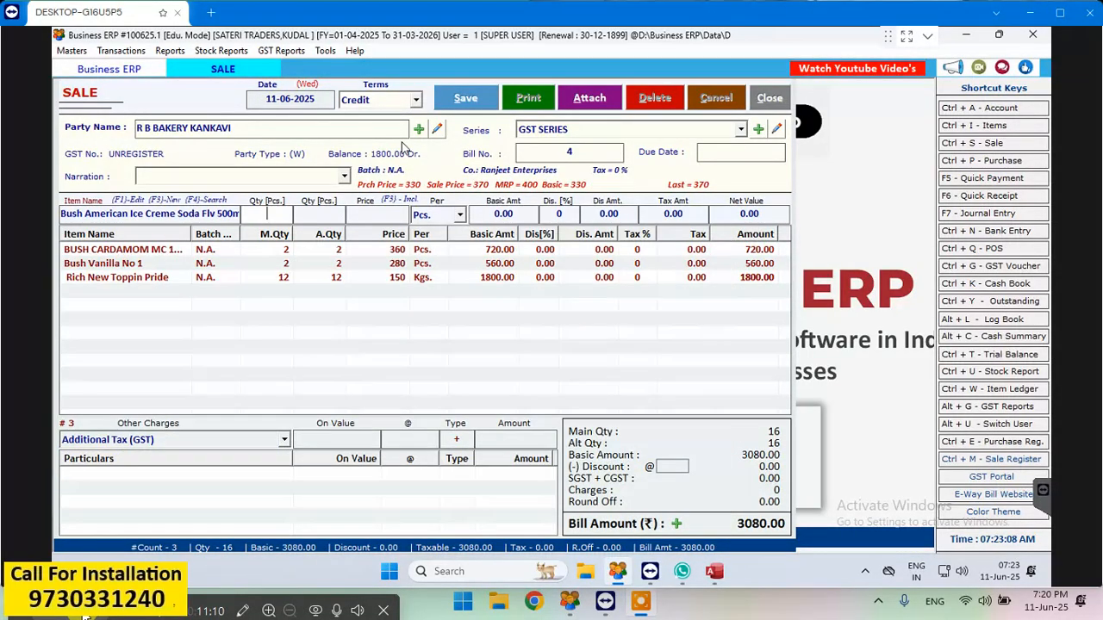
key(Return)
key(Return)
key(Return)
key(Return)
key(Return)
key(Return)
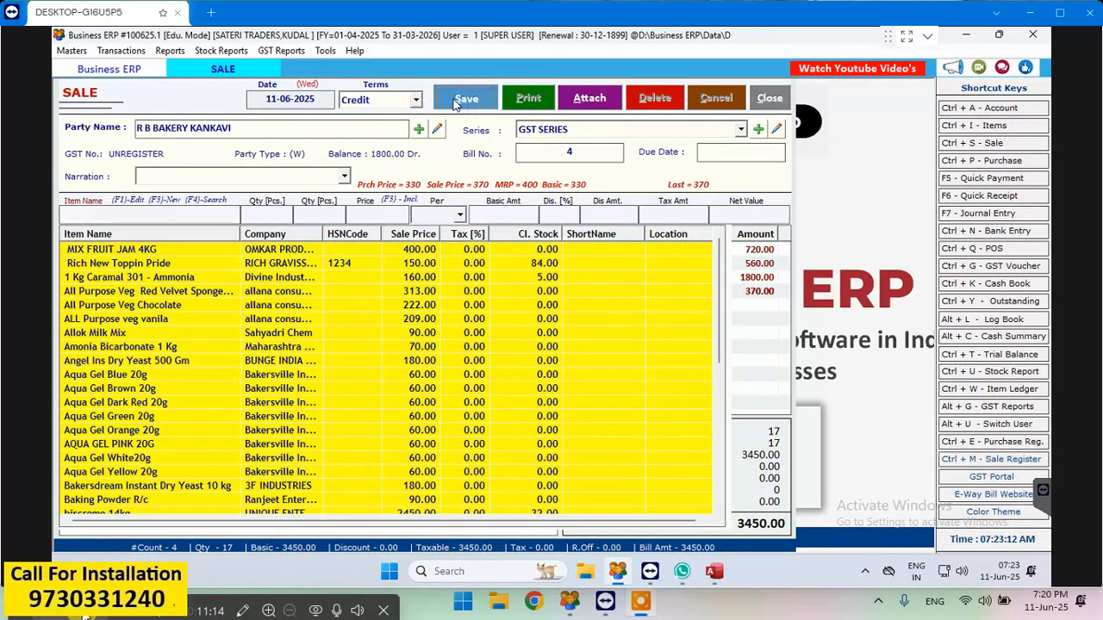
- Save the completed credit sale bill and choose to print it
key(Escape)
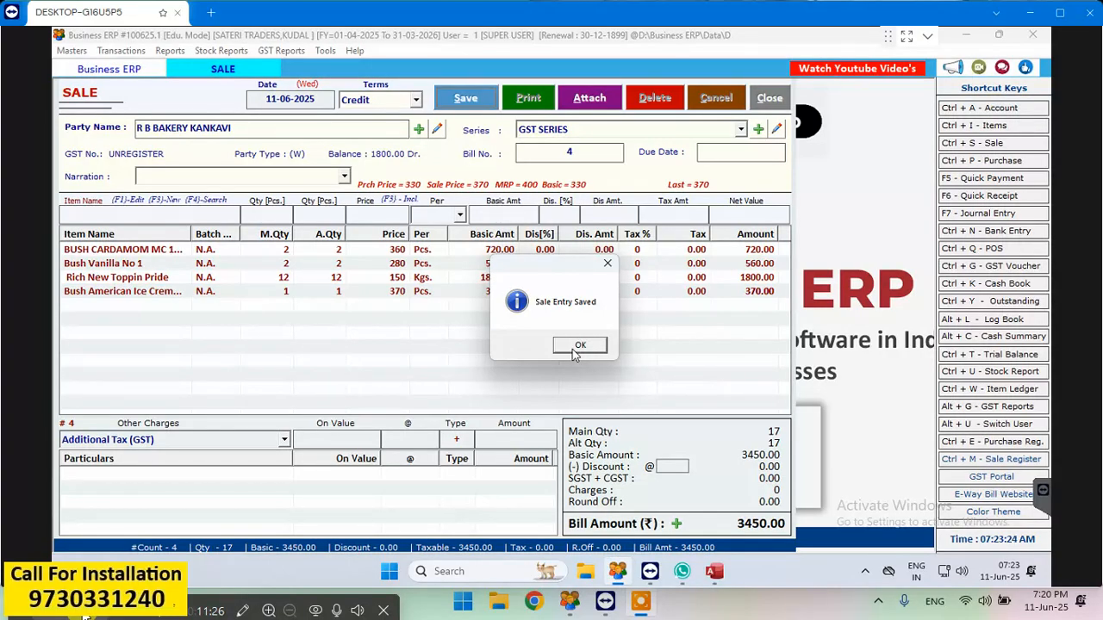
click(578, 345)
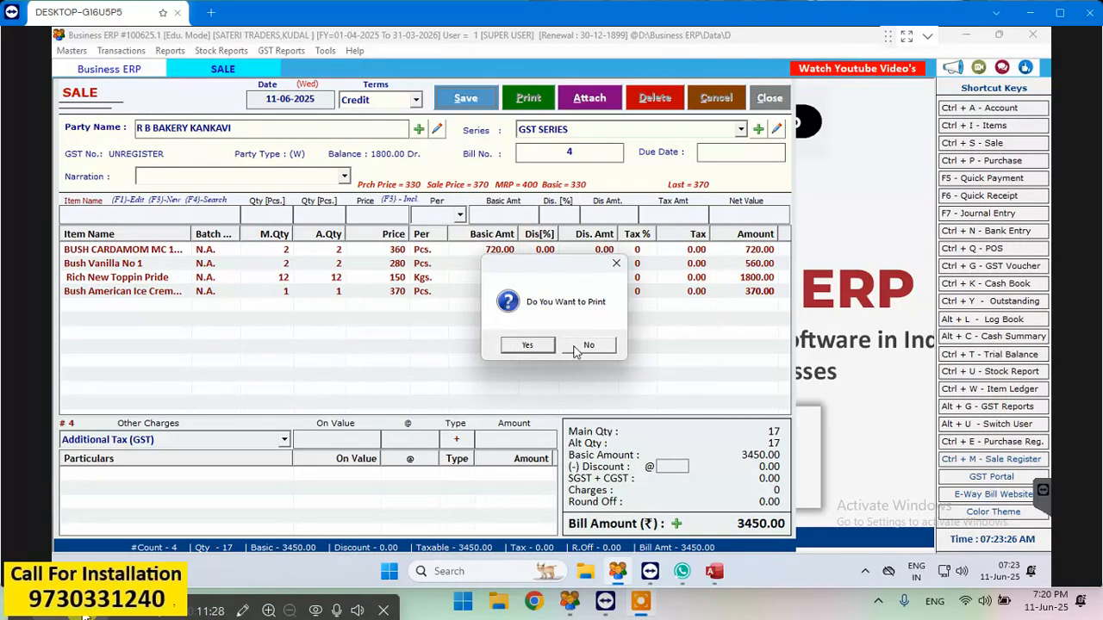
click(552, 349)
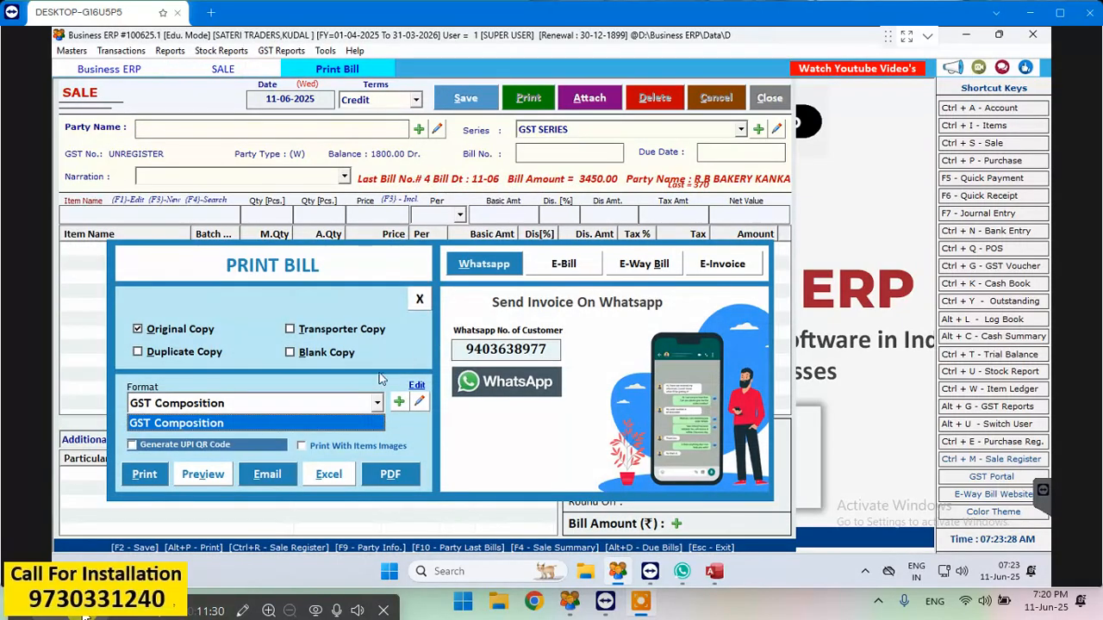
- Preview the original copy of the saved bill in the GST Composition format, including its balance section, and close the sale entry
click(200, 477)
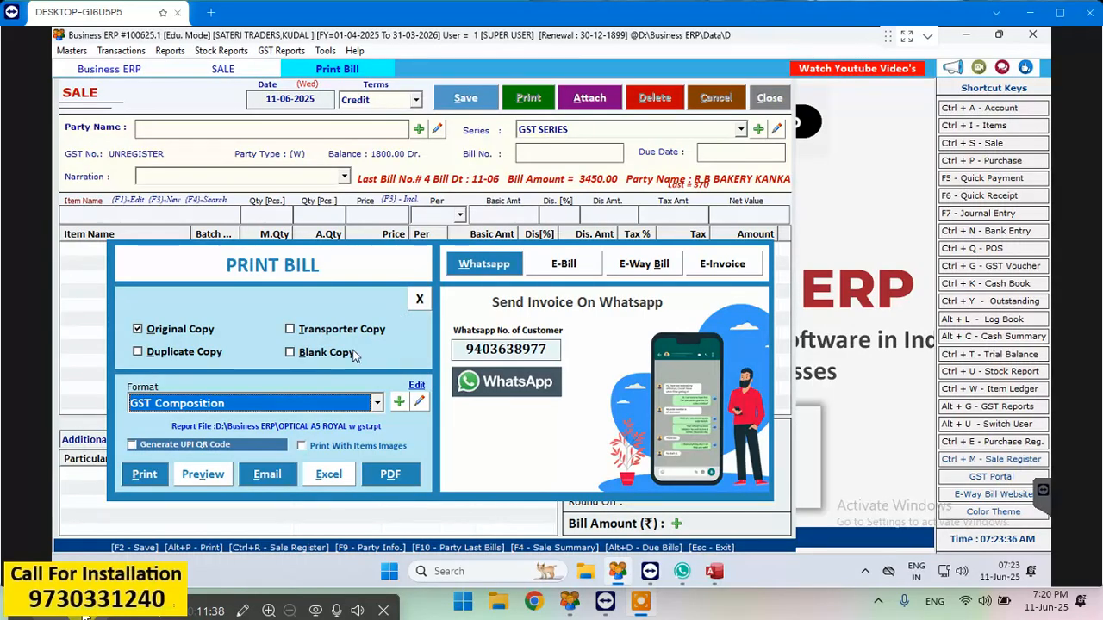
click(200, 474)
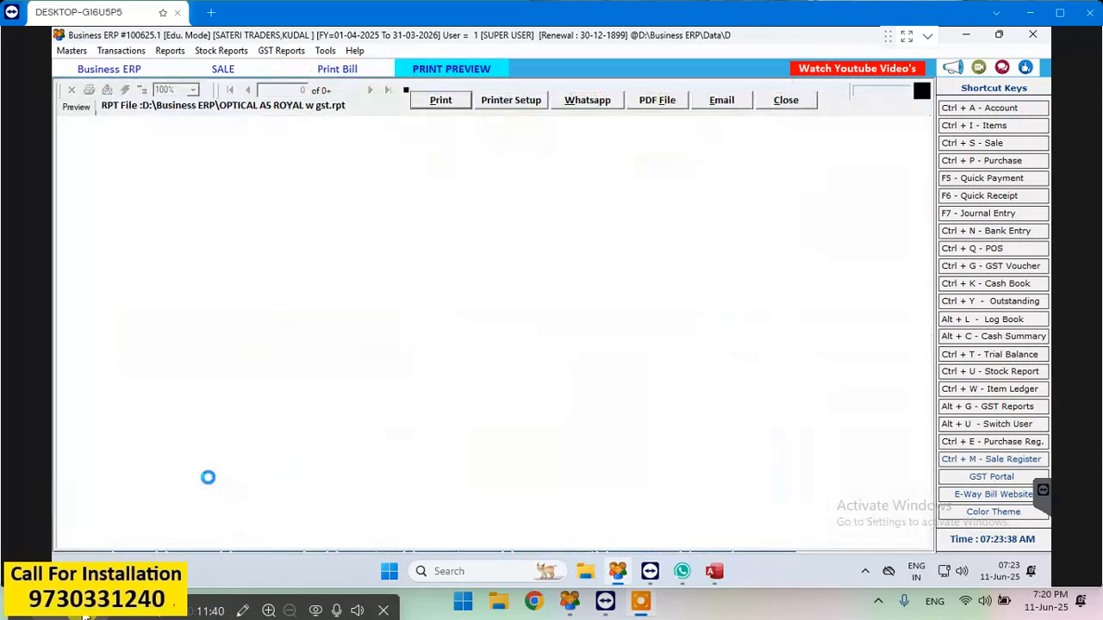
scroll(602, 339, down, 5)
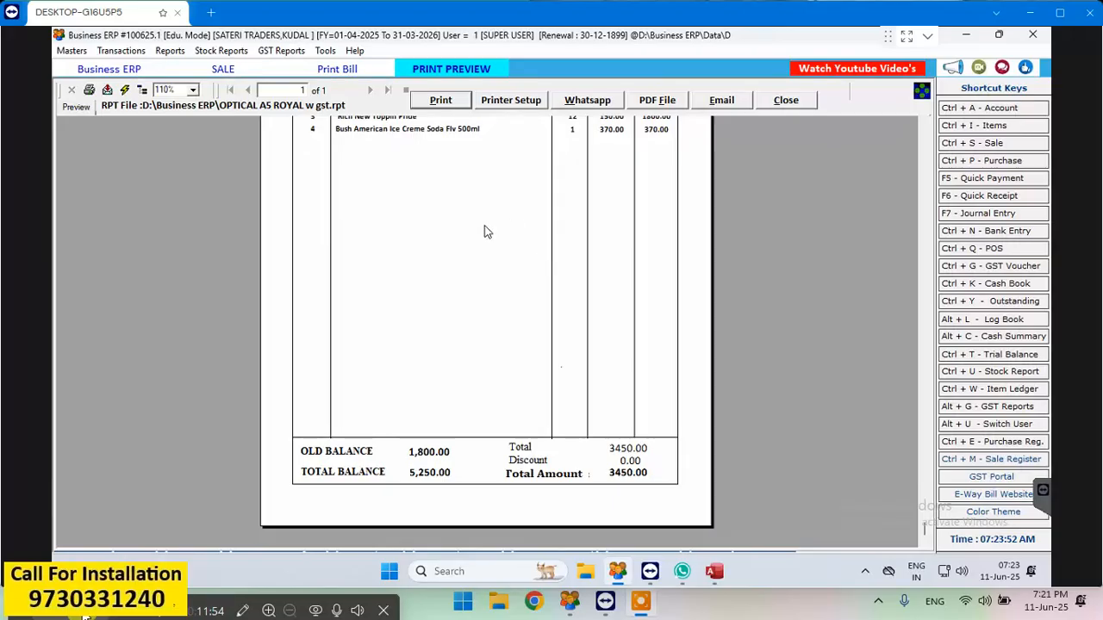
scroll(487, 231, up, 3)
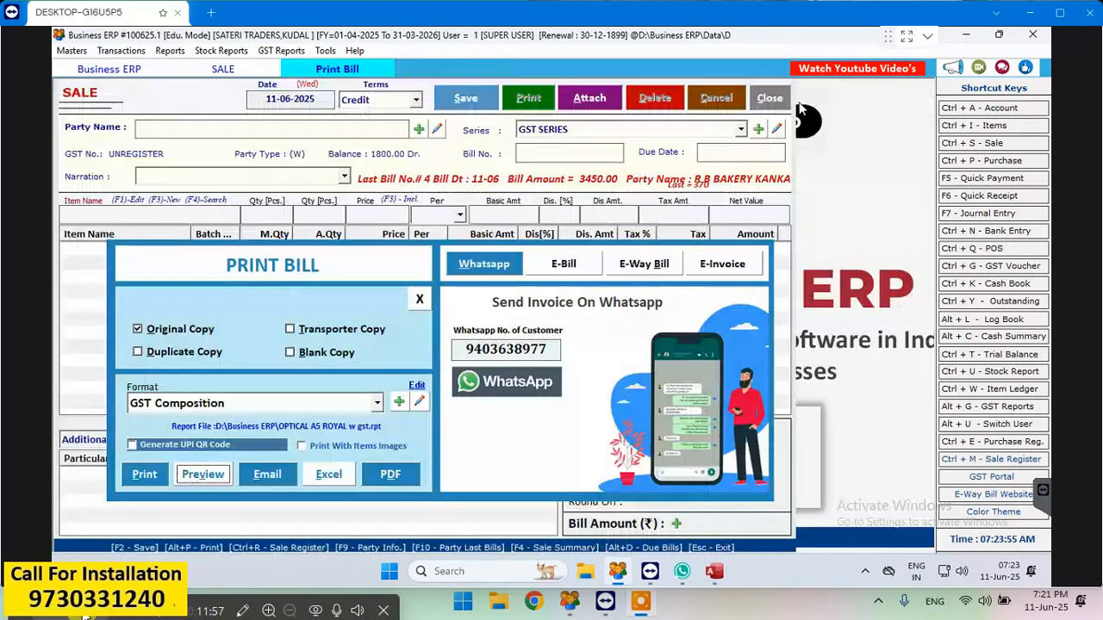
click(801, 104)
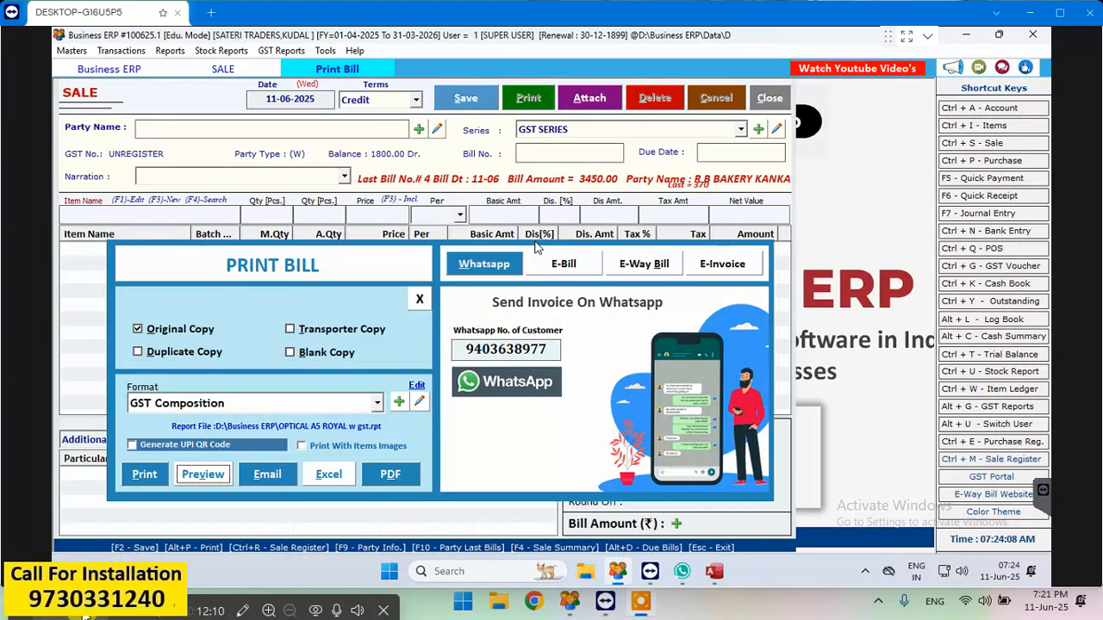
click(420, 299)
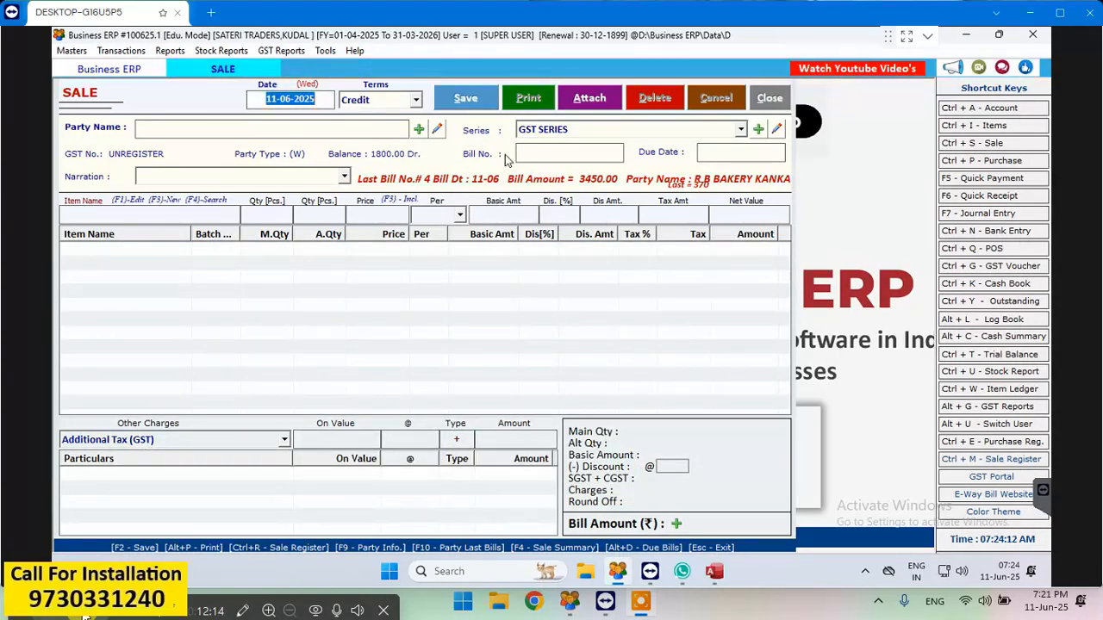
click(768, 98)
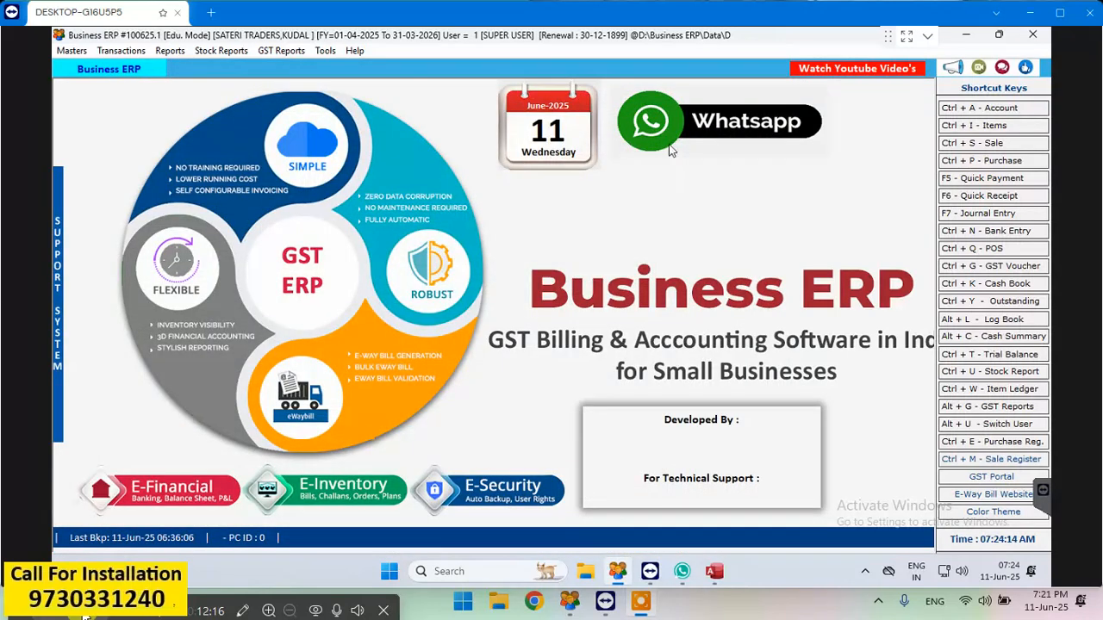
- Look through the purchase bills and sale bills lists for 11-06-2025, closing each one
click(987, 161)
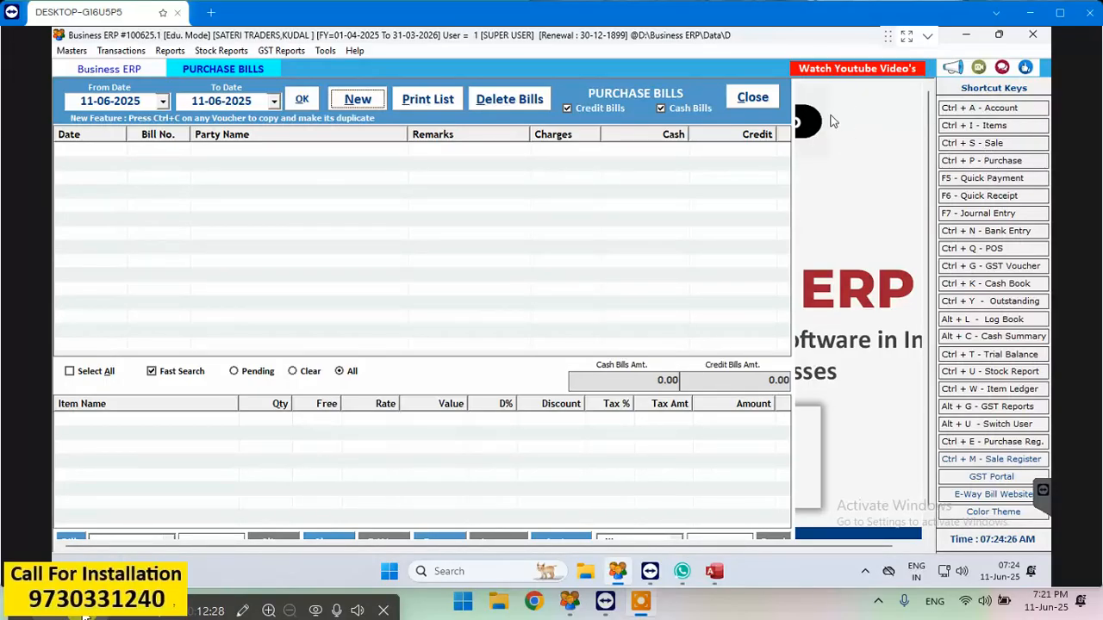
click(753, 97)
click(982, 143)
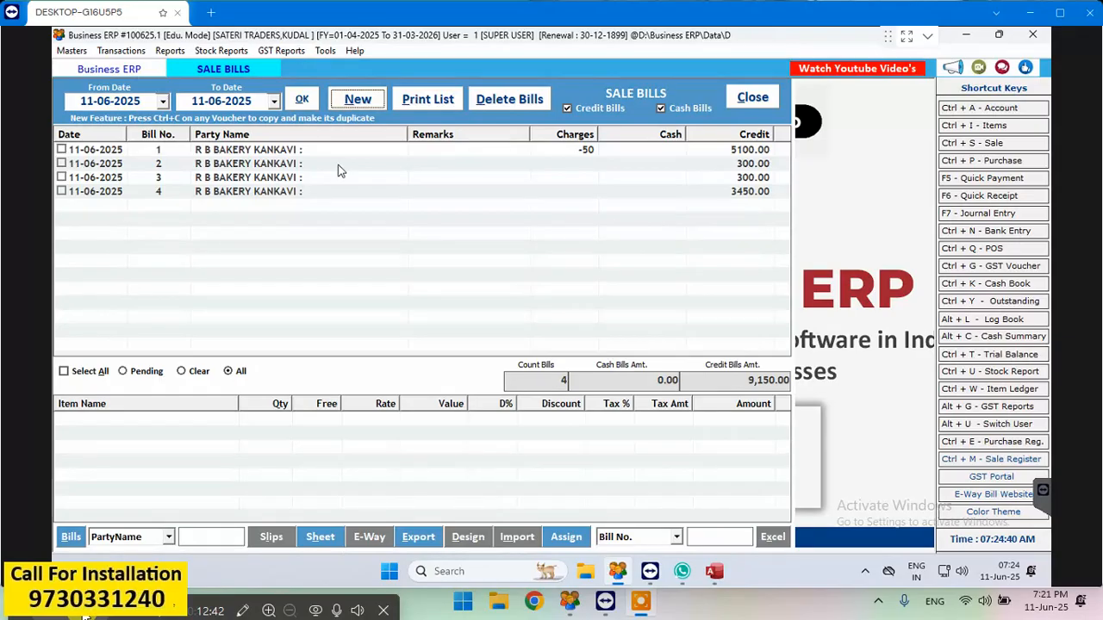
click(731, 102)
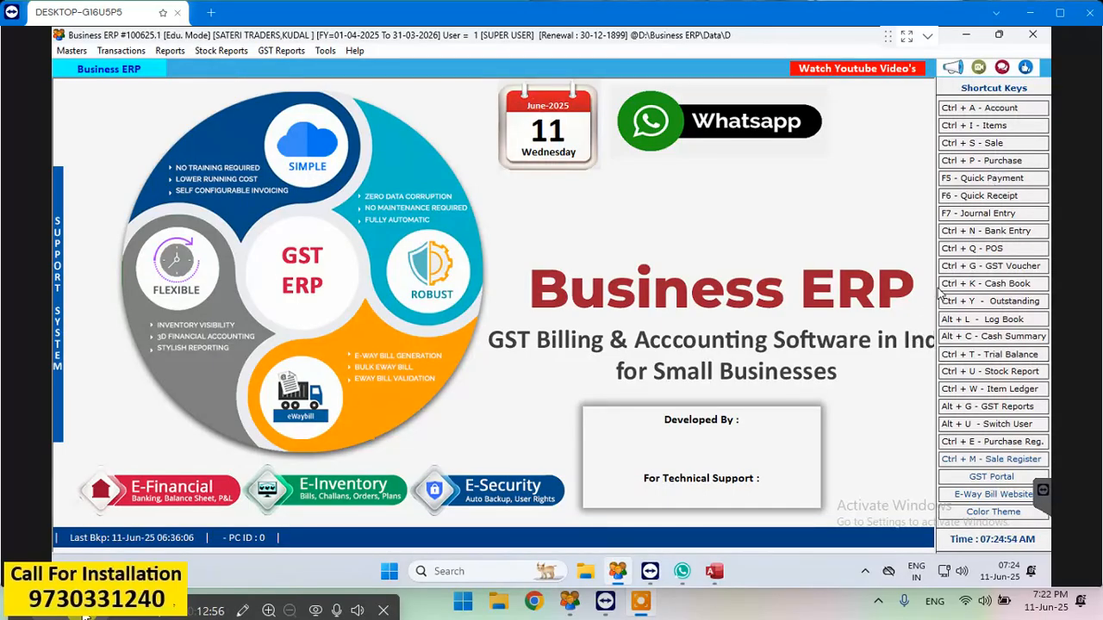
- Find R B BAKERY KANKAVI among the accounts and open its detailed ledger from 01-04-2025 to 31-03-2026
click(169, 50)
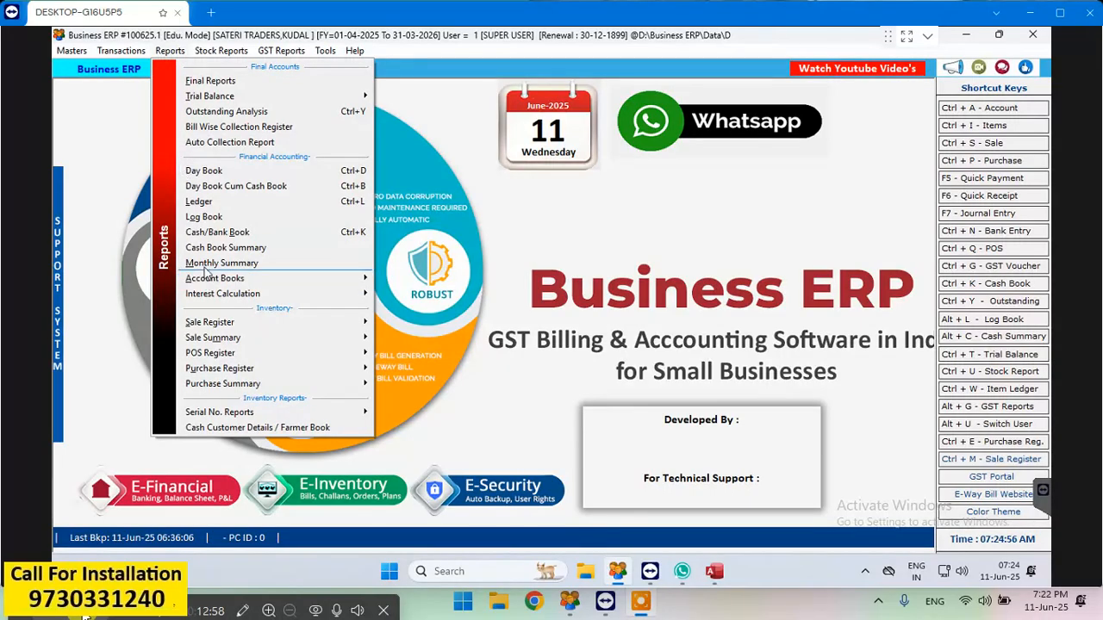
click(204, 204)
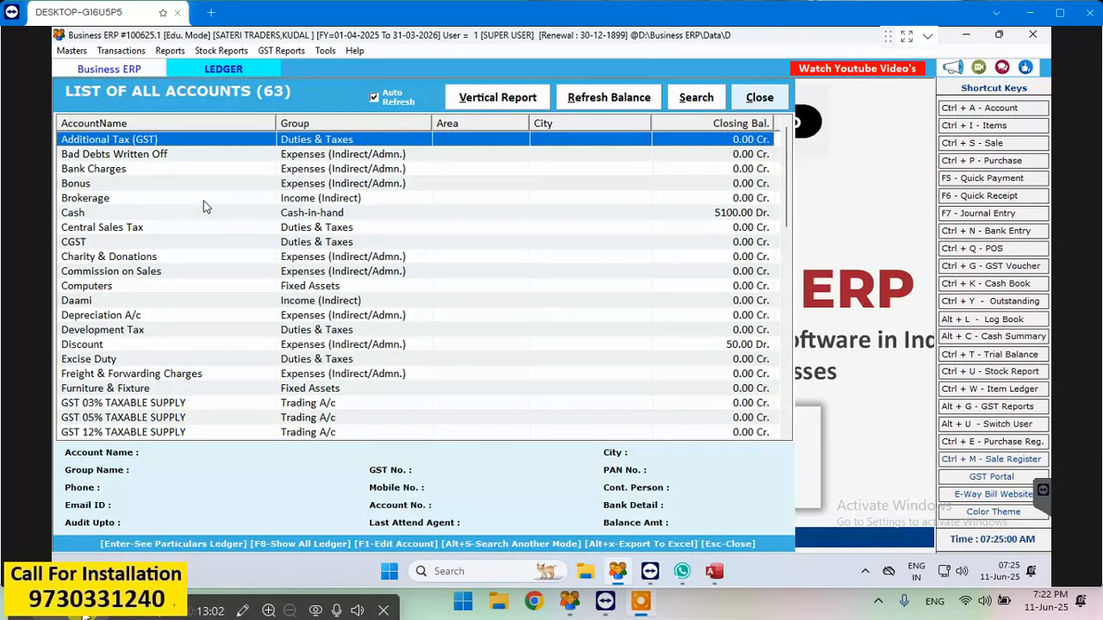
text(R)
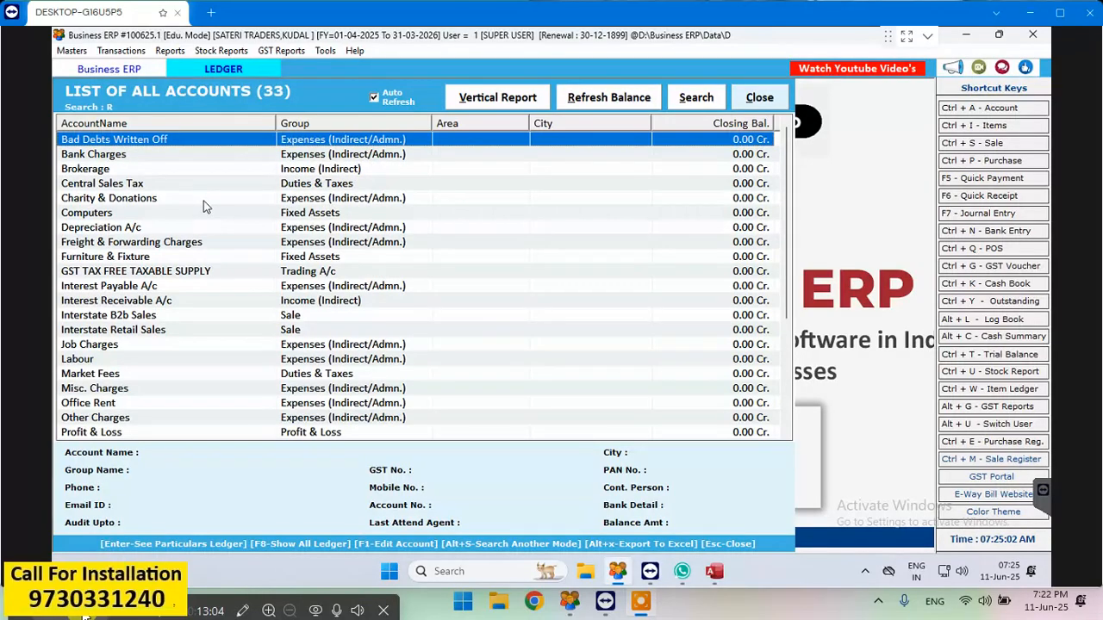
text( B)
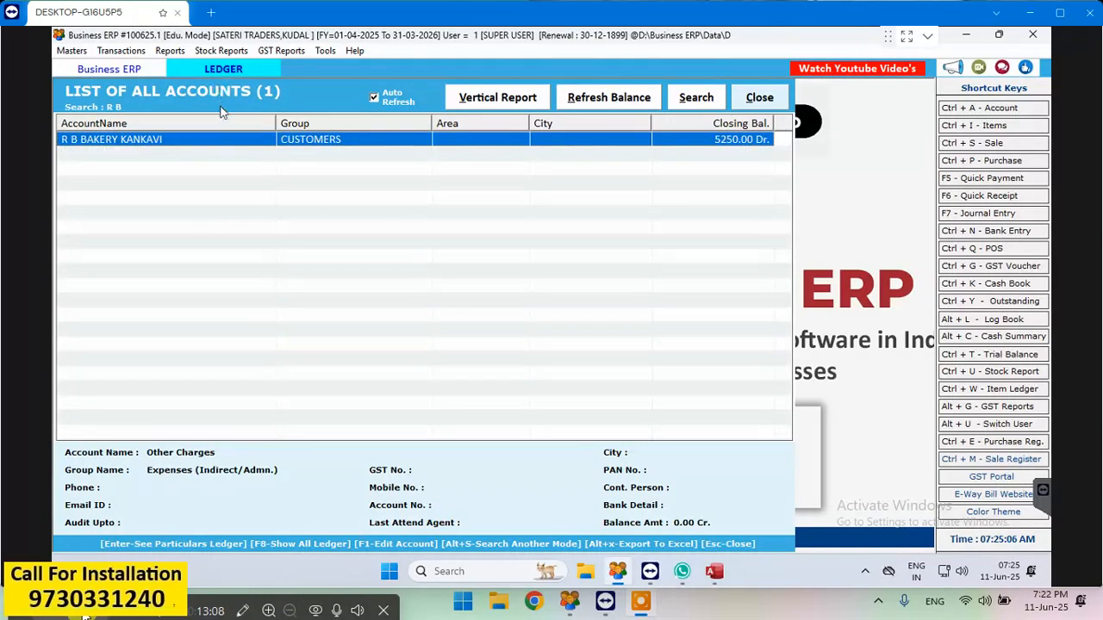
key(Return)
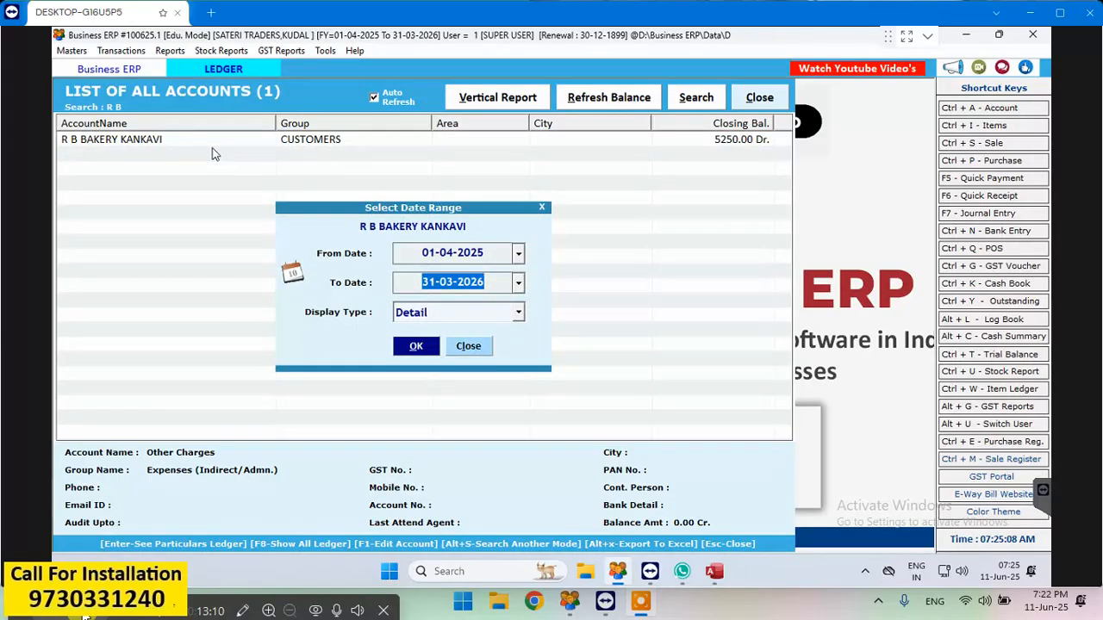
key(Return)
key(Return)
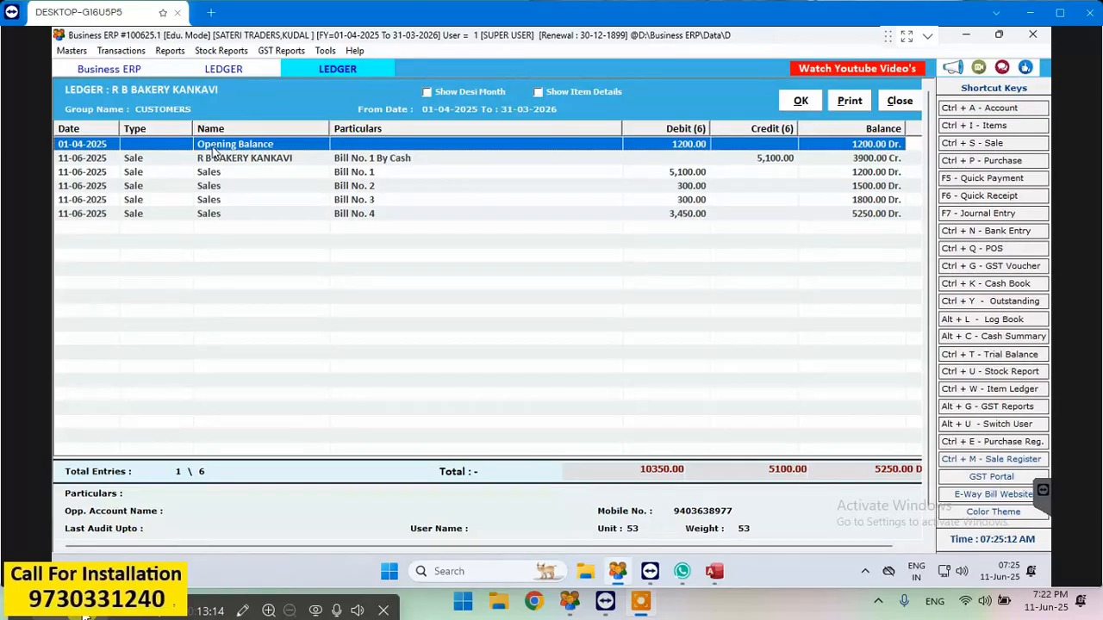
- Preview the printout of the R B BAKERY KANKAVI ledger and close the printing formats
click(861, 102)
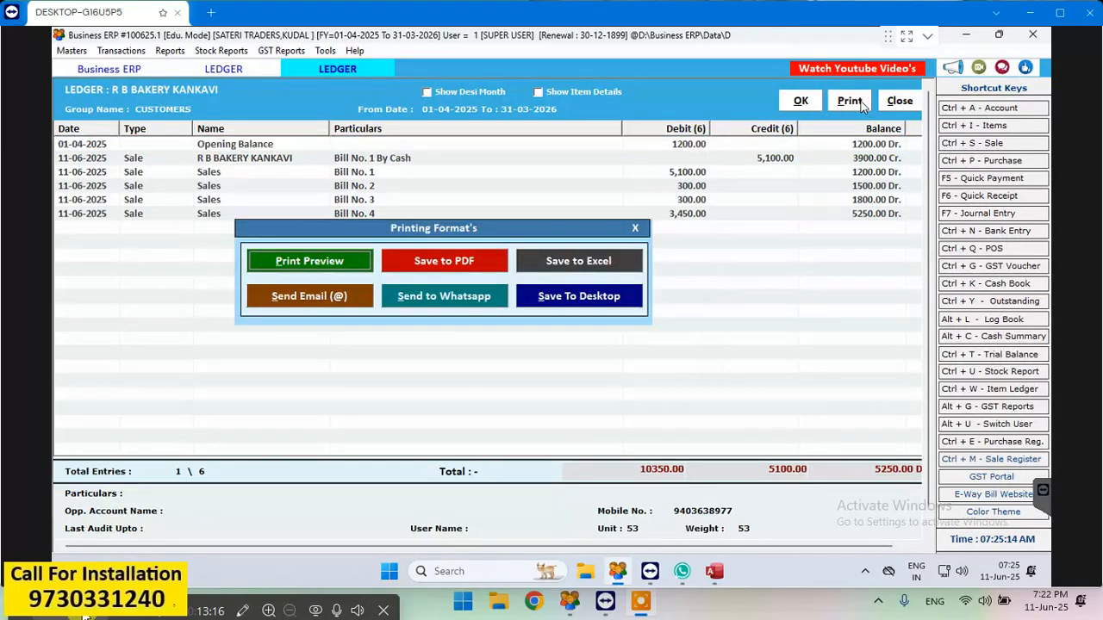
click(320, 267)
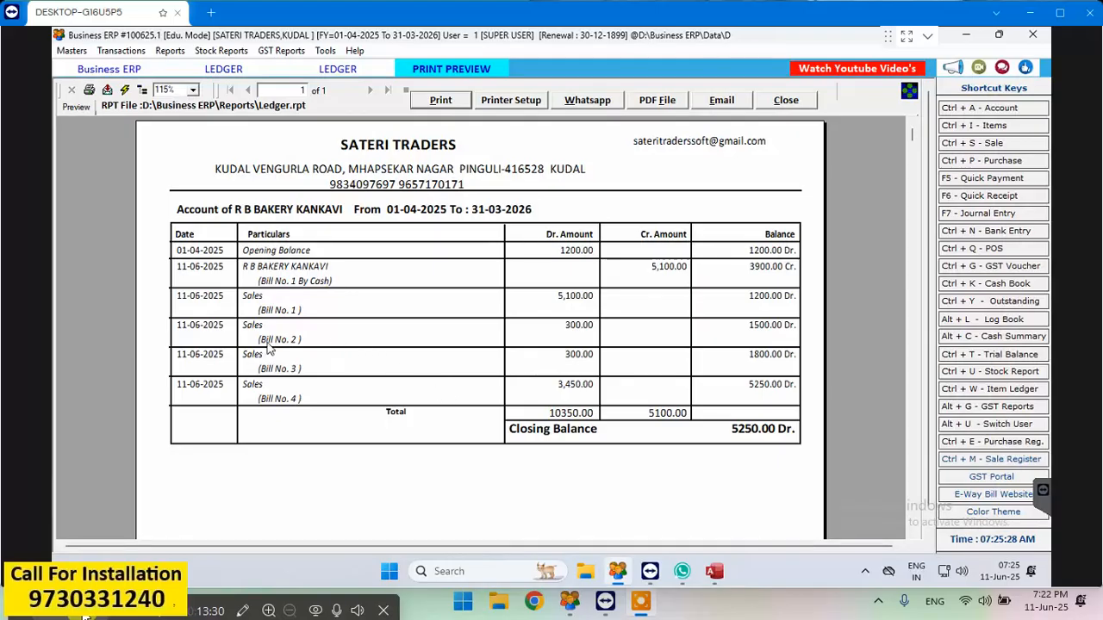
click(781, 101)
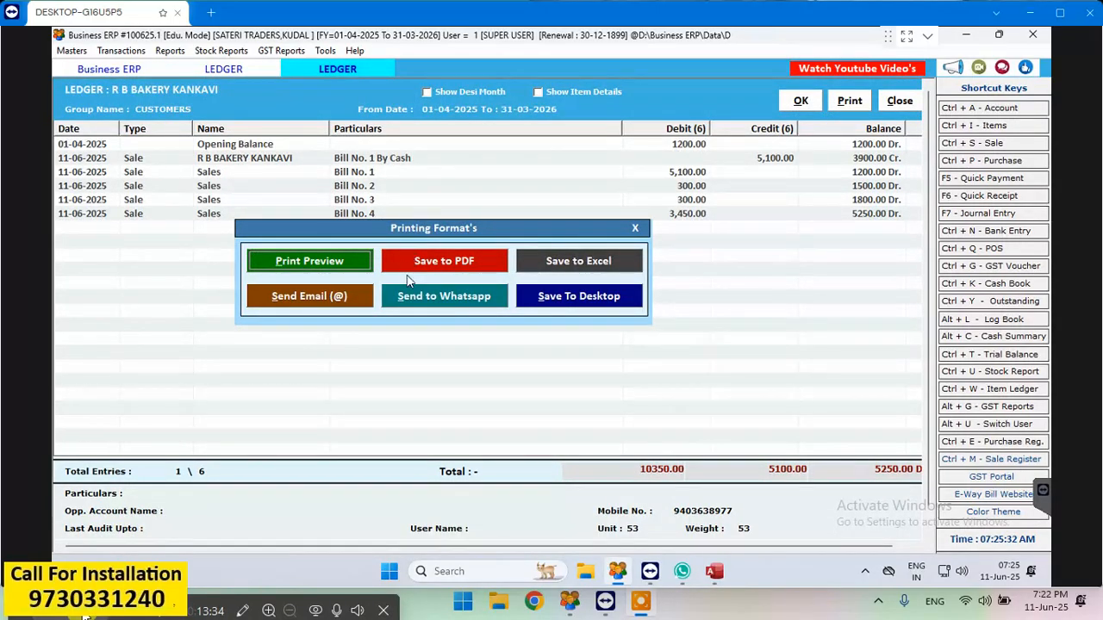
click(635, 230)
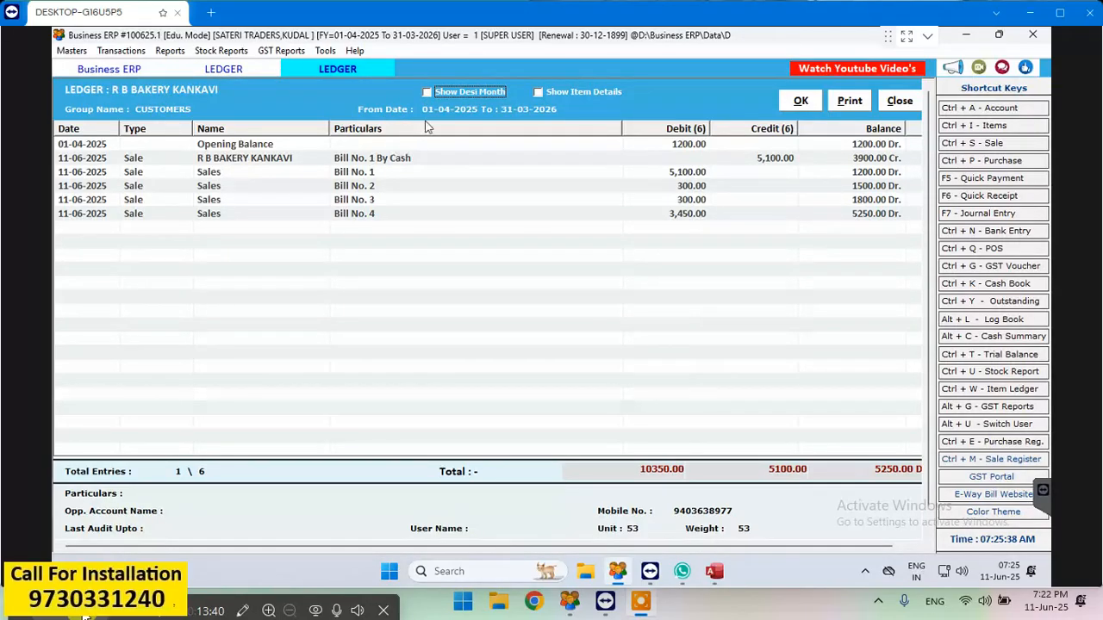
- Show item details in the R B BAKERY KANKAVI ledger and review the print preview of the itemised version
click(538, 92)
click(786, 101)
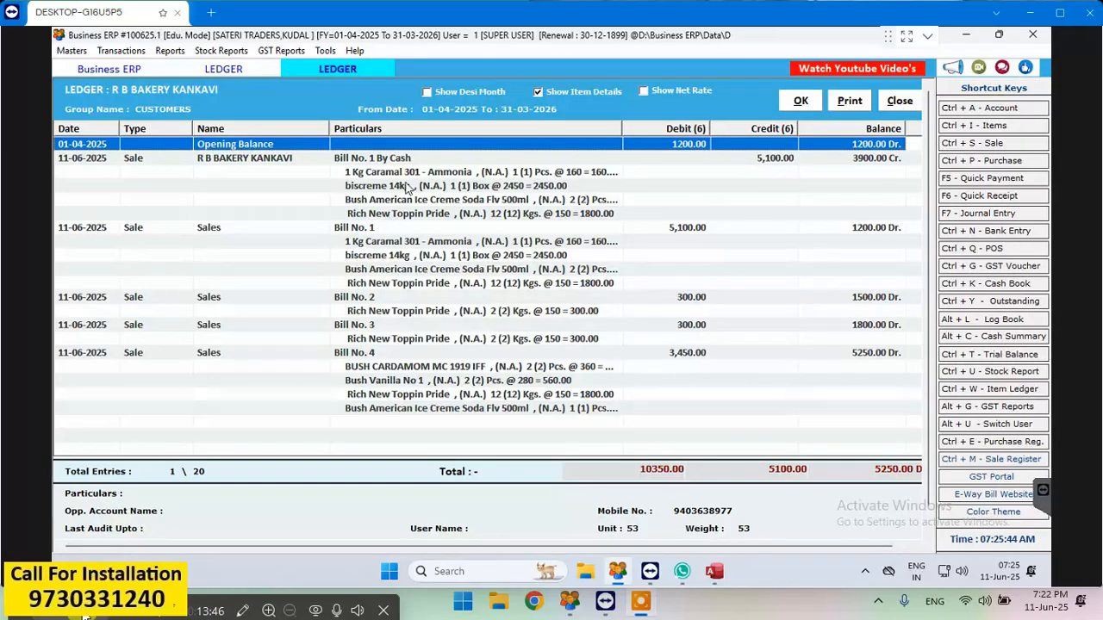
click(846, 102)
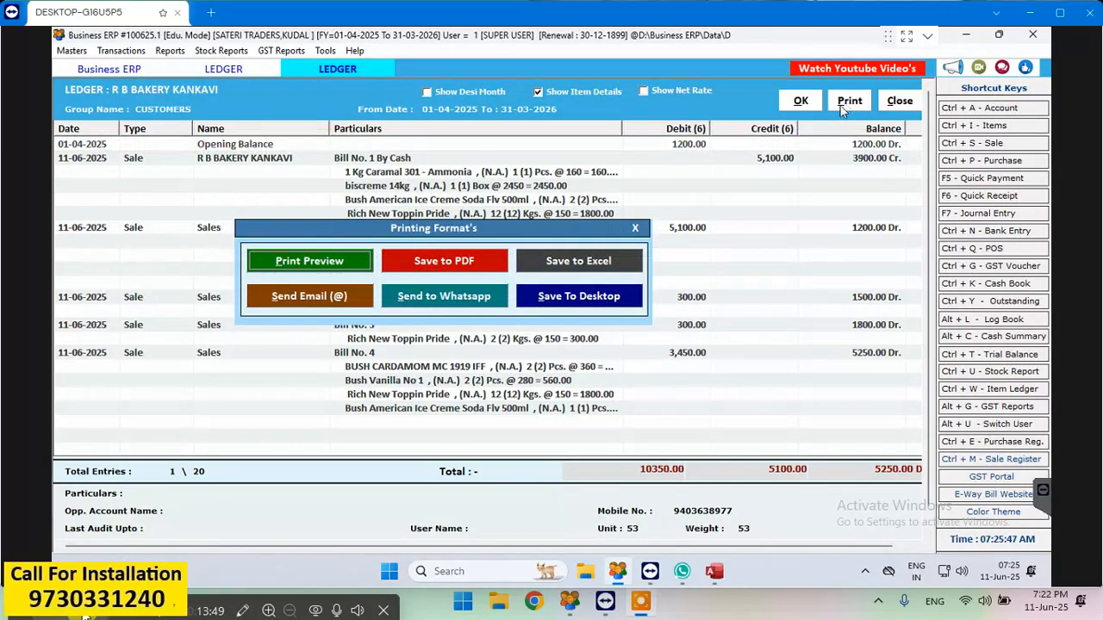
click(335, 270)
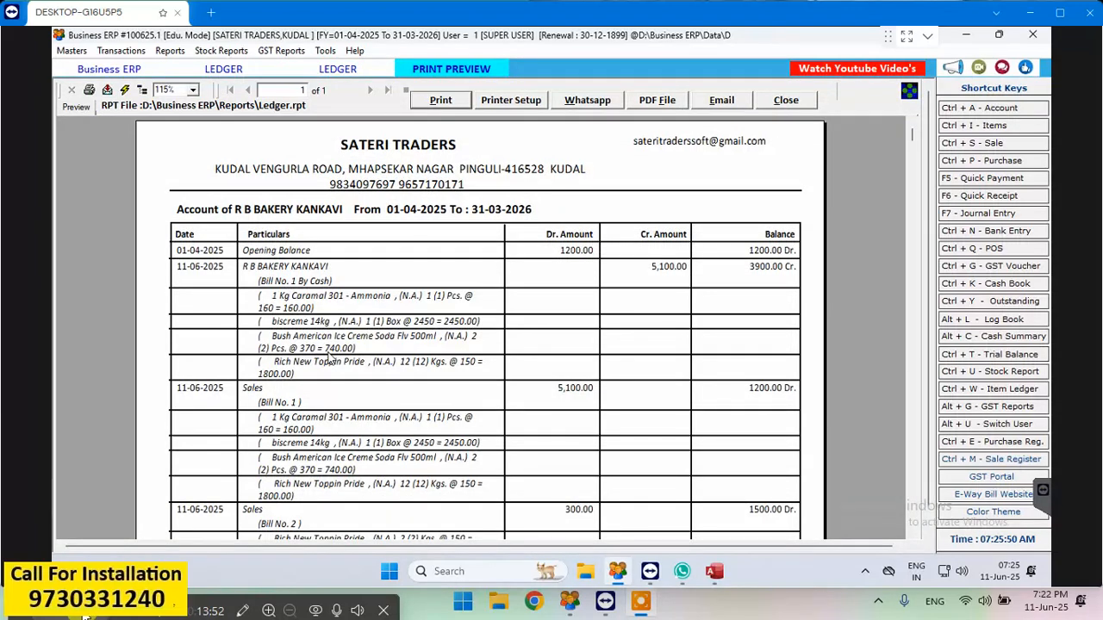
scroll(336, 356, down, 5)
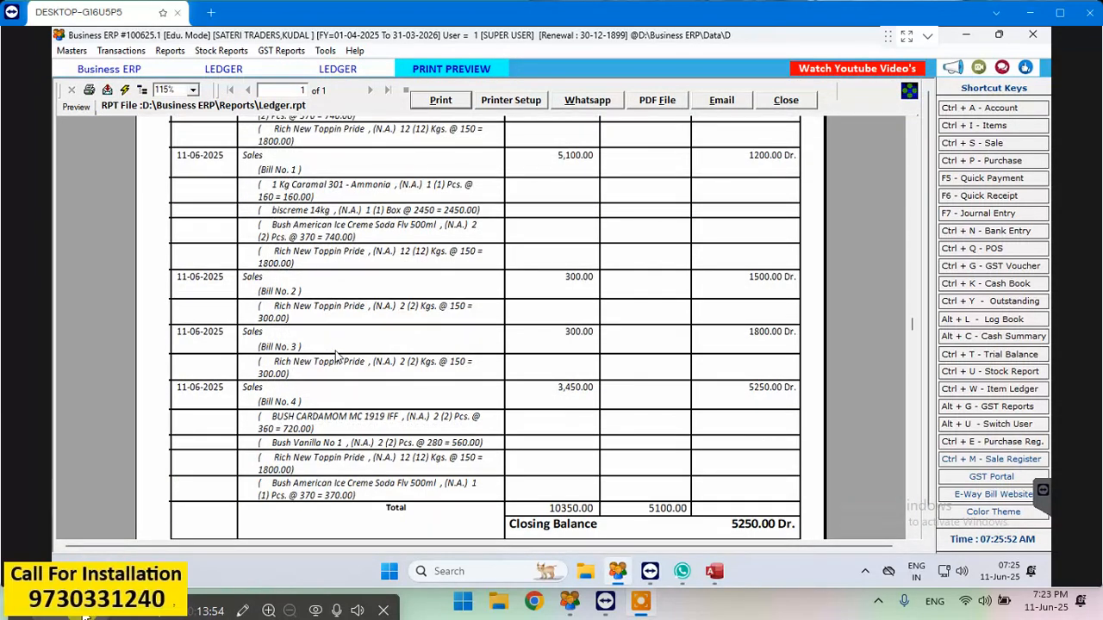
scroll(337, 355, up, 5)
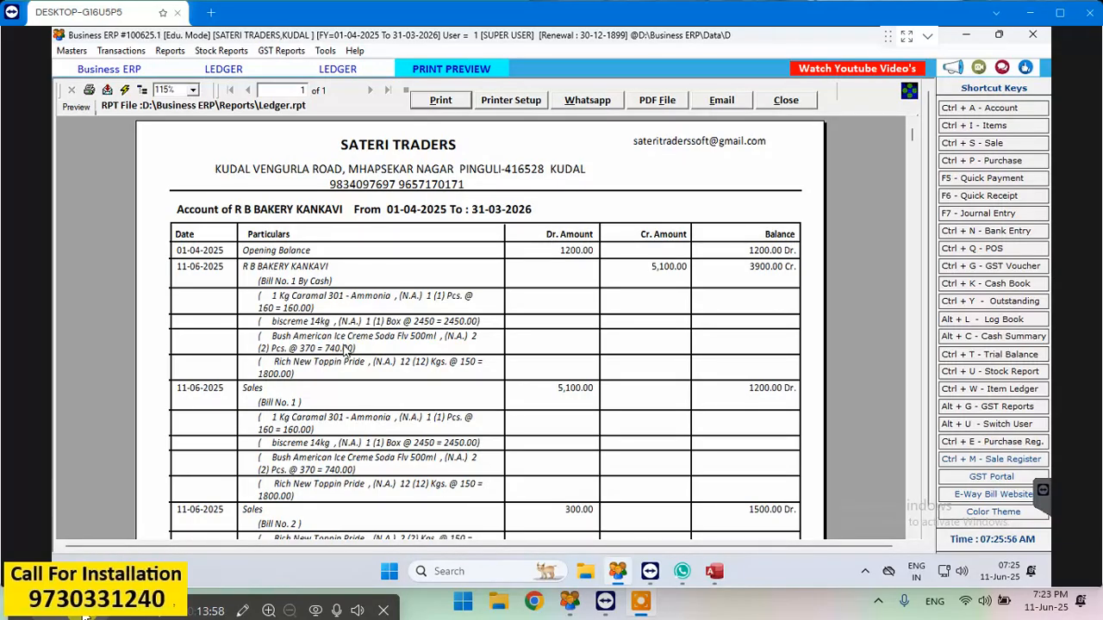
click(785, 101)
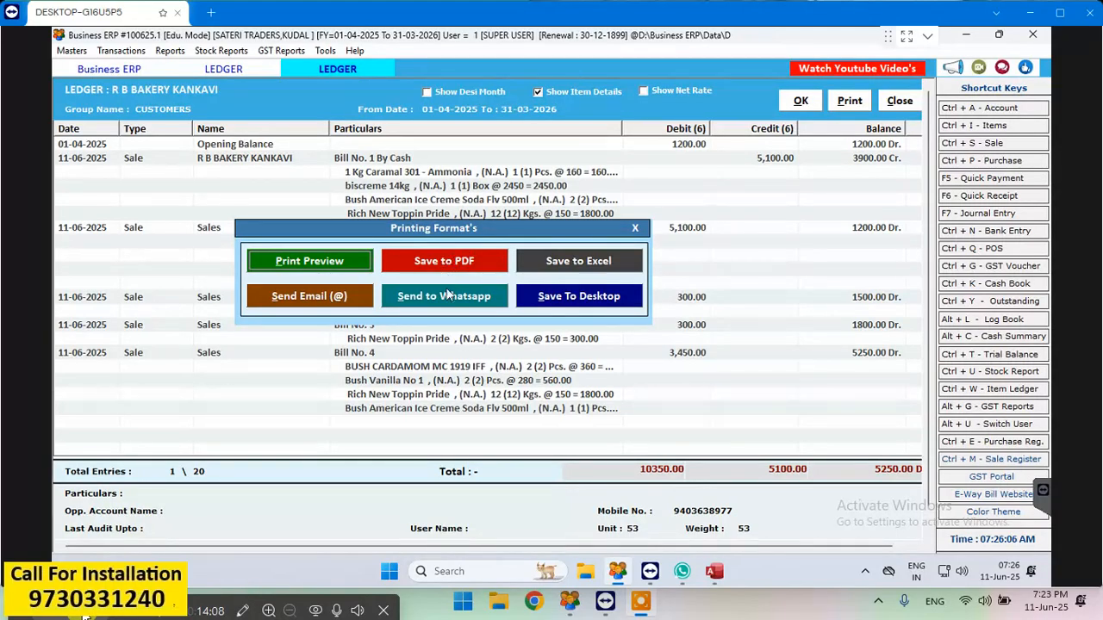
- Send the itemised R B BAKERY KANKAVI ledger to the customer's saved WhatsApp number, then close the preview, ledger and accounts list
click(448, 297)
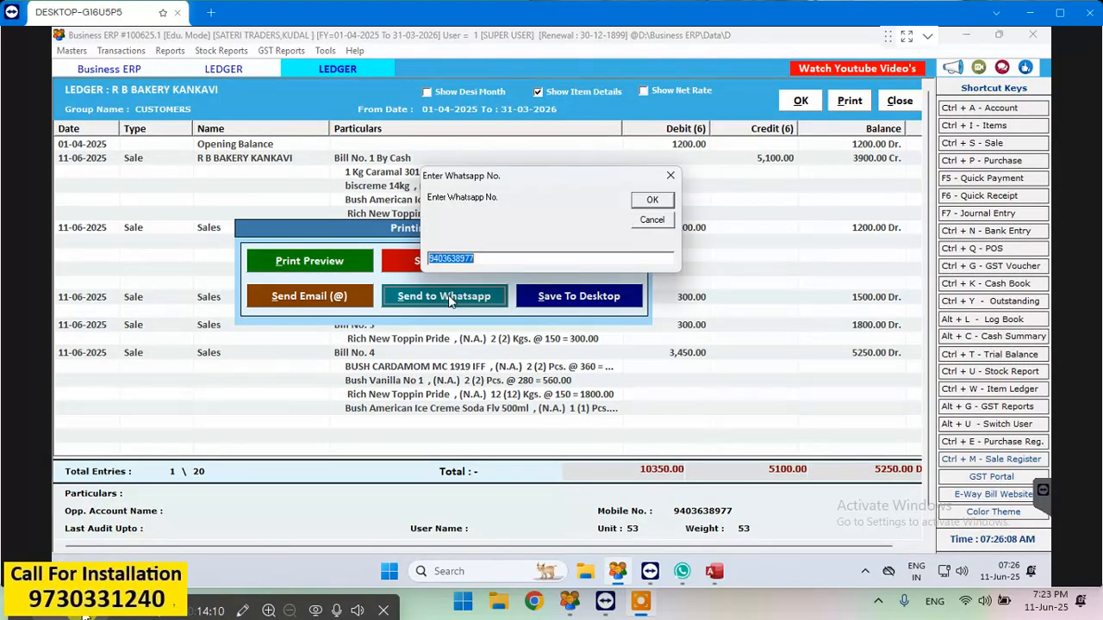
click(652, 201)
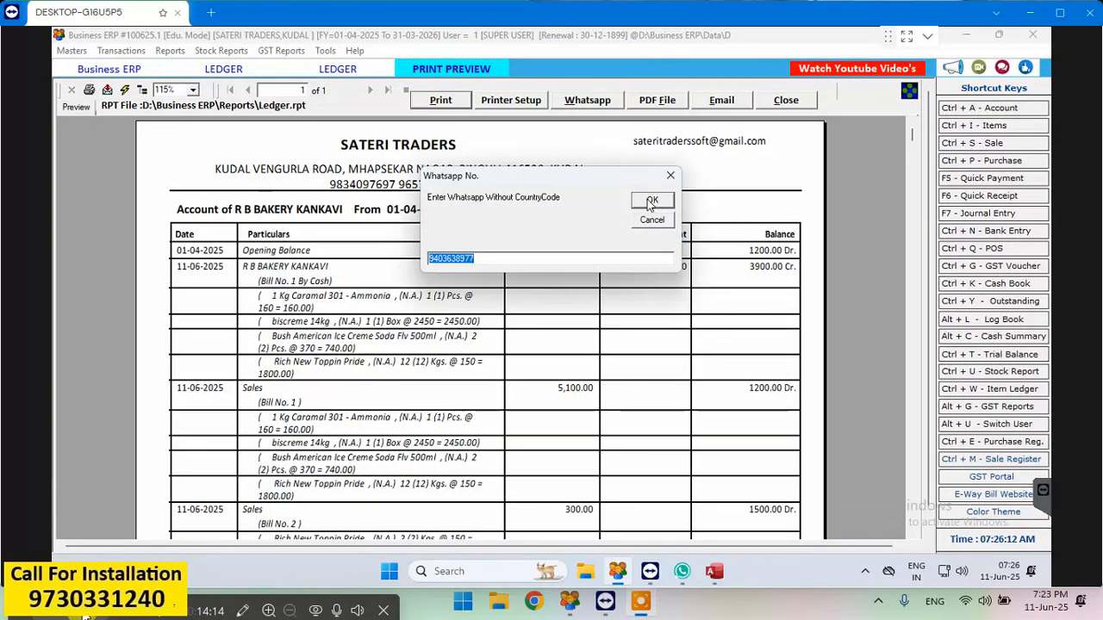
click(652, 203)
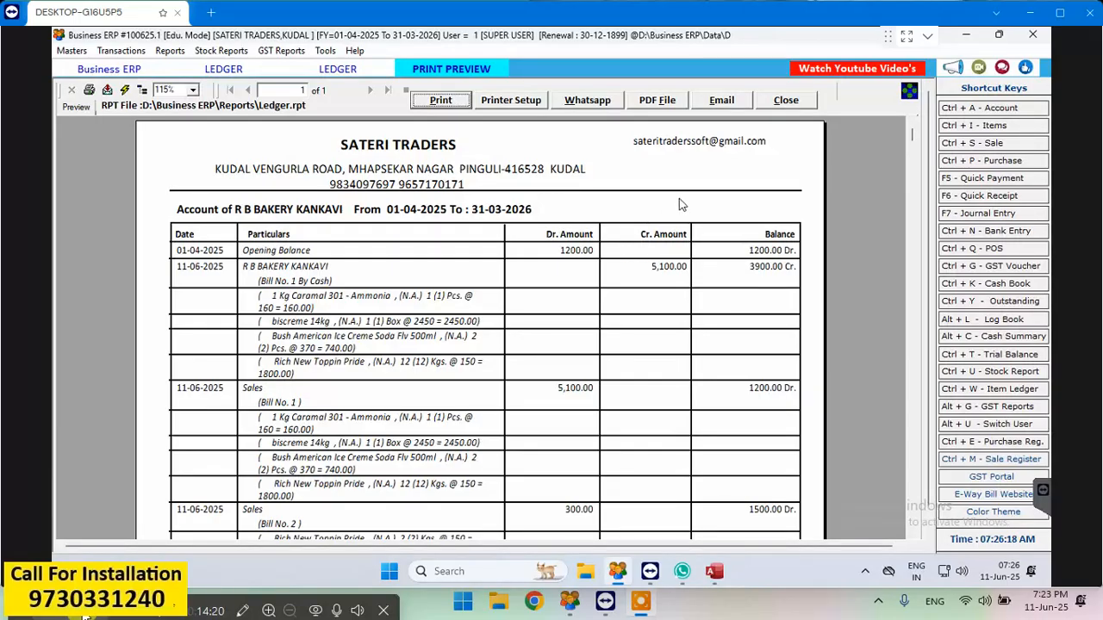
click(786, 101)
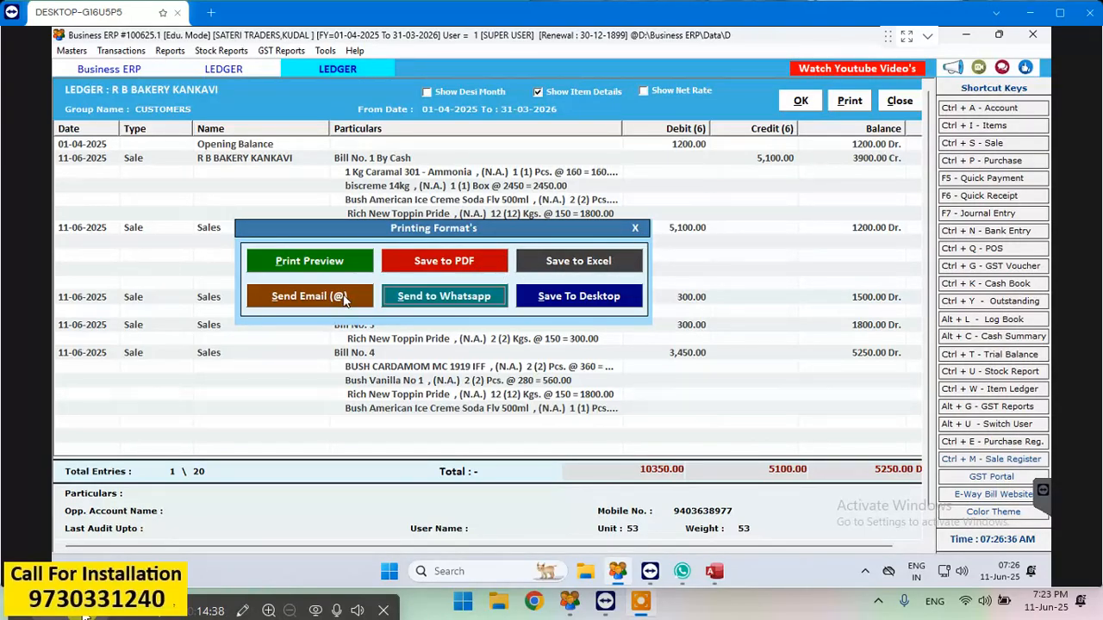
click(636, 231)
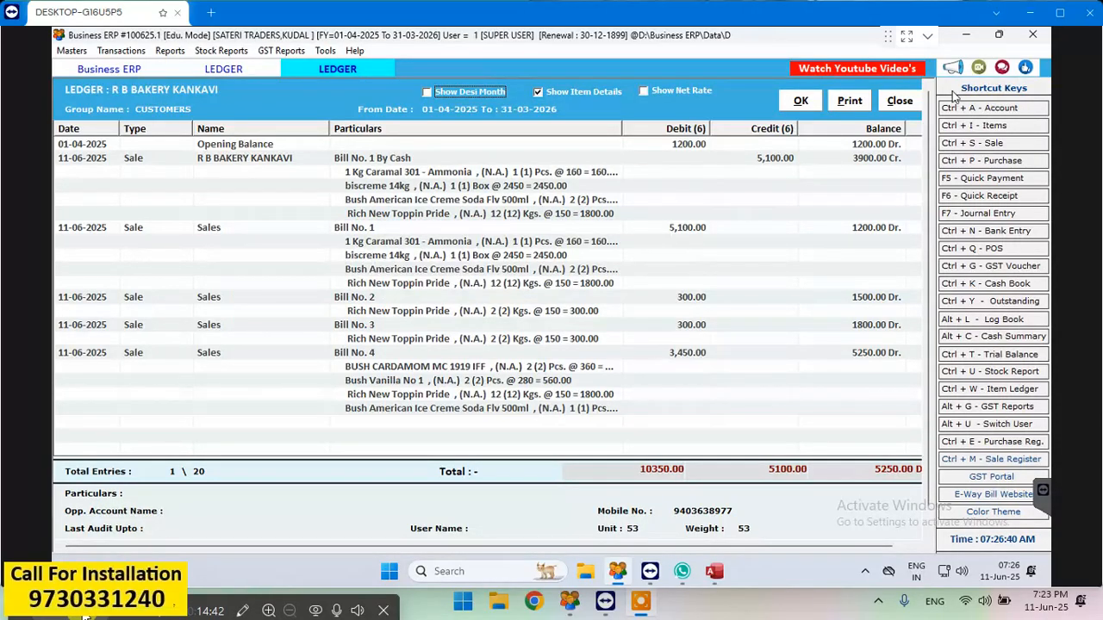
click(893, 104)
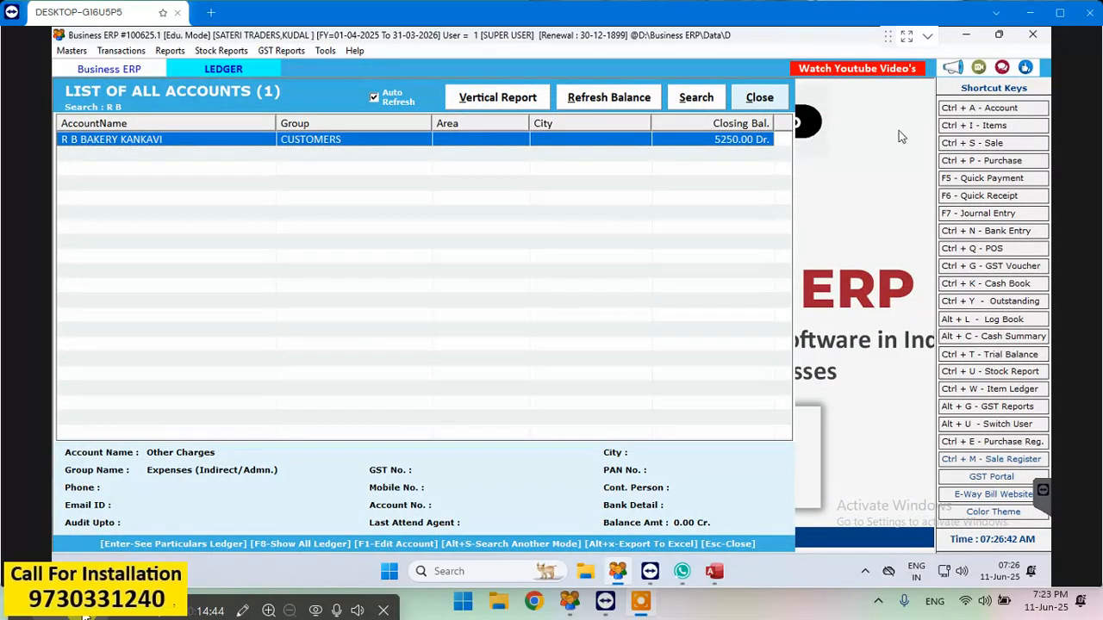
click(756, 98)
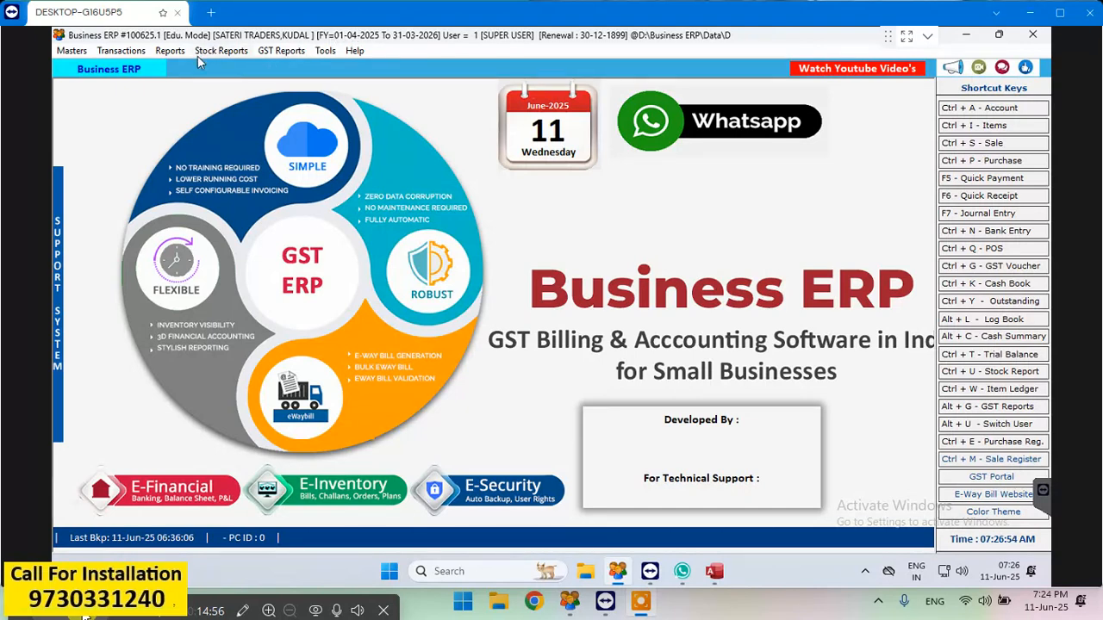
- Review the day book entries for 11-06-2025 and close the day book
click(166, 52)
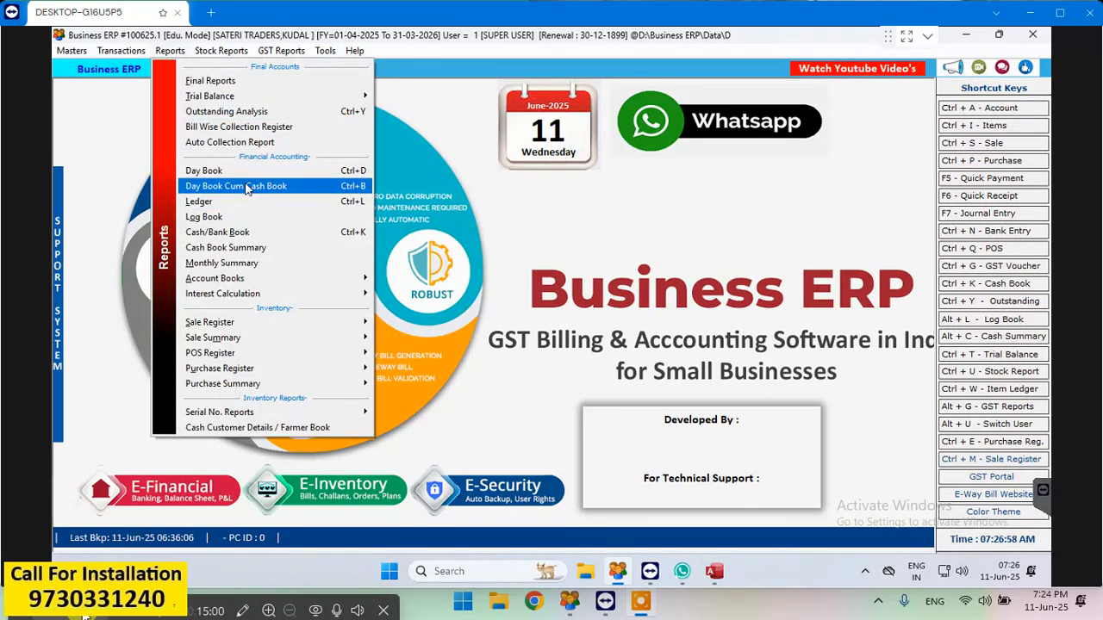
click(241, 171)
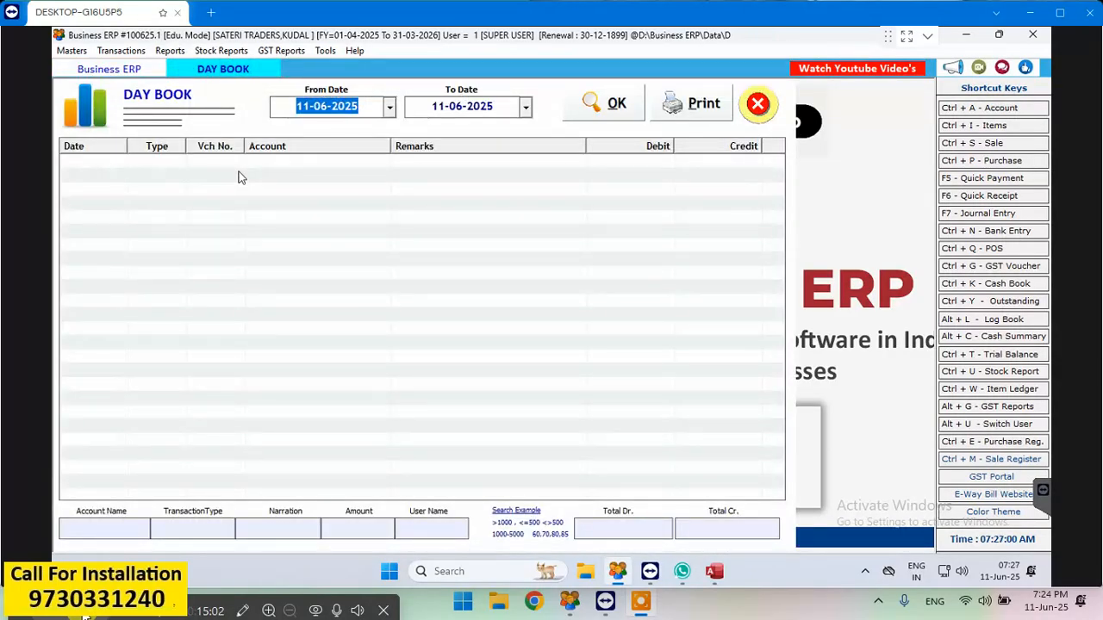
click(618, 110)
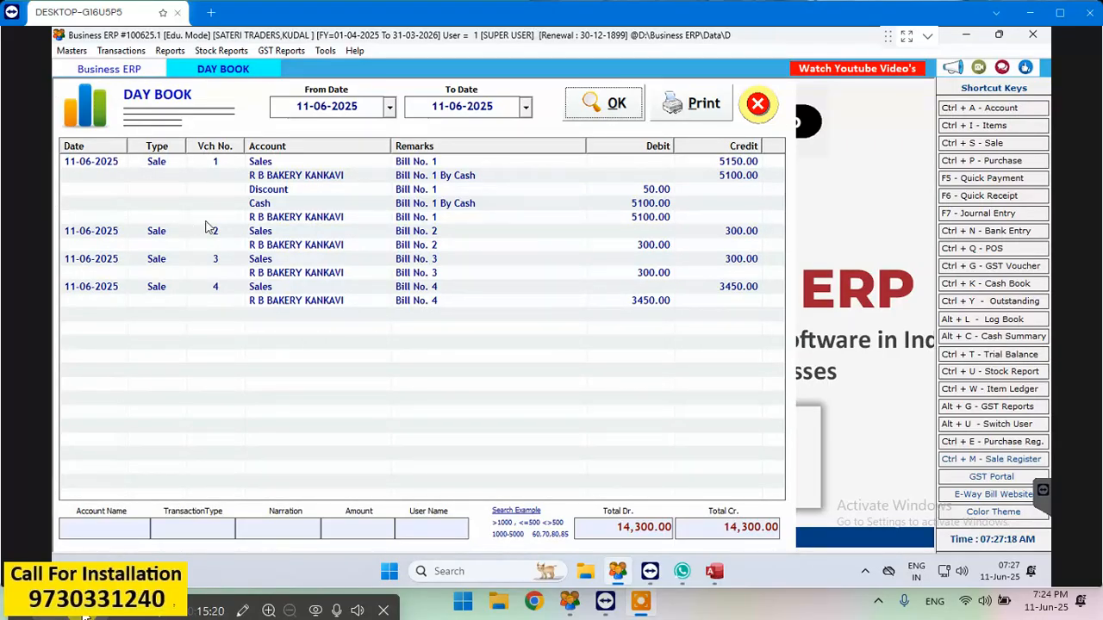
click(757, 104)
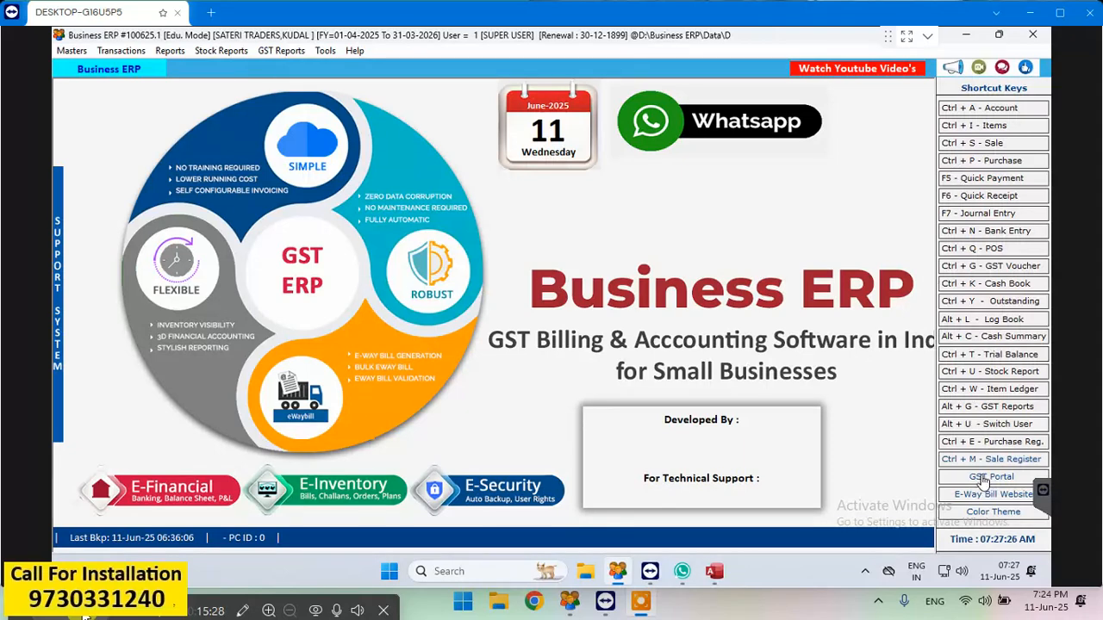
- Exit the company with a backup saved to D:\Business ERP\Backup\SATERI_TRADERS_2526\
click(1040, 36)
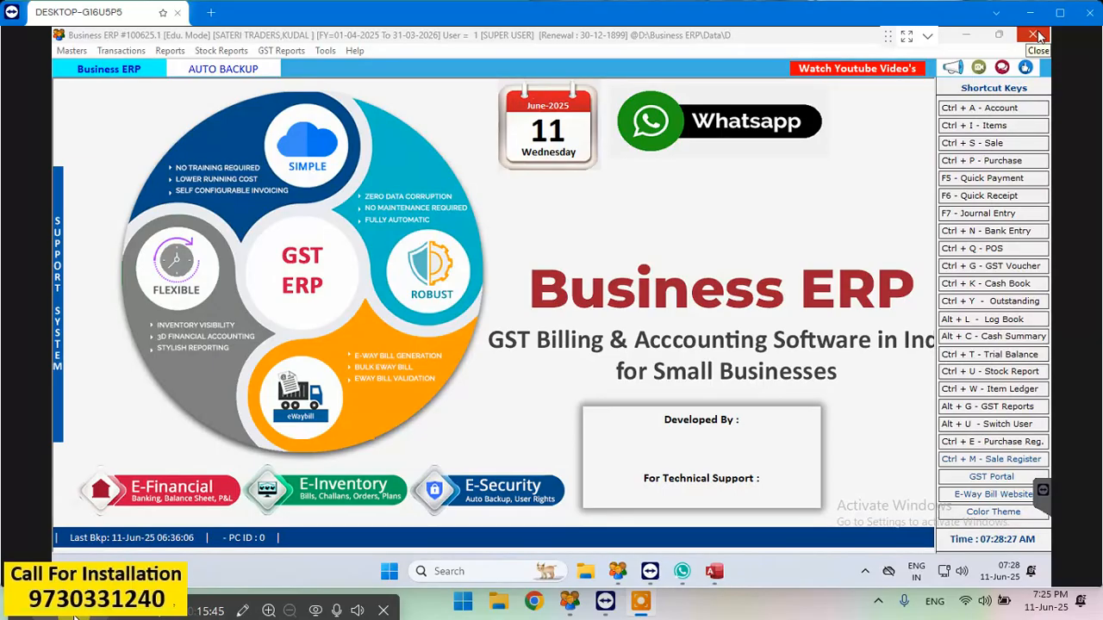
click(205, 69)
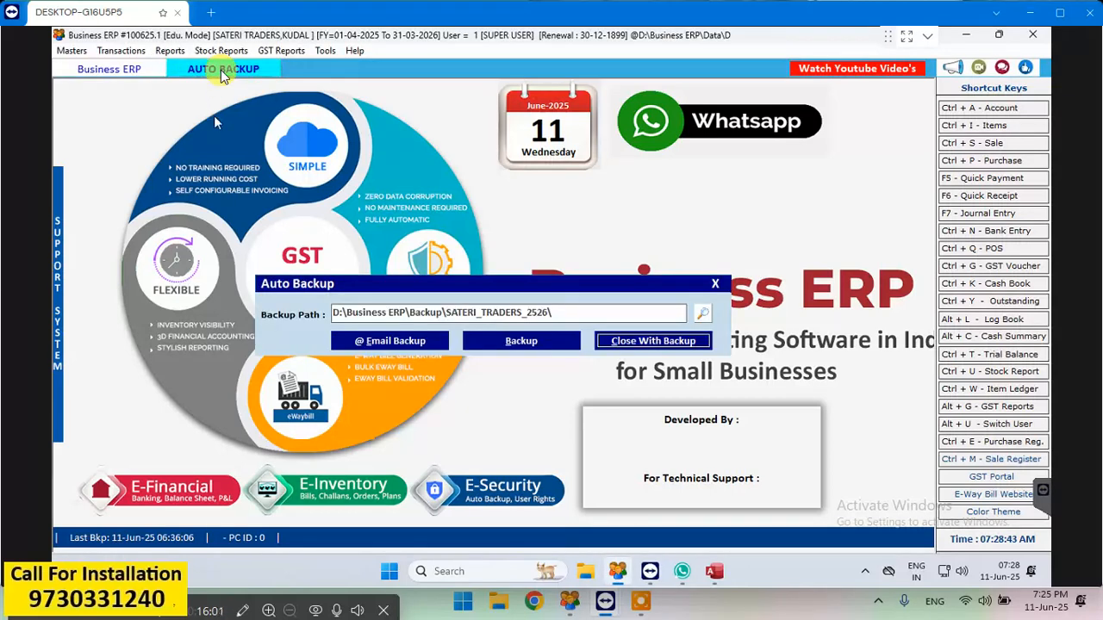
click(614, 342)
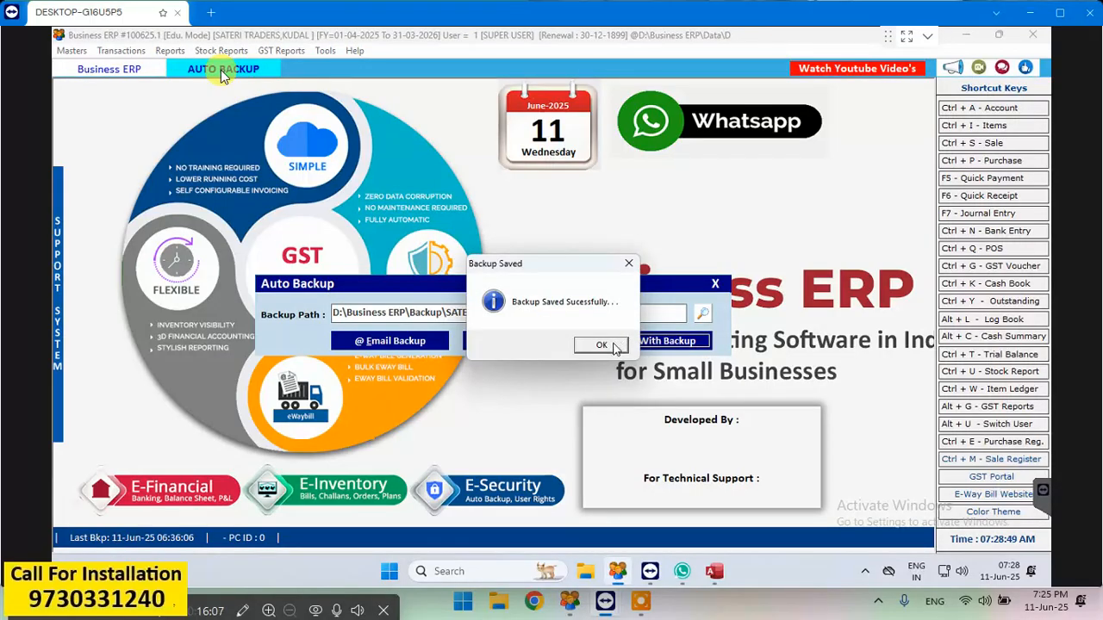
click(602, 345)
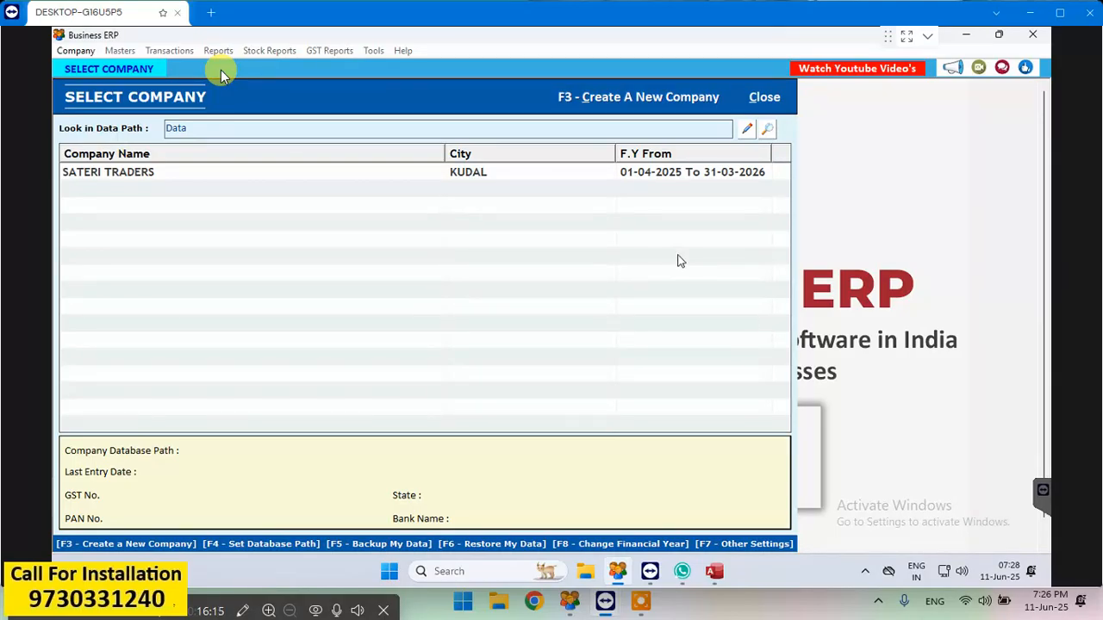
- Open the SATERI TRADERS company and log in with the username and account password
double_click(351, 176)
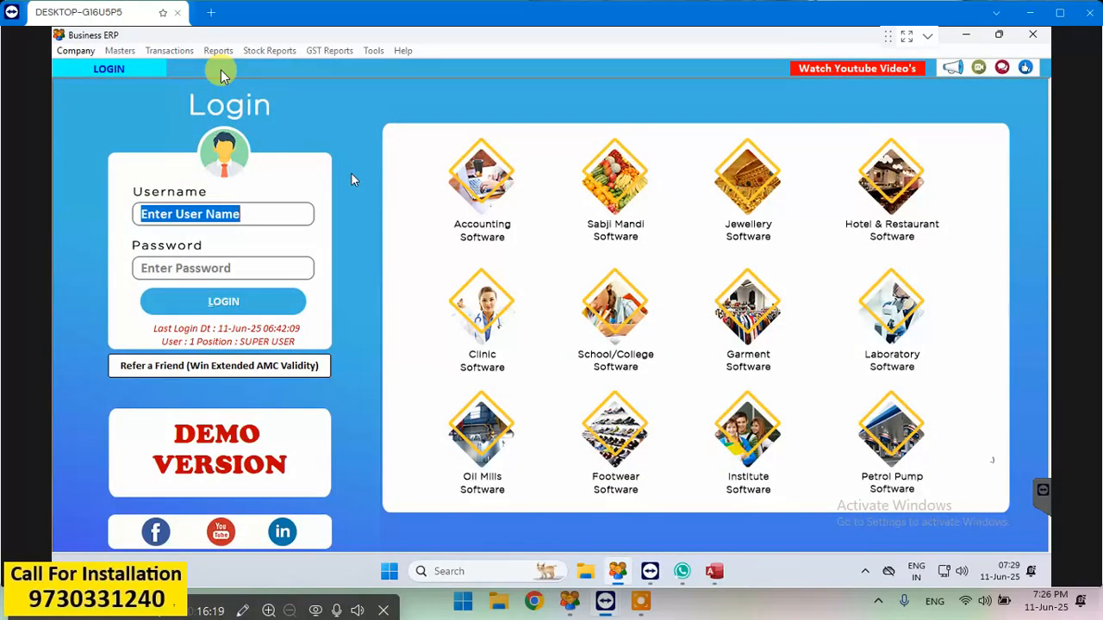
text(1)
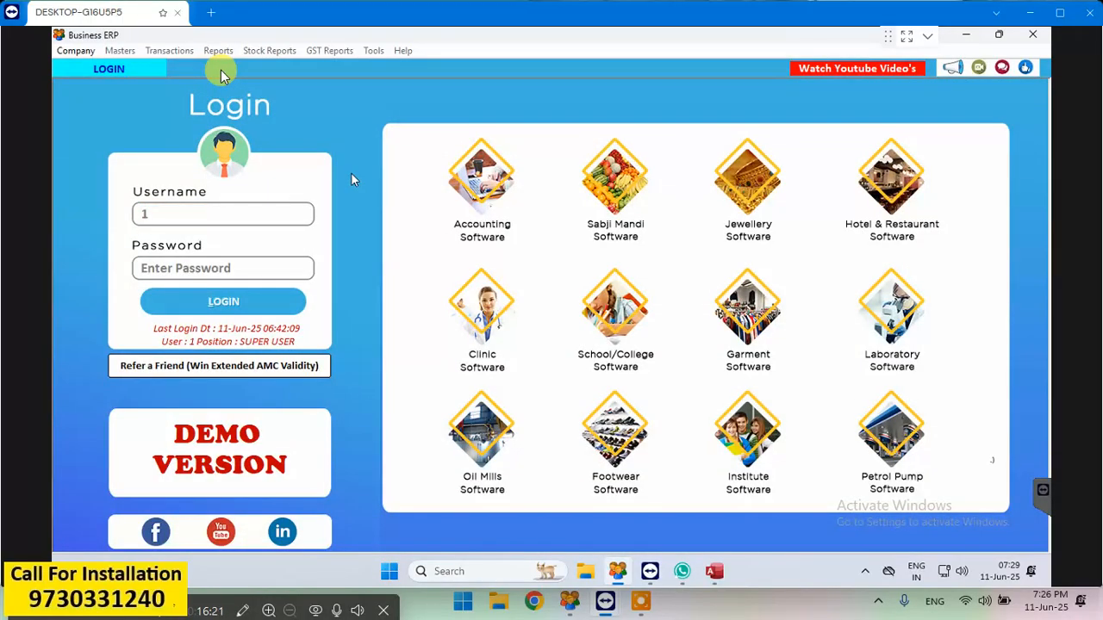
key(Return)
text(1)
key(Return)
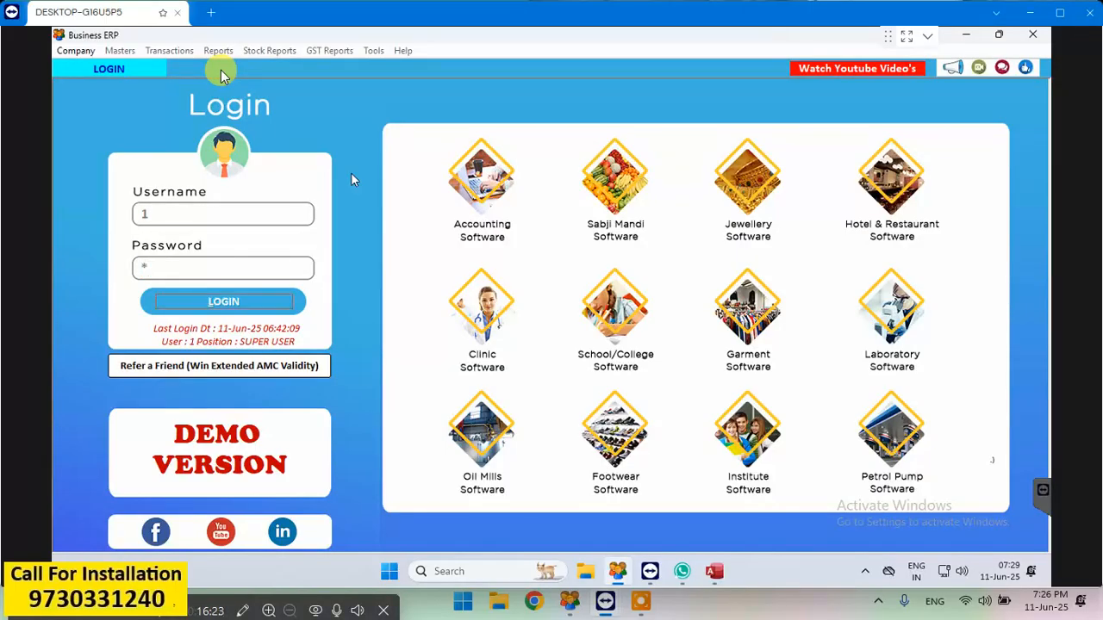
key(Return)
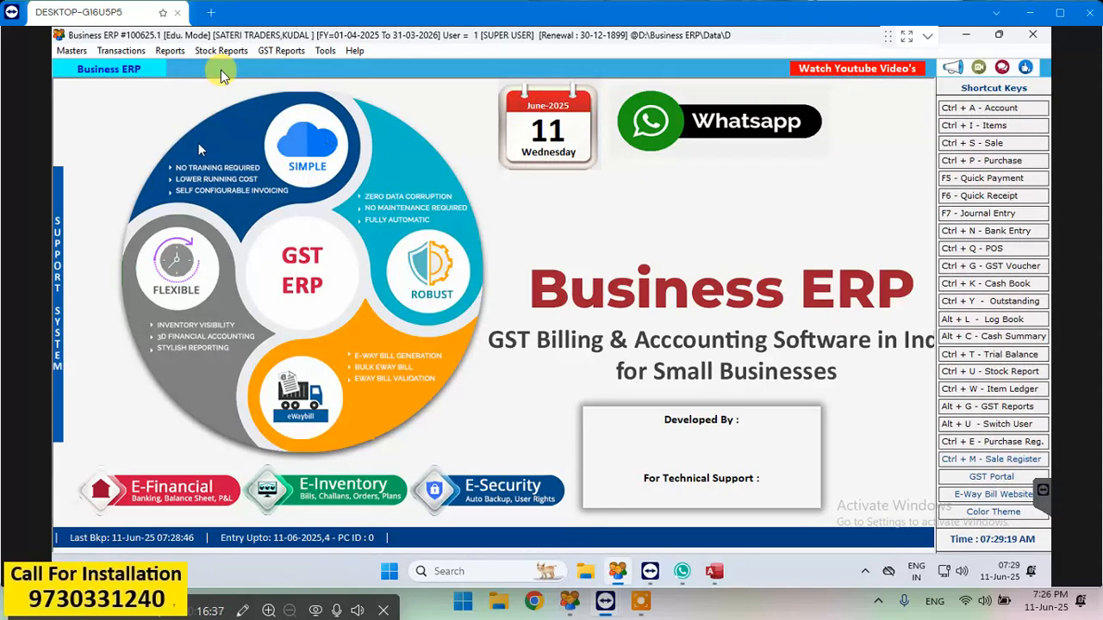
- Open the list of sale bills for 11-06-2025
click(171, 52)
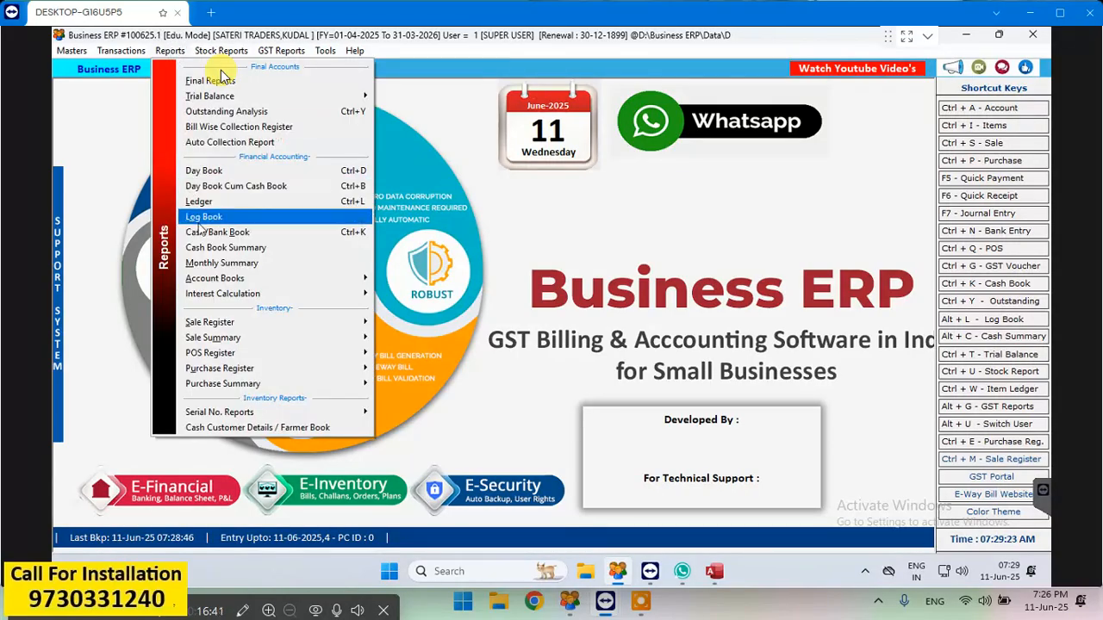
click(447, 239)
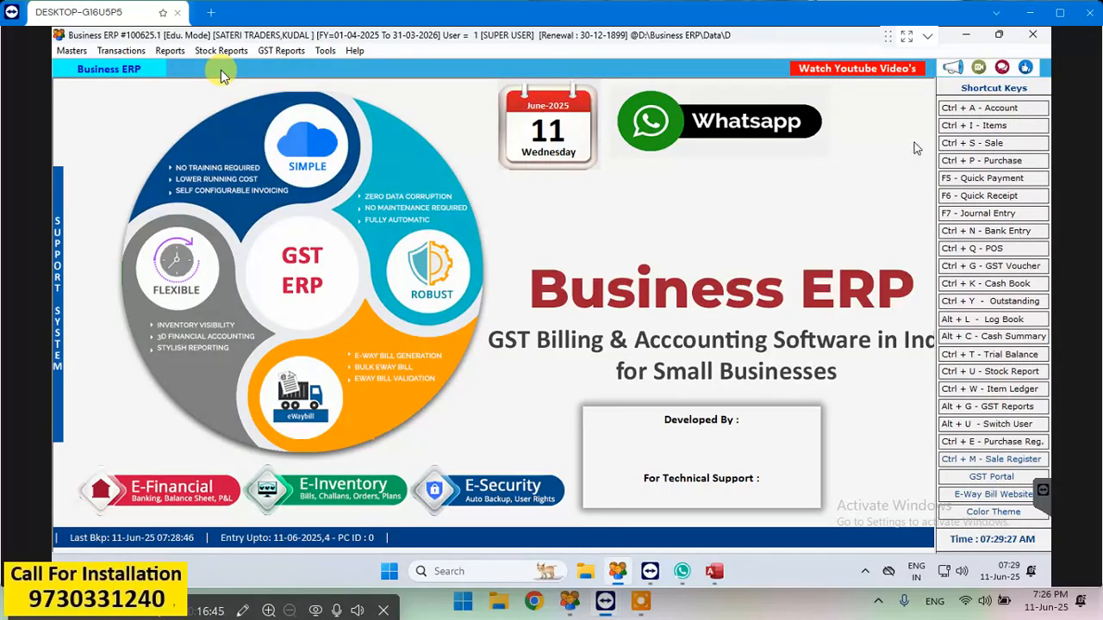
click(945, 144)
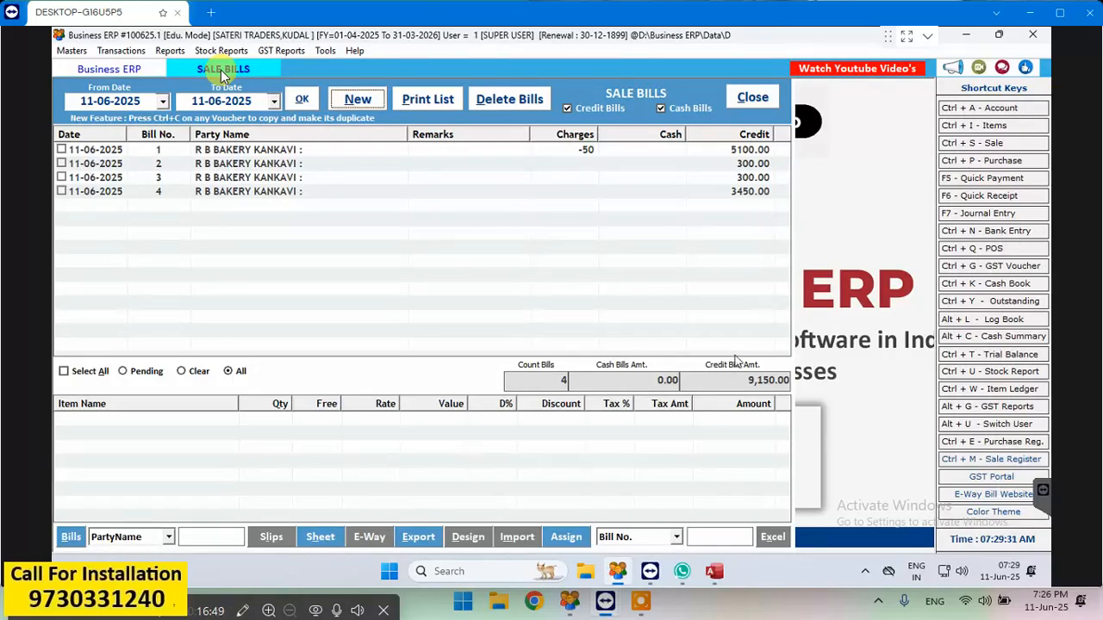
- Find R B BAKERY KANKAVI among the ledger accounts, review its detailed ledger from 01-04-2025 to 31-03-2026, and close it
click(170, 50)
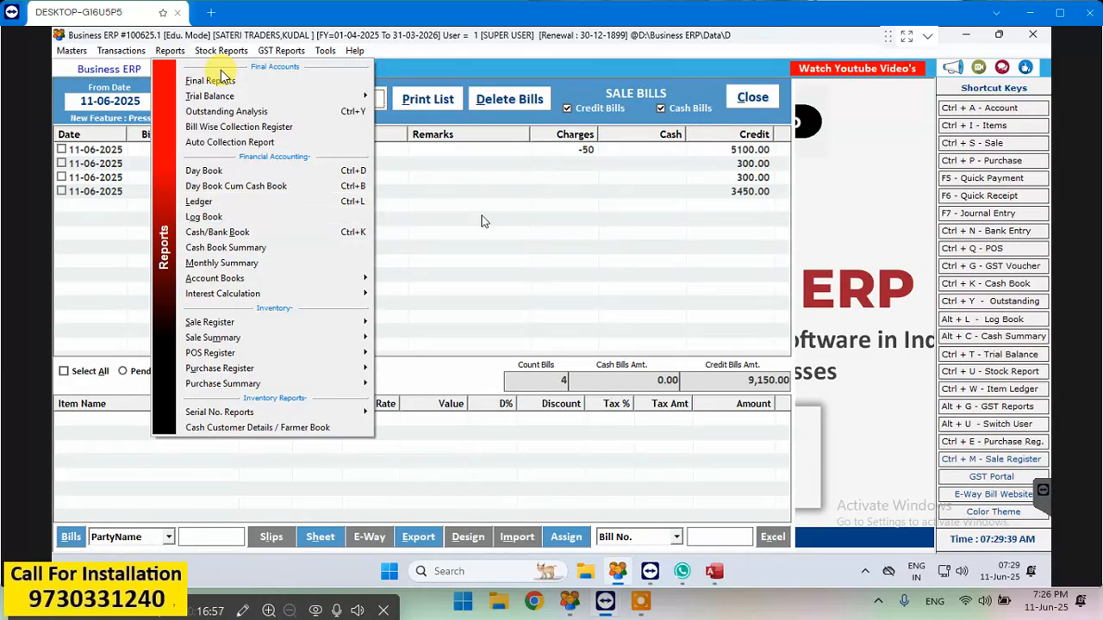
click(204, 204)
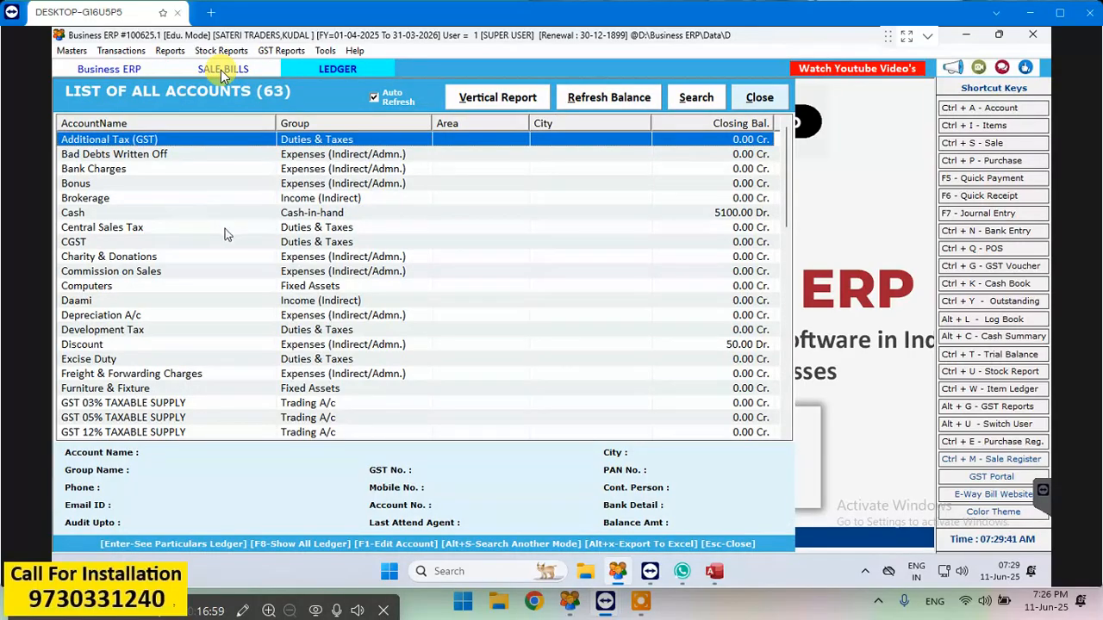
text(R B)
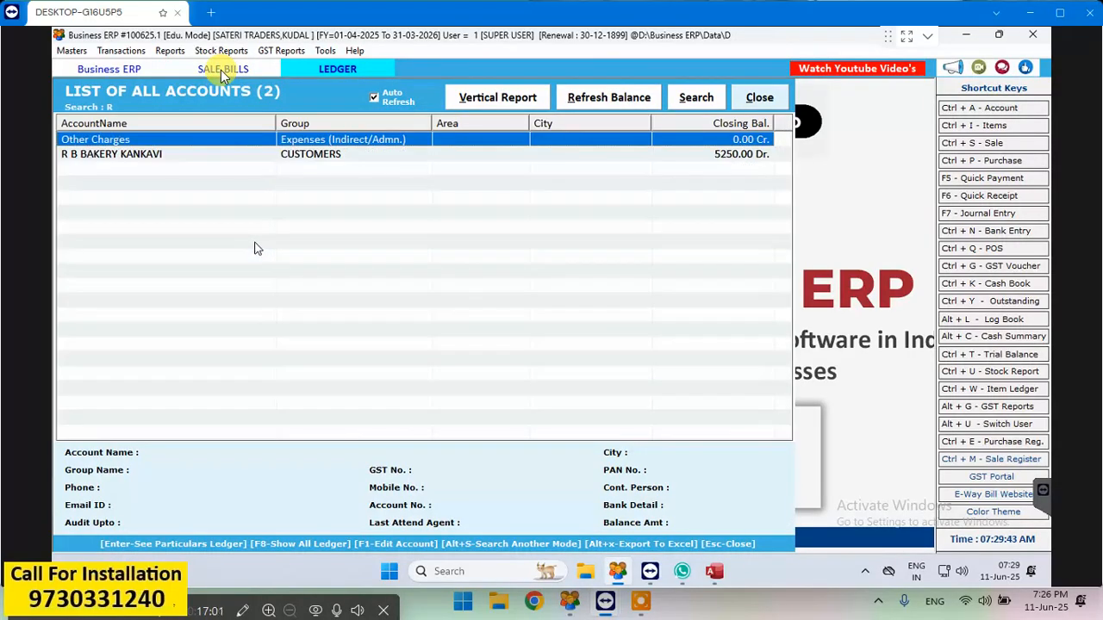
key(Return)
key(Return)
key(Return)
key(Return)
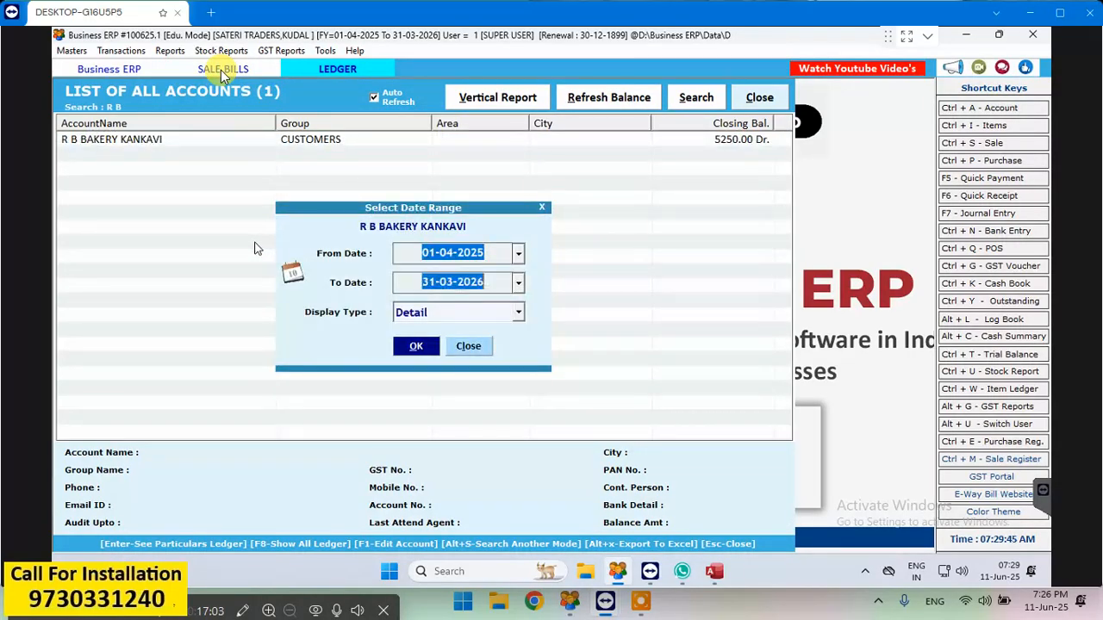
key(Return)
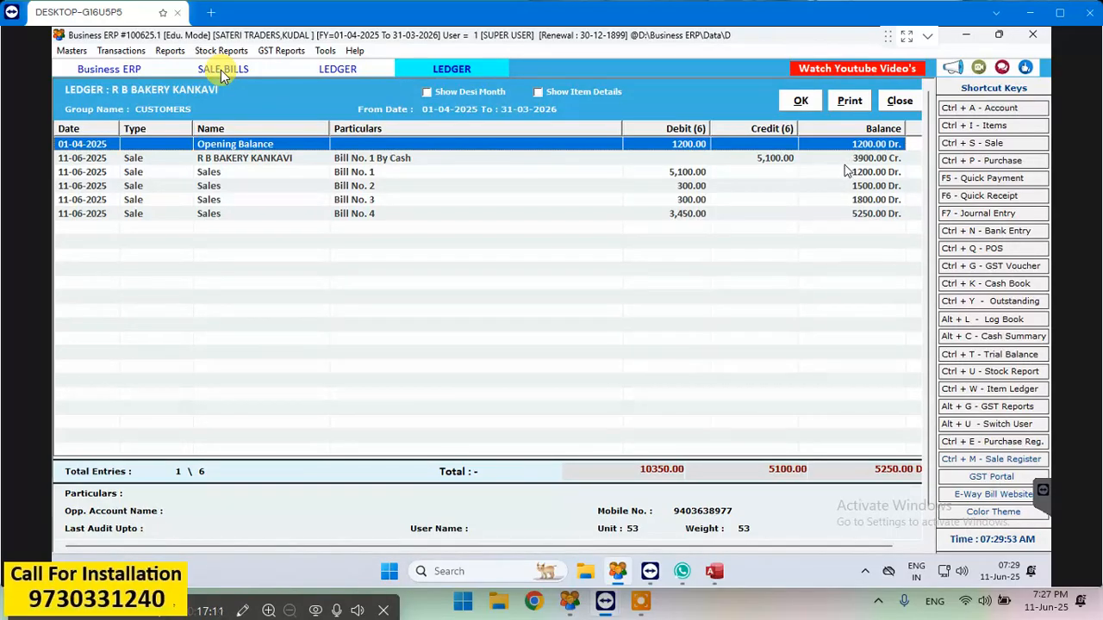
click(900, 101)
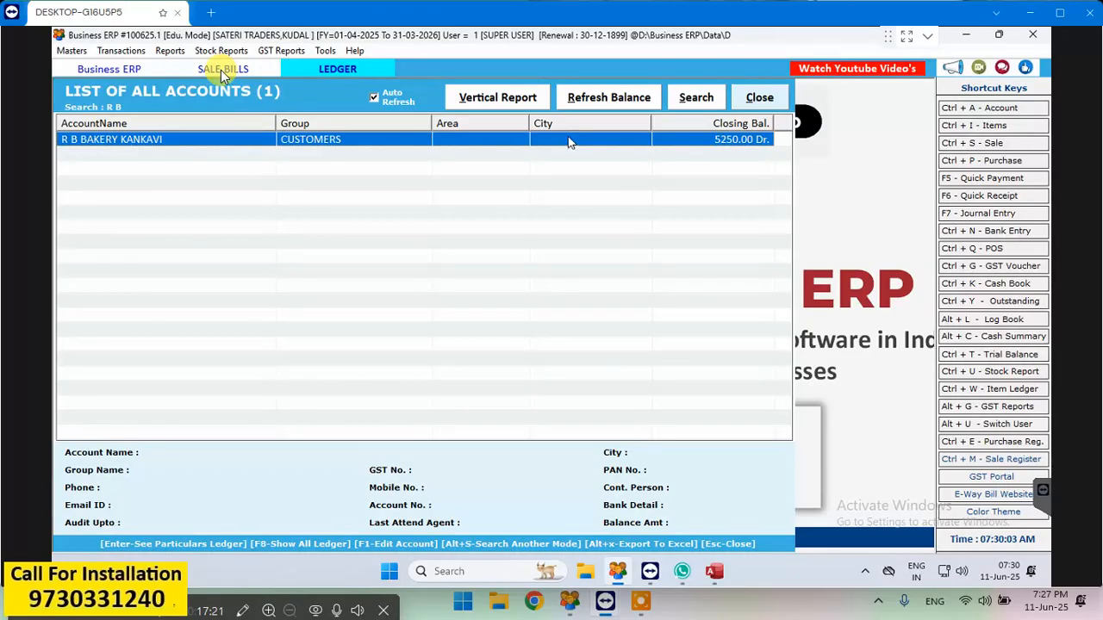
- Look at the address book and close it together with the accounts list and the sale bills list
click(999, 109)
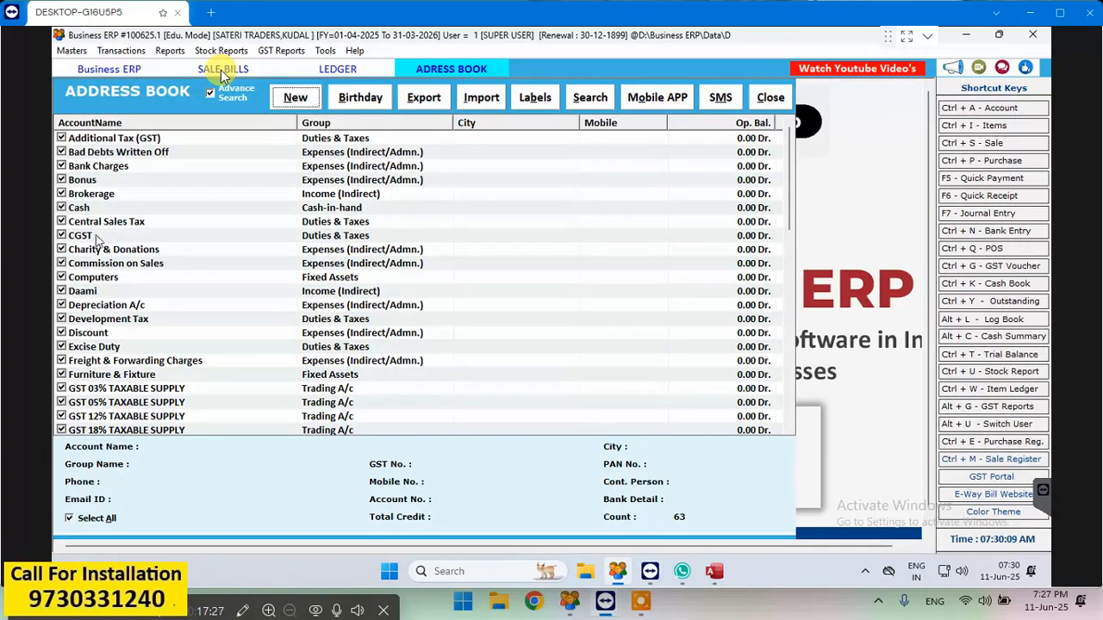
click(756, 99)
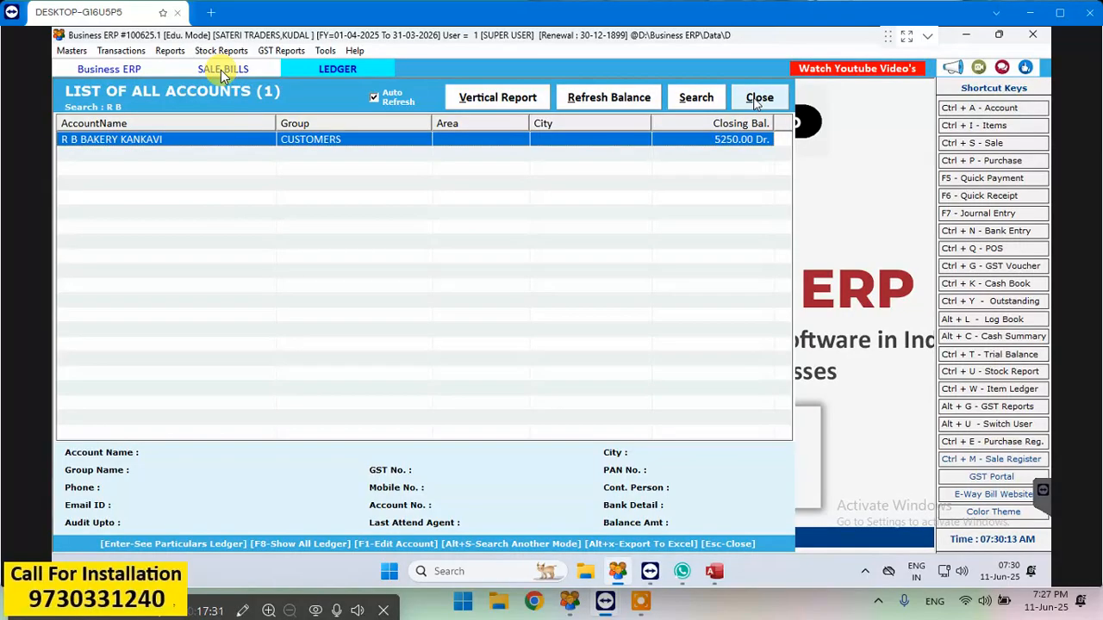
click(758, 100)
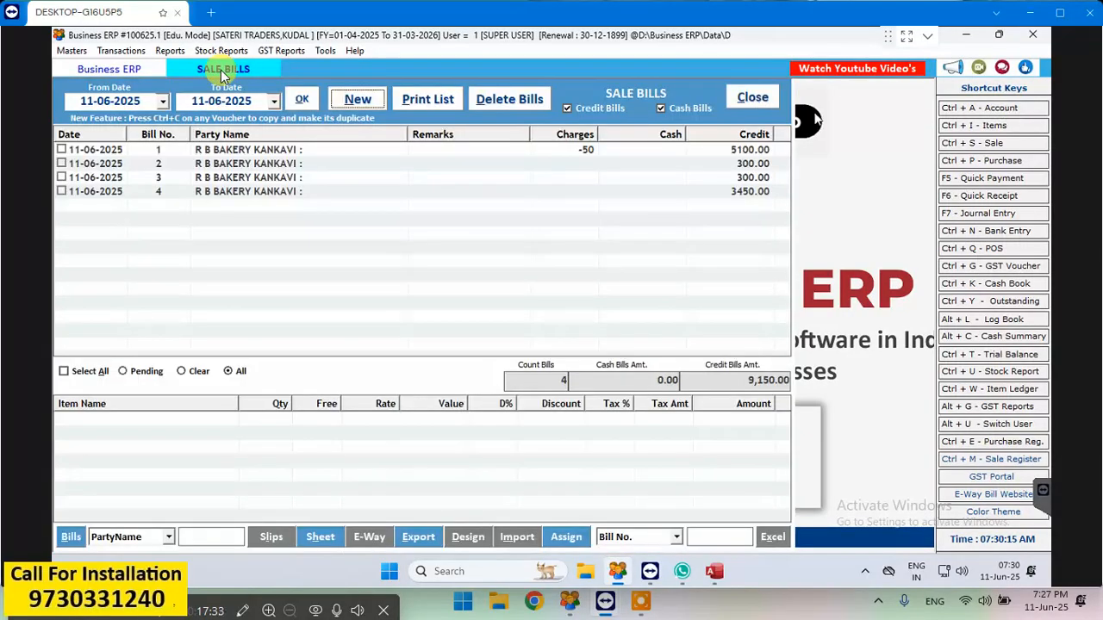
click(767, 97)
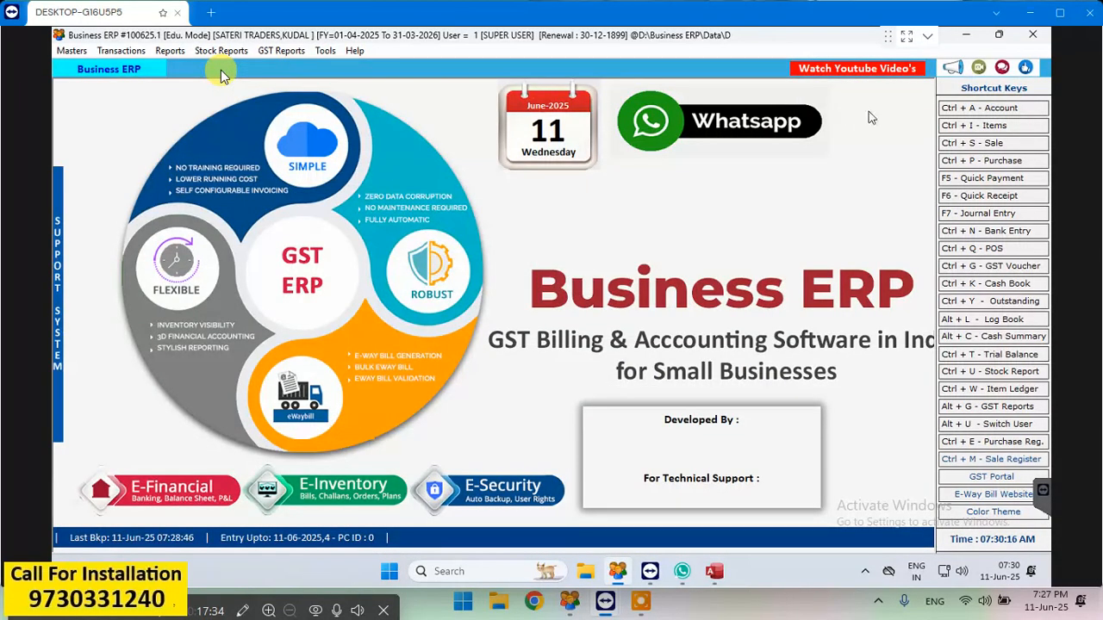
- Open a blank form for creating a new account from the address book
click(979, 109)
click(296, 97)
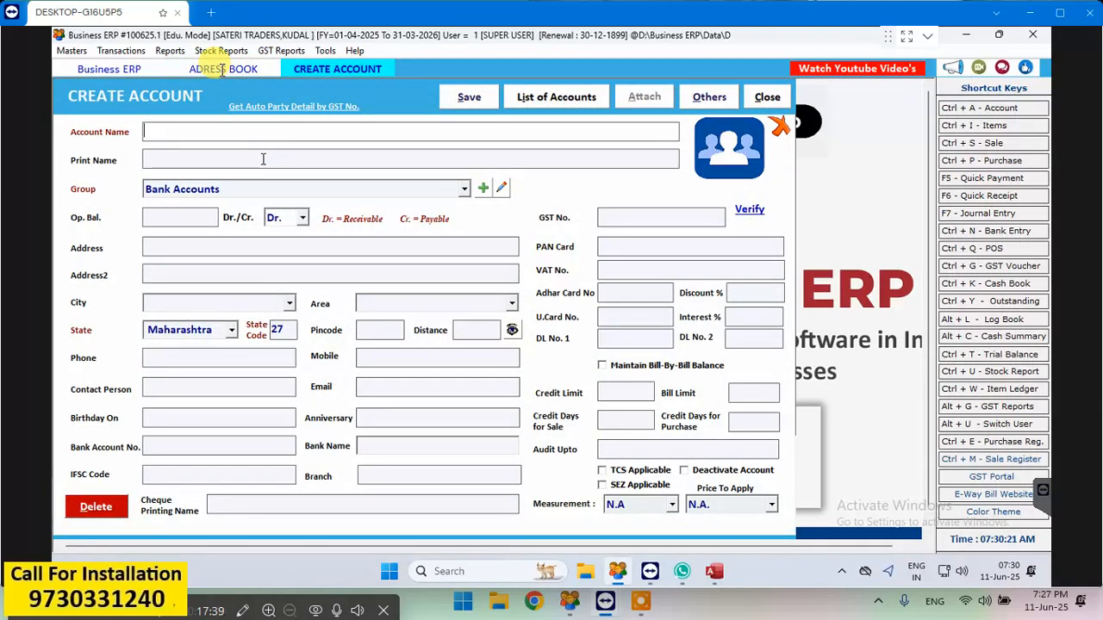
text(SAT)
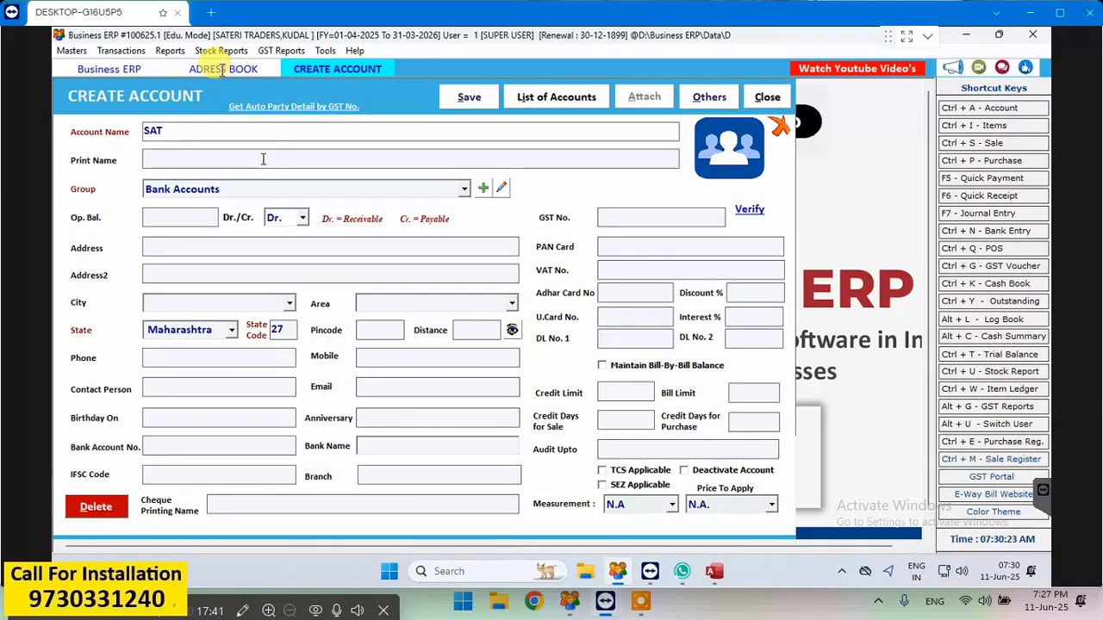
text(ERI)
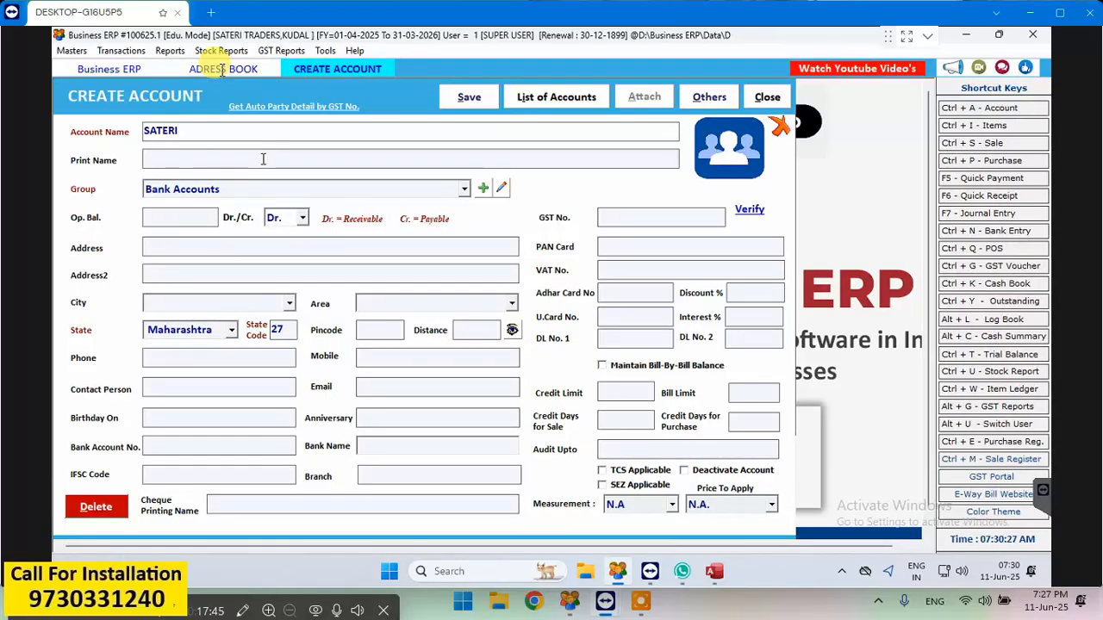
key(BackSpace)
key(BackSpace)
key(BackSpace)
key(BackSpace)
key(BackSpace)
key(BackSpace)
- Enter BANK OF INDIA as the account name and print name, and assign it to the Bank Accounts group
text(BAN)
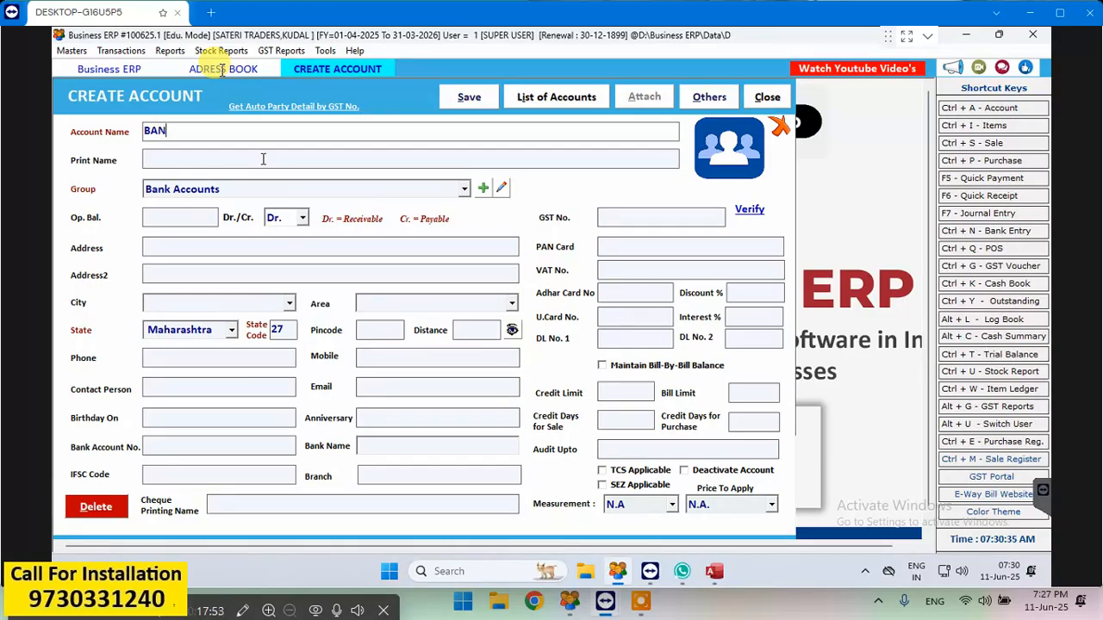
text(K OF INDIA)
key(Return)
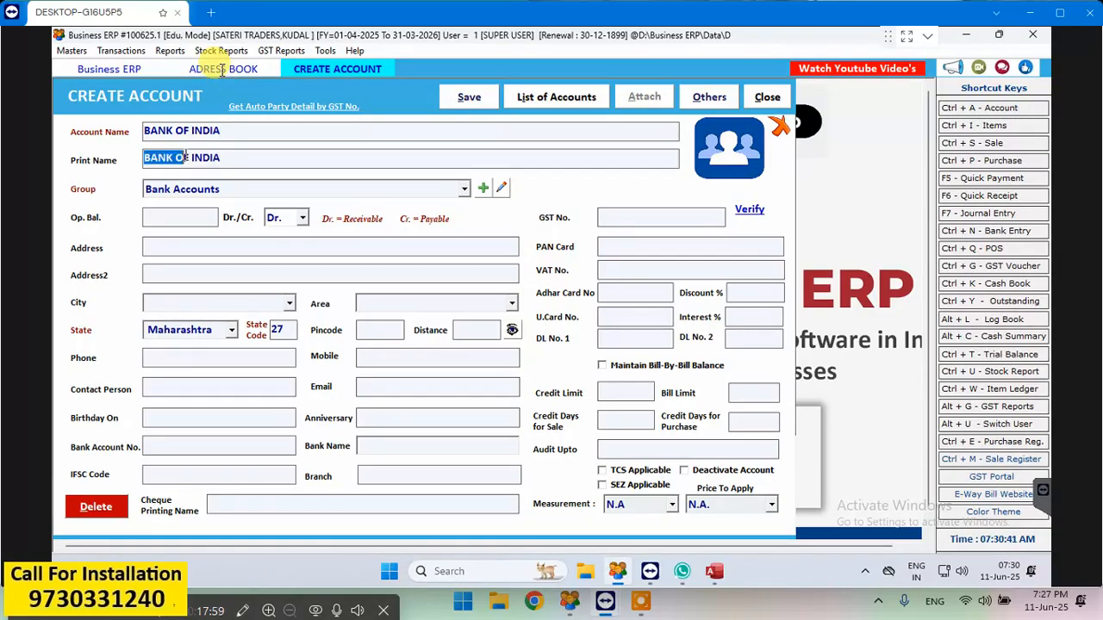
key(Return)
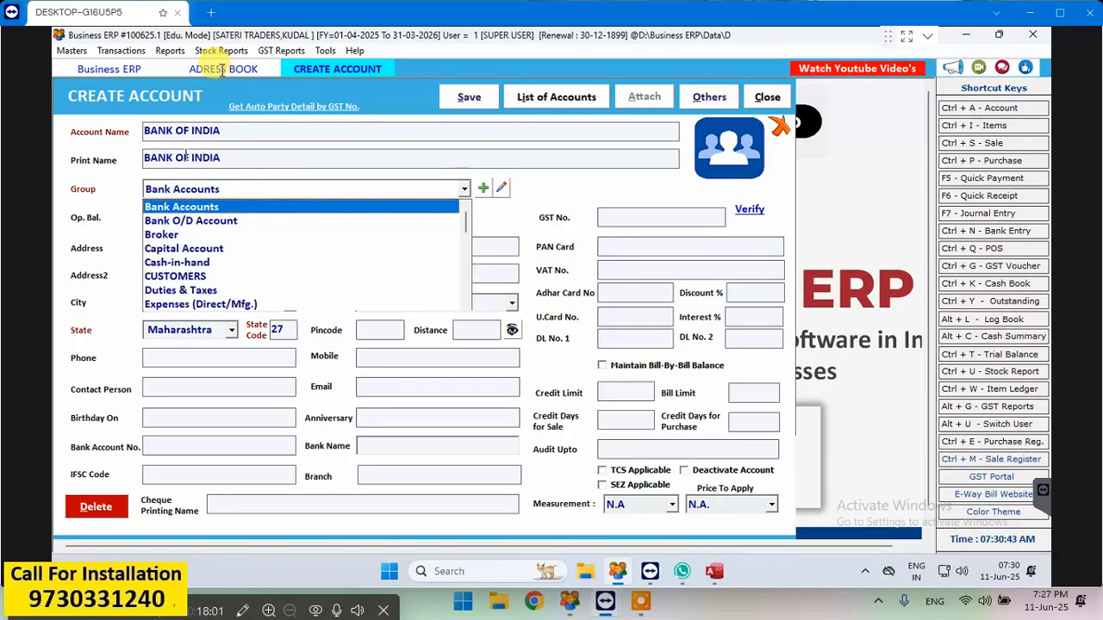
key(Return)
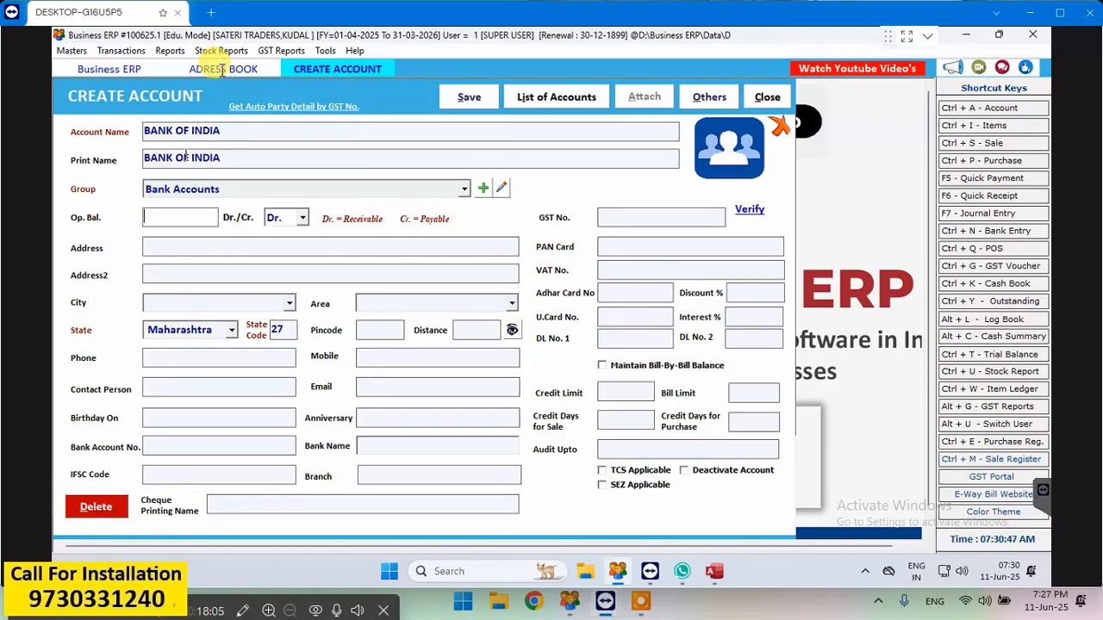
- Save the BANK OF INDIA account without an opening balance or address, and close the account form and address book
key(Return)
key(Return)
key(Return)
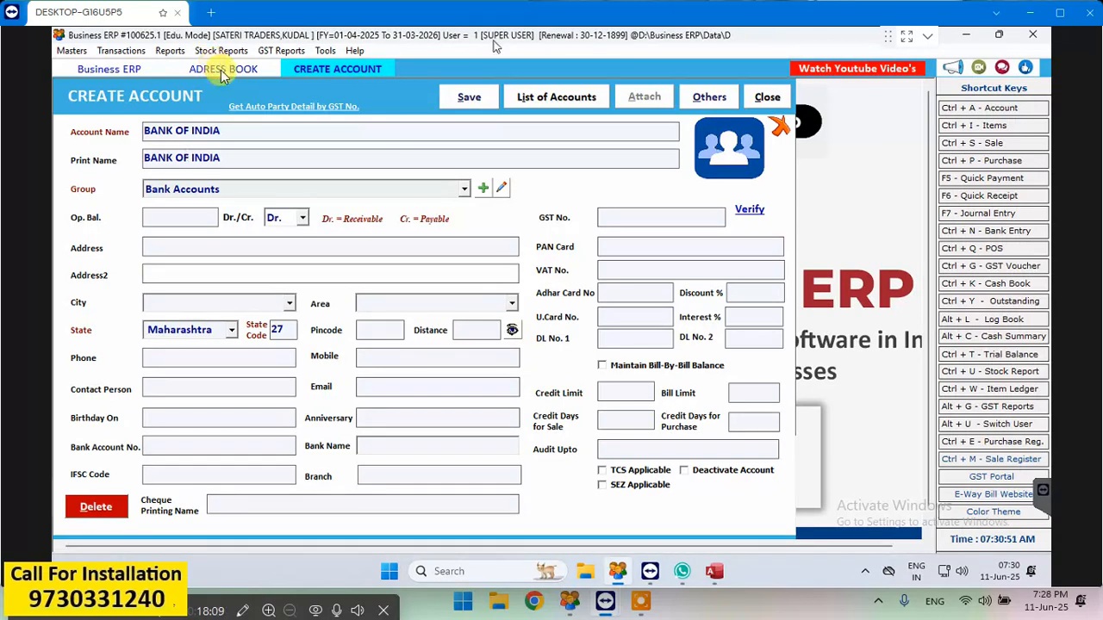
click(472, 97)
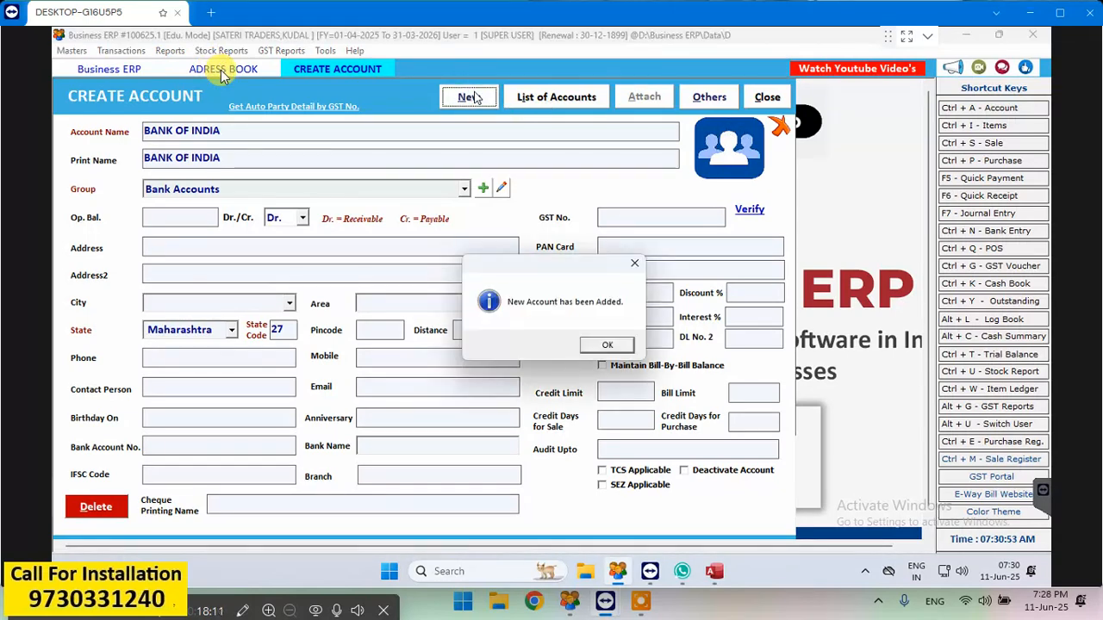
click(609, 349)
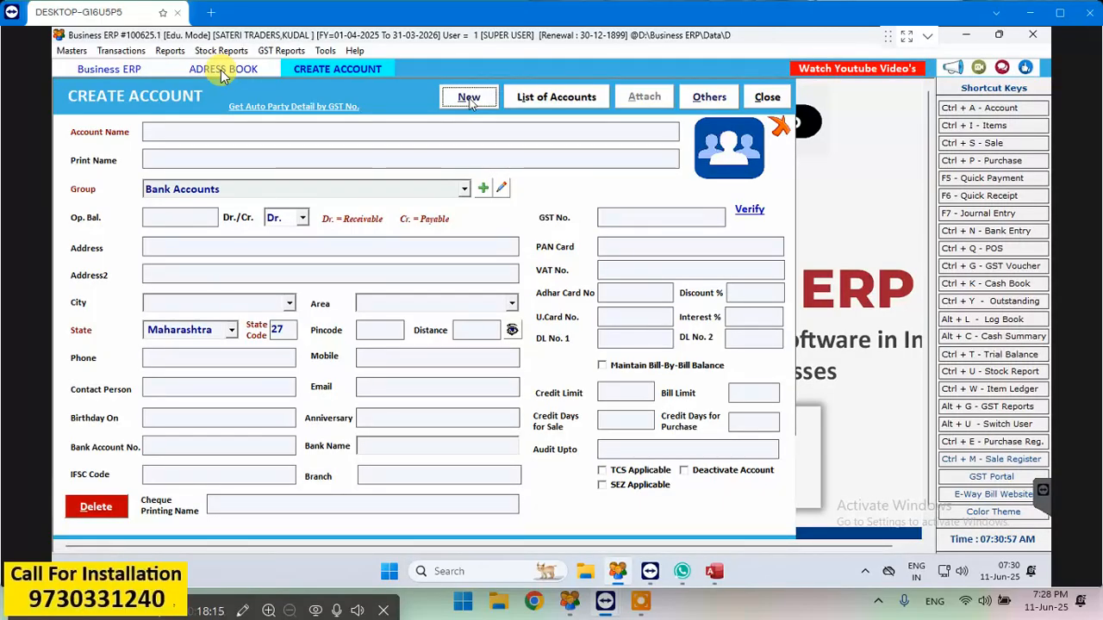
click(222, 70)
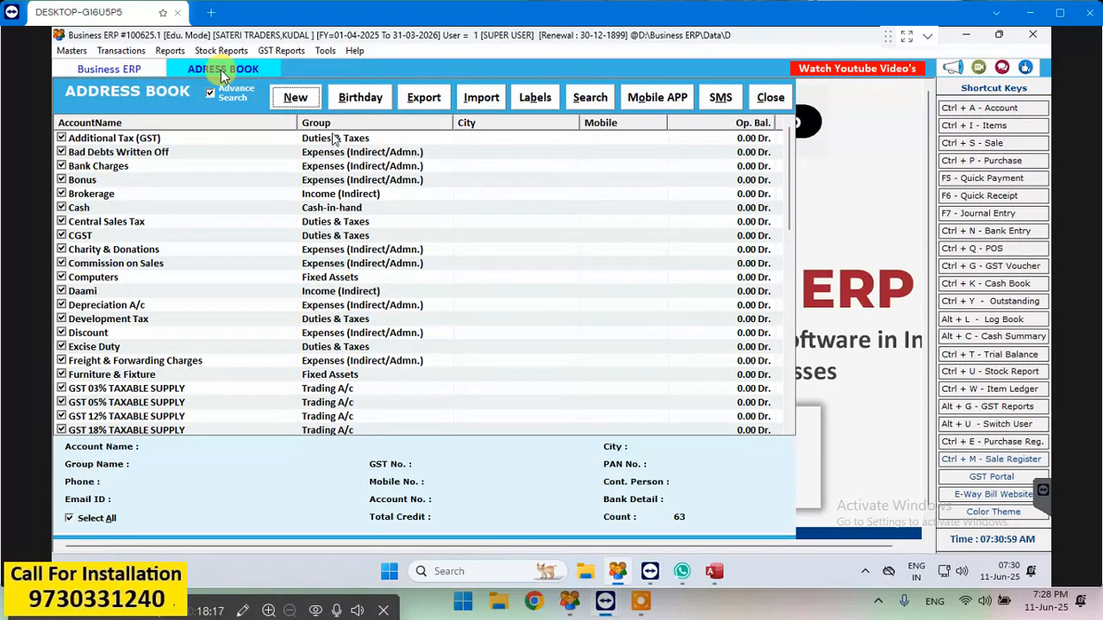
click(763, 97)
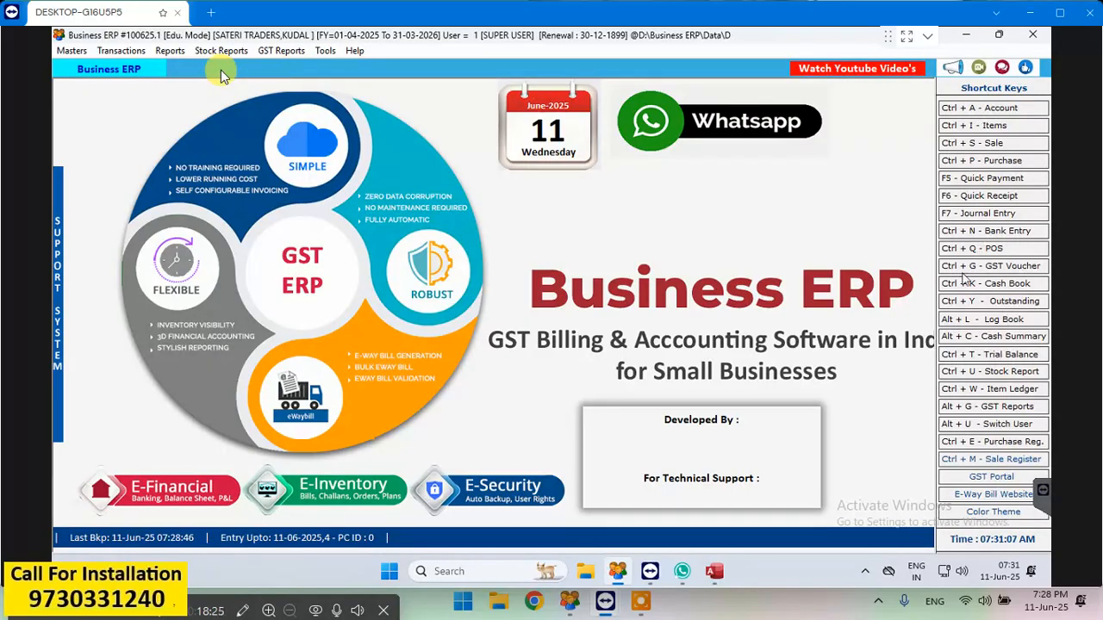
- Start a quick receipt dated 11-06-2025 with BANK OF INDIA as the payment mode
click(982, 196)
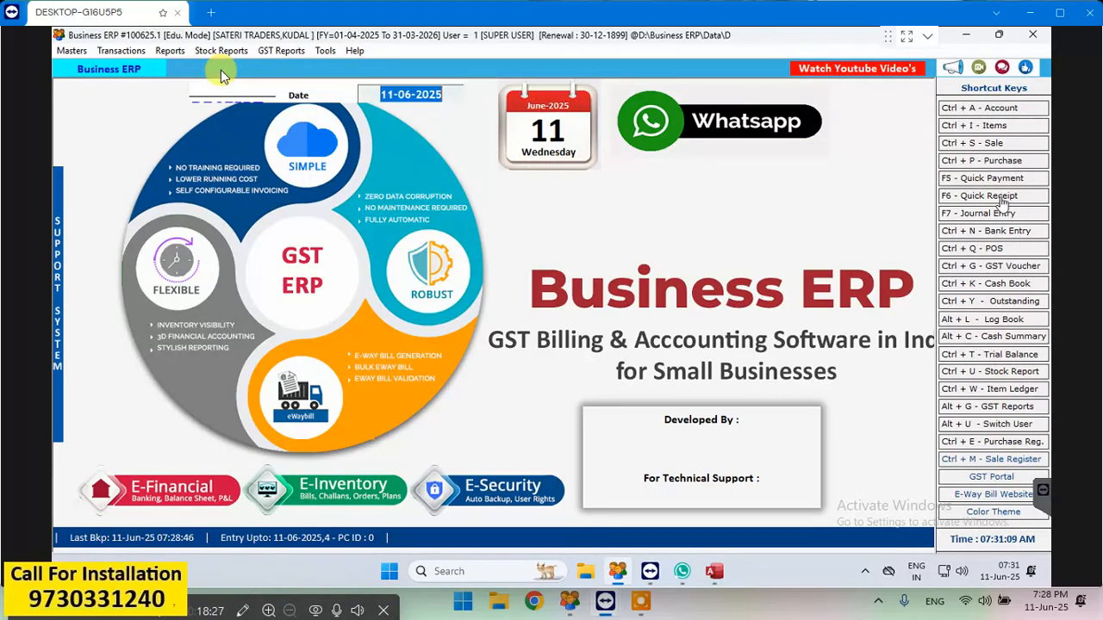
key(Return)
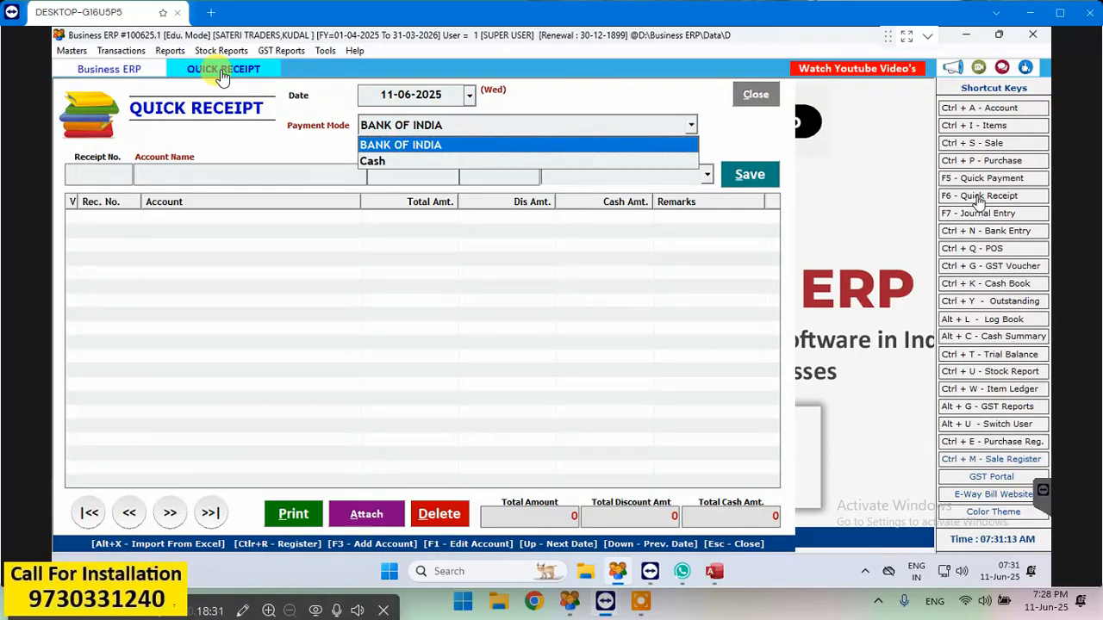
key(Down)
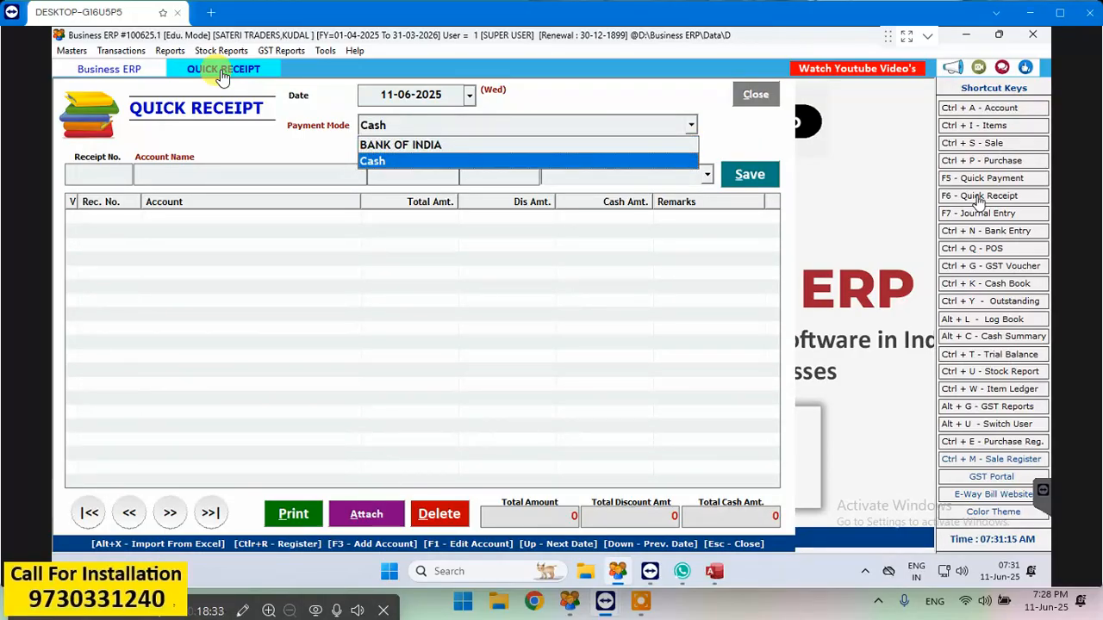
key(Up)
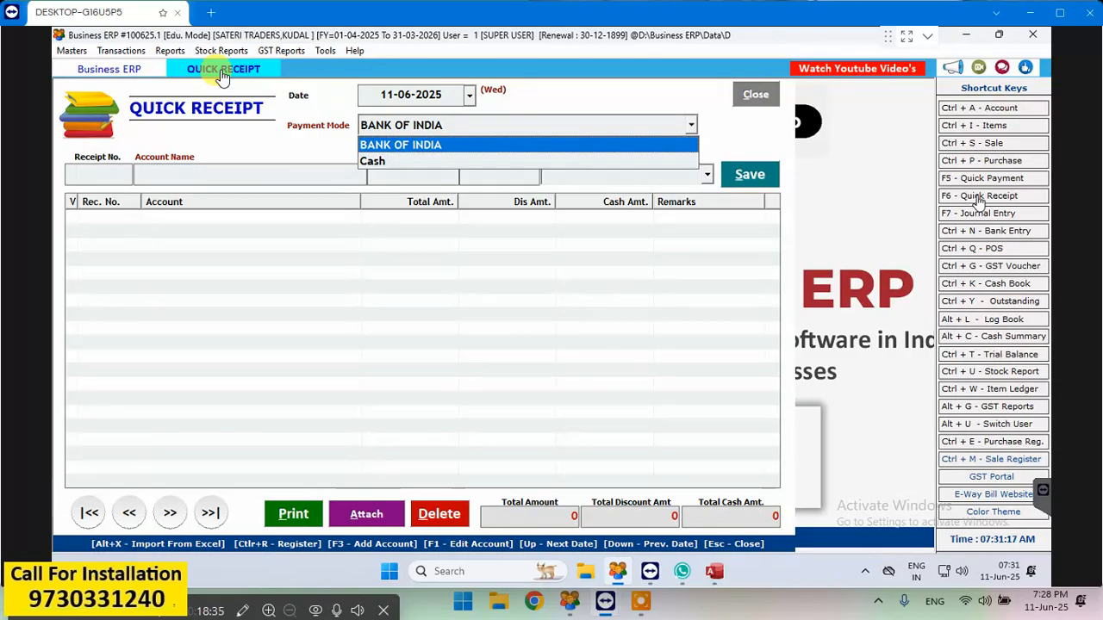
key(Return)
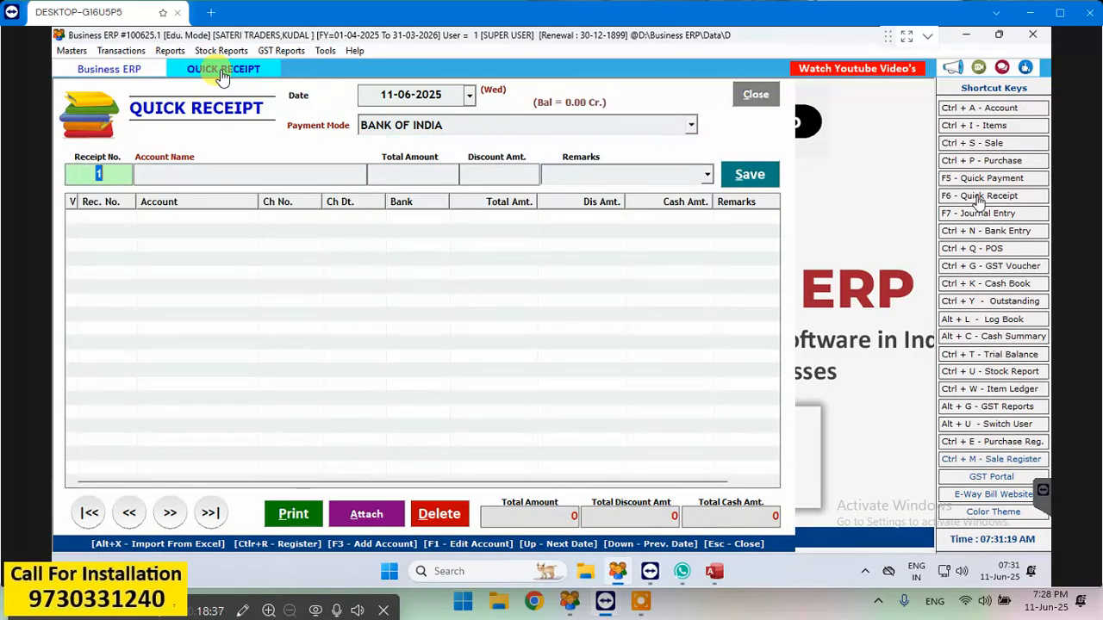
- Keep receipt number 1 and choose R B BAKERY KANKAVI as the receipt's account
key(Return)
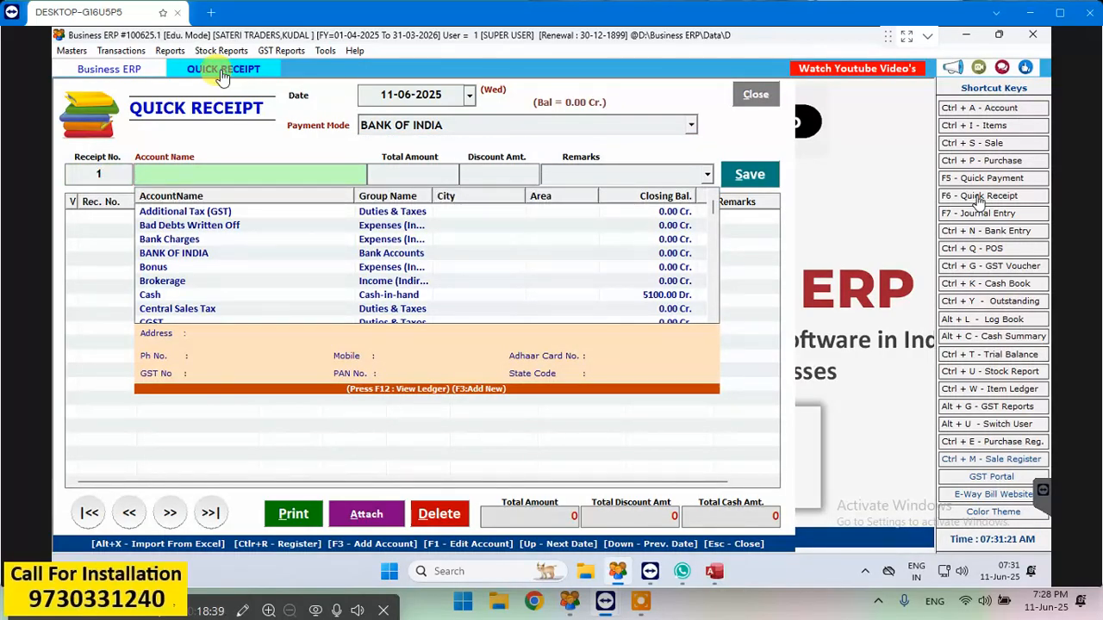
text(R)
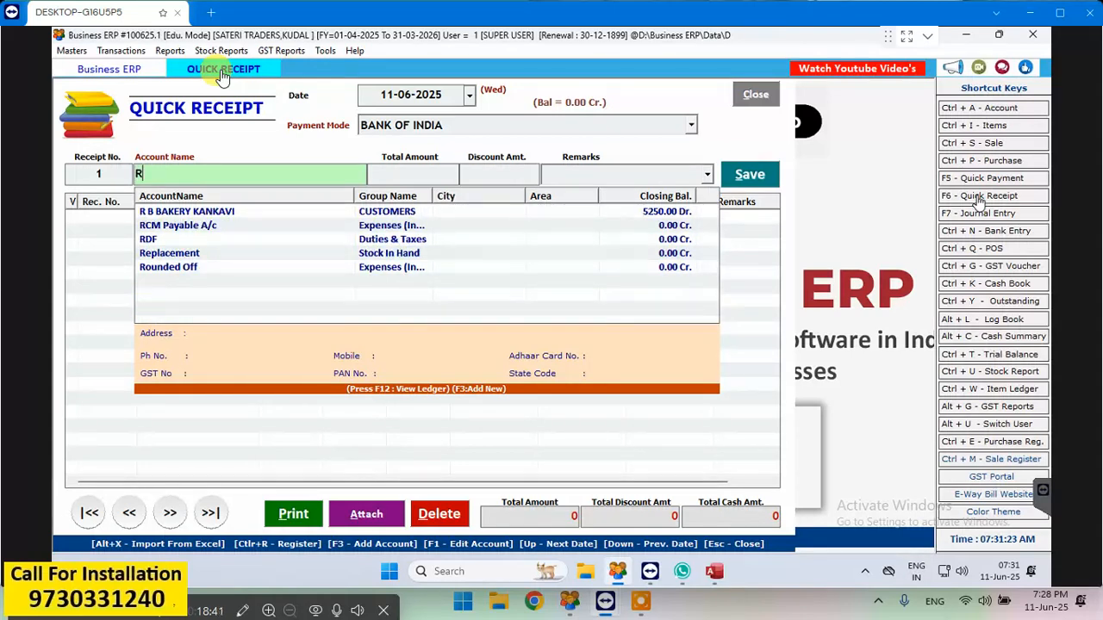
key(Down)
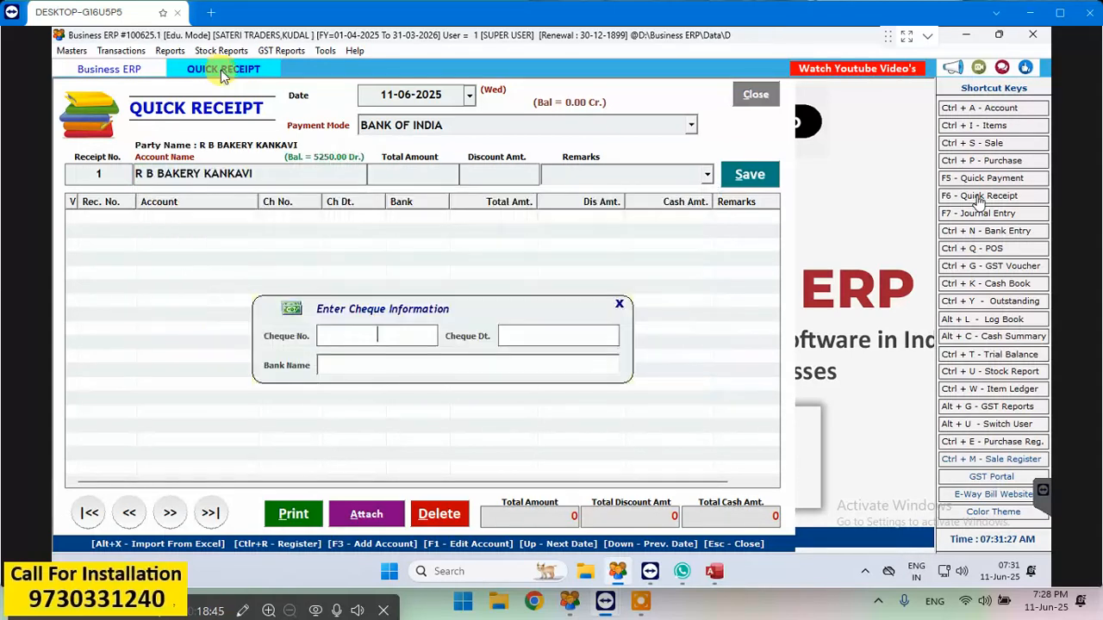
key(Return)
- Reselect BANK OF INDIA as the payment mode and leave the cheque number, date and bank name blank
click(692, 126)
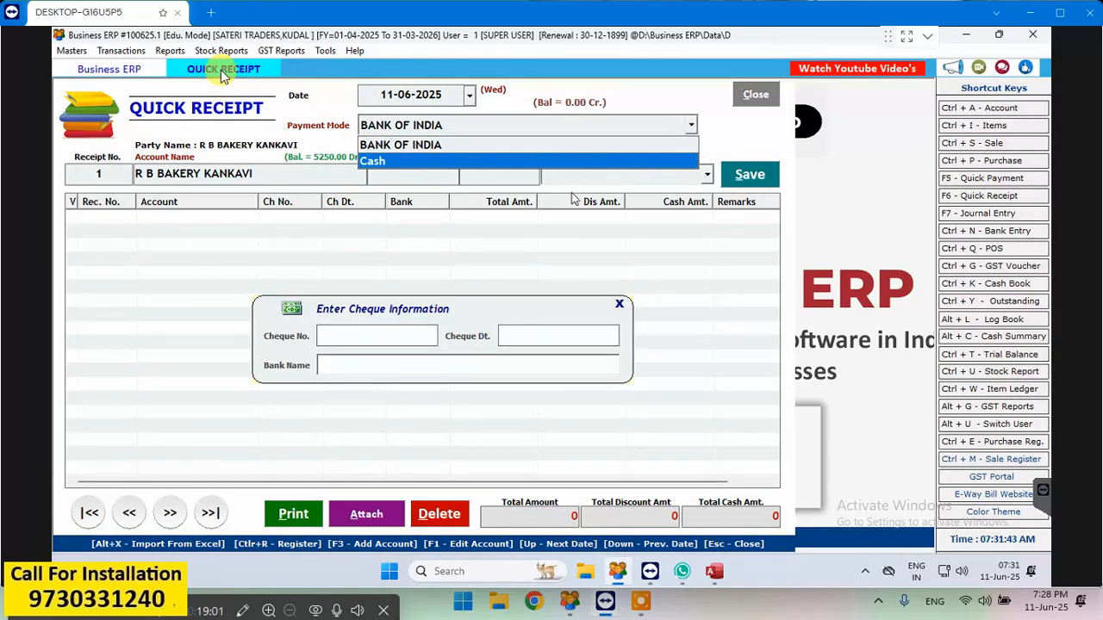
click(508, 148)
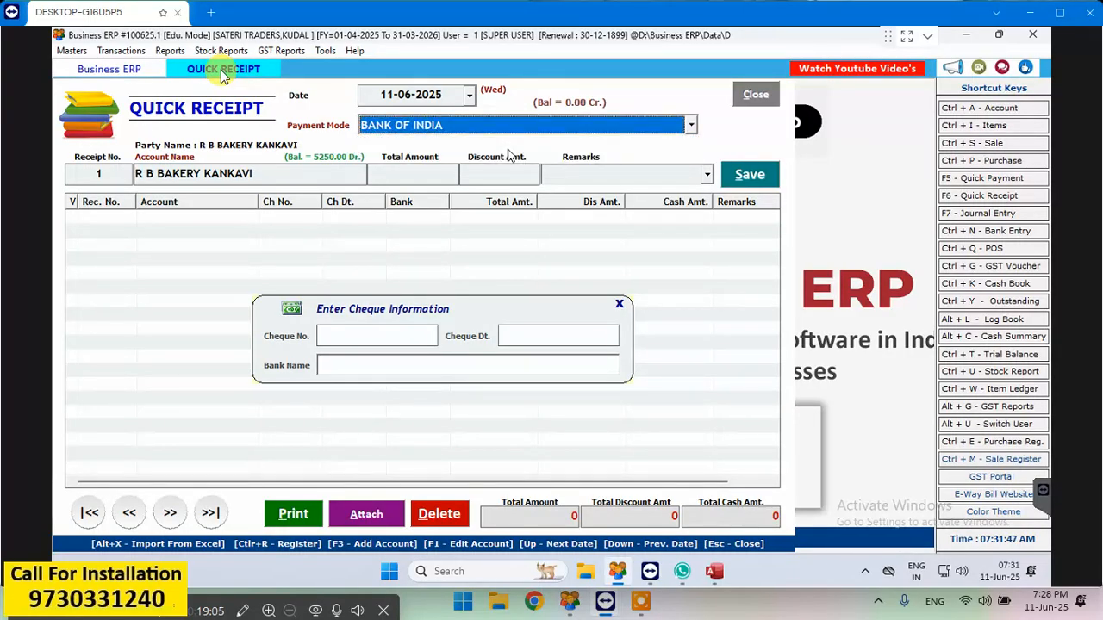
key(Return)
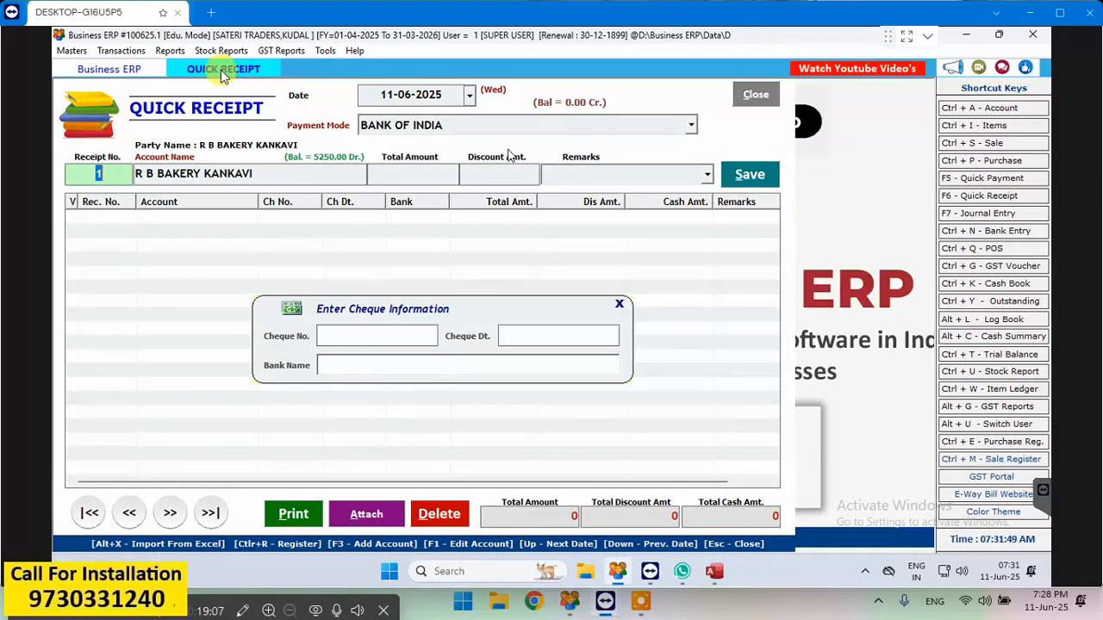
key(Return)
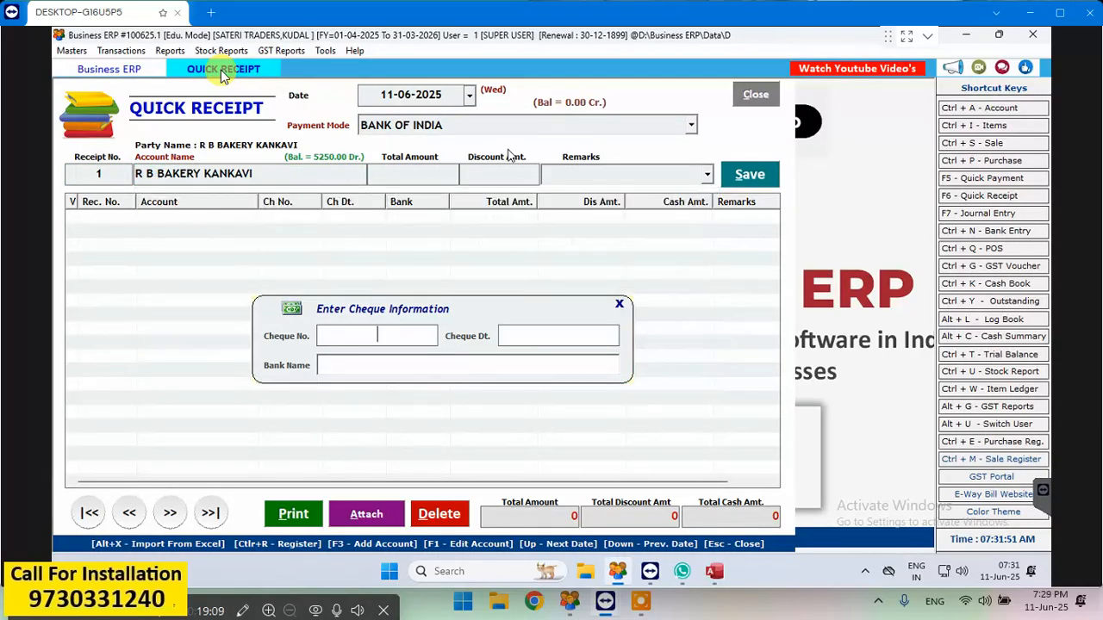
key(Return)
key(Return)
key(Return)
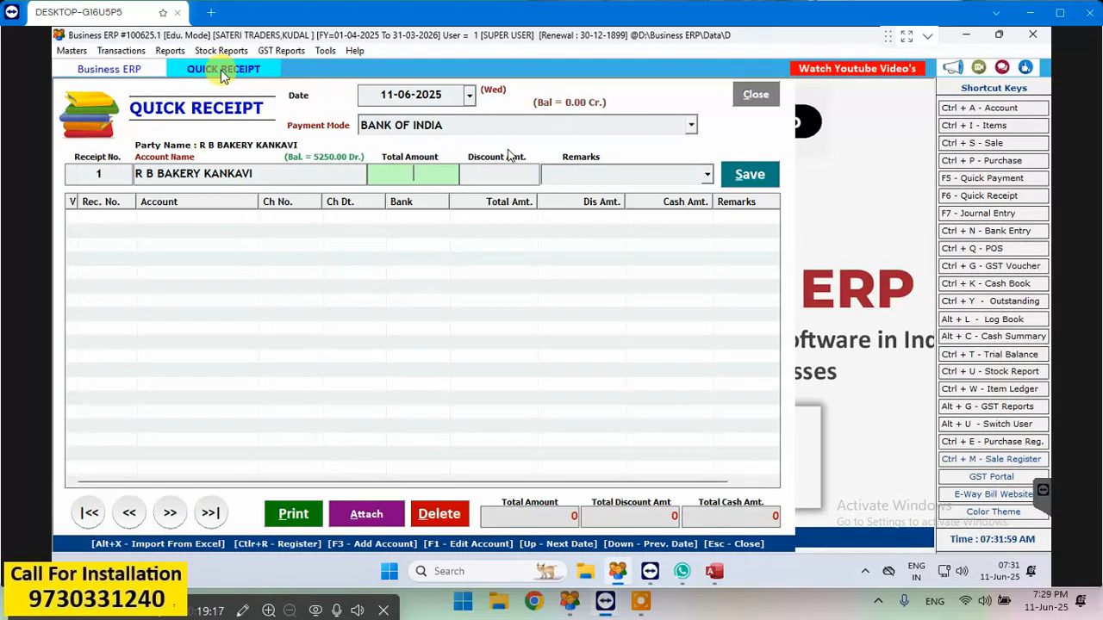
- Set the receipt's total amount to 4000 and leave the discount empty
text(2)
key(BackSpace)
text(4000)
key(Return)
key(Return)
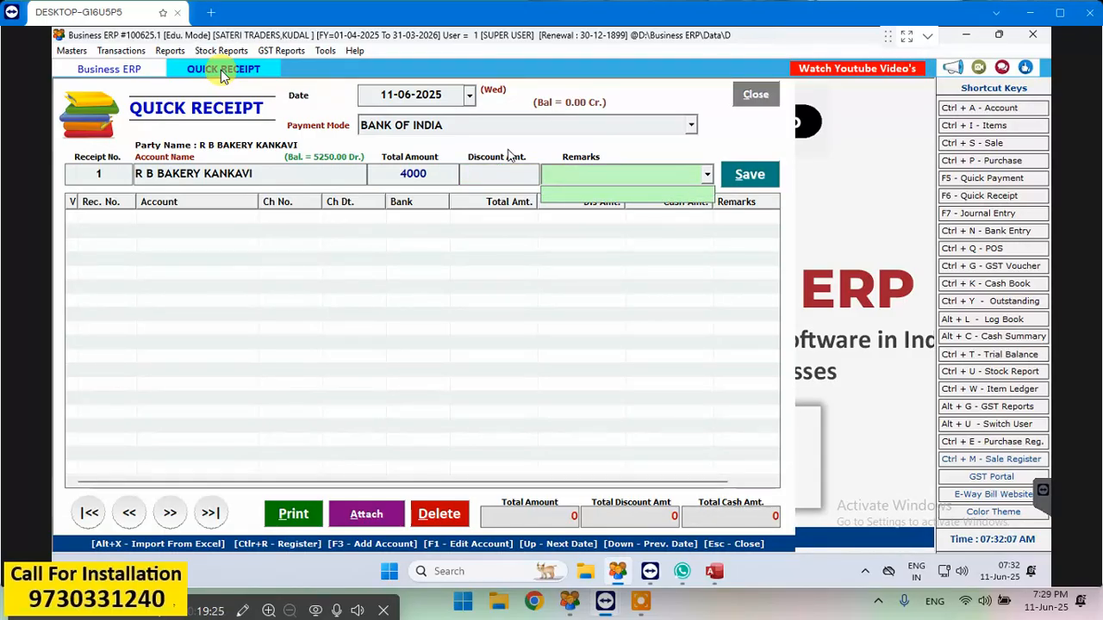
- Add the remark GPAY to the receipt, then save it and close the quick receipt entry
text(G)
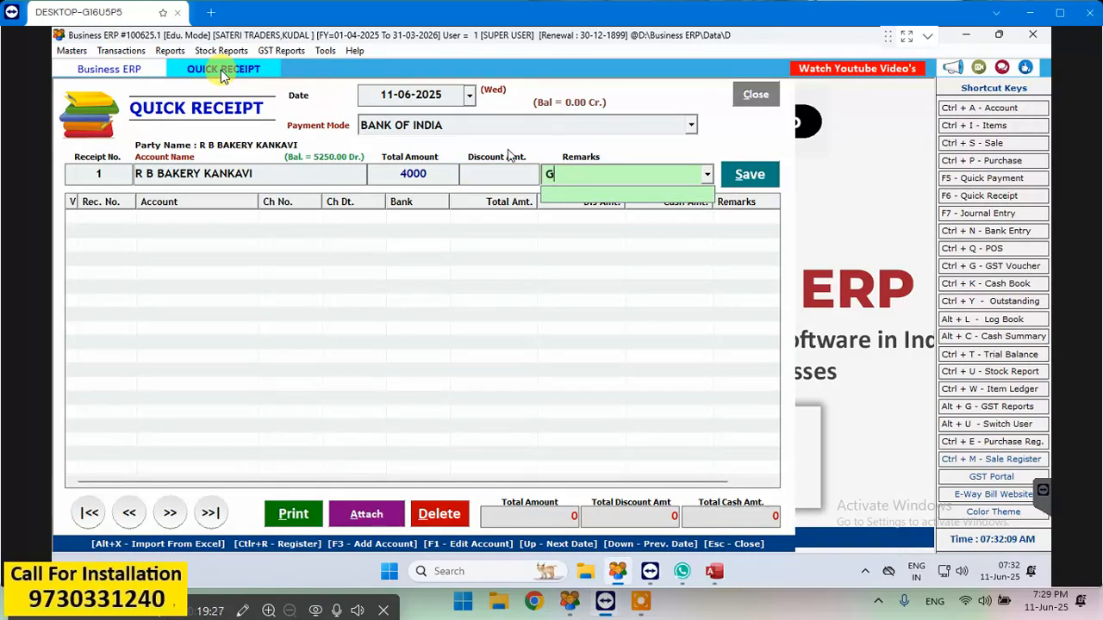
text(PAY)
key(Return)
key(Return)
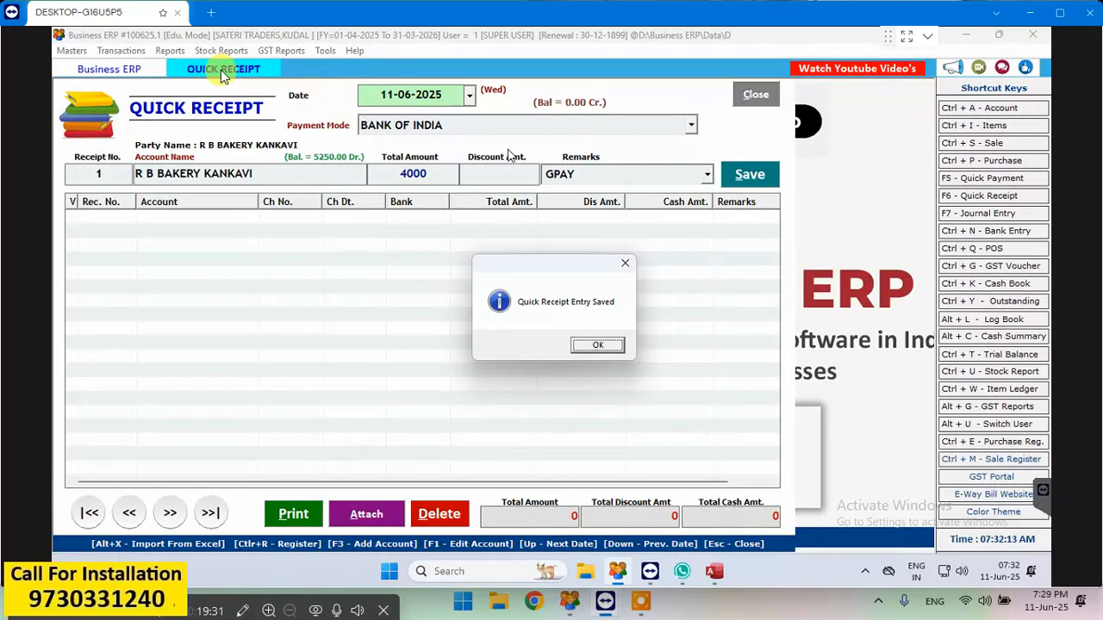
key(Return)
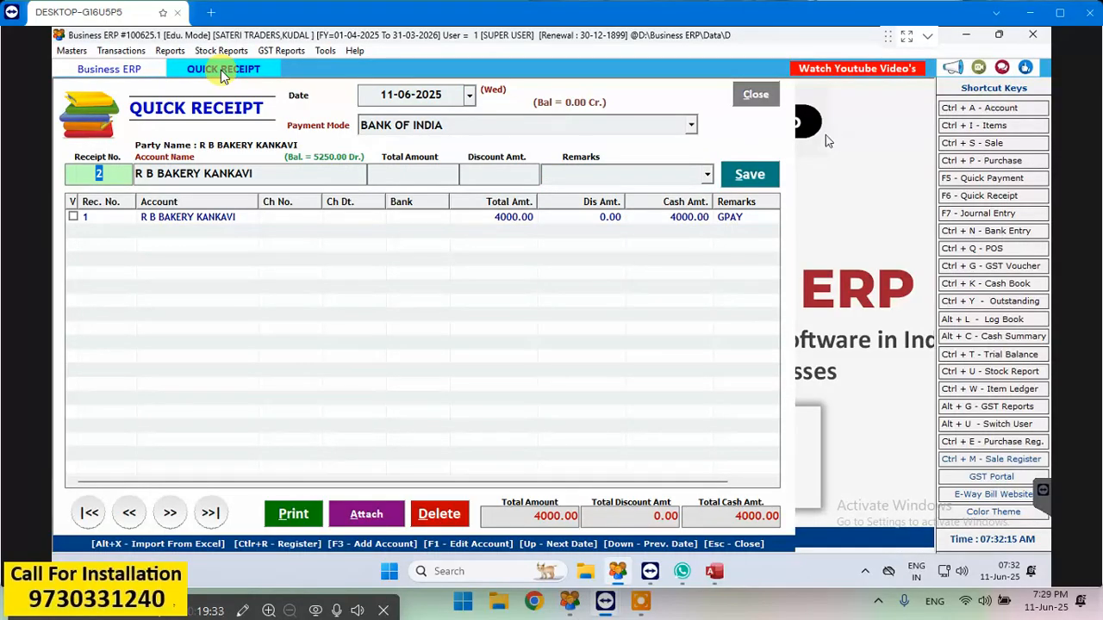
click(751, 93)
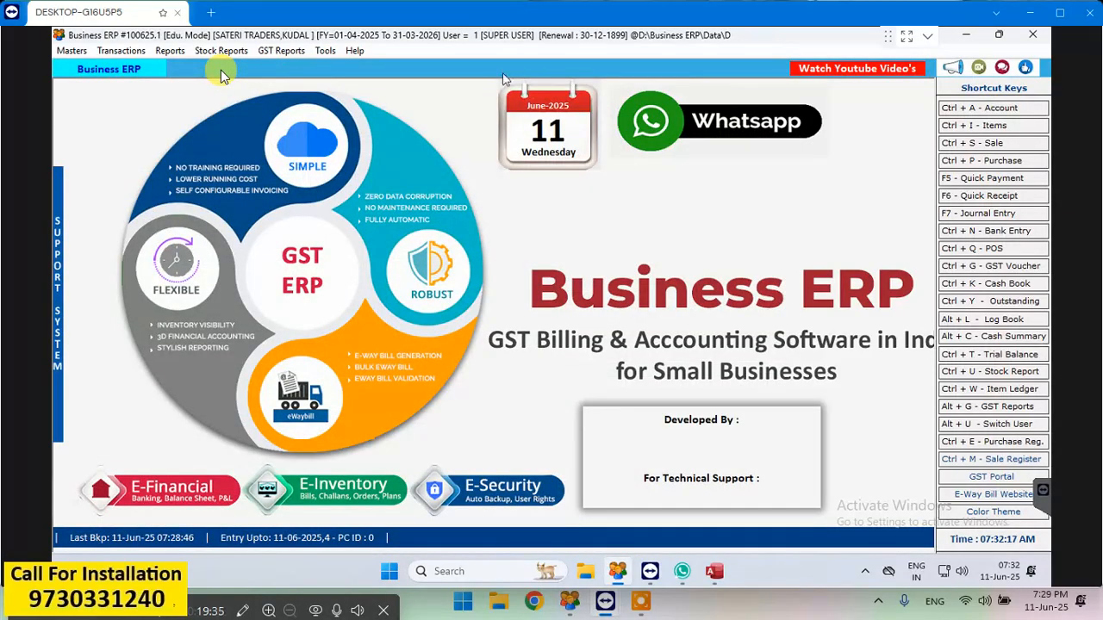
- Review the R B BAKERY KANKAVI ledger from 01-04-2025 to 31-03-2026, including the new bank receipt, and close it
click(170, 53)
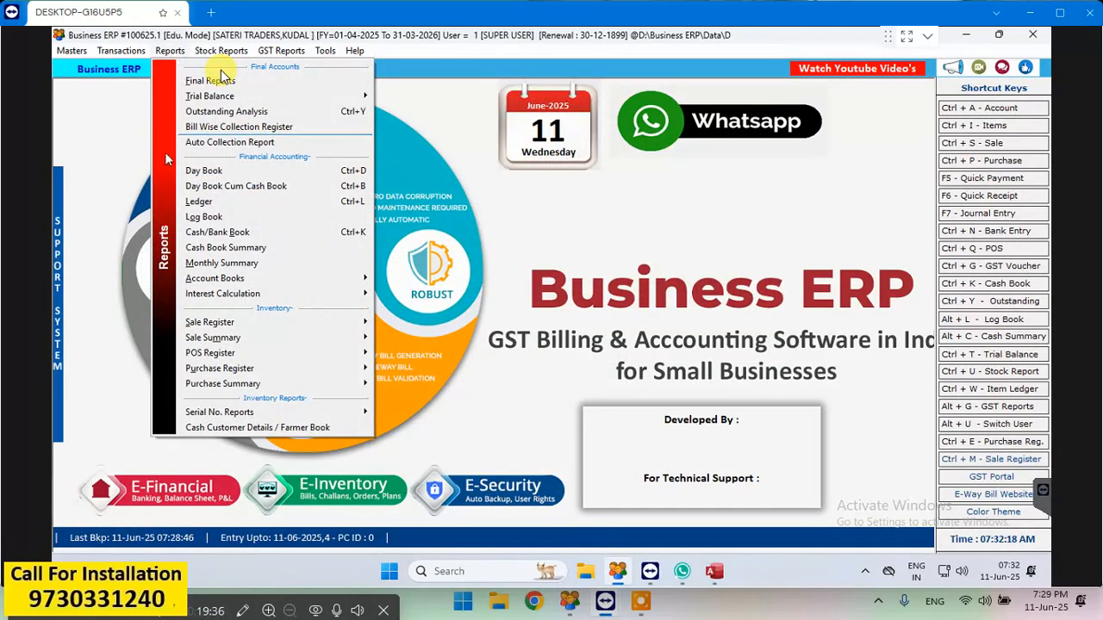
click(214, 207)
text(R)
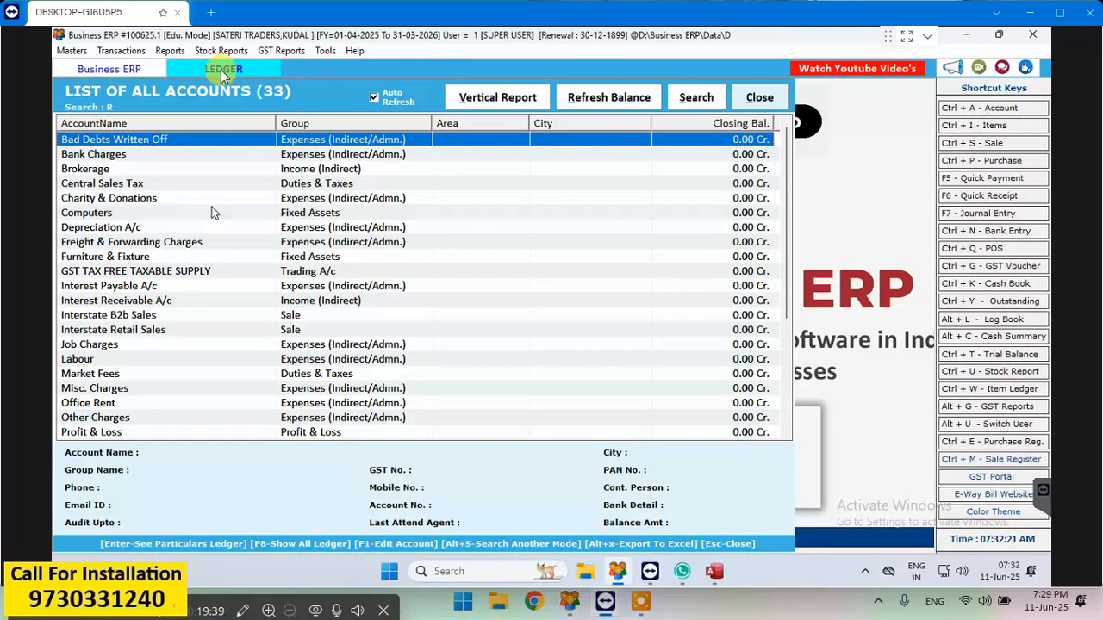
text( B)
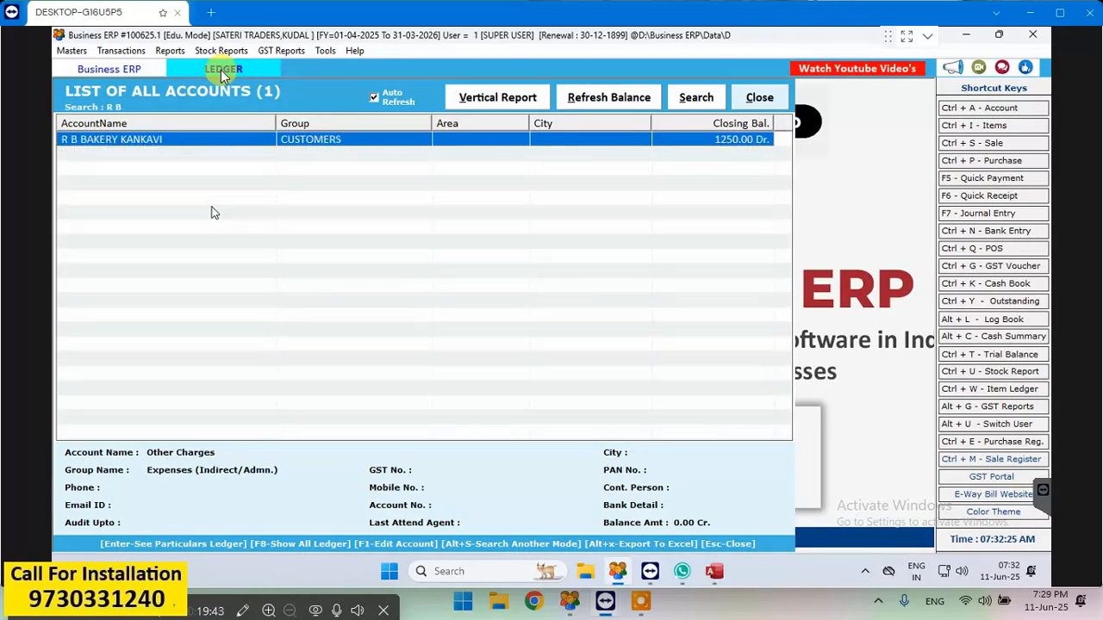
key(Return)
key(Return)
key(Return)
key(Return)
key(Return)
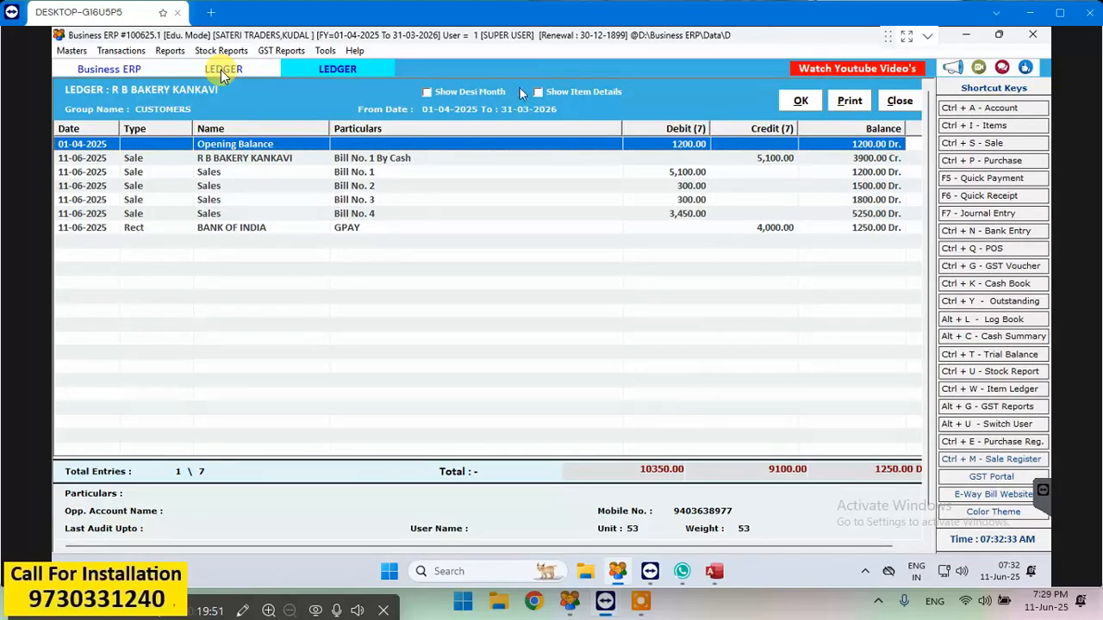
click(896, 102)
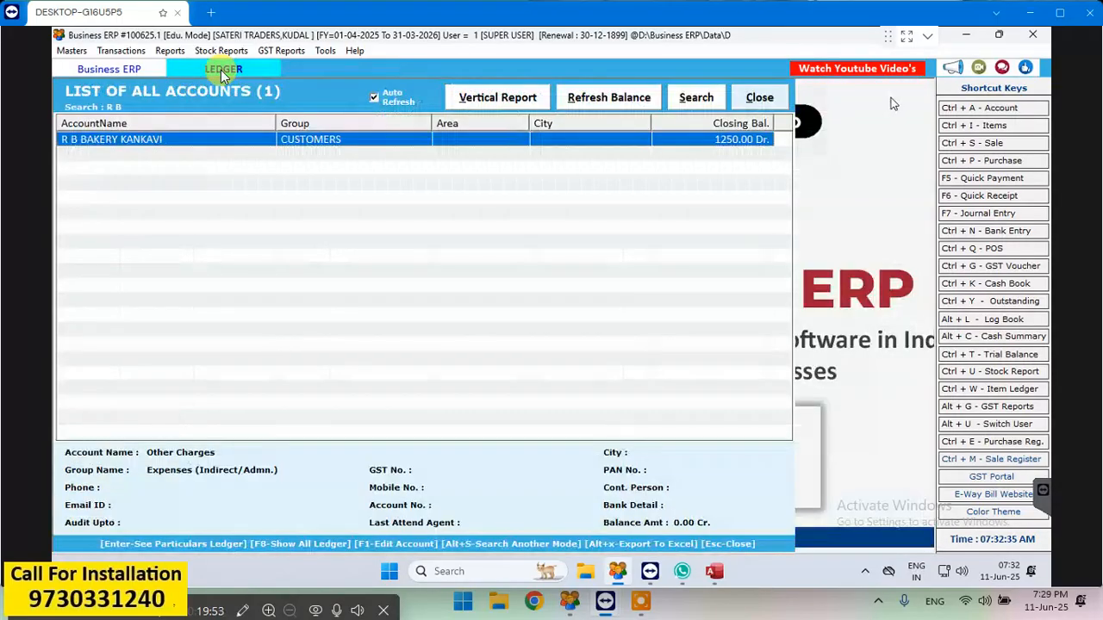
- Leave the account list and review the Day Book entries for 11-06-2025 to 11-06-2025, closing the report when finished
click(759, 98)
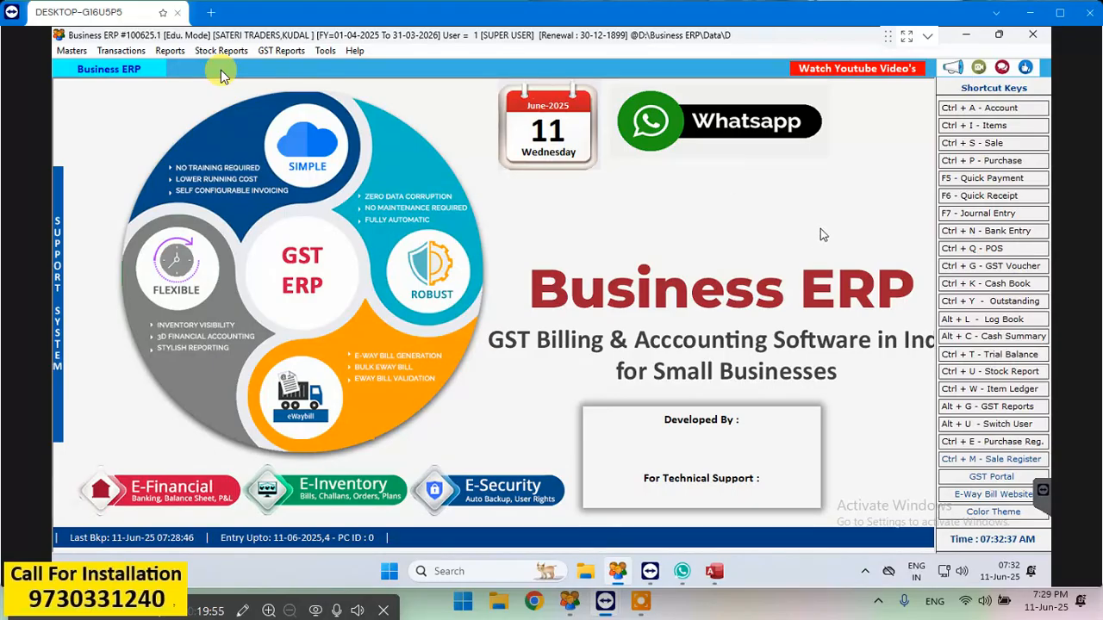
click(170, 50)
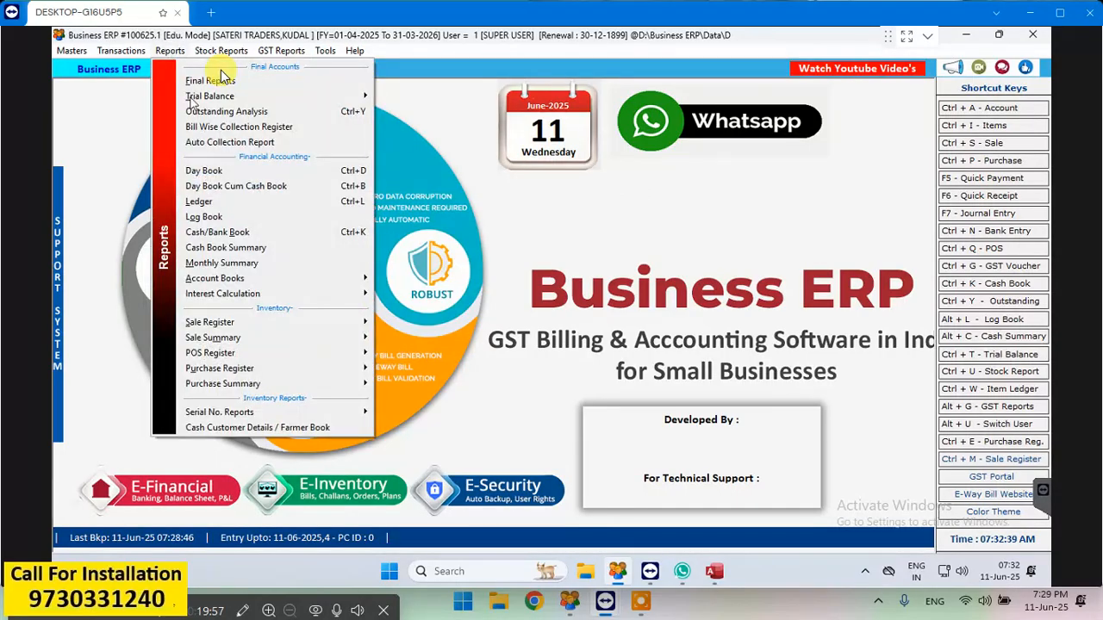
click(222, 174)
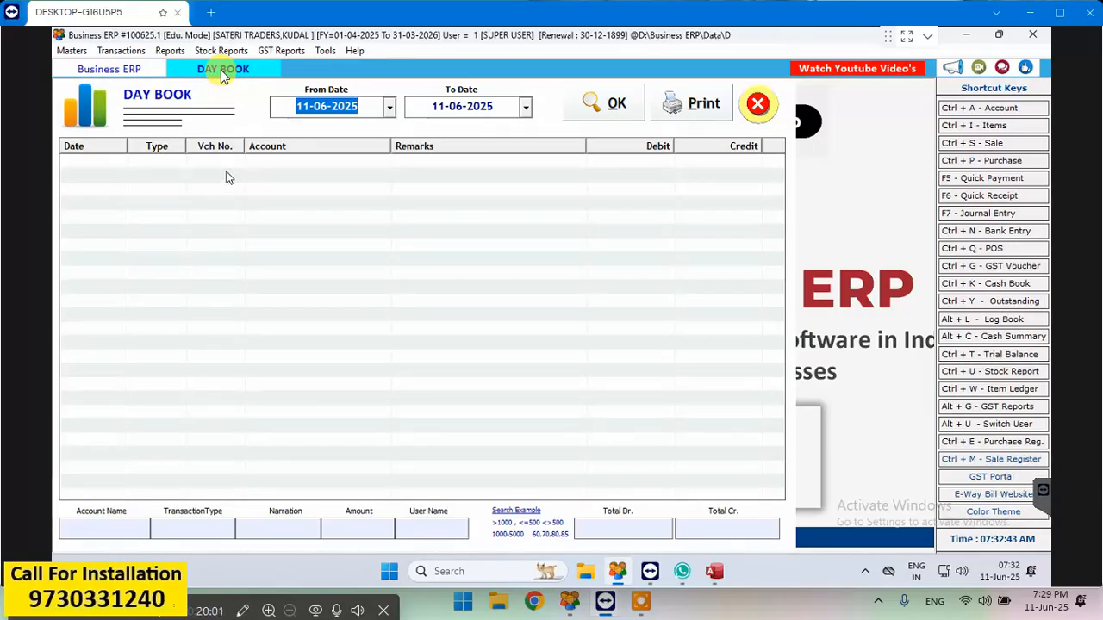
key(Return)
key(Return)
key(Return)
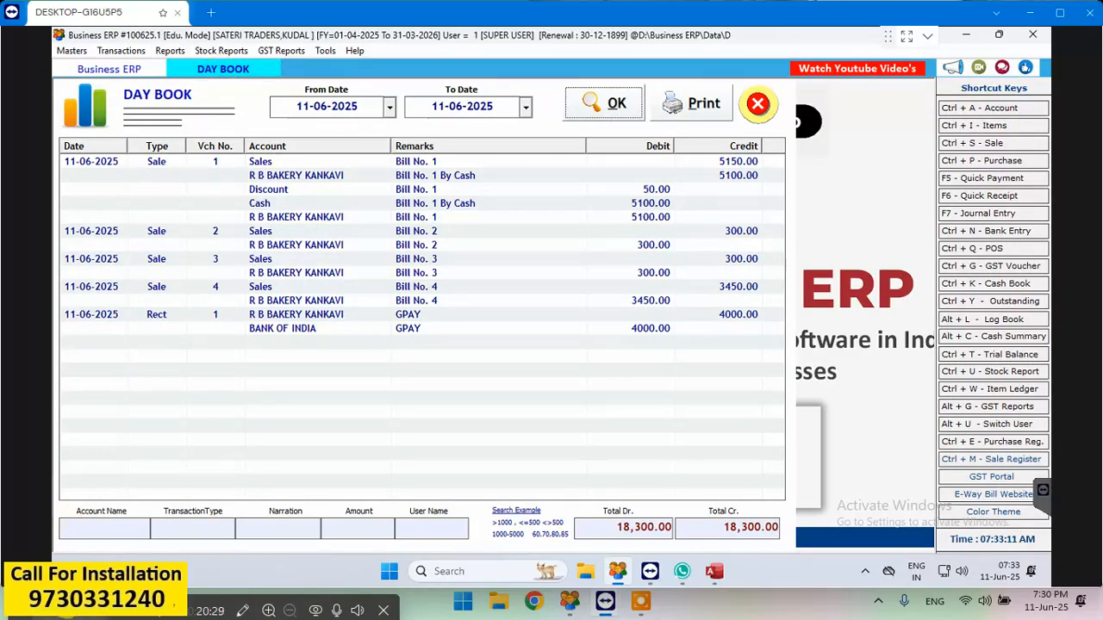
click(749, 110)
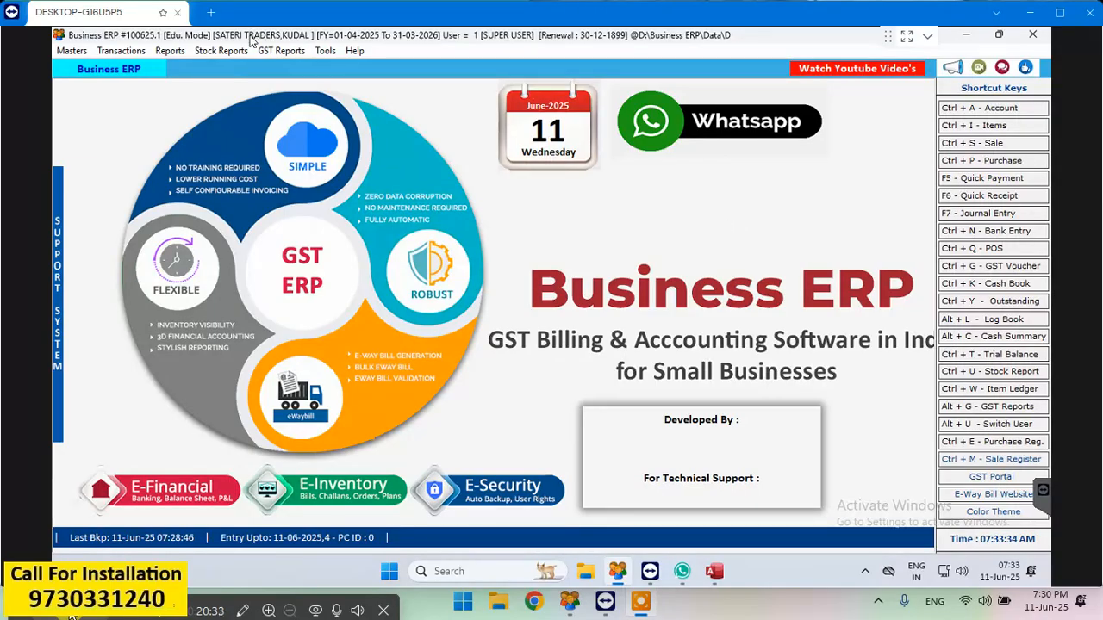
- Display the Day Book Cum Cash Book for 11-06-2025 to 11-06-2025, keeping the default report options
click(163, 52)
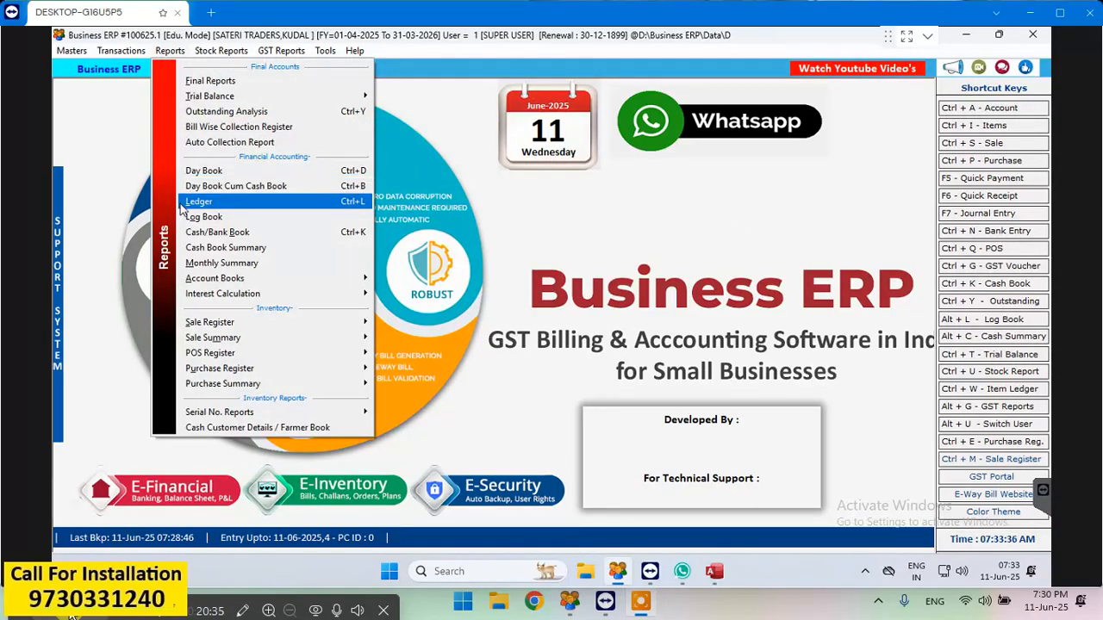
click(227, 187)
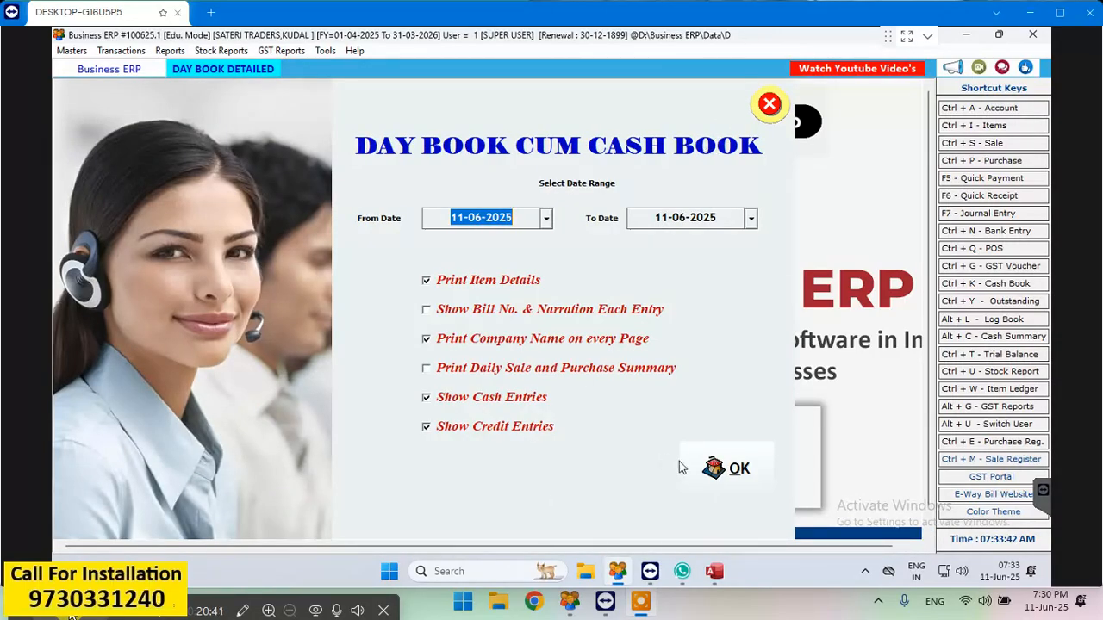
click(733, 476)
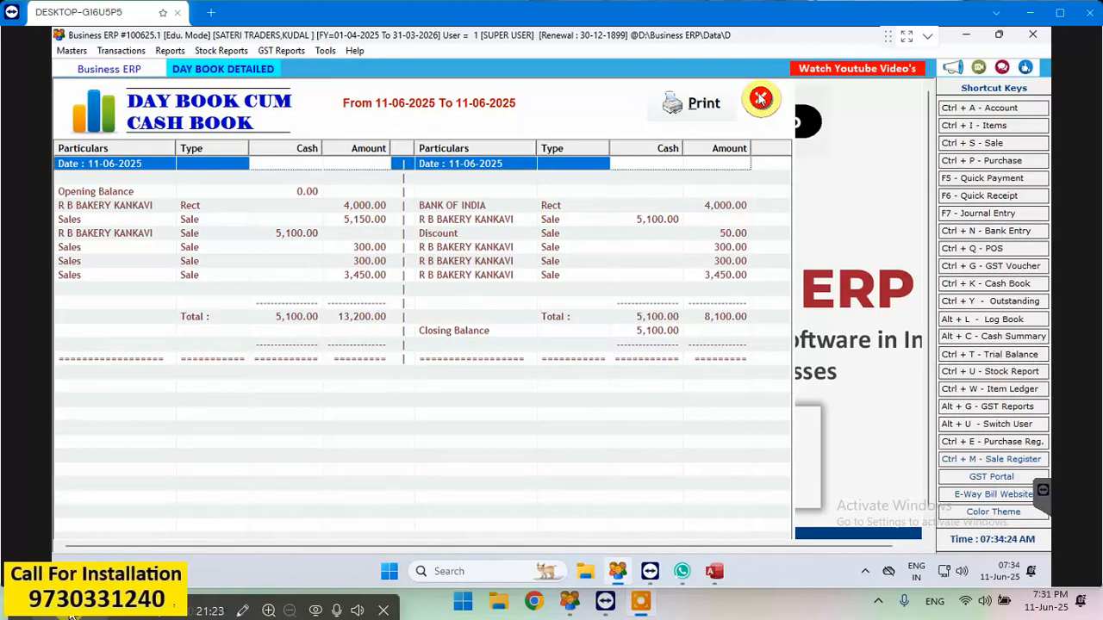
- Leave the Day Book Cum Cash Book, review the BANK OF INDIA cash book for 11-06-2025 to 11-06-2025, and close it
click(760, 99)
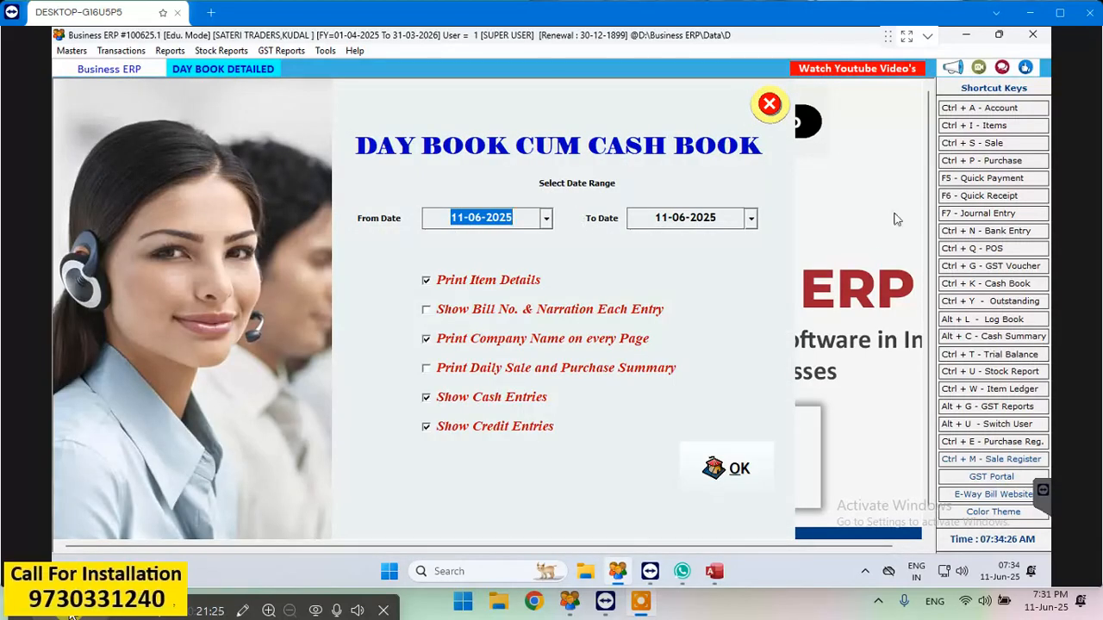
click(771, 105)
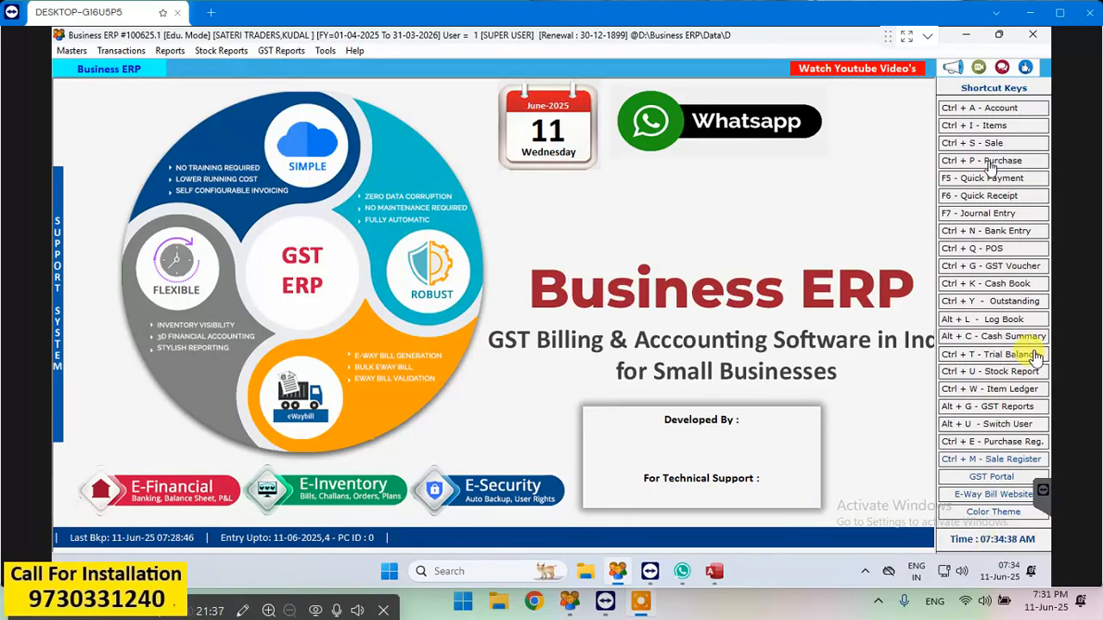
click(982, 285)
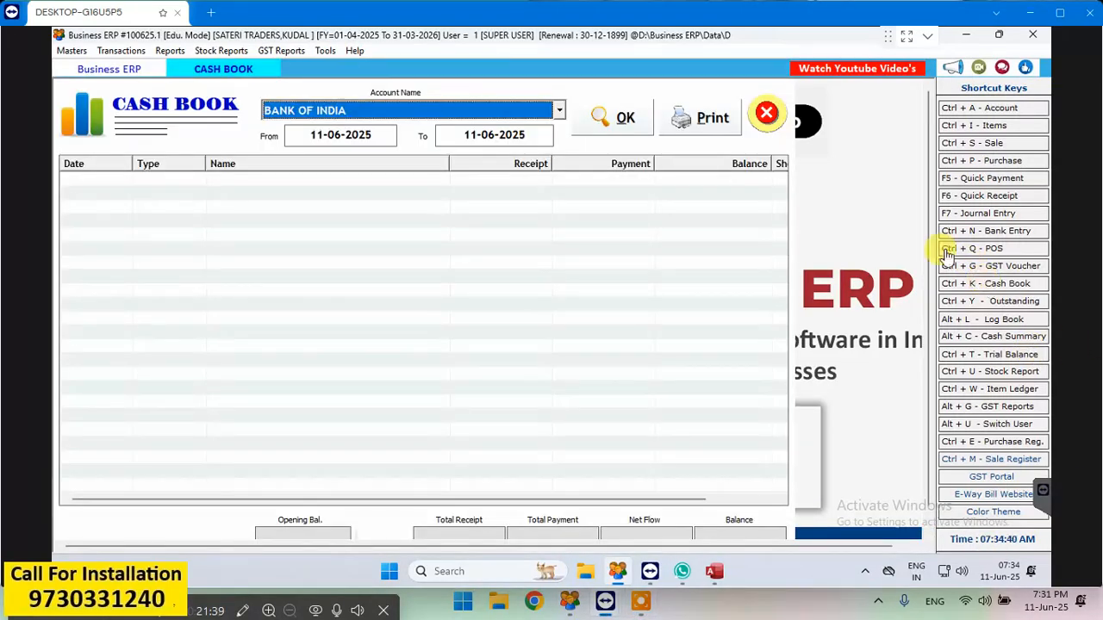
click(603, 119)
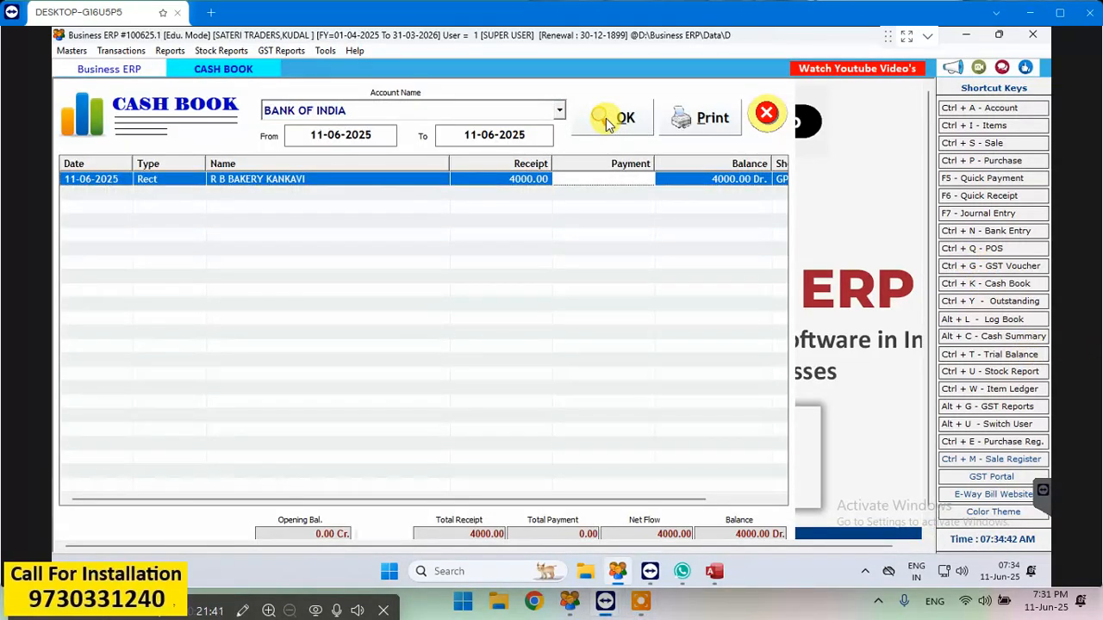
click(559, 111)
click(492, 161)
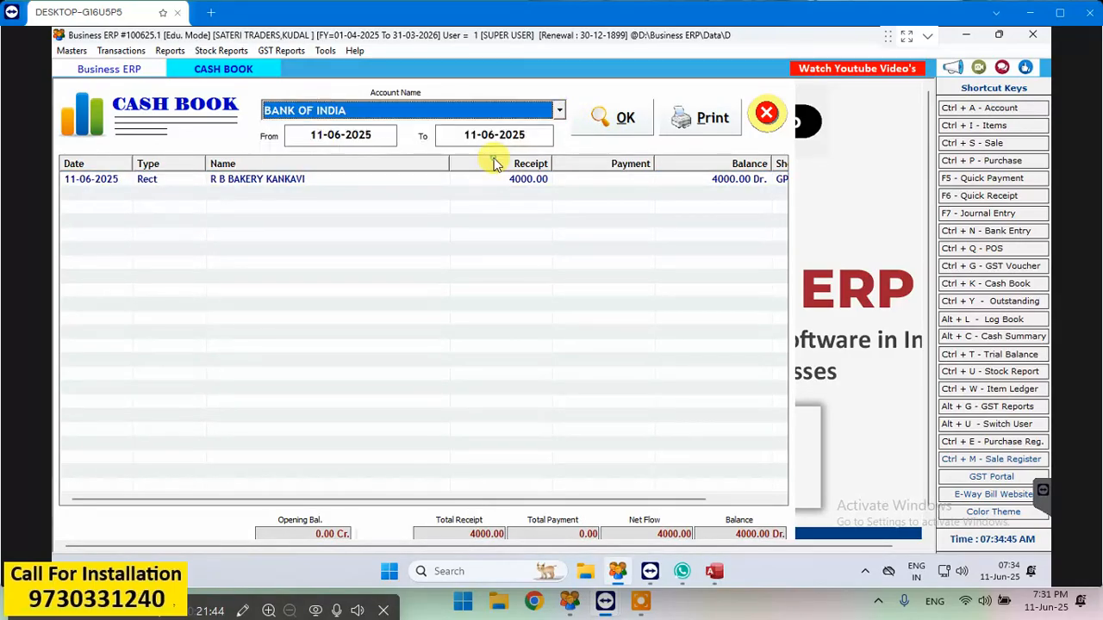
click(624, 117)
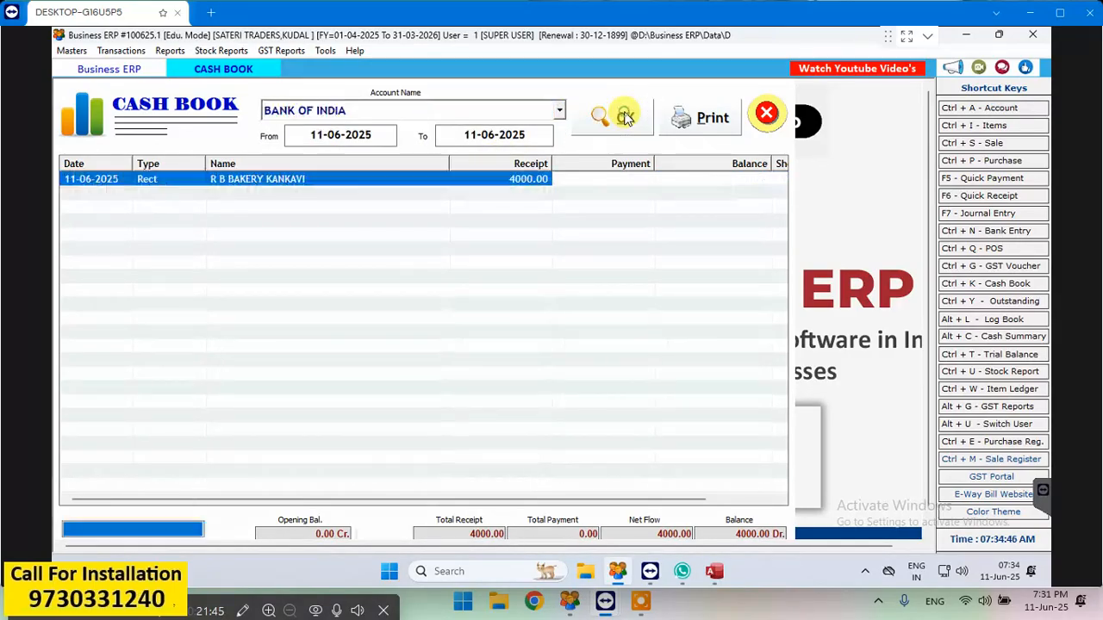
click(769, 117)
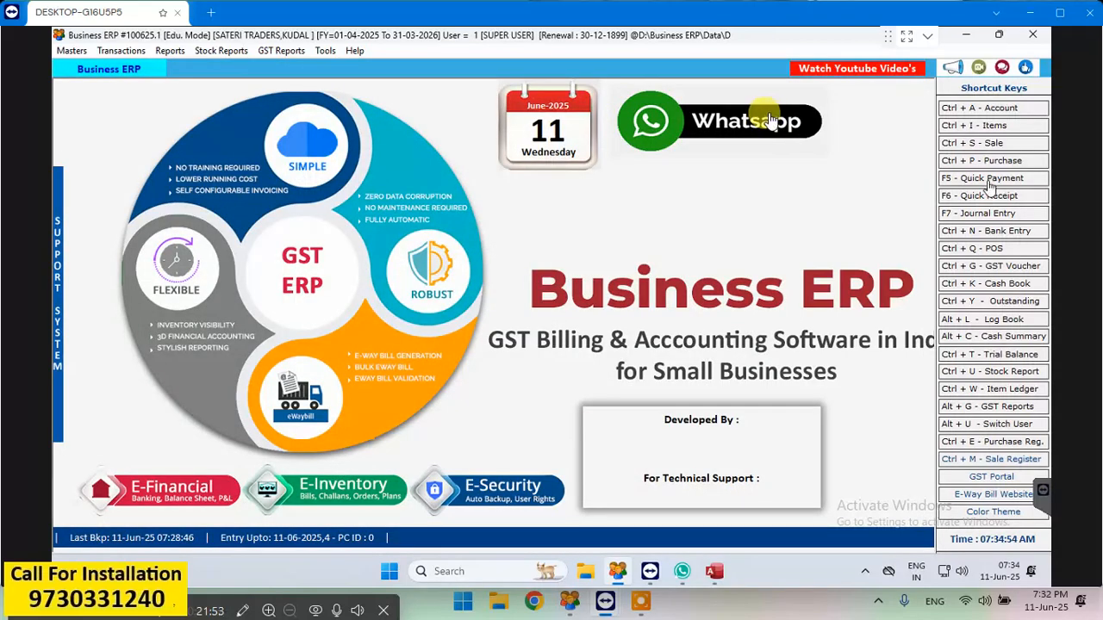
- Open the item list and search the item names for *STARW
click(989, 127)
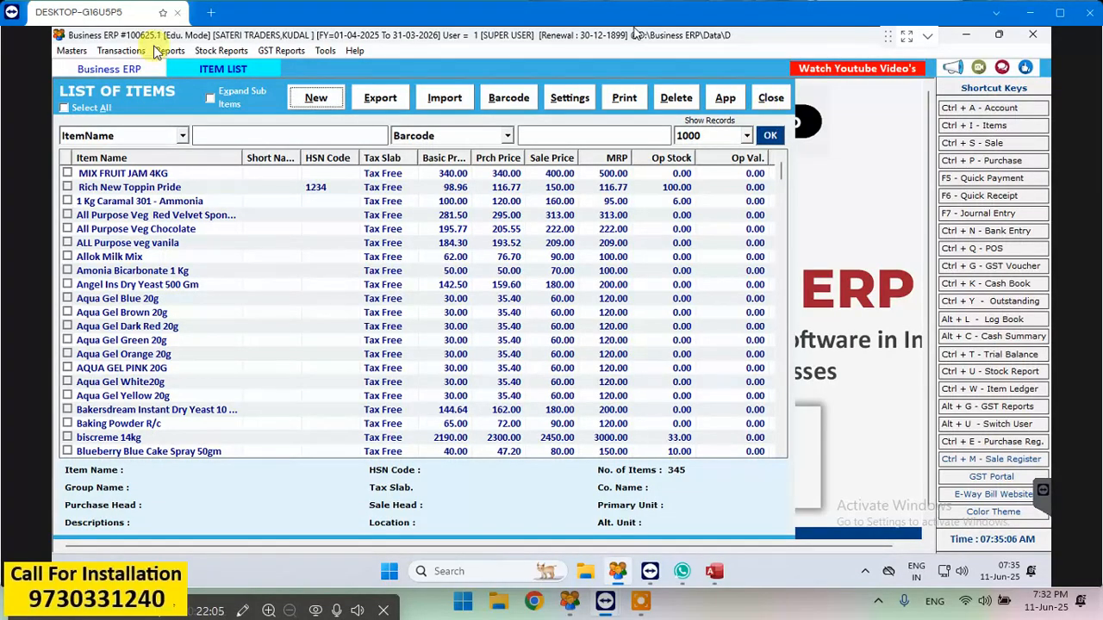
click(228, 134)
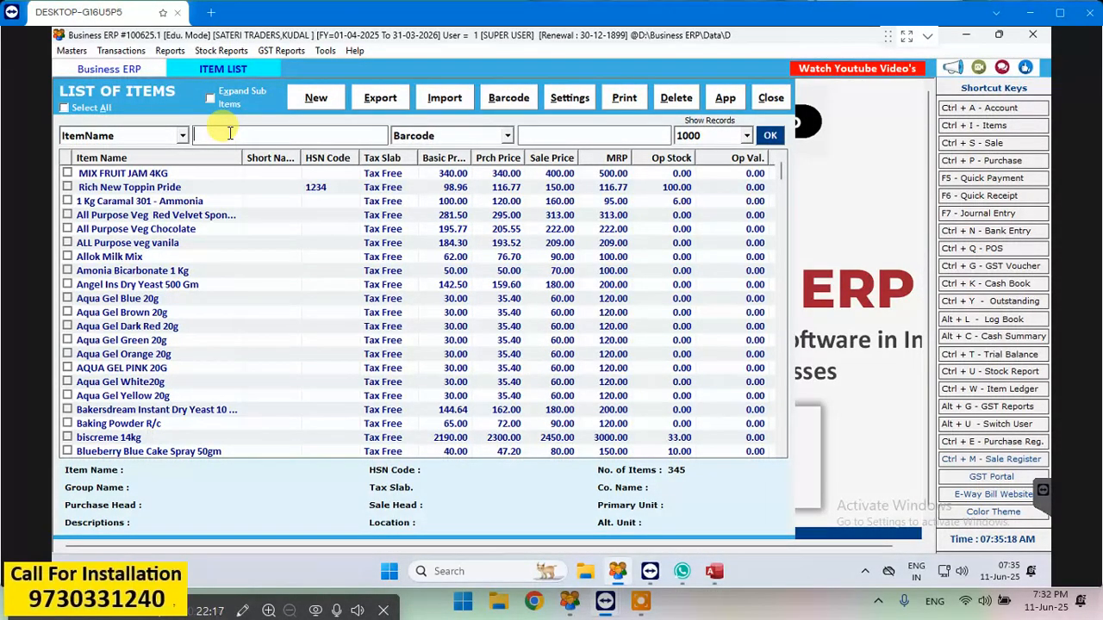
text(*STARW)
click(771, 136)
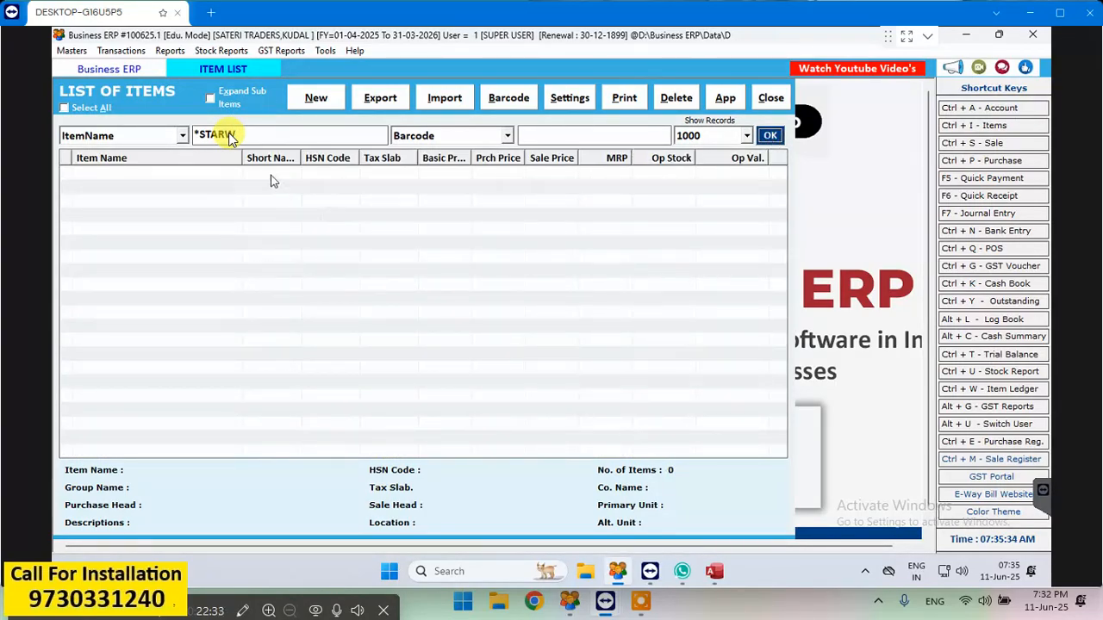
- Shorten the item name search to *STAR and list the matching items
key(BackSpace)
key(BackSpace)
key(BackSpace)
key(BackSpace)
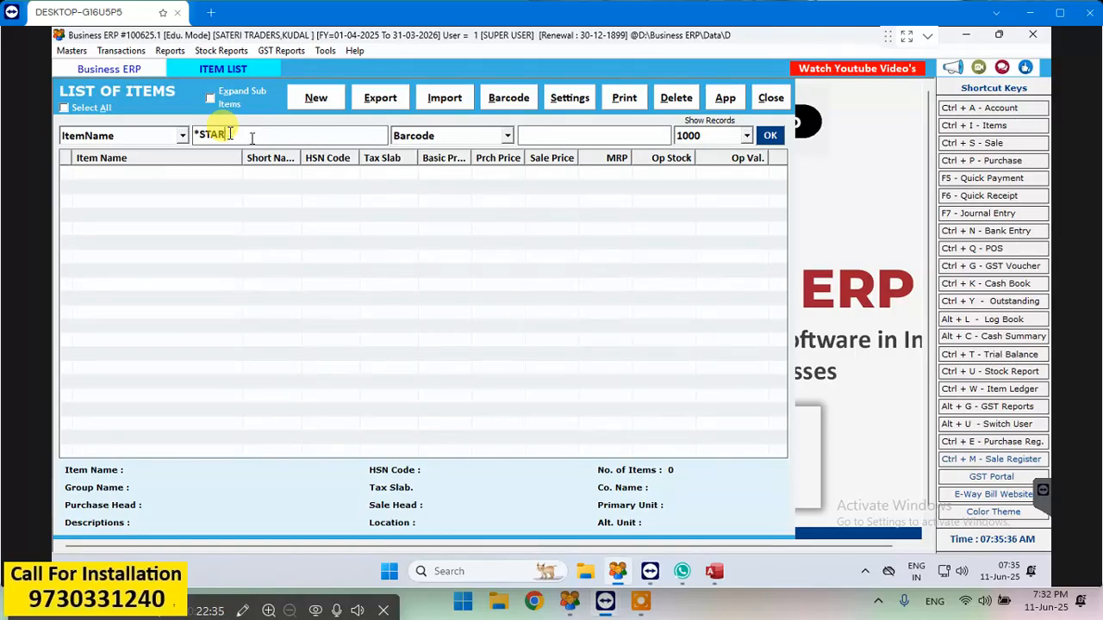
key(BackSpace)
text(S)
key(BackSpace)
key(BackSpace)
text(*STAR)
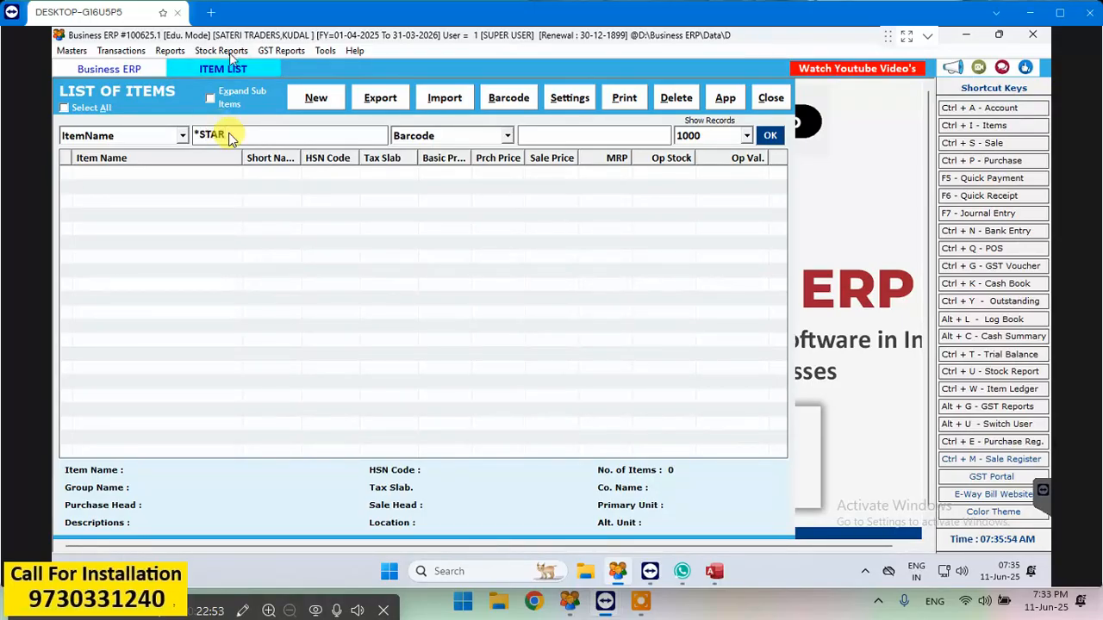
click(771, 145)
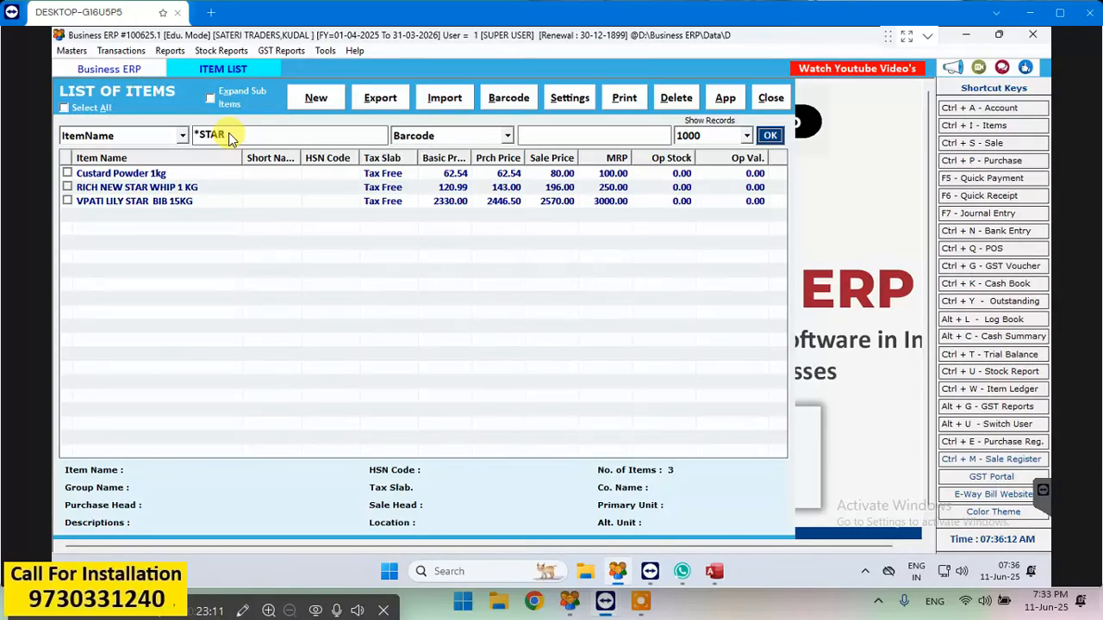
- Enable Maintain Batch for the item RICH NEW STAR WHIP 1 KG, update it, and close the item entry
double_click(204, 187)
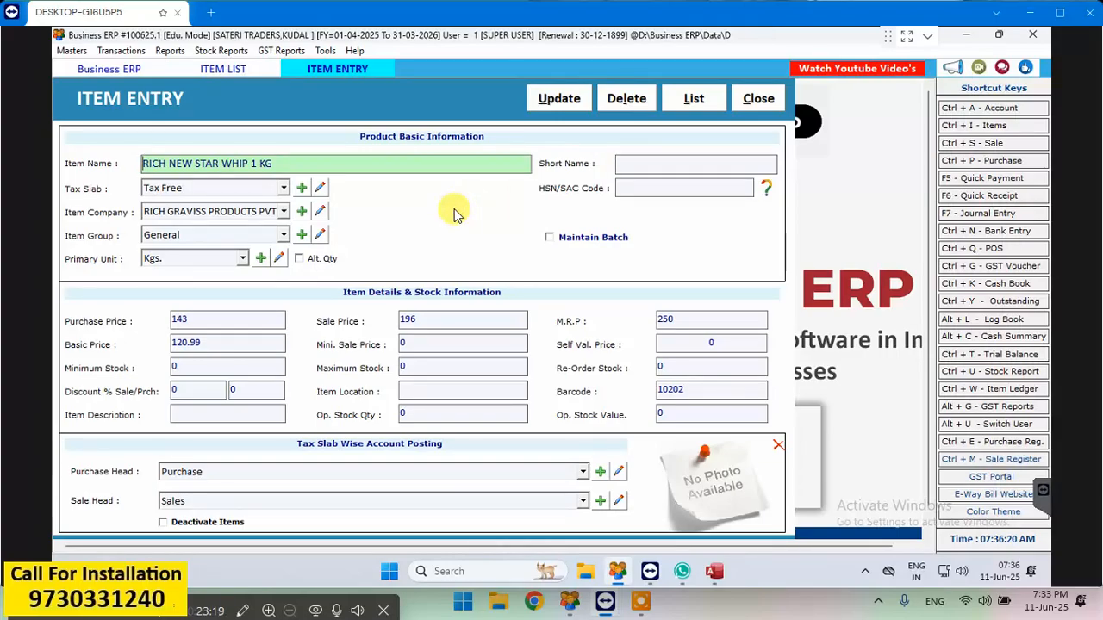
click(554, 240)
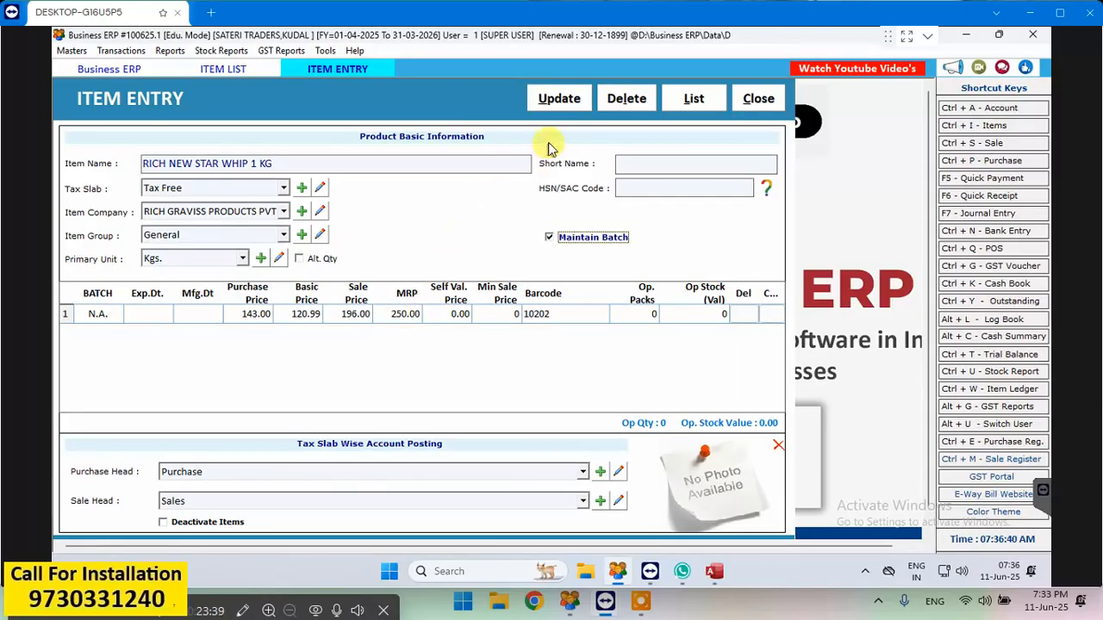
click(566, 101)
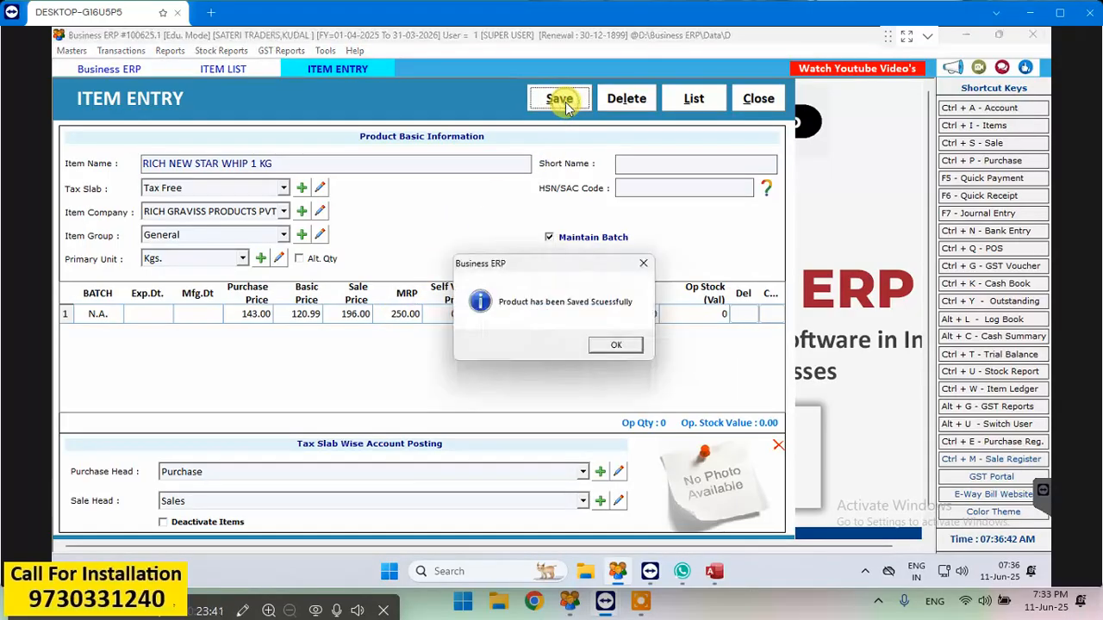
click(628, 345)
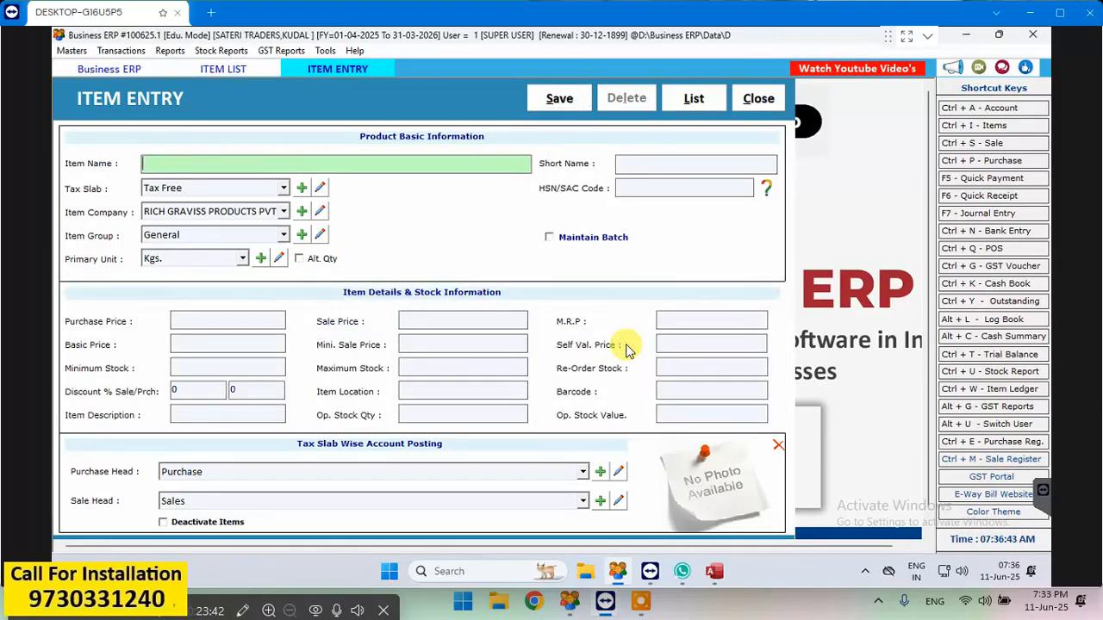
click(759, 100)
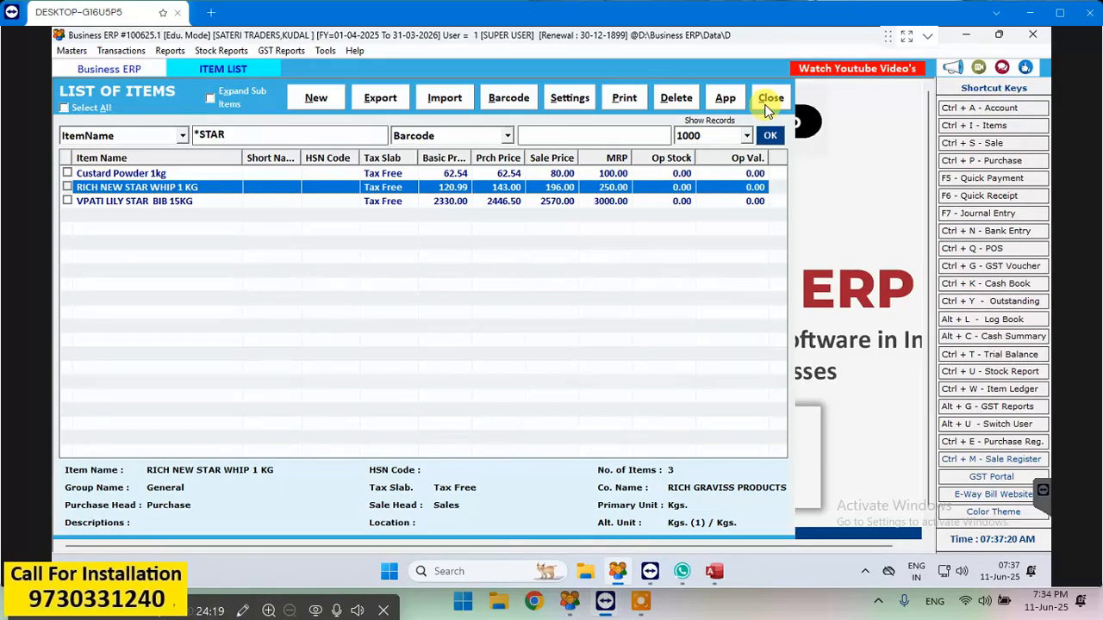
- View a blank new item entry form, and close both the form and the item list without adding anything
click(317, 97)
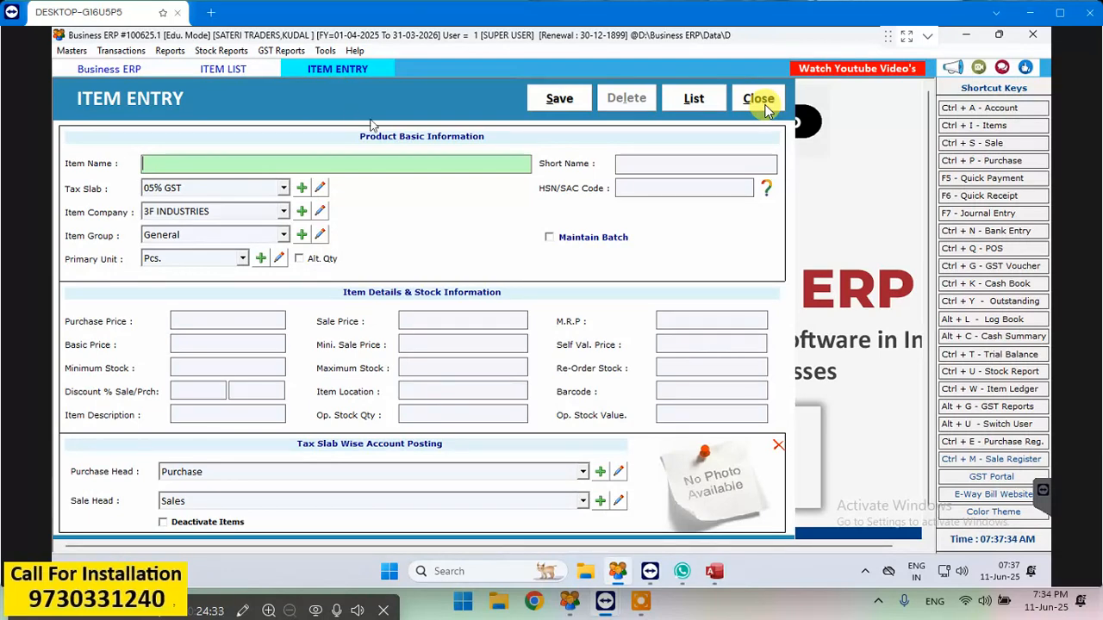
click(759, 101)
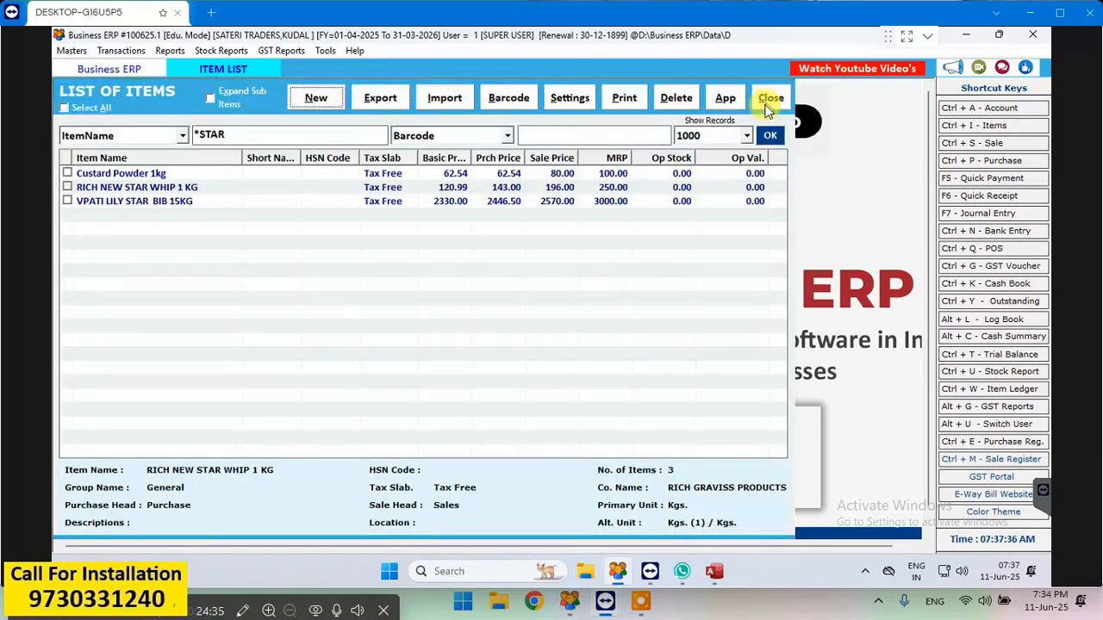
click(767, 105)
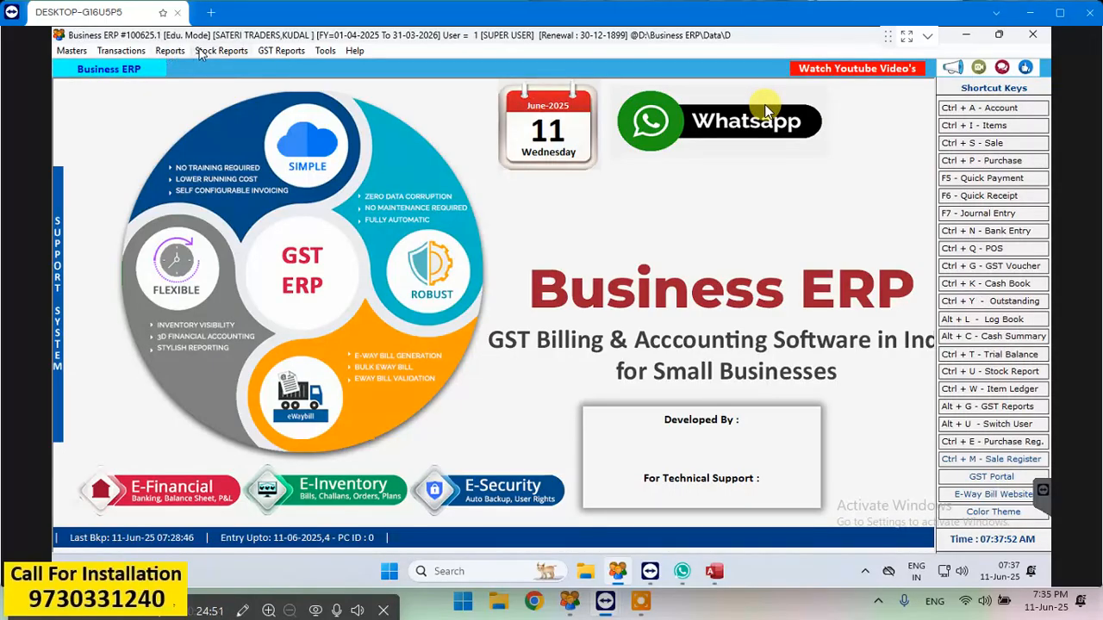
- Display the Stock Report for all items from 01-04-2025 to 11-06-2025
click(170, 51)
mouse_move(220, 51)
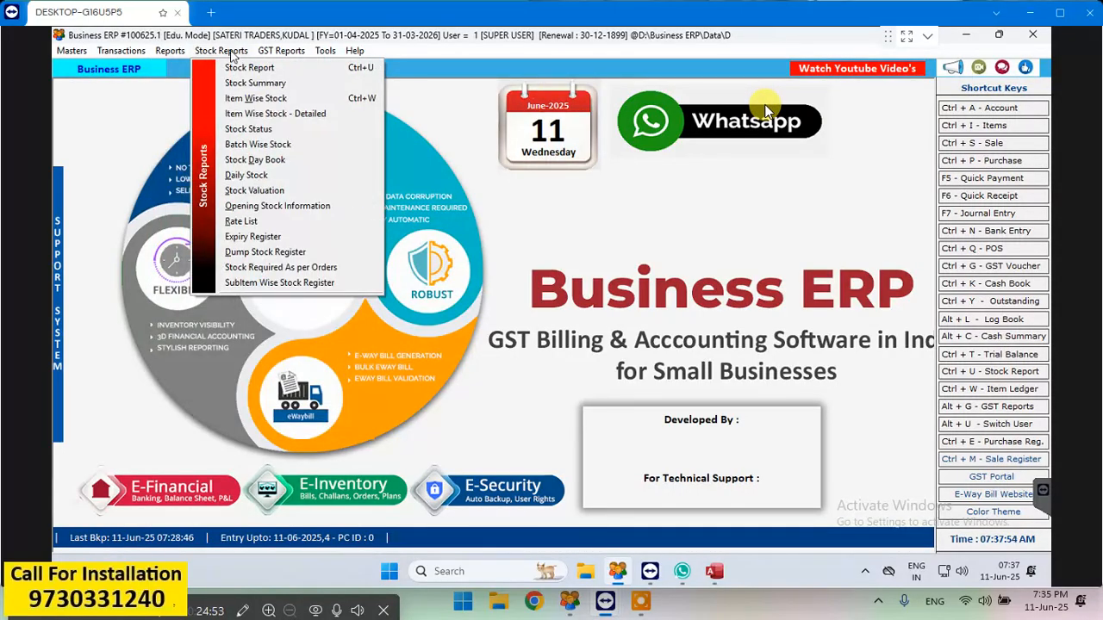
click(237, 69)
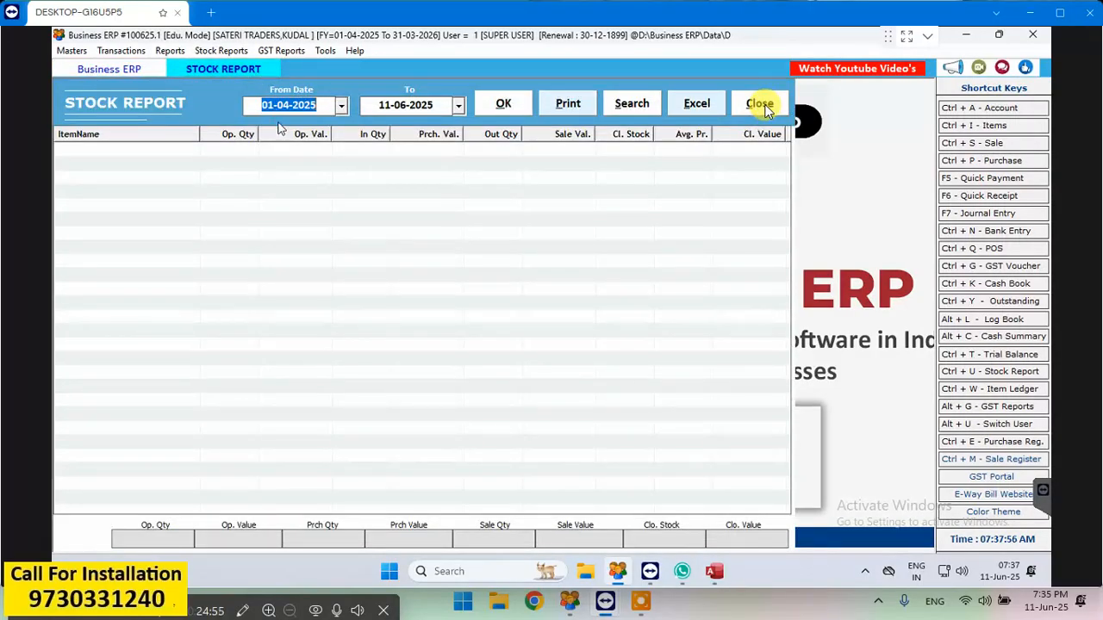
click(503, 103)
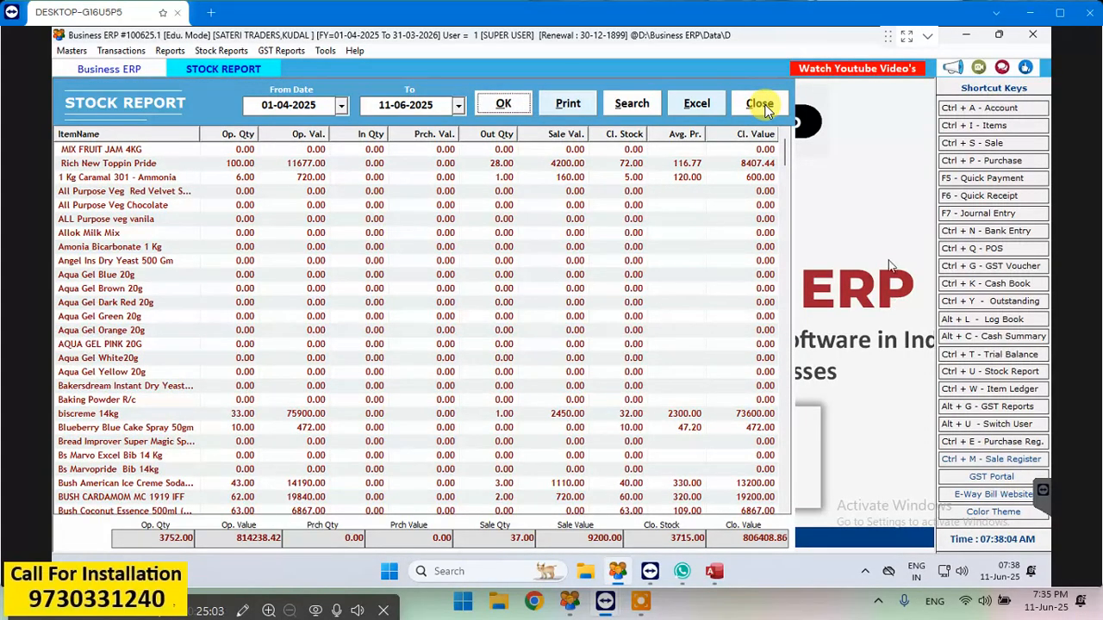
- Examine the first page of the stock report's print preview, and close the preview and the report
click(581, 105)
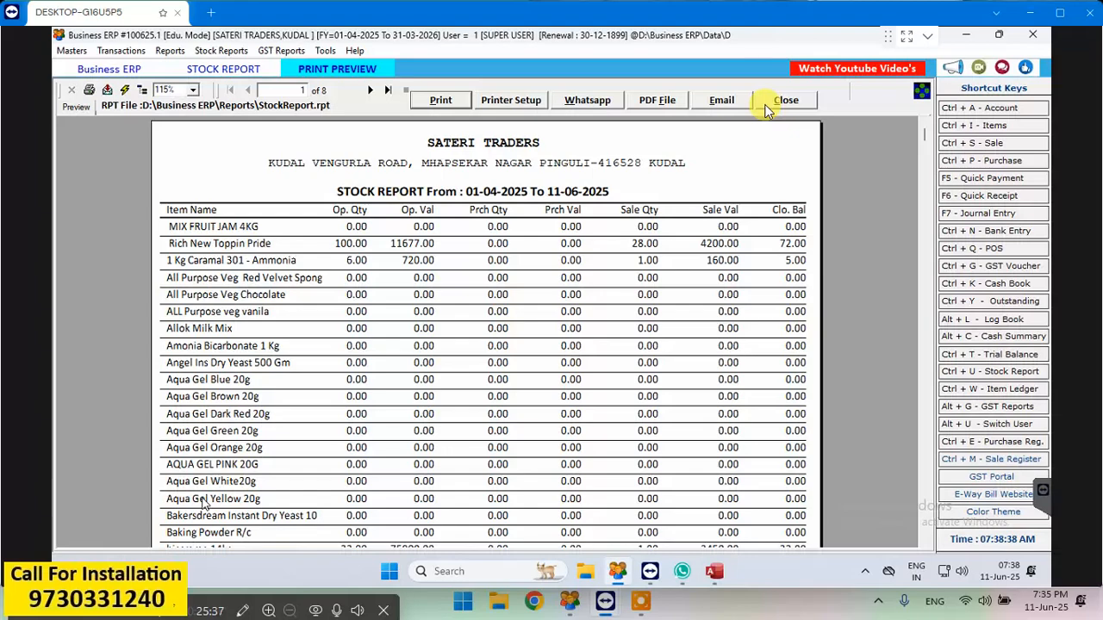
scroll(384, 441, down, 5)
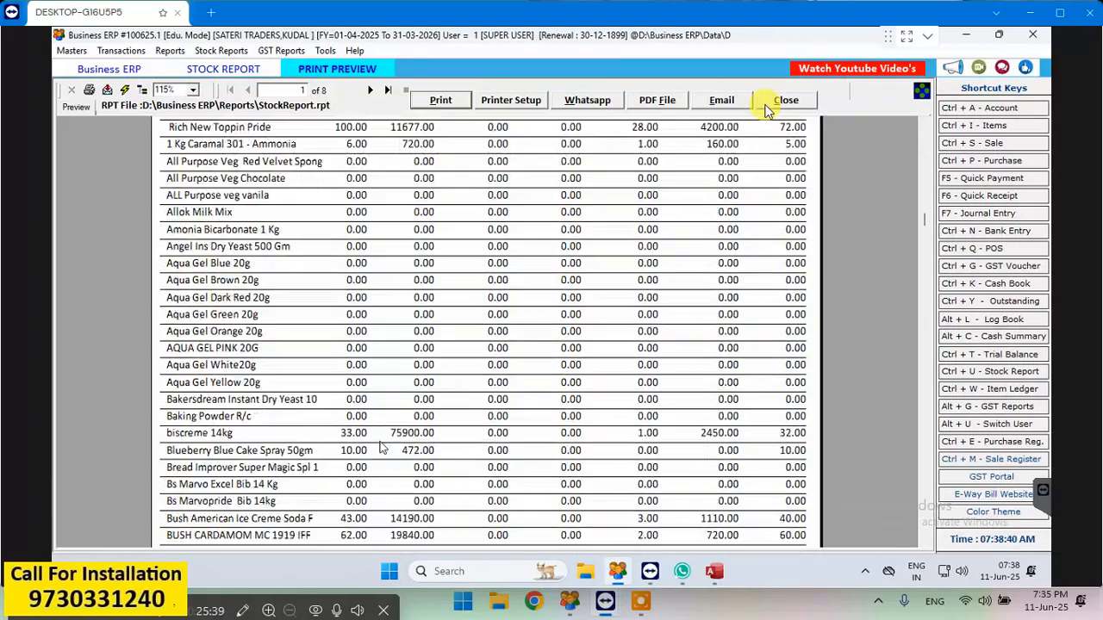
scroll(383, 441, down, 5)
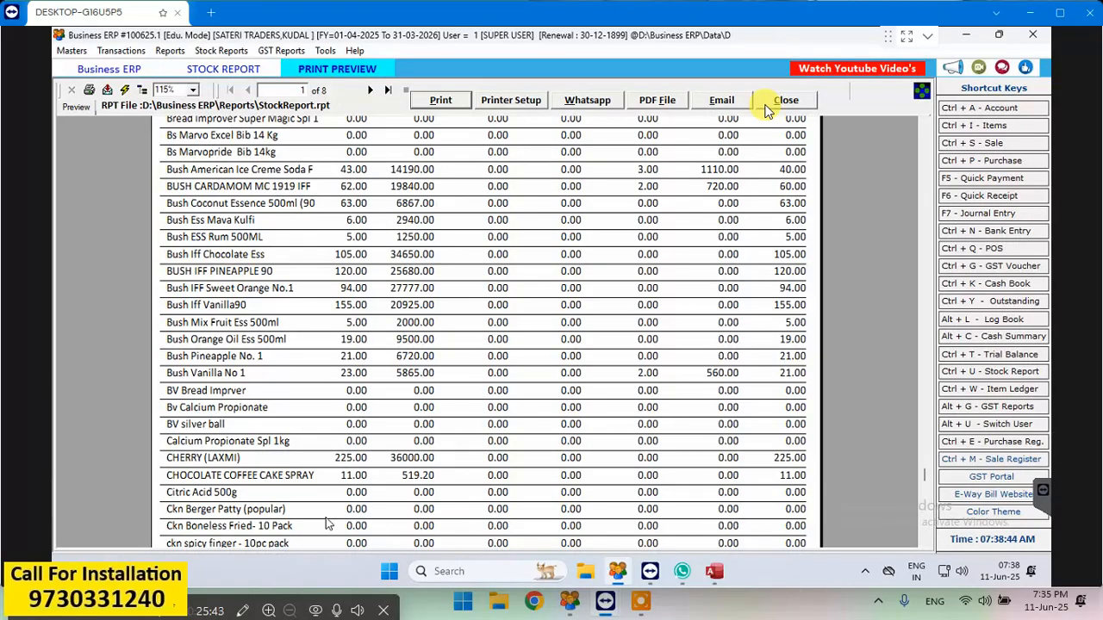
click(766, 107)
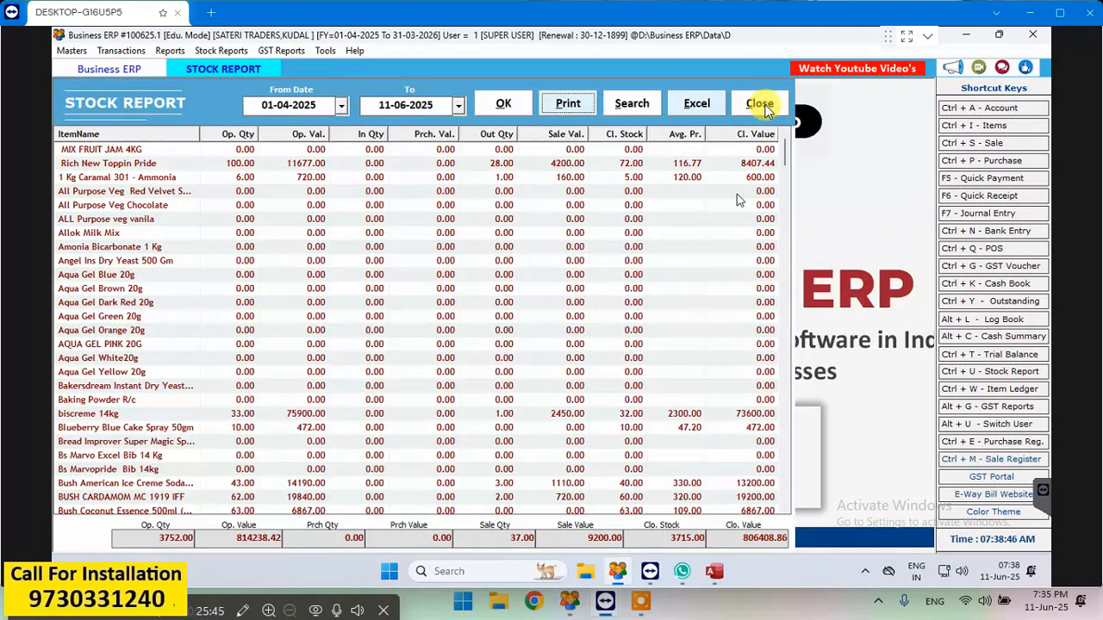
click(766, 107)
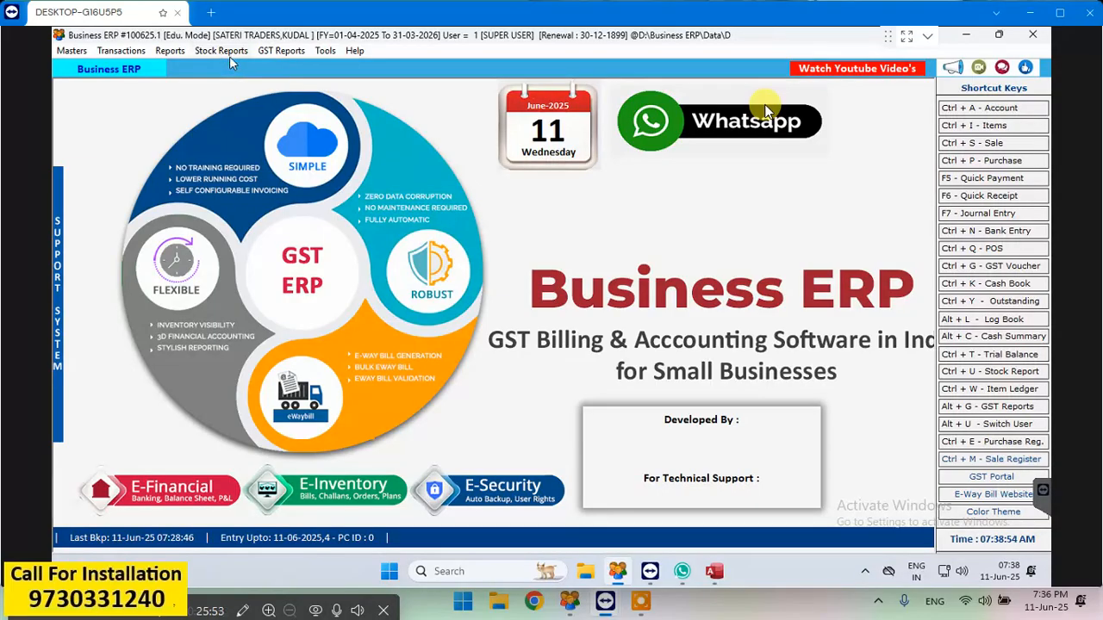
- Display the Outstanding Analysis of receivables as on 11-06-2025, review the party balances, and close it
click(176, 52)
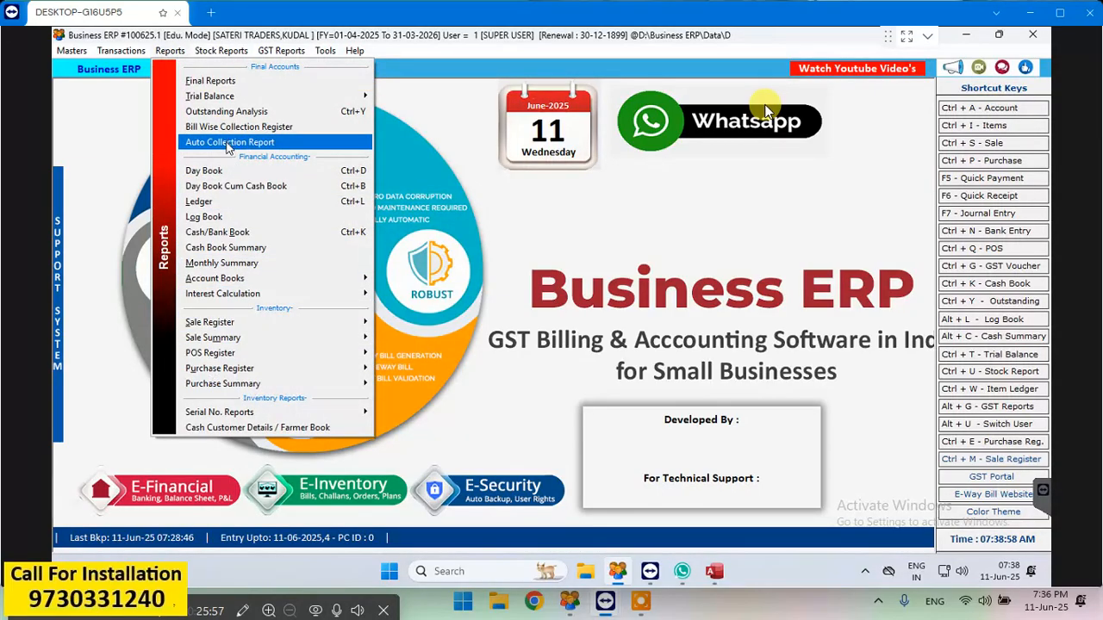
click(216, 111)
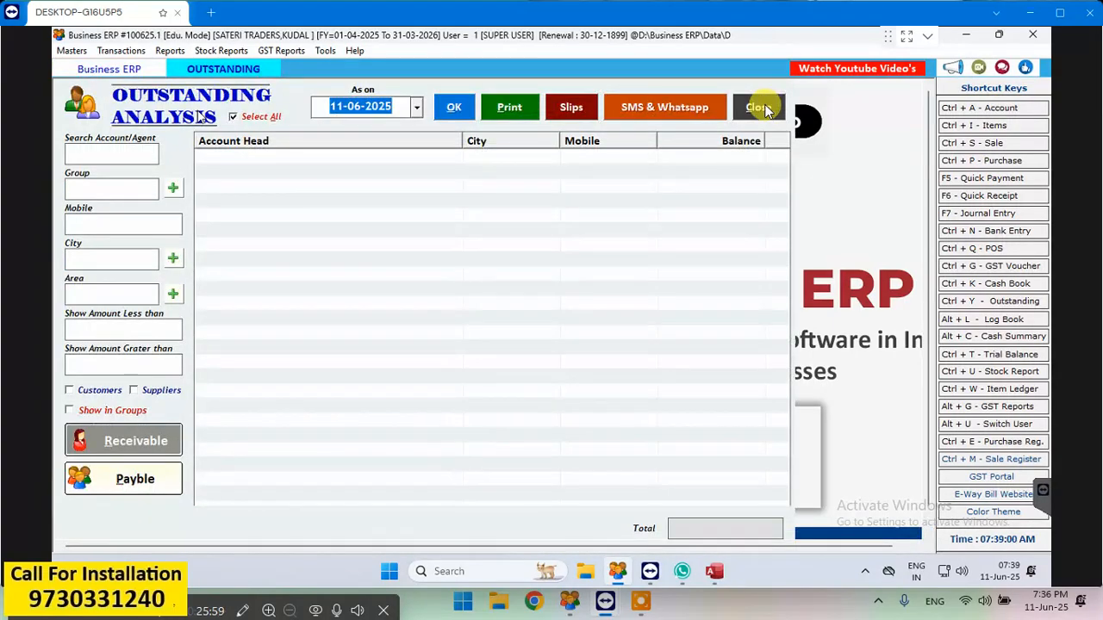
click(461, 112)
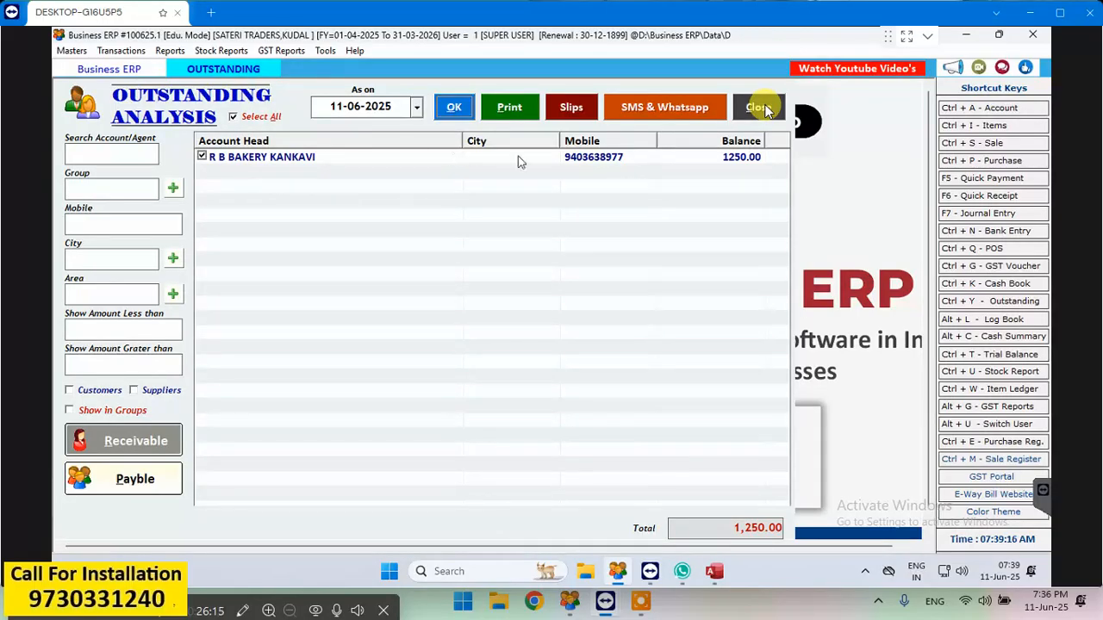
click(759, 107)
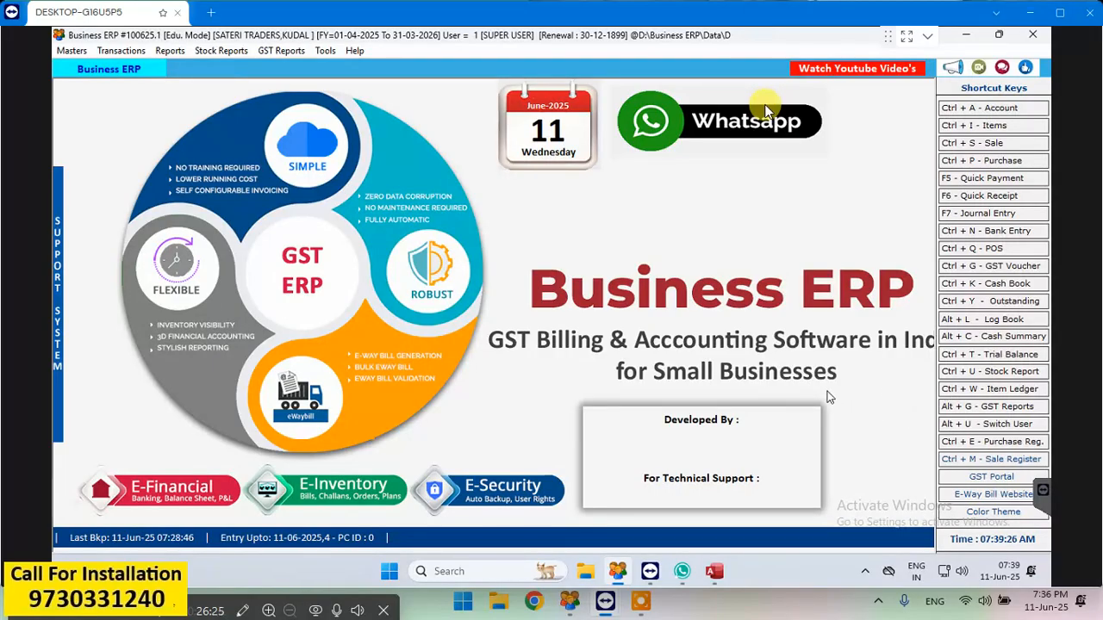
- Start a credit purchase entry dated 11-06-2025 and open a new account form for its party
click(1014, 162)
click(358, 99)
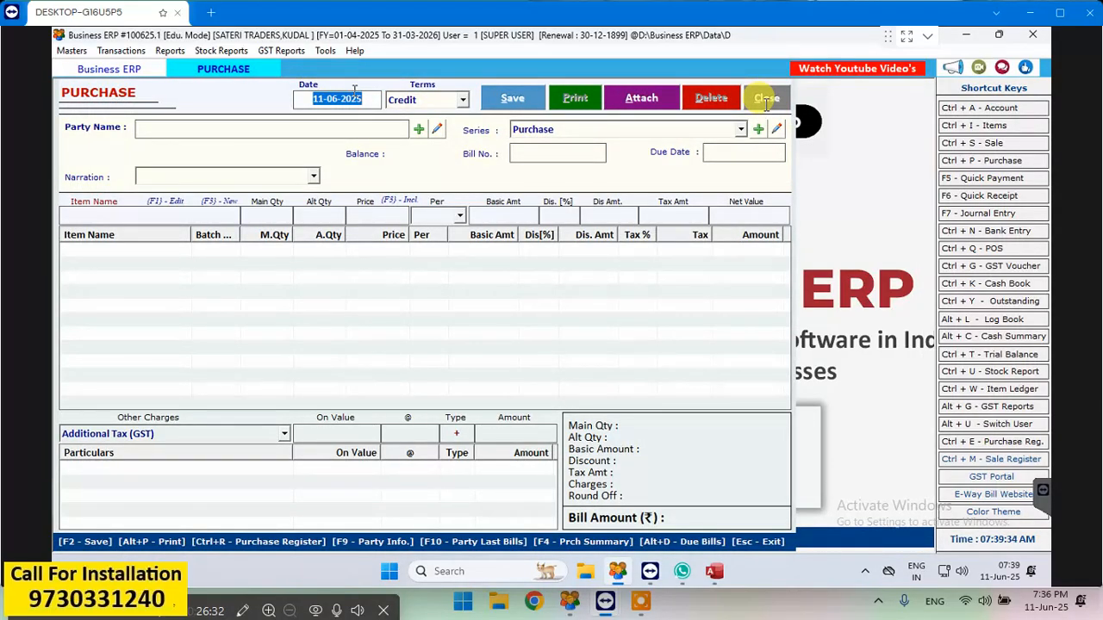
key(Return)
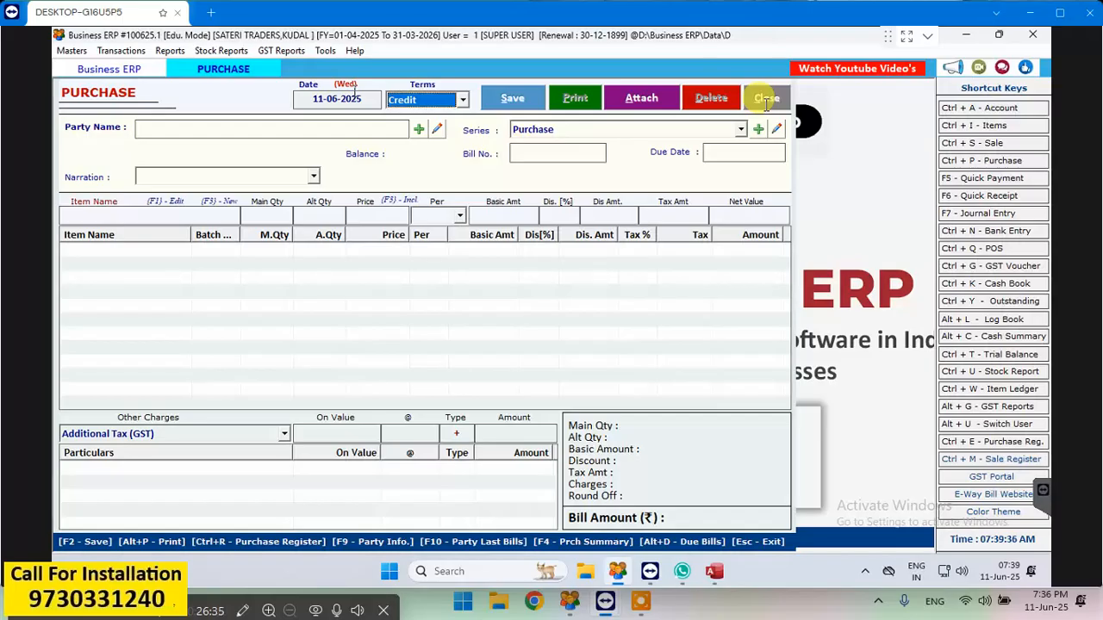
key(Return)
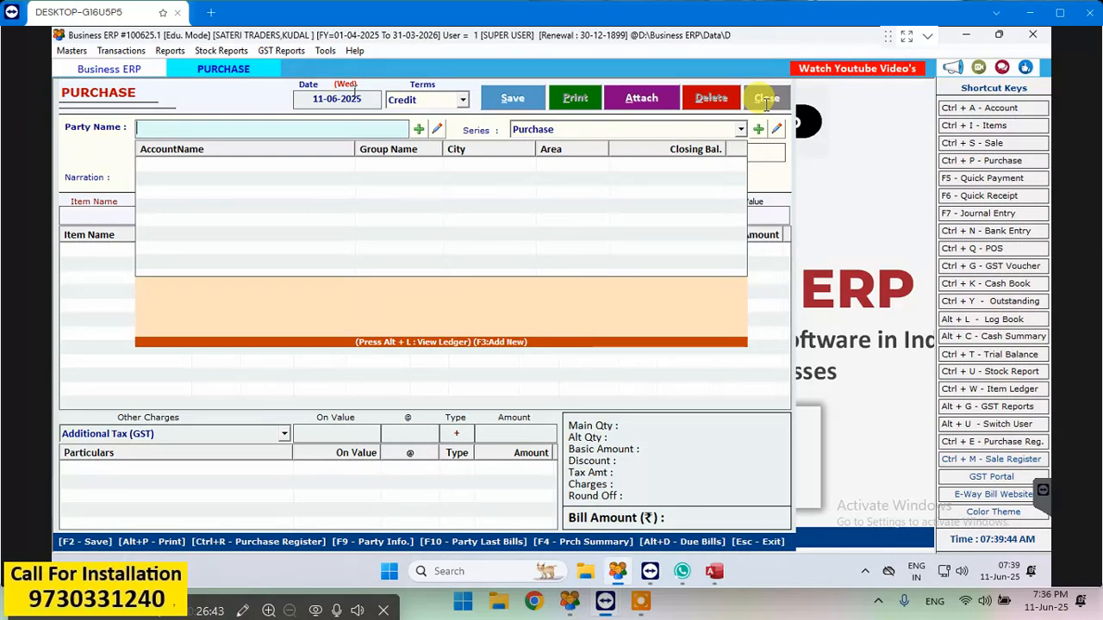
text(AL)
key(BackSpace)
key(BackSpace)
click(419, 130)
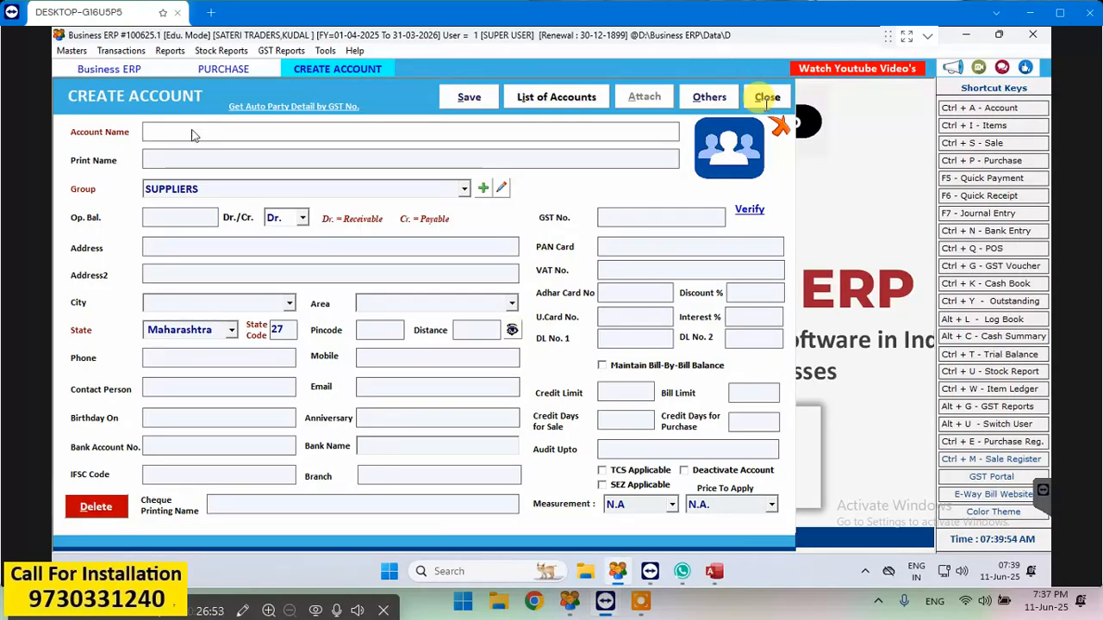
- Name the new account BUNGE INDIA PVT LTD and use the same text as its print name
text(BUNGE INDIA PB)
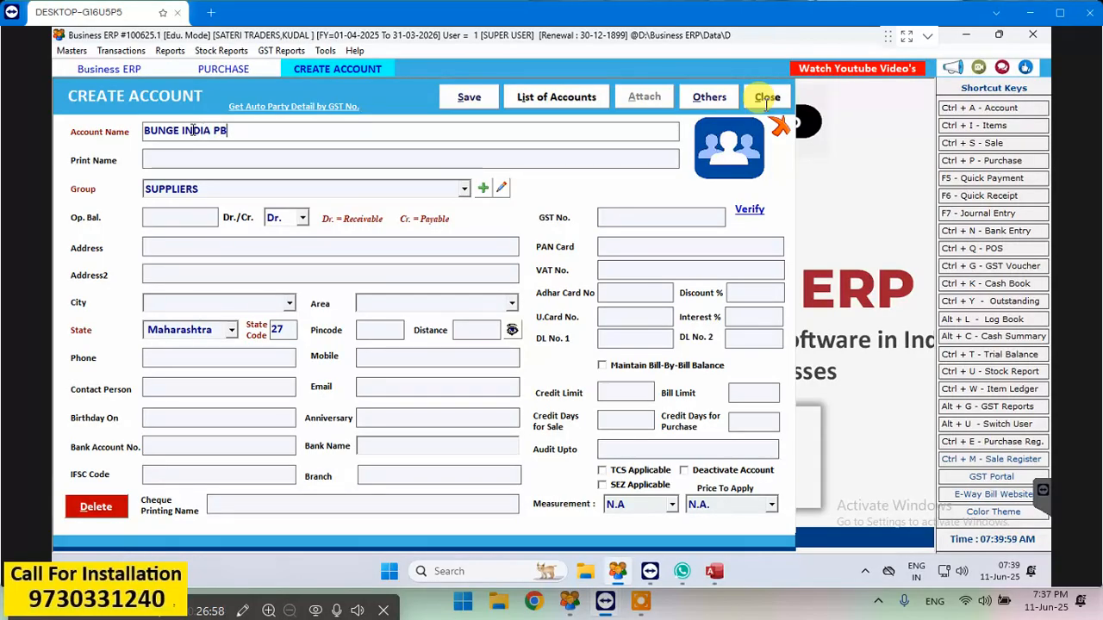
key(BackSpace)
text(VT LTD)
key(Return)
- Keep the new account in the SUPPLIERS group with a Cr. balance type, and save it with the address lines blank
key(Return)
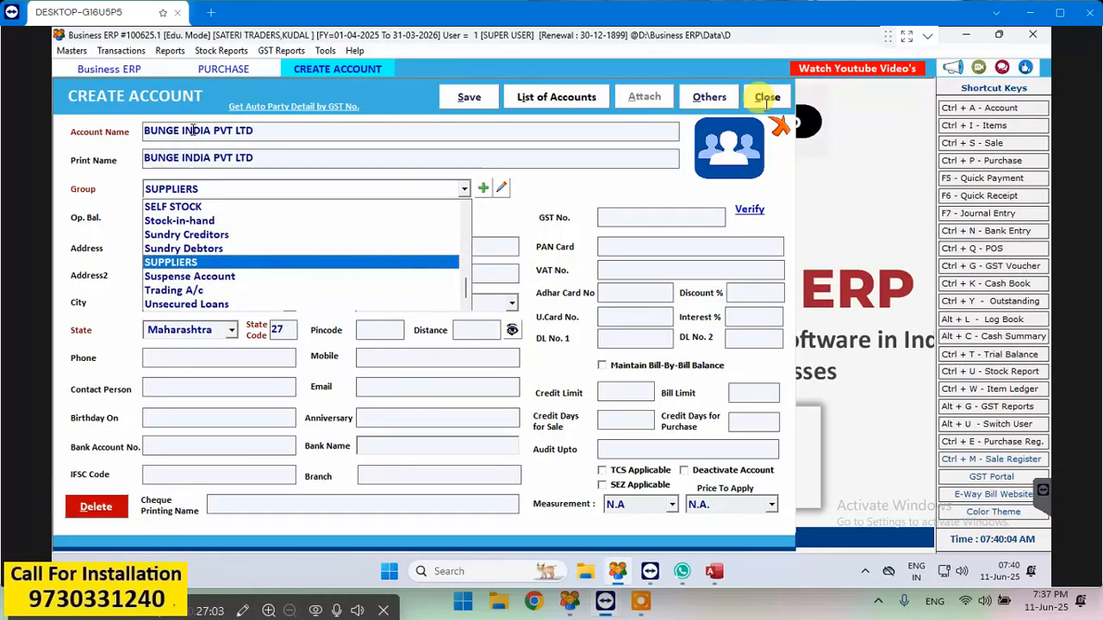
key(Return)
key(Return)
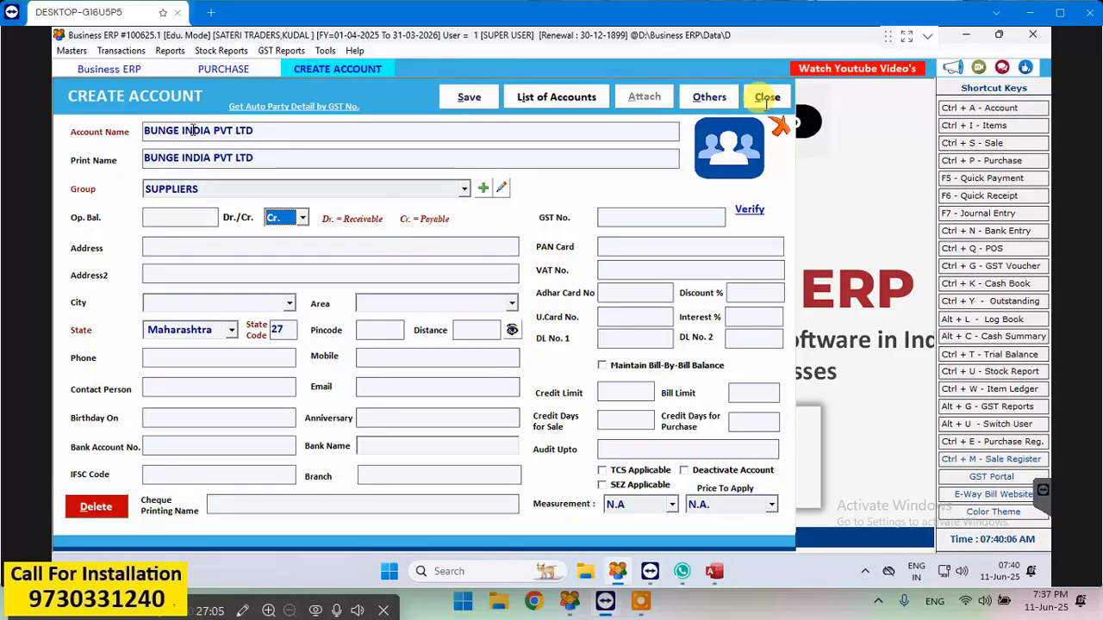
key(Return)
key(Return)
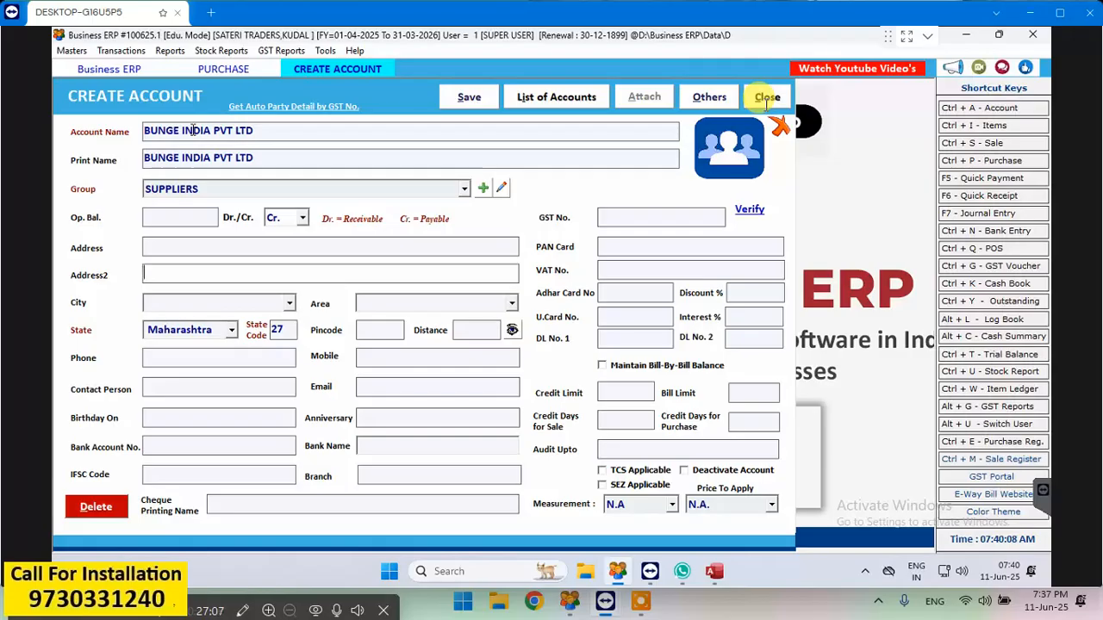
click(485, 105)
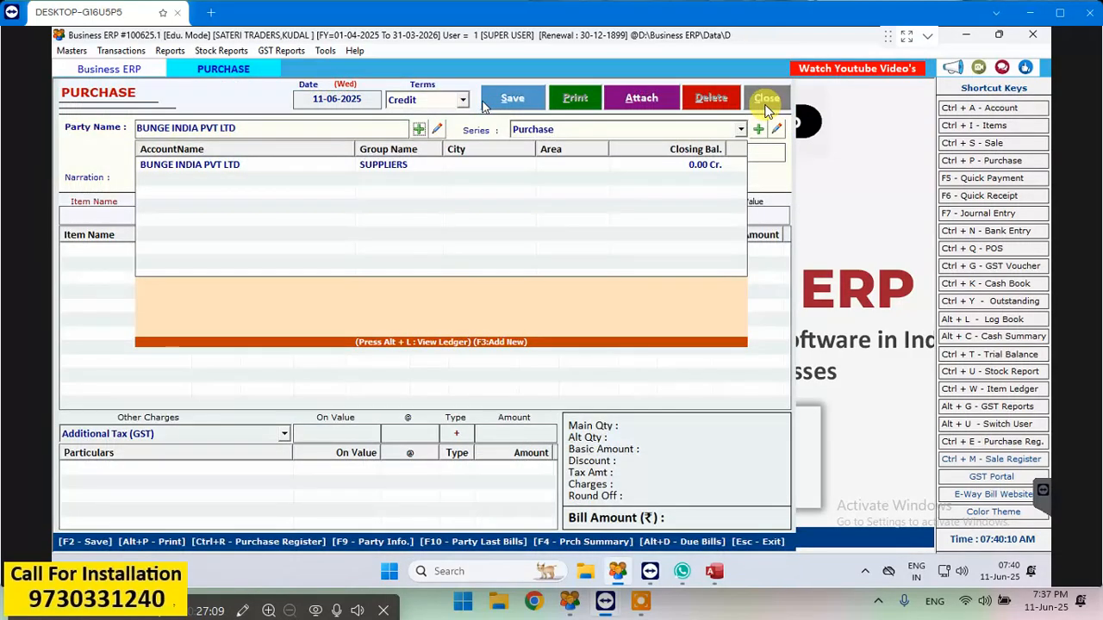
- Select BUNGE INDIA PVT LTD as the purchase party with the Purchase series, and close the entry without saving
click(327, 164)
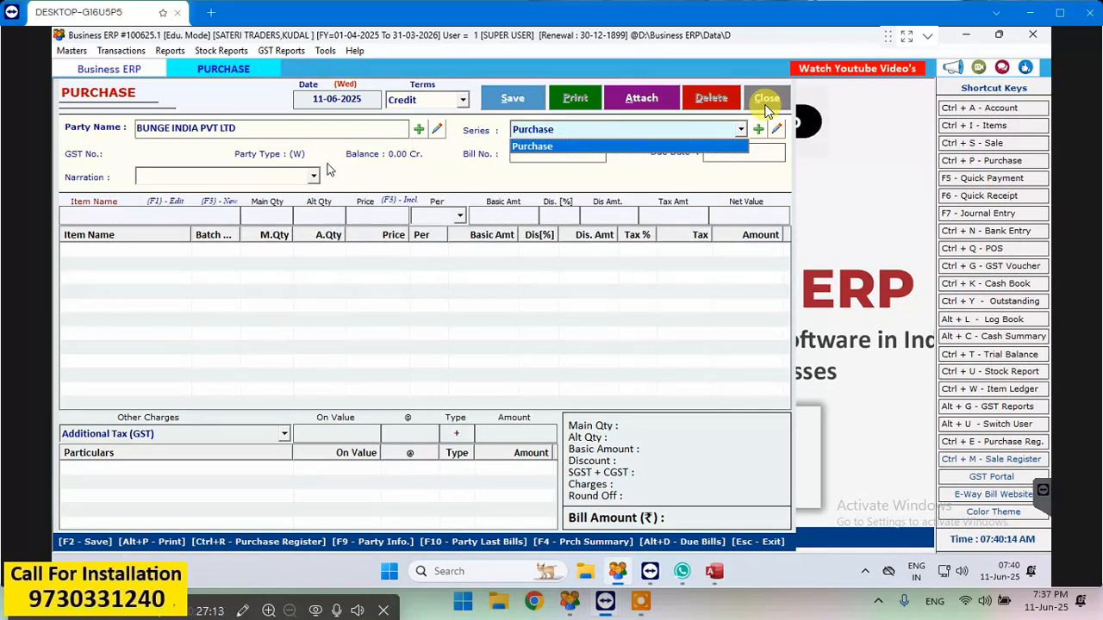
key(Return)
key(Return)
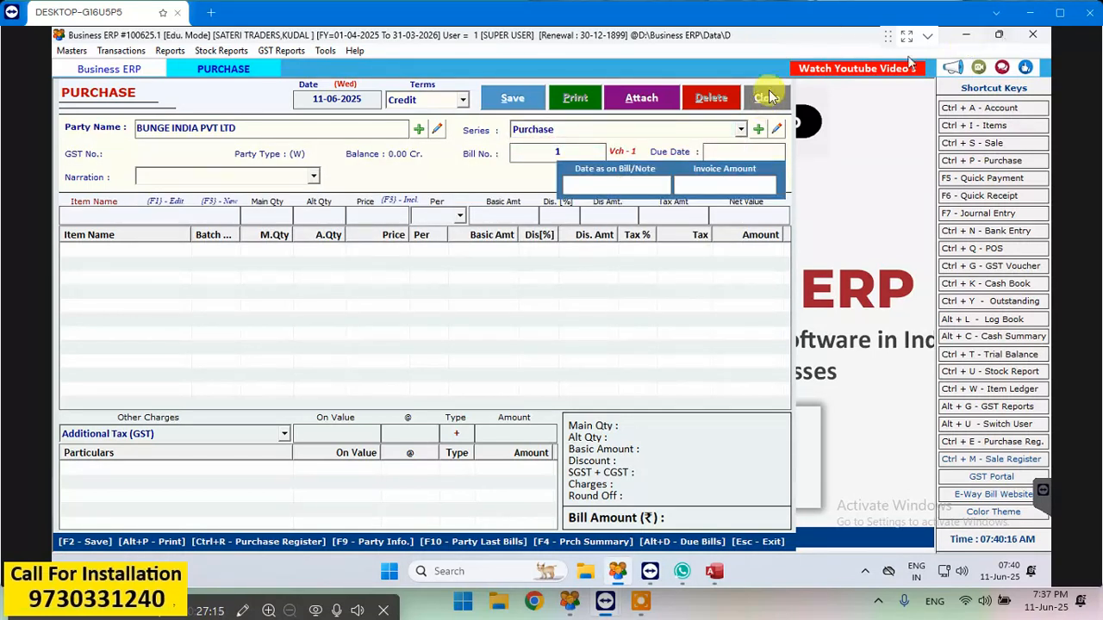
key(Escape)
key(Return)
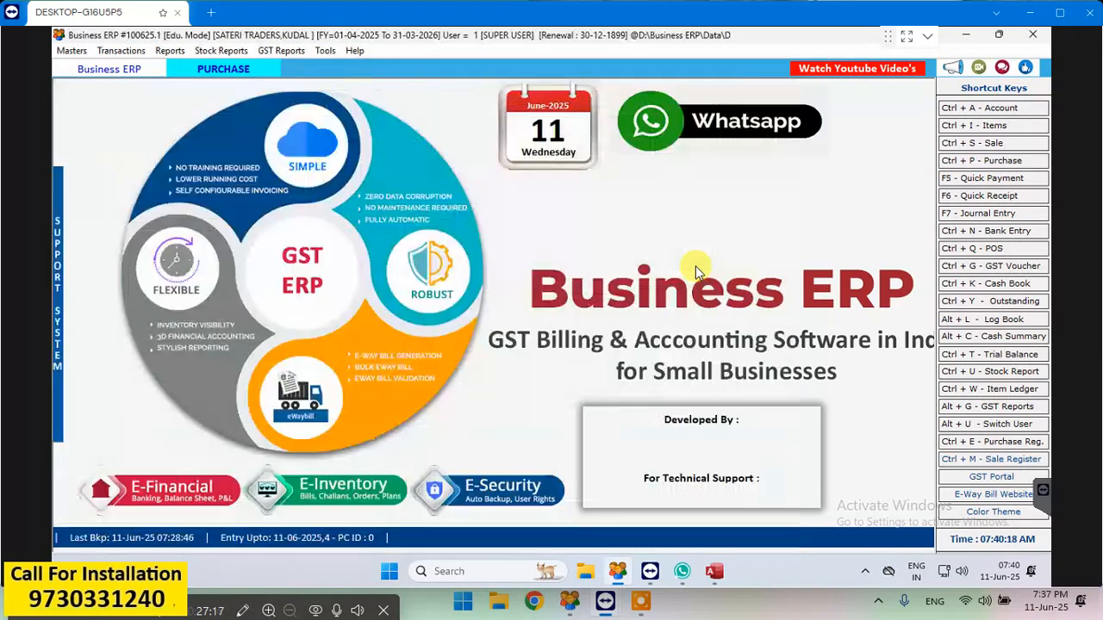
key(alt+r)
key(Right)
key(Right)
key(Right)
key(Down)
key(Down)
key(Down)
key(Down)
key(Down)
key(Down)
key(Down)
key(Down)
key(Down)
key(Down)
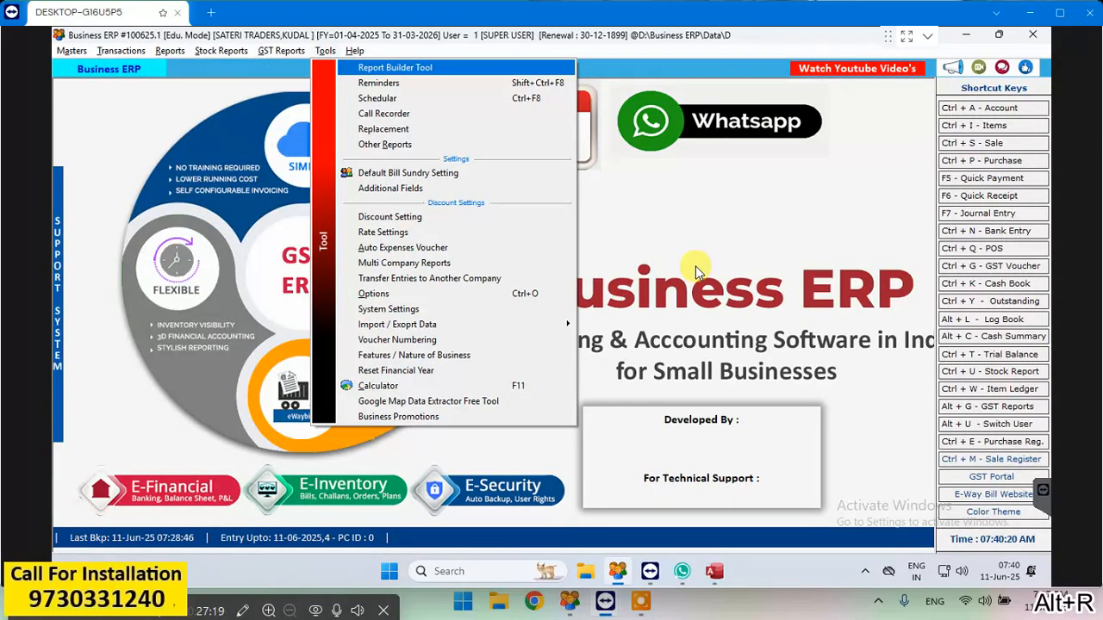
key(Down)
key(Down)
key(Down)
key(Down)
key(Down)
key(Down)
key(Down)
key(Down)
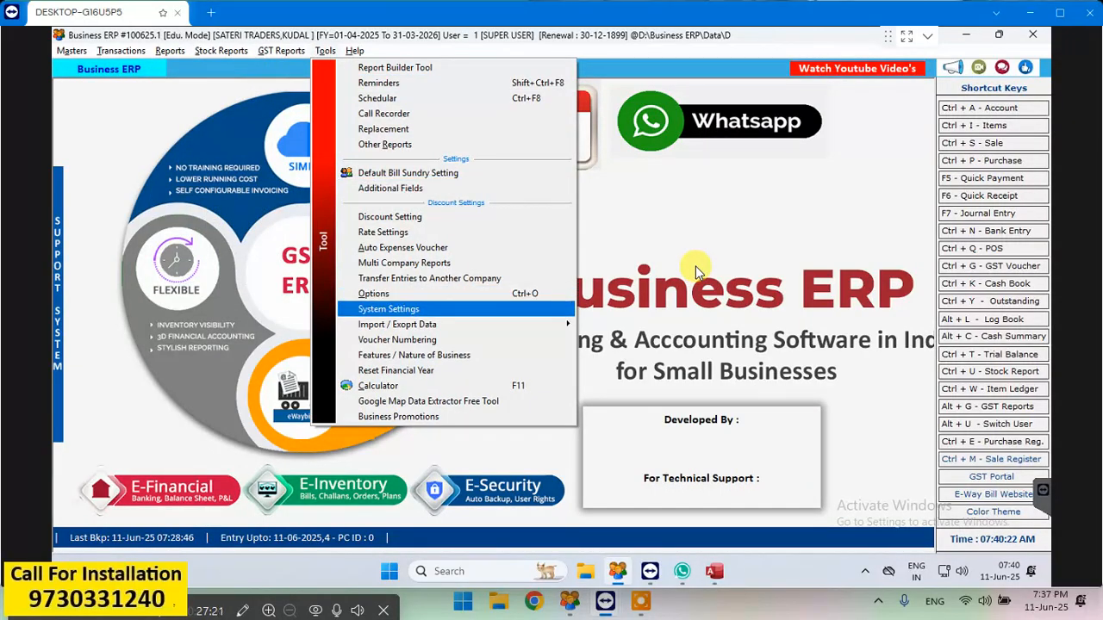
key(Return)
key(Escape)
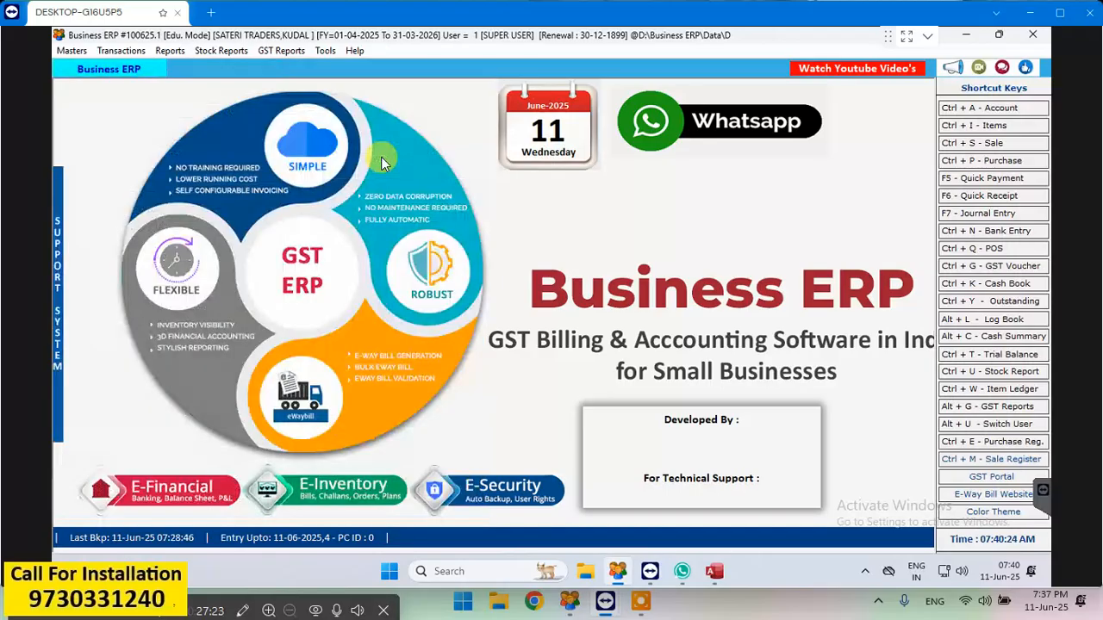
- Open the Voucher Numbering settings
key(alt+r)
key(Right)
key(Right)
key(Right)
key(Down)
key(o)
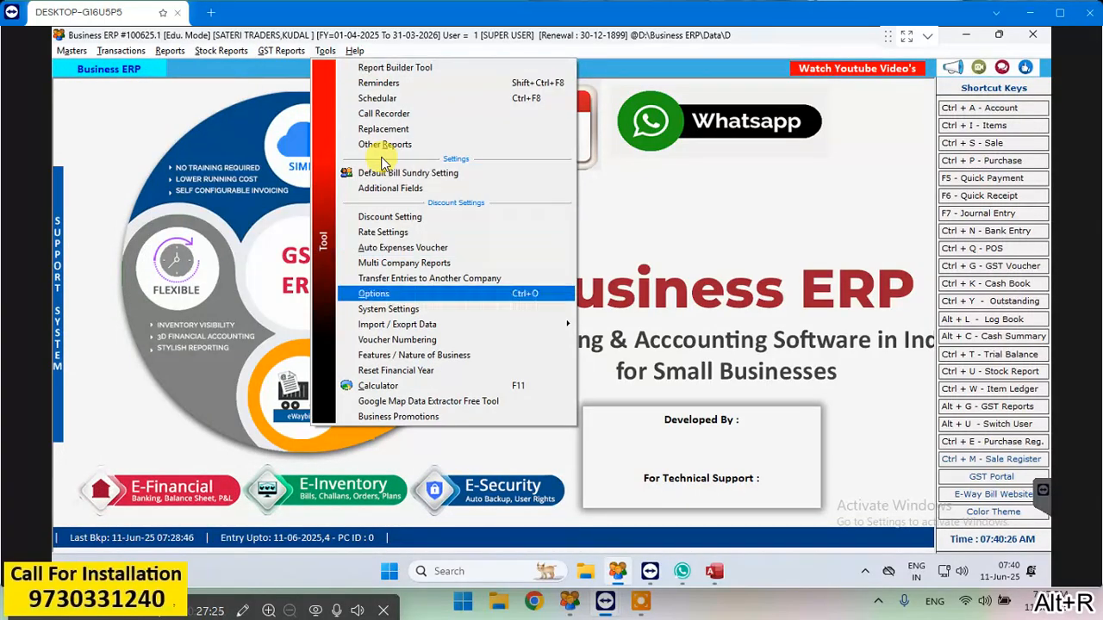
key(Down)
key(Down)
key(Down)
key(Return)
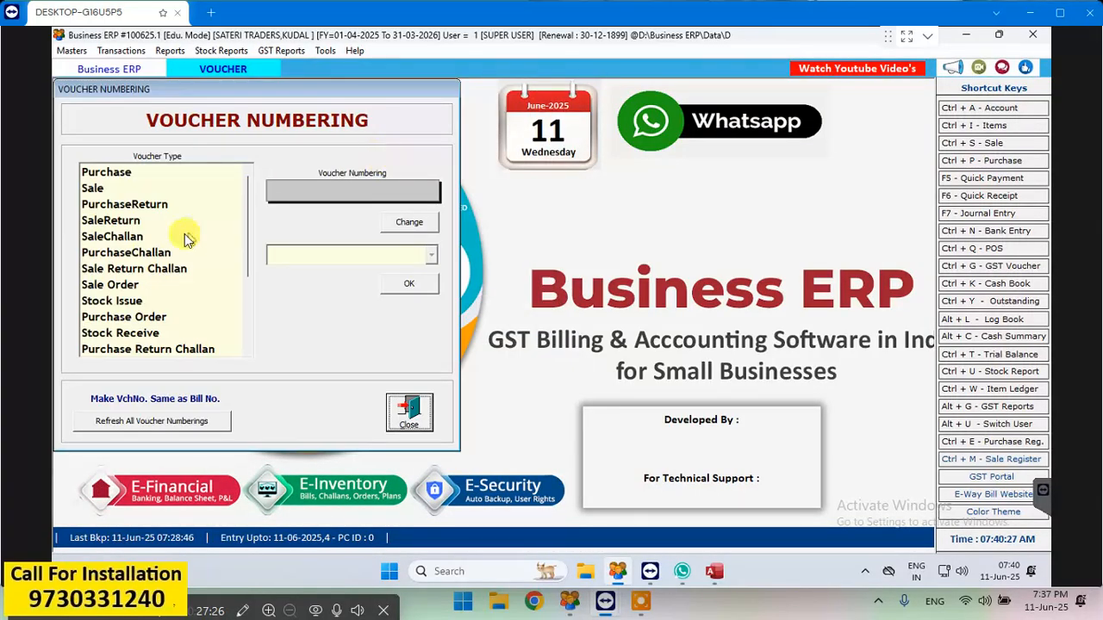
- Set the voucher numbering of the Purchase voucher type to Manual, and close the settings
click(115, 172)
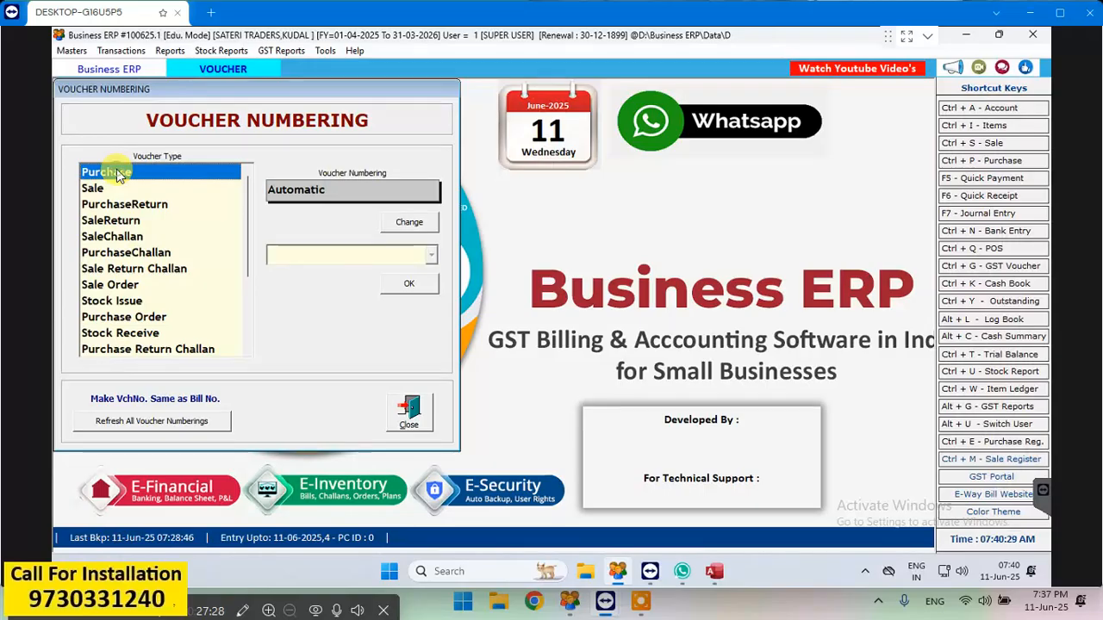
click(411, 224)
click(431, 259)
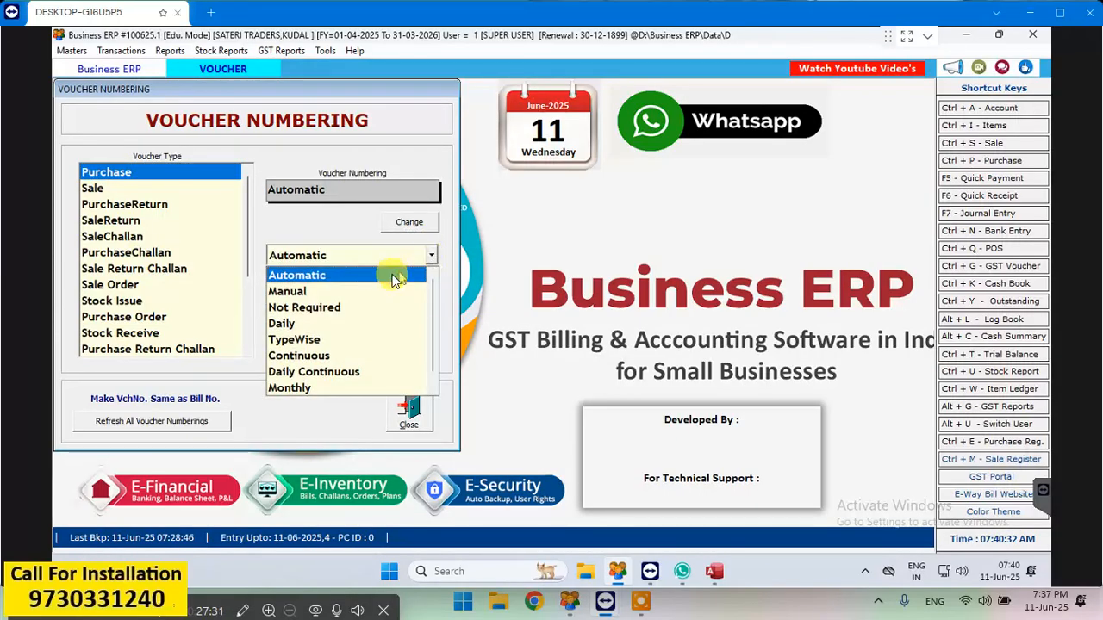
click(375, 291)
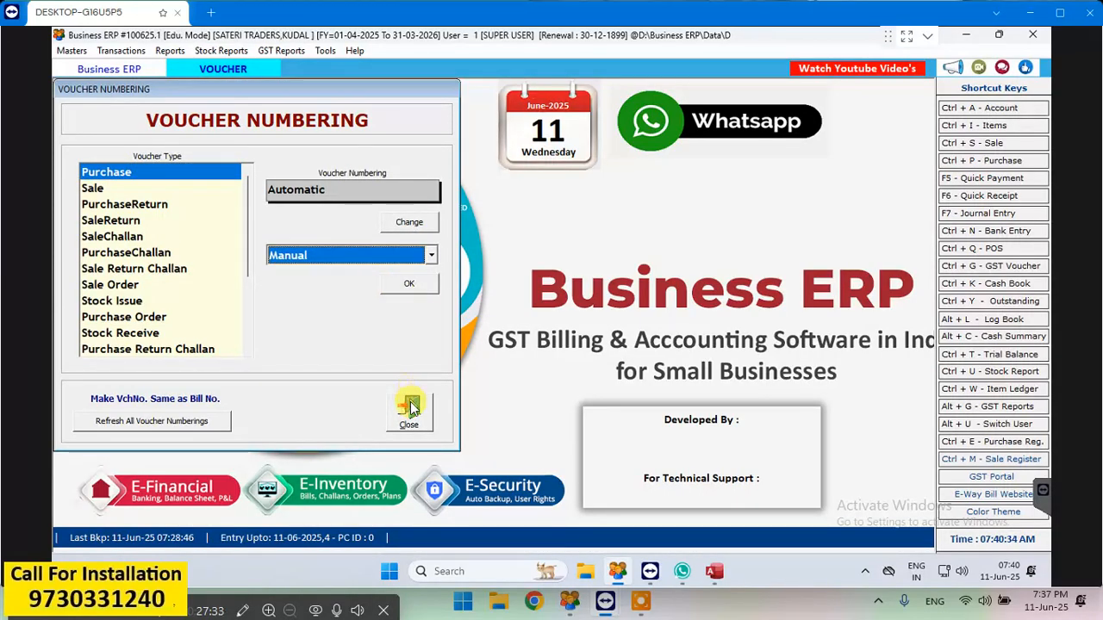
click(409, 284)
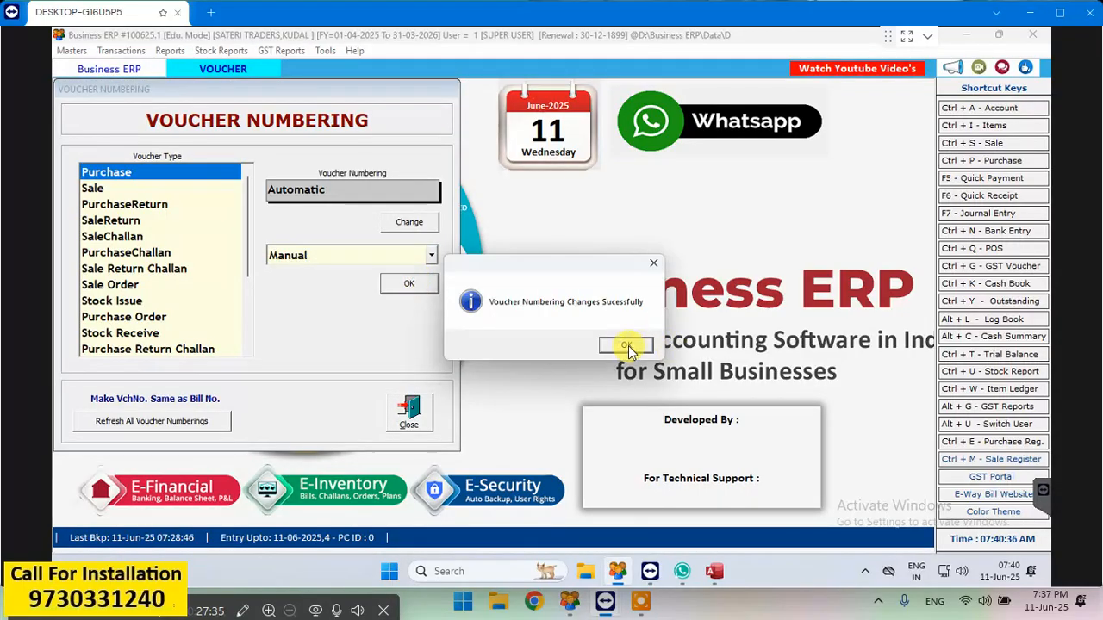
click(628, 345)
click(410, 413)
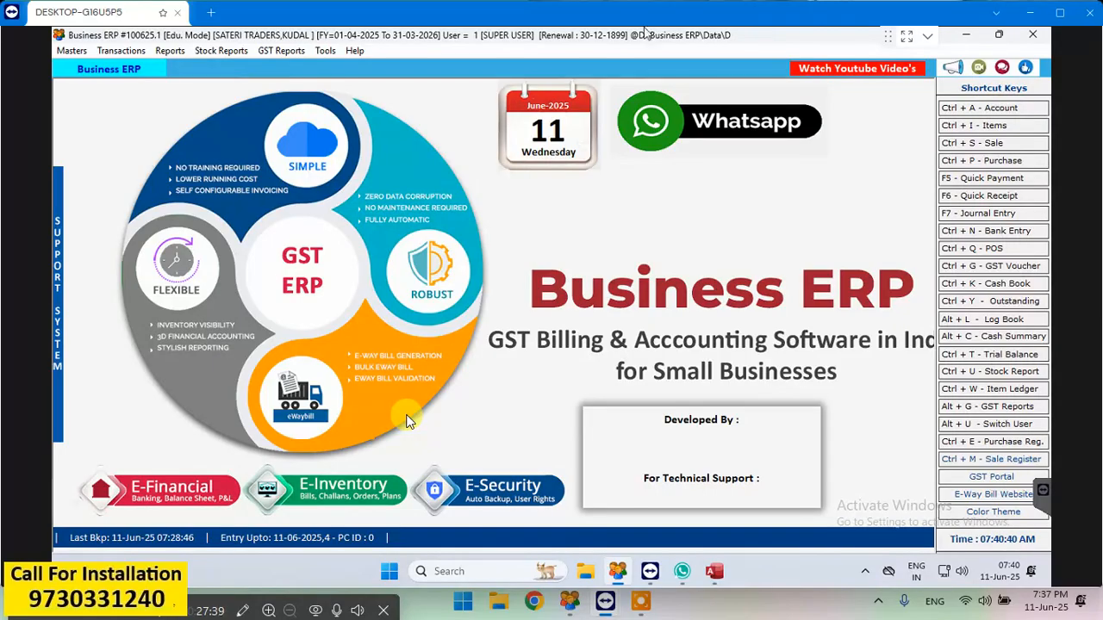
- Start a credit purchase entry dated 11-06-2025 for BUNGE INDIA PVT LTD in the Purchase series with bill number 1234
click(991, 159)
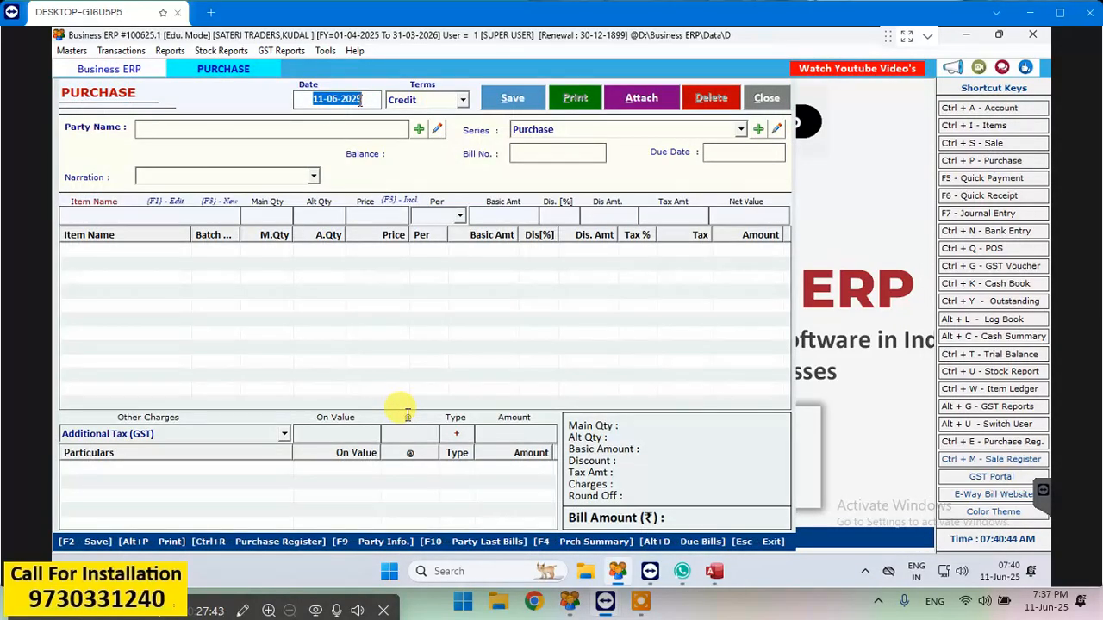
key(Return)
key(Return)
key(Return)
key(Return)
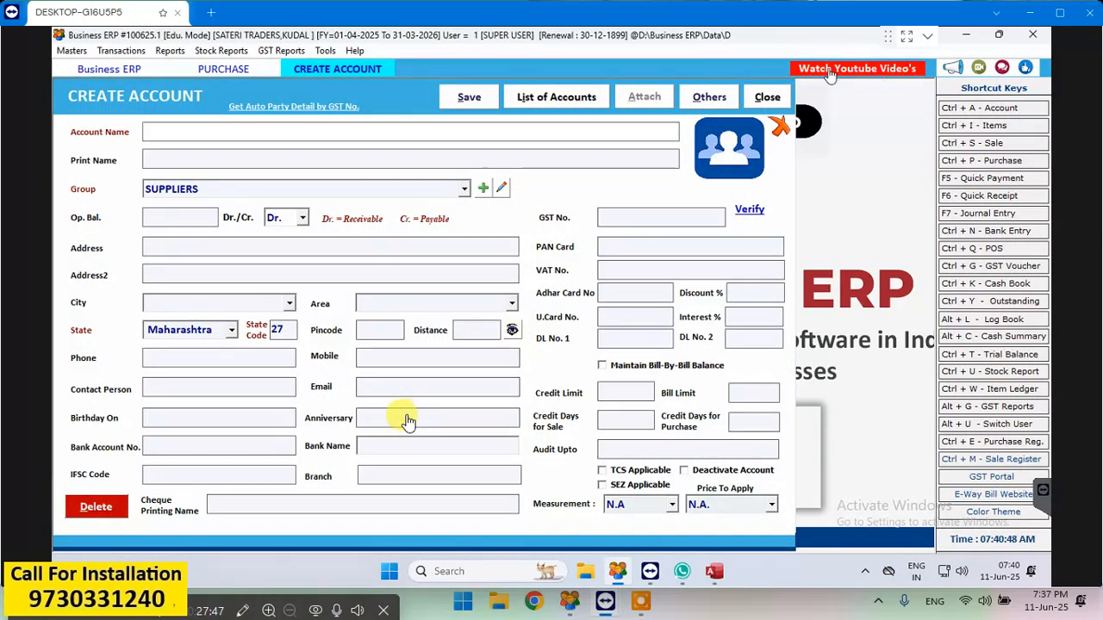
key(Escape)
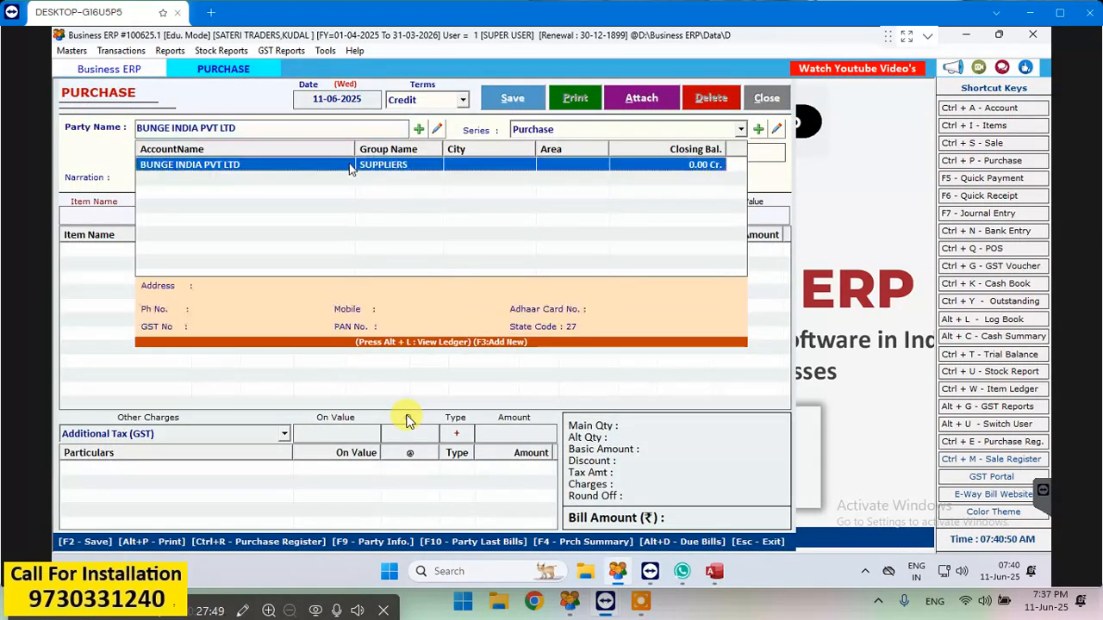
key(Return)
key(Return)
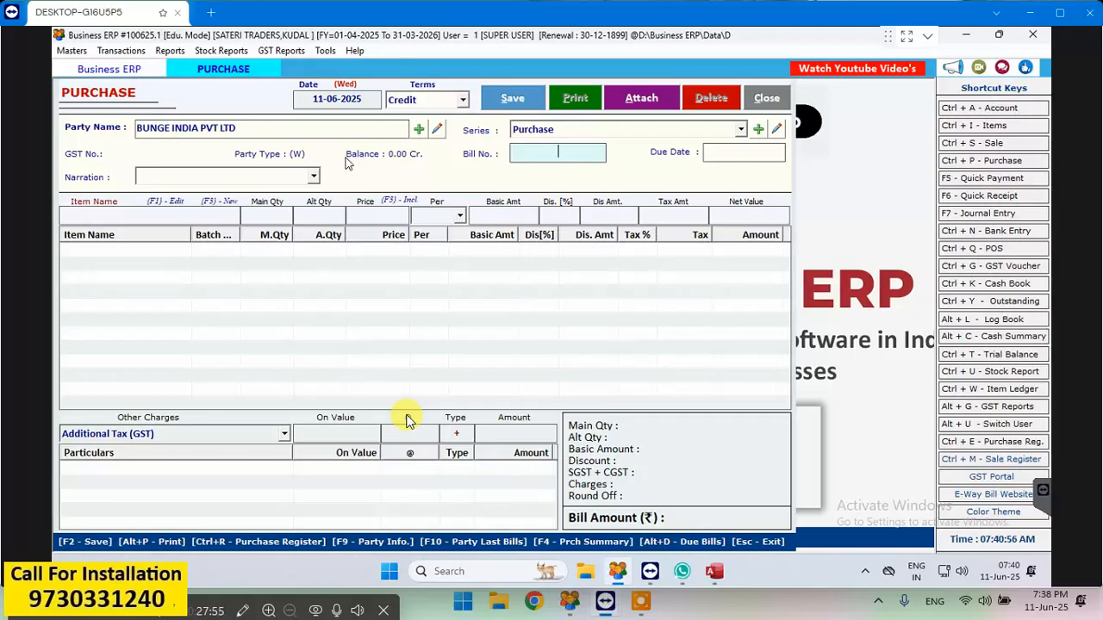
text(1234)
key(Return)
key(Return)
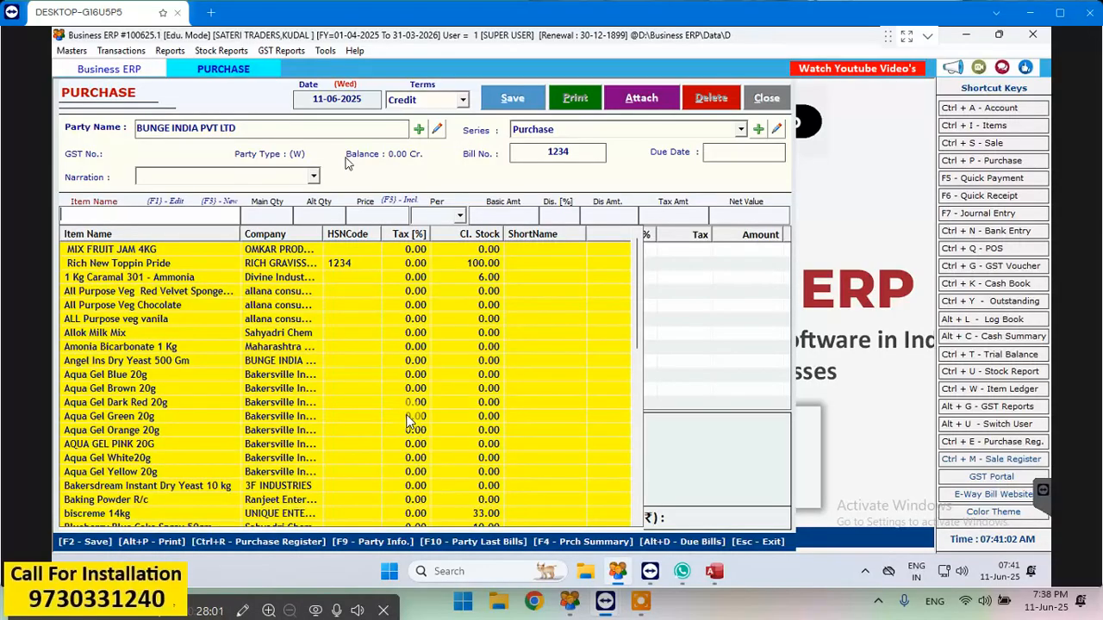
- Browse the purchase's item list down to Angel Ins Dry Yeast 500 Gm, and view a blank new item form without saving it
key(Down)
key(Down)
key(Down)
key(Down)
key(Down)
key(Down)
key(Down)
key(Down)
key(Down)
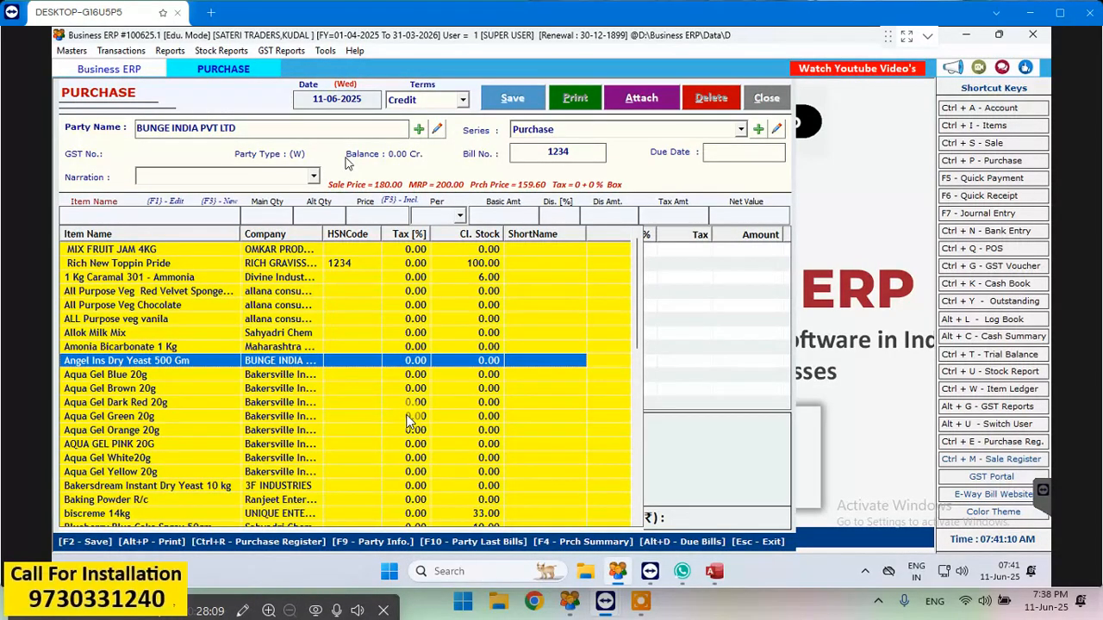
click(181, 212)
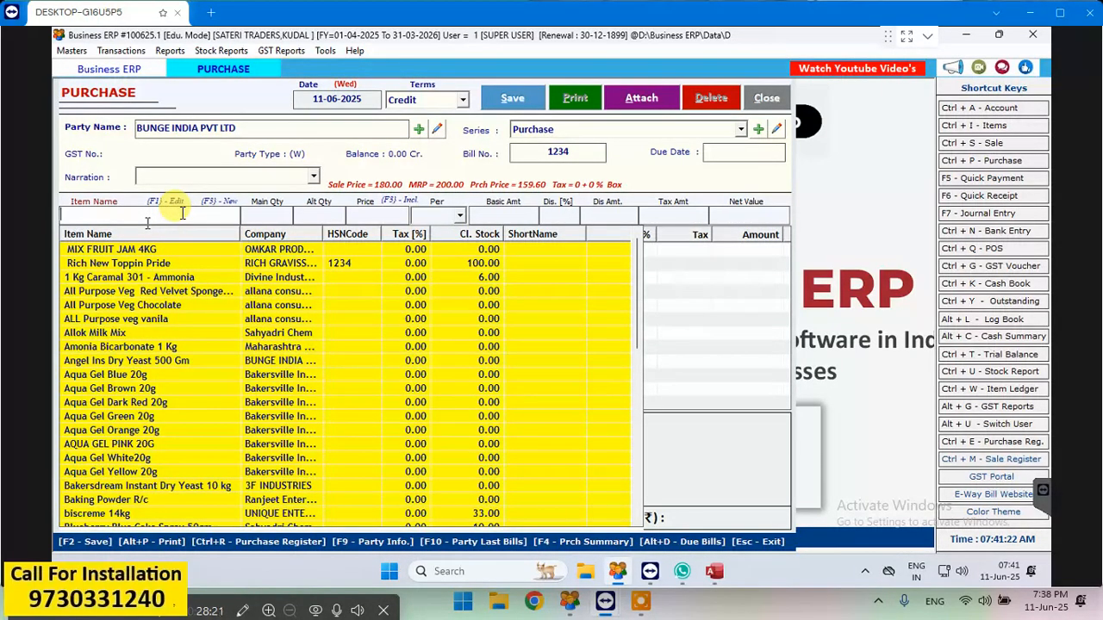
key(F3)
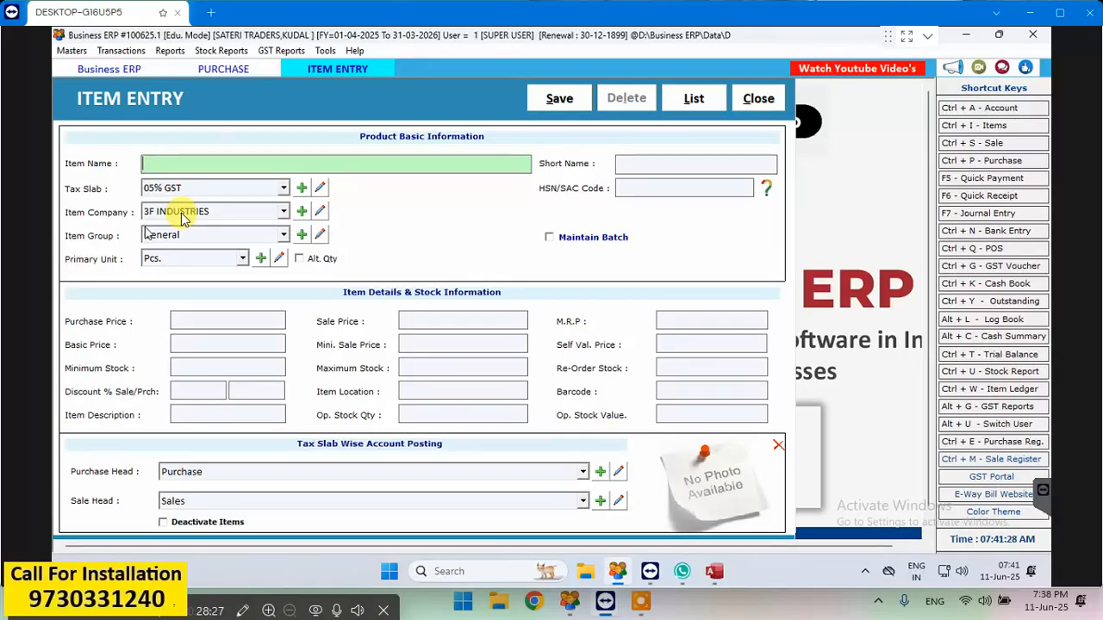
click(756, 100)
click(176, 212)
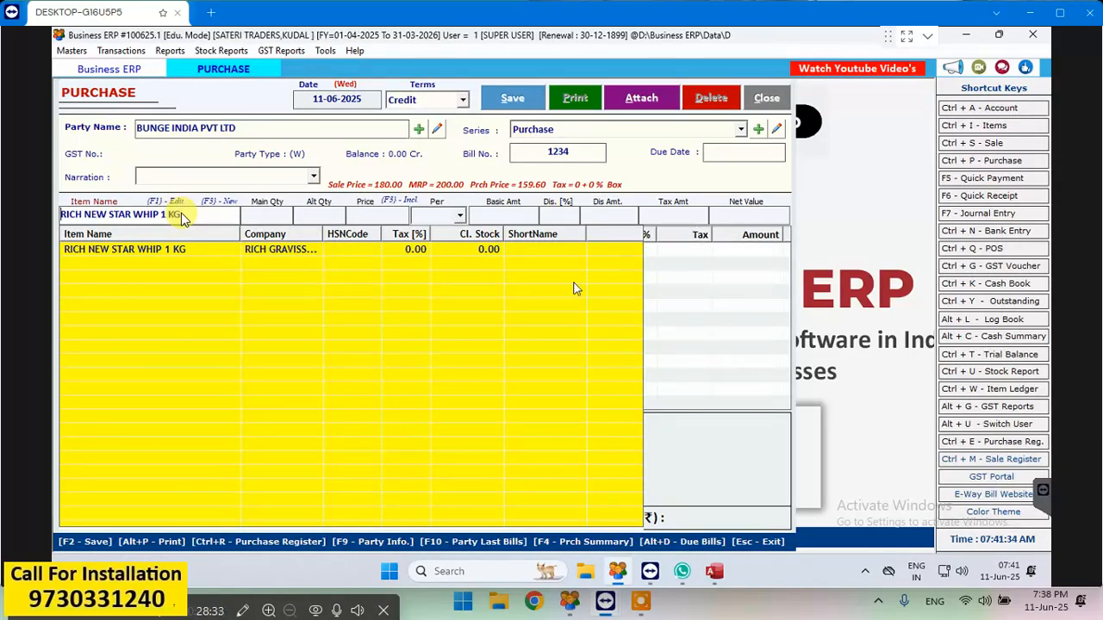
- Clear the item name RICH NEW STAR WHIP 1 KG from the purchase's item line
click(181, 215)
drag(198, 217, 55, 199)
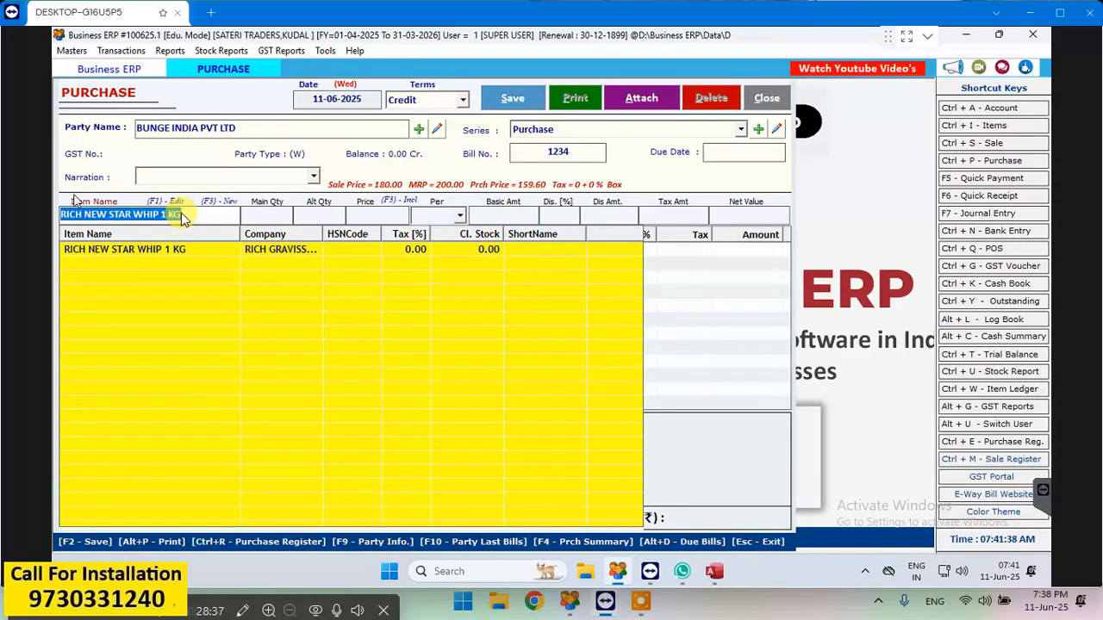
key(BackSpace)
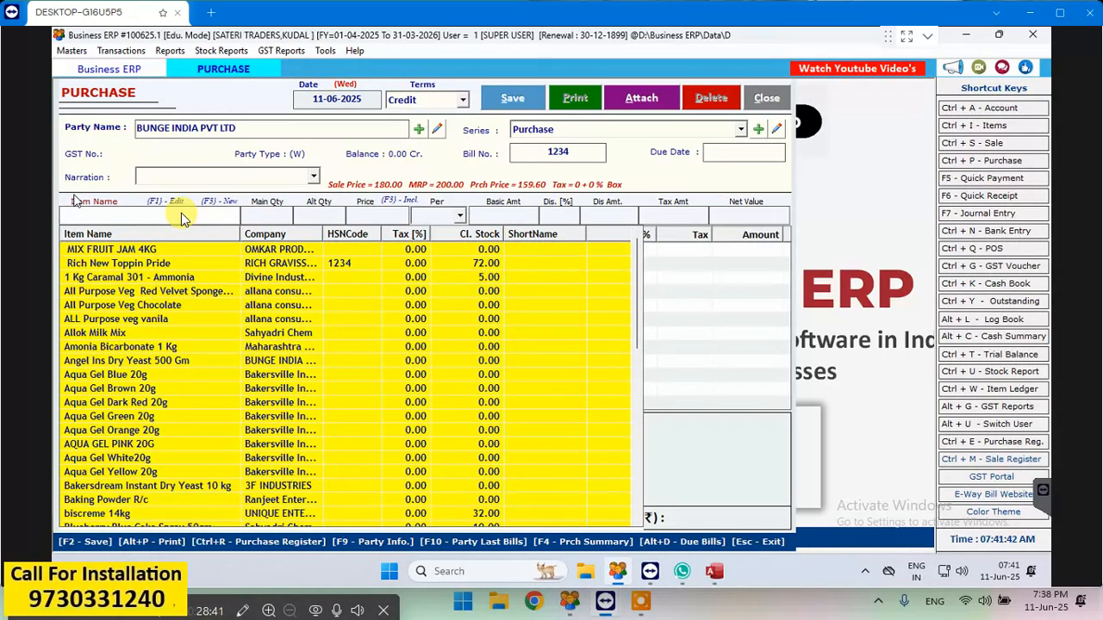
- Add Angel Ins Dry Yeast 500 Gm to the purchase bill with a quantity of 20 boxes at a price of 159.60
key(Down)
key(Down)
key(Down)
key(Down)
key(Down)
key(Down)
key(Down)
key(Down)
key(Down)
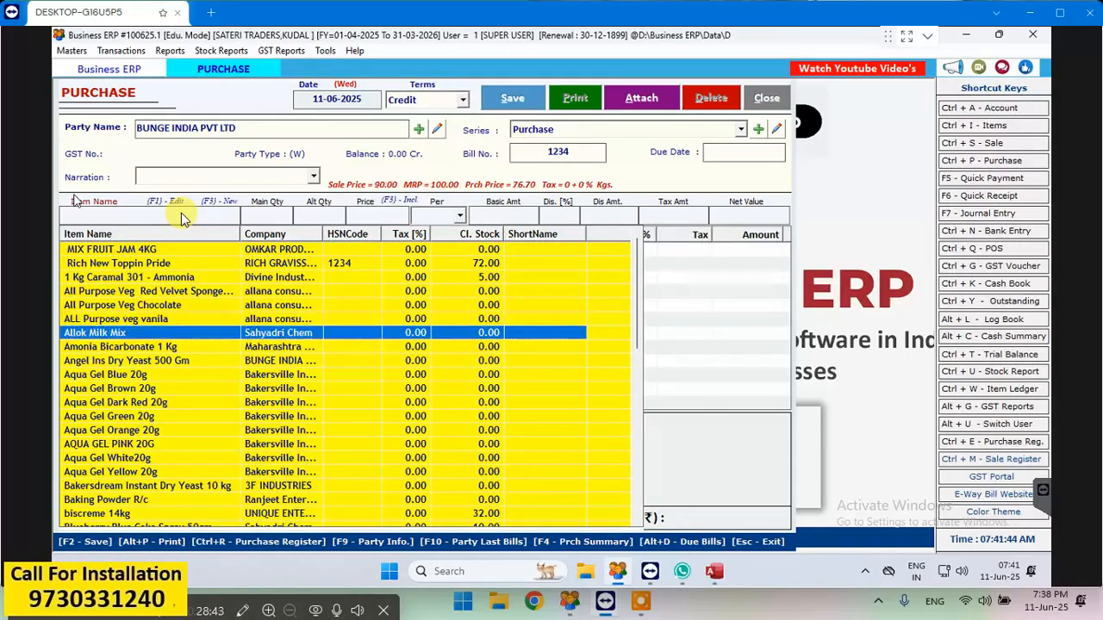
key(Return)
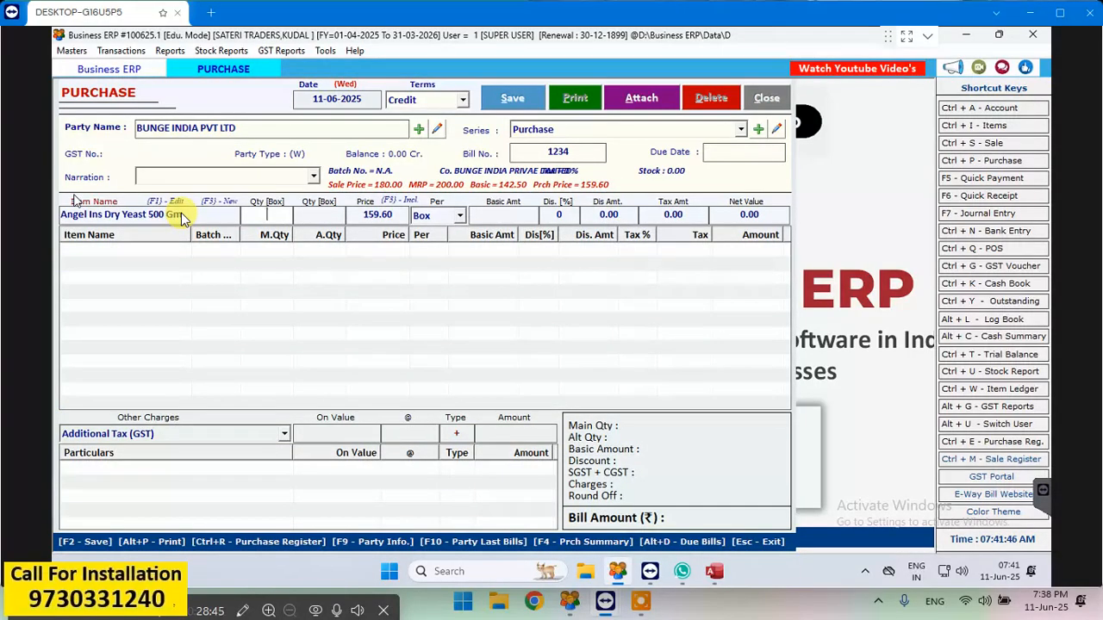
text(20)
key(Return)
key(Return)
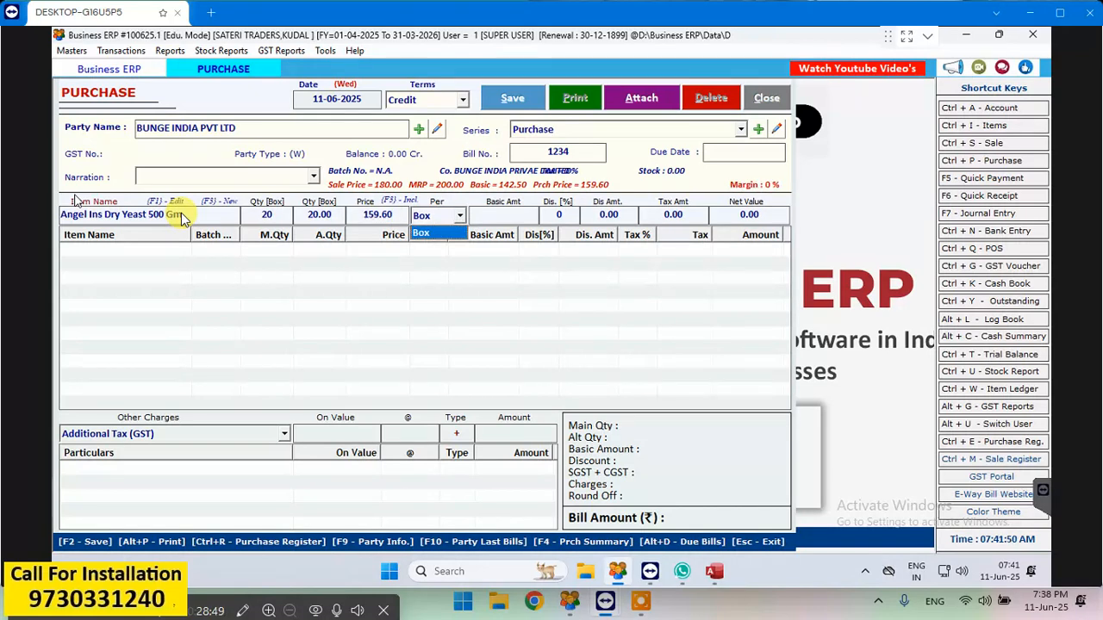
key(Return)
click(397, 214)
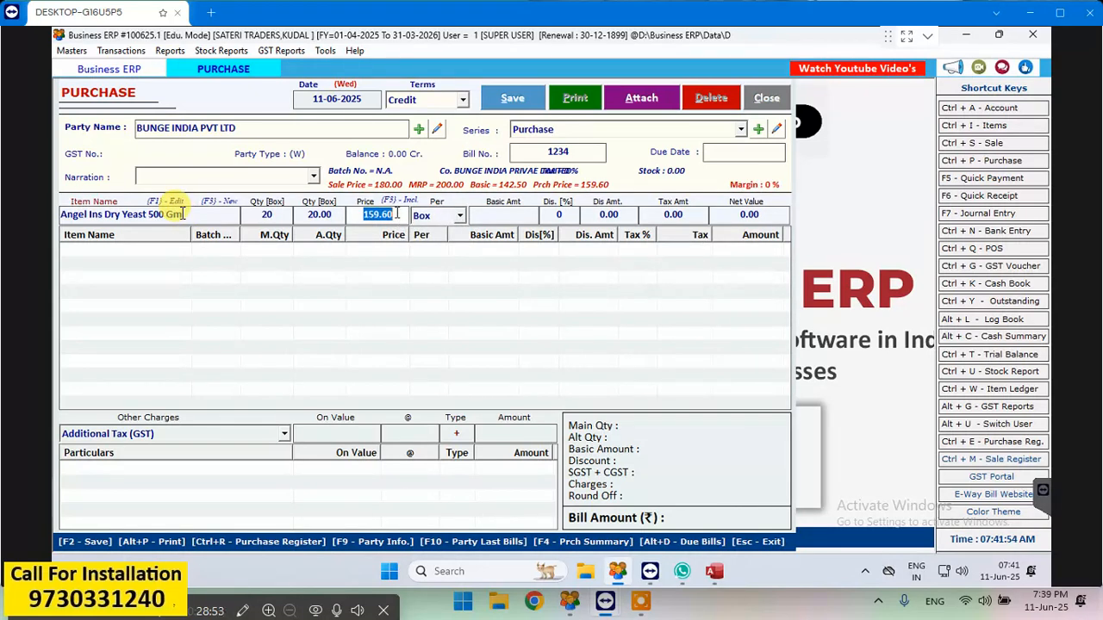
key(Return)
key(Return)
key(Return)
key(Return)
key(Return)
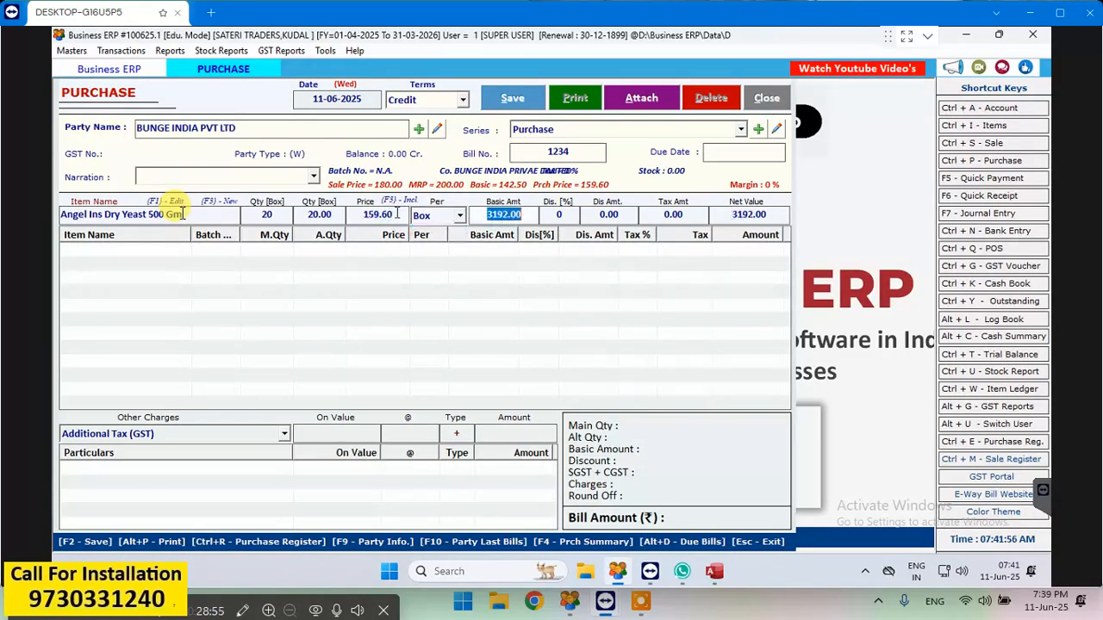
key(Return)
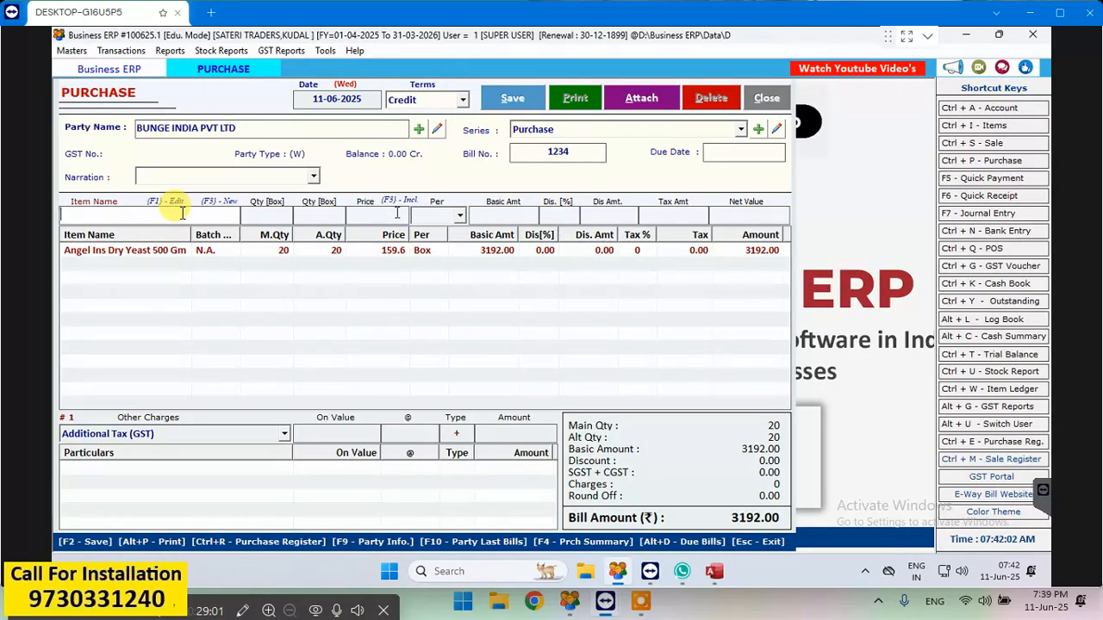
- Save the purchase entry and close the purchase form
key(F2)
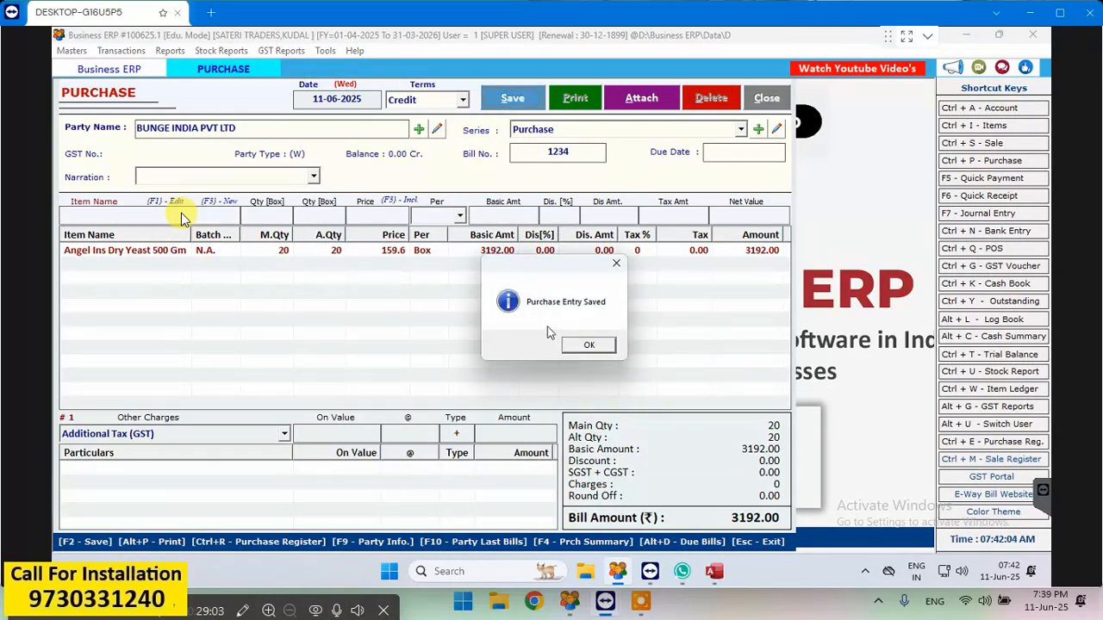
click(570, 345)
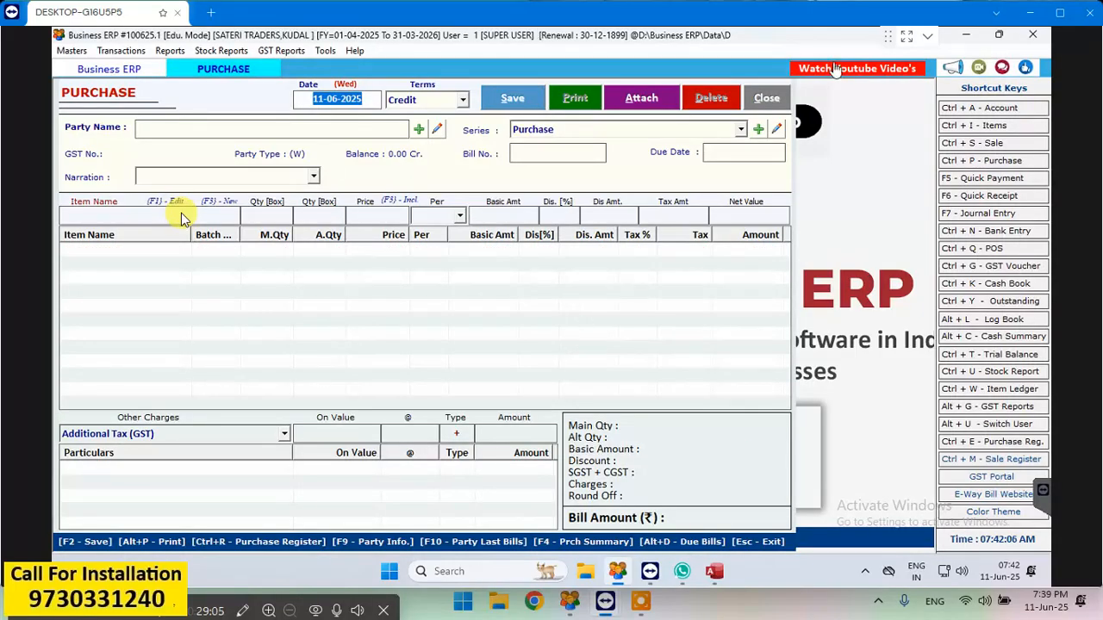
key(Escape)
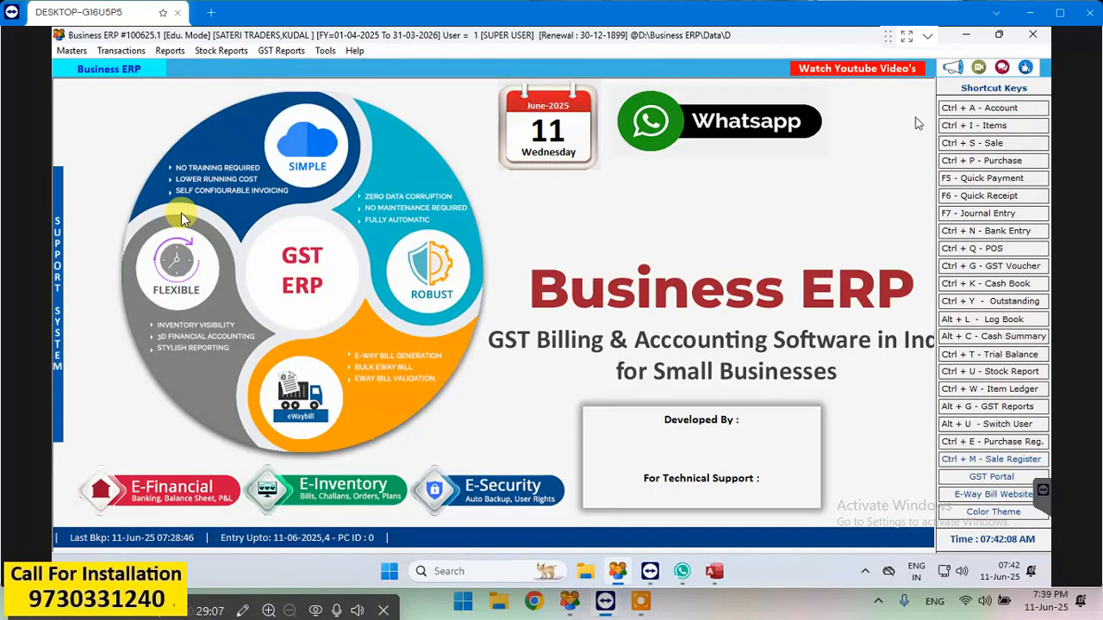
- Review the sale bills list and the purchase bills list for 11-06-2025, closing each one
click(991, 145)
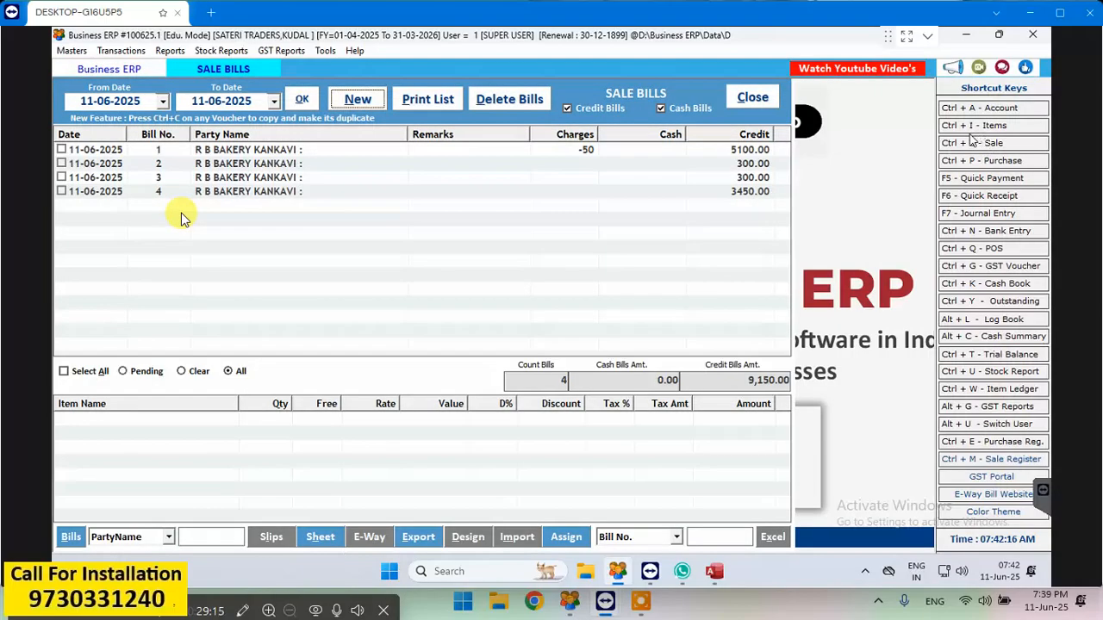
click(764, 100)
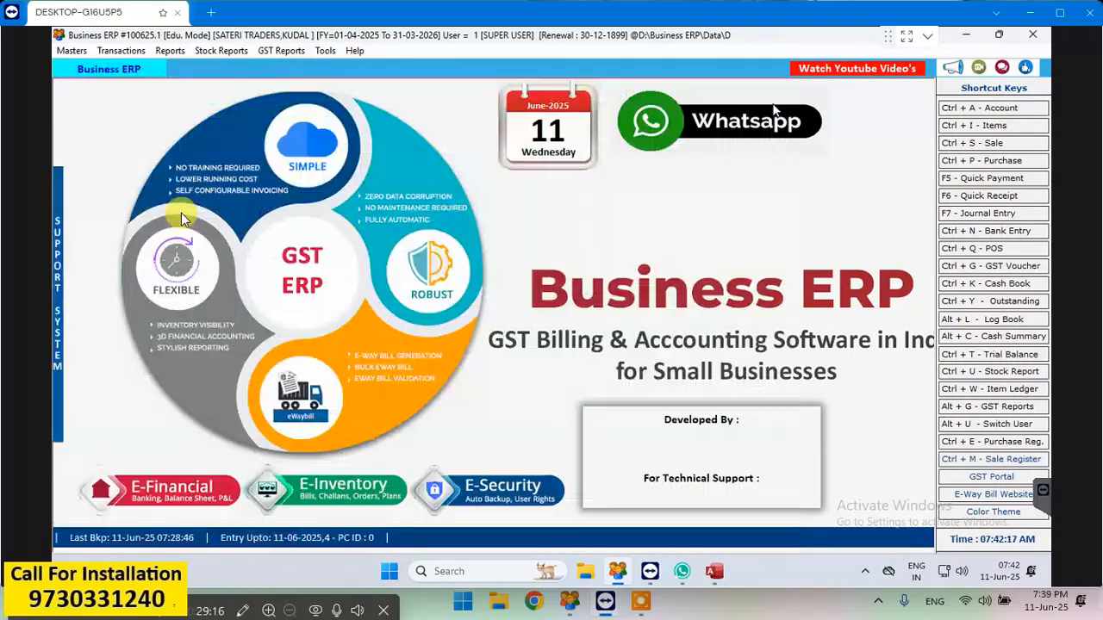
click(972, 163)
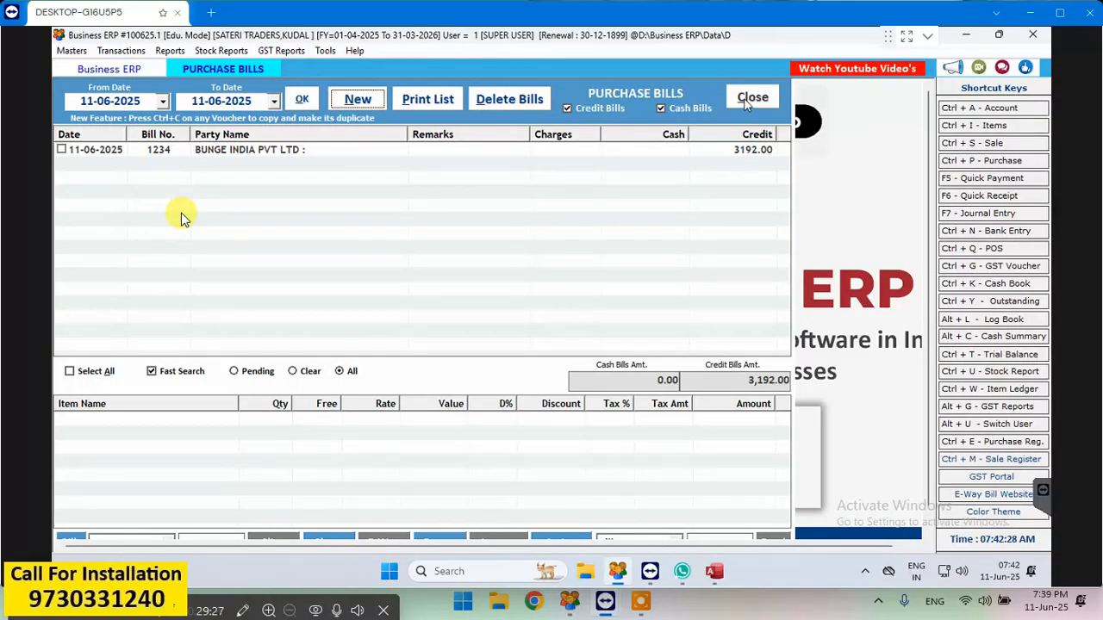
click(746, 100)
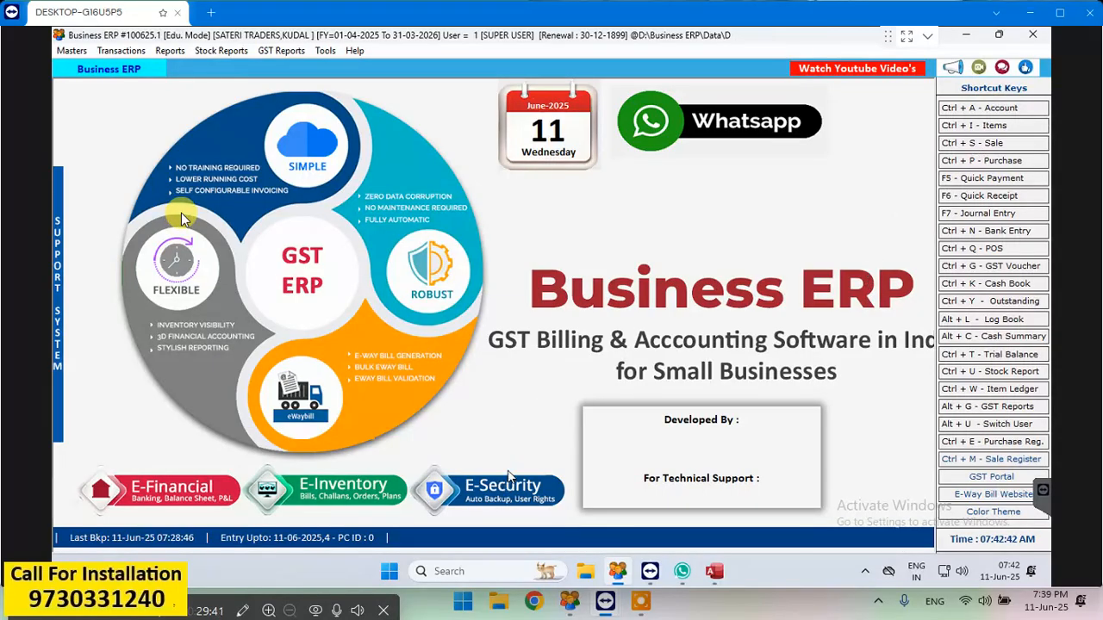
click(1039, 33)
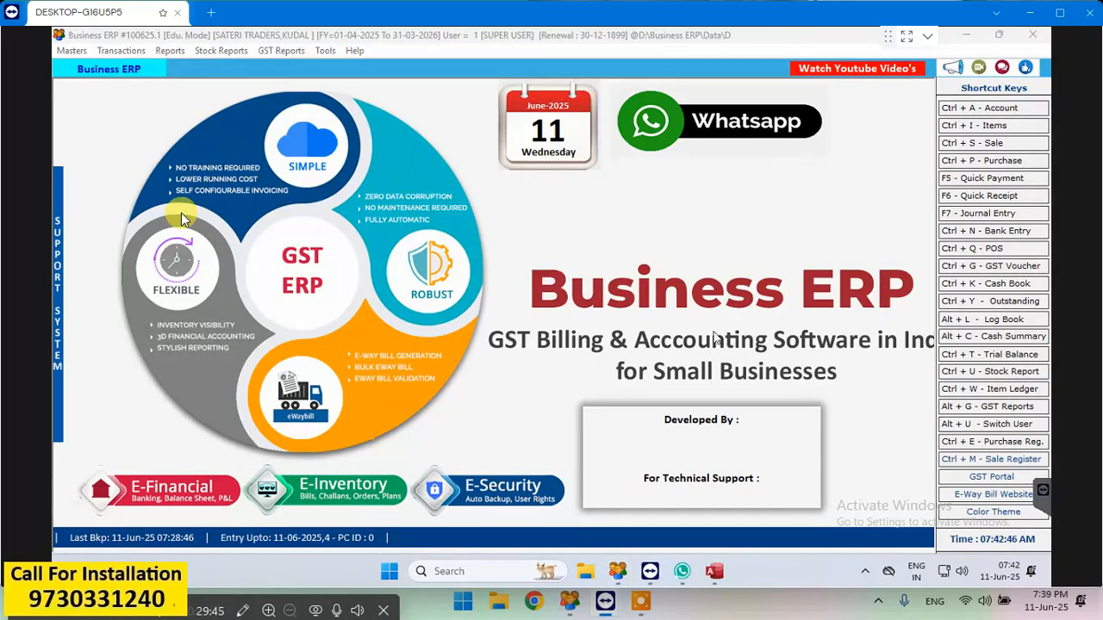
click(549, 389)
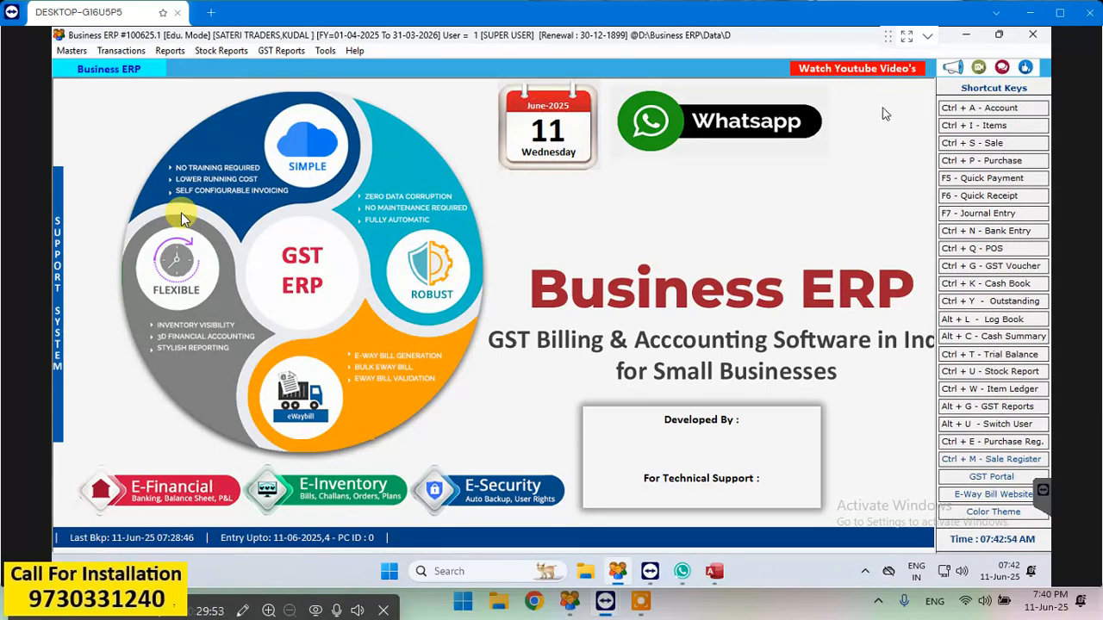
click(1031, 39)
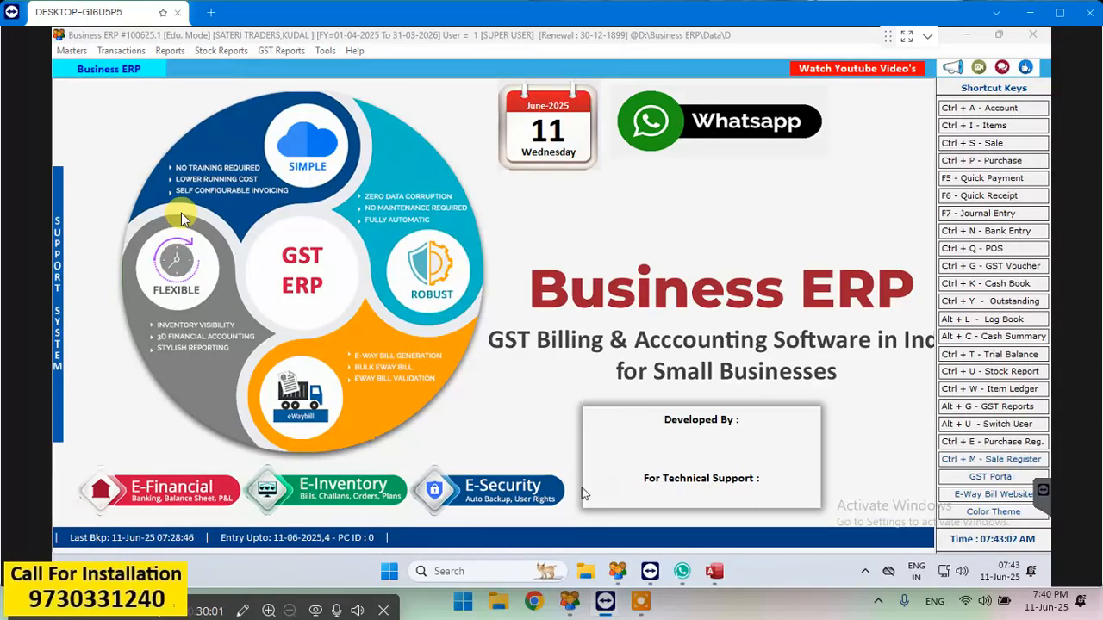
click(143, 68)
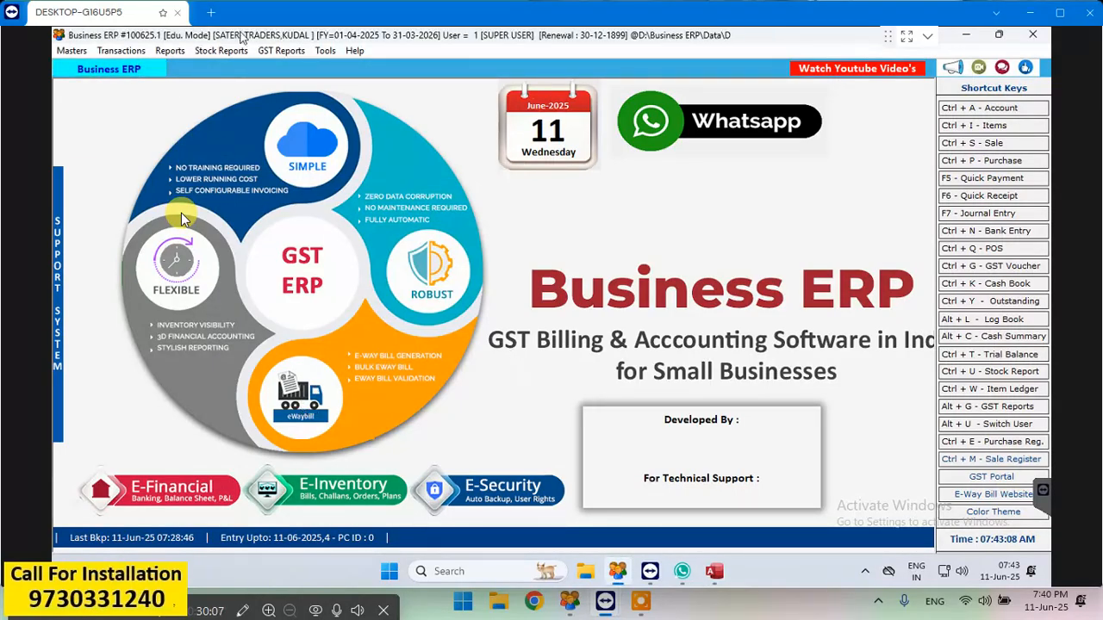
- Start a new account in the address book with DAILY EXPENCE as both account name and print name
click(1010, 112)
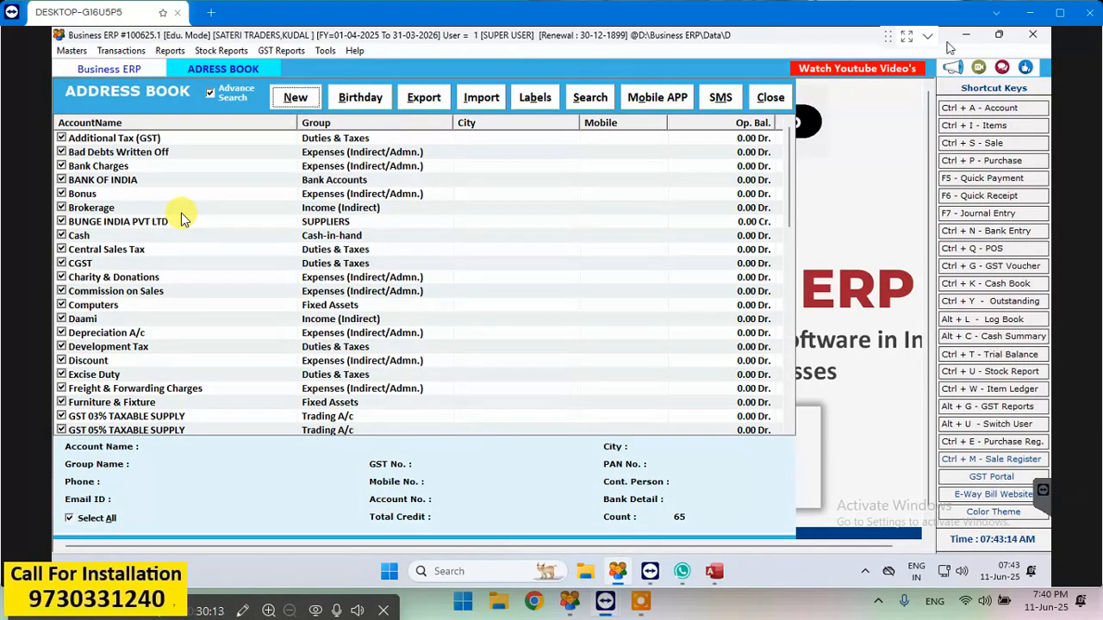
click(301, 100)
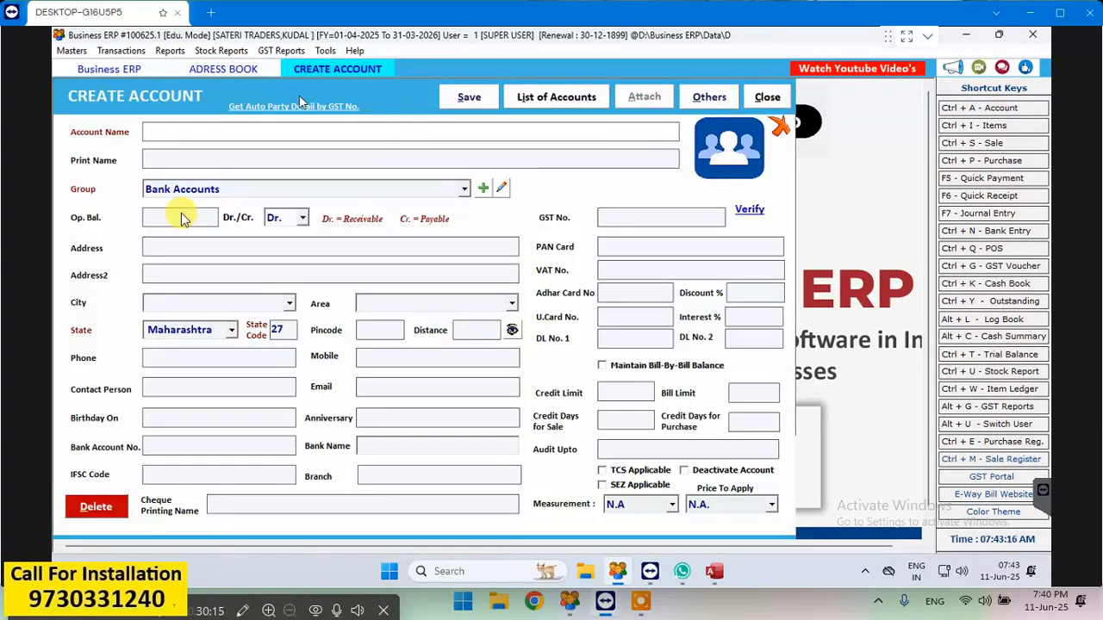
text(DAILY EX)
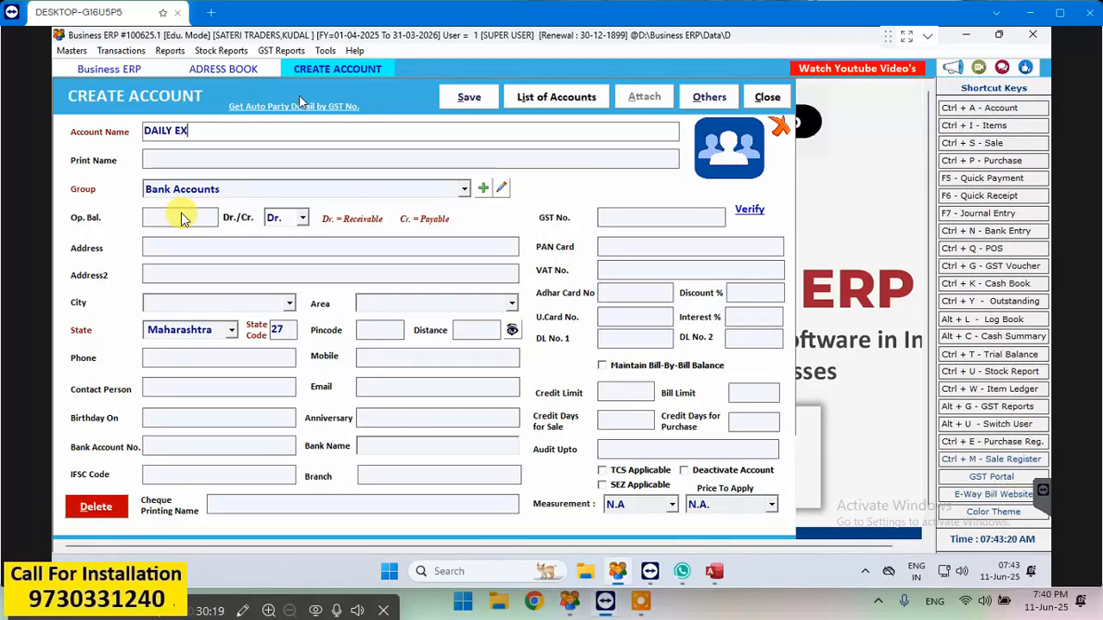
text(PENCE)
key(Return)
key(Return)
- Assign the new account to the Expenses (Indirect/Admn.) group
key(Down)
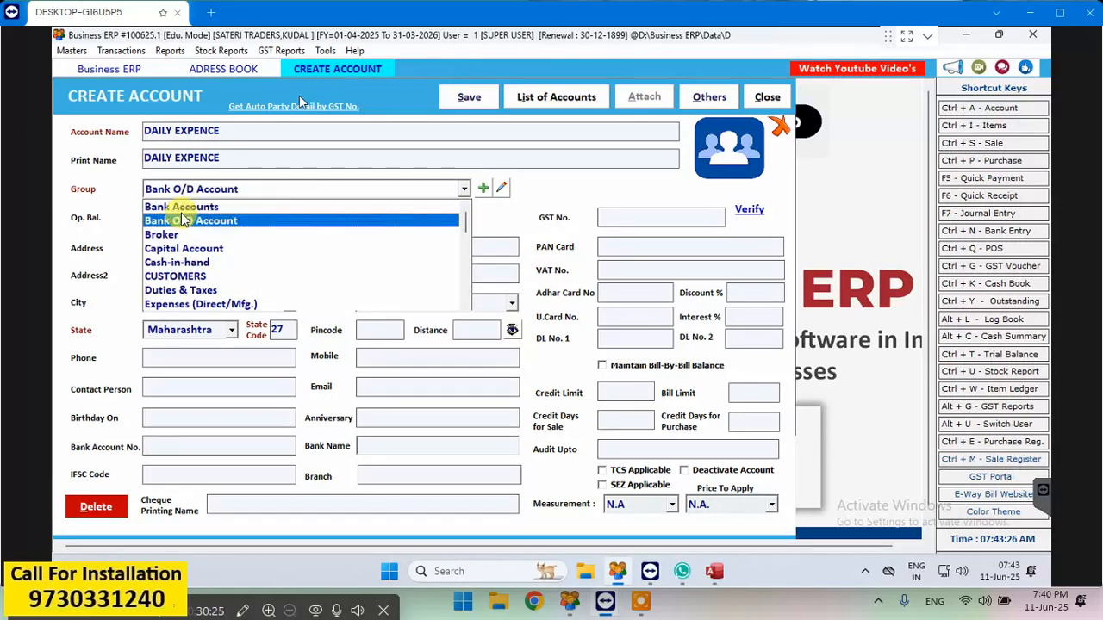
key(Down)
key(Down)
key(Down)
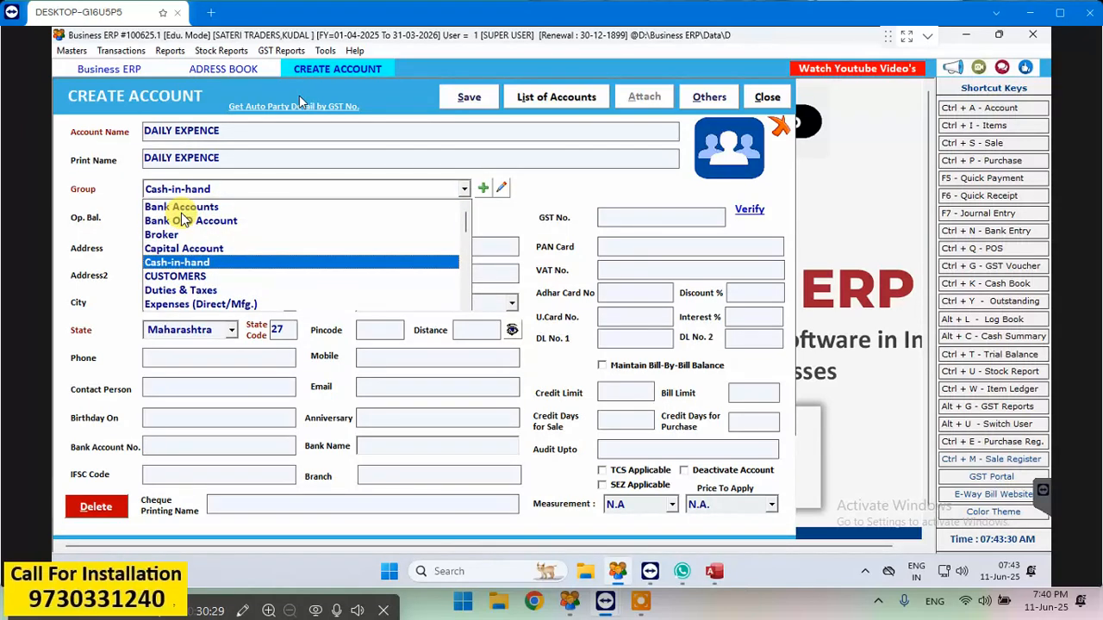
key(Down)
key(Down)
key(Down)
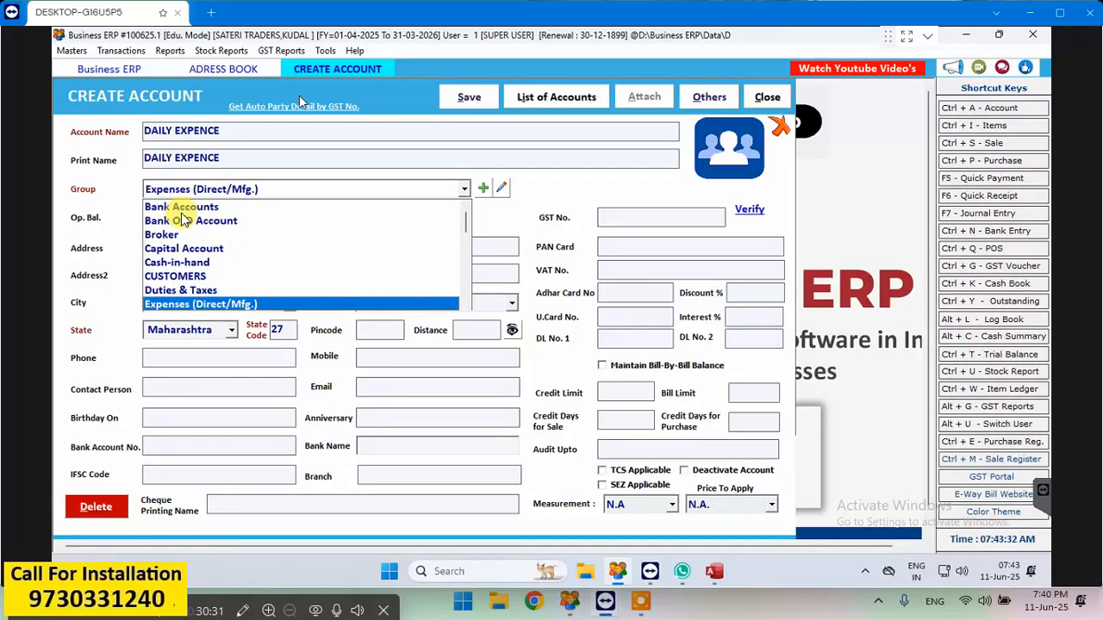
key(Down)
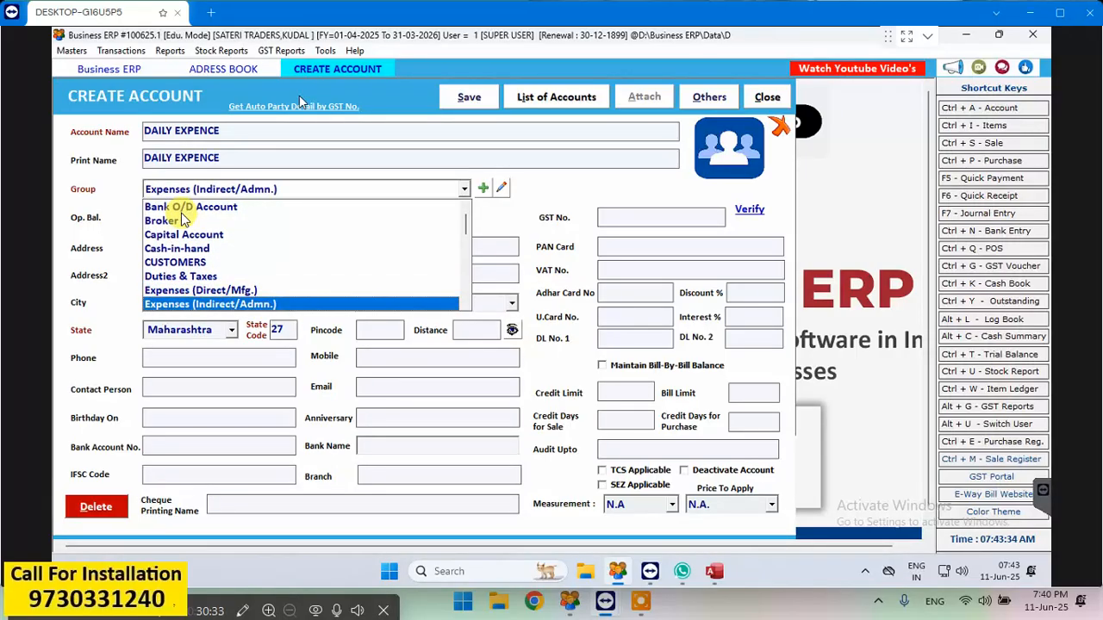
key(Return)
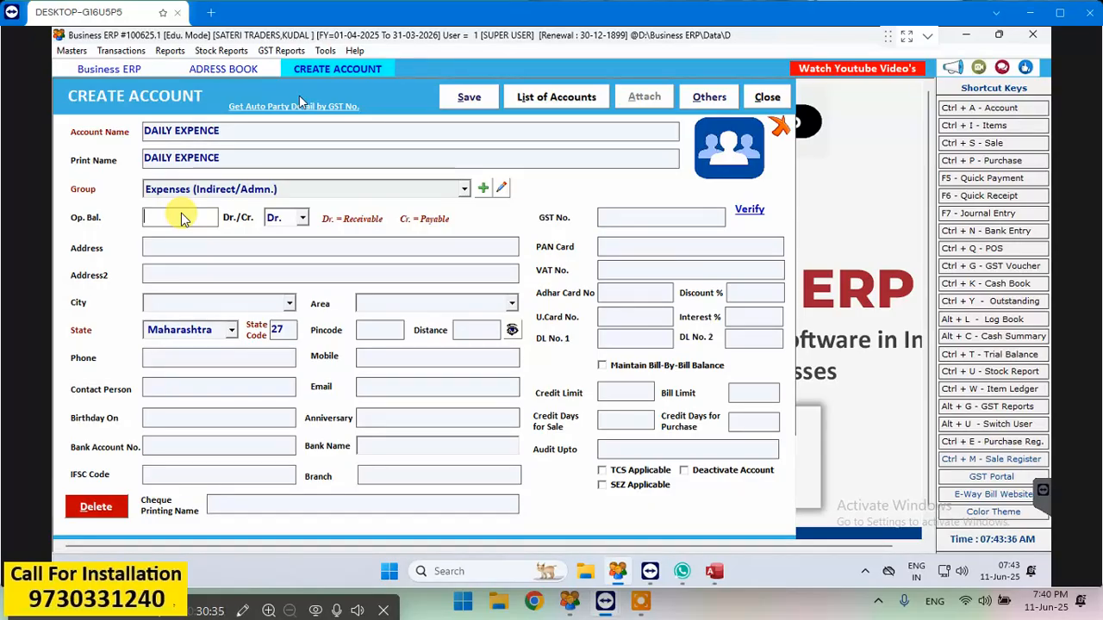
- Save the DAILY EXPENCE account, and close the account form and the address book
click(476, 99)
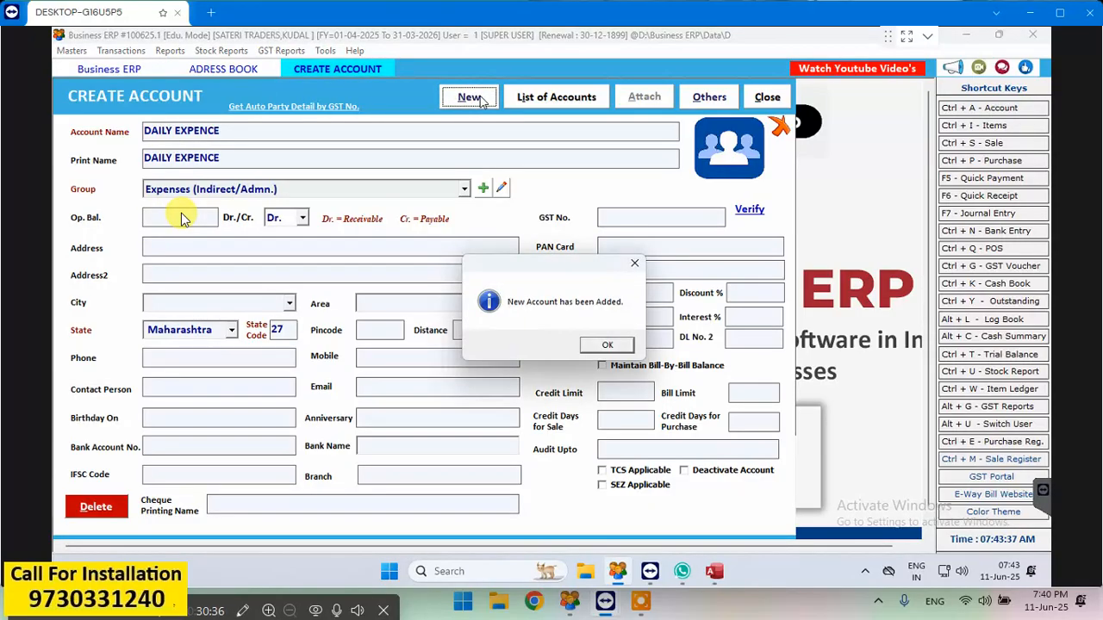
click(591, 348)
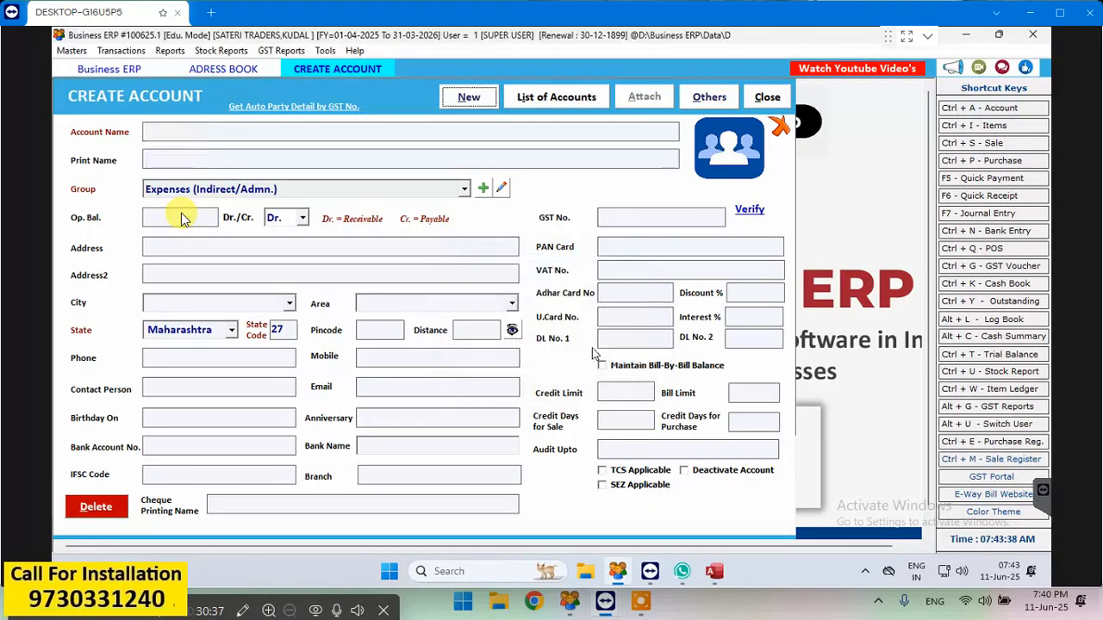
click(773, 98)
click(773, 98)
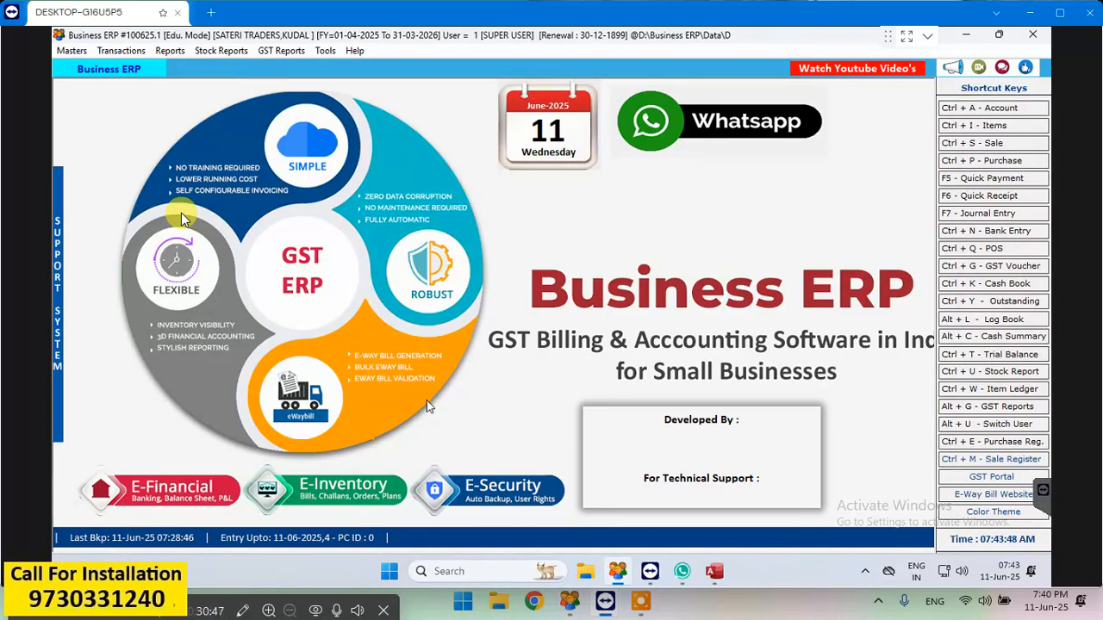
- Start a quick payment dated 11-06-2025 with Cash as the payment mode and receipt number 1
click(979, 180)
key(Return)
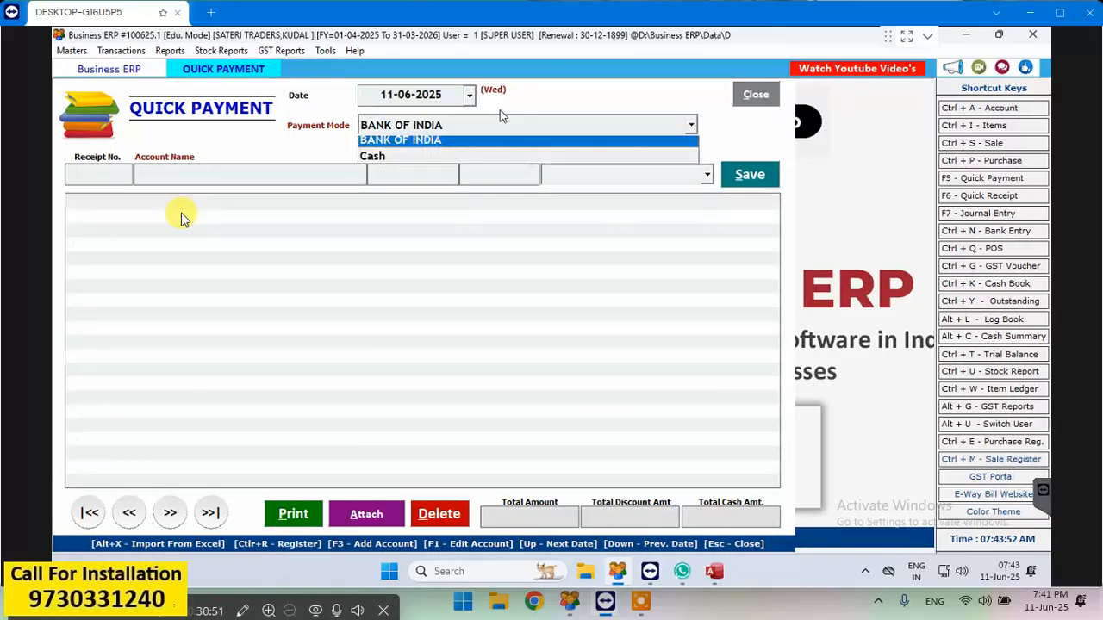
key(Return)
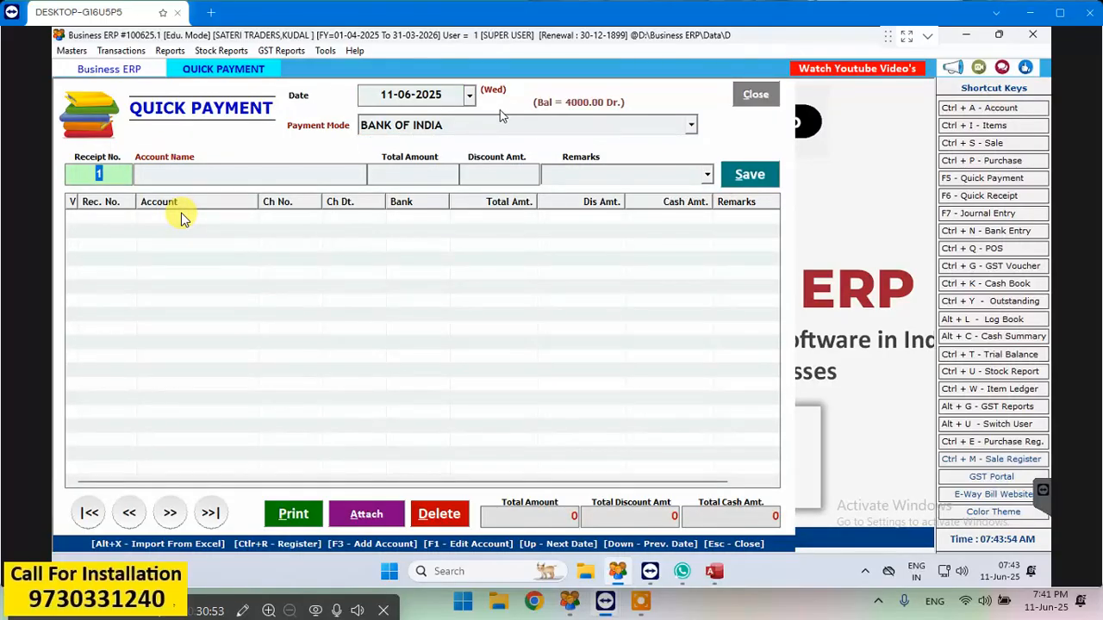
click(508, 121)
click(497, 123)
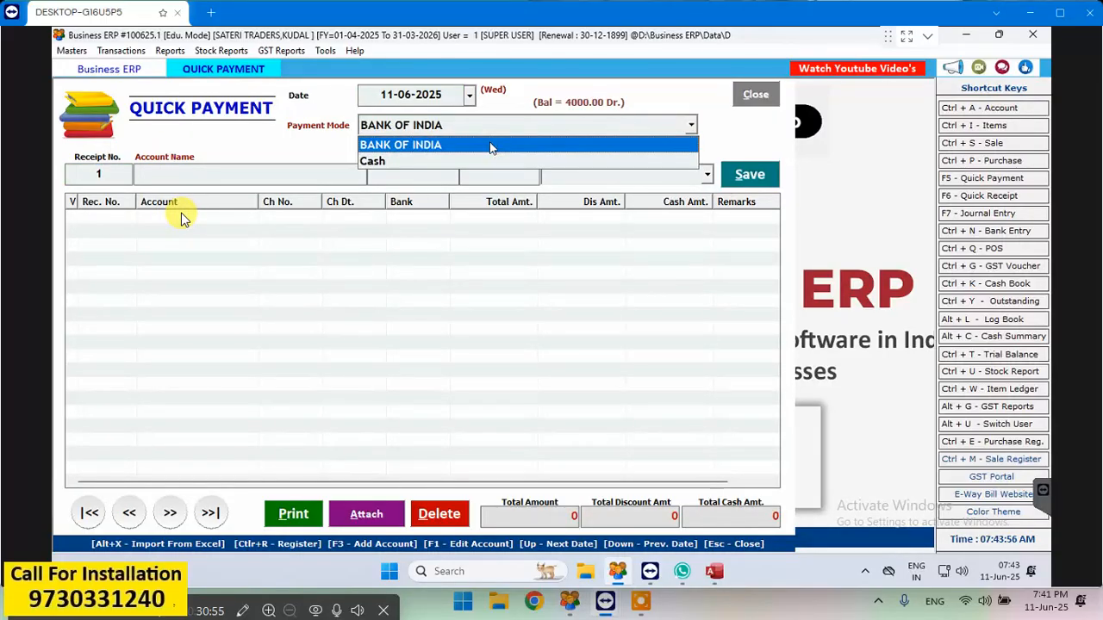
click(482, 163)
key(Return)
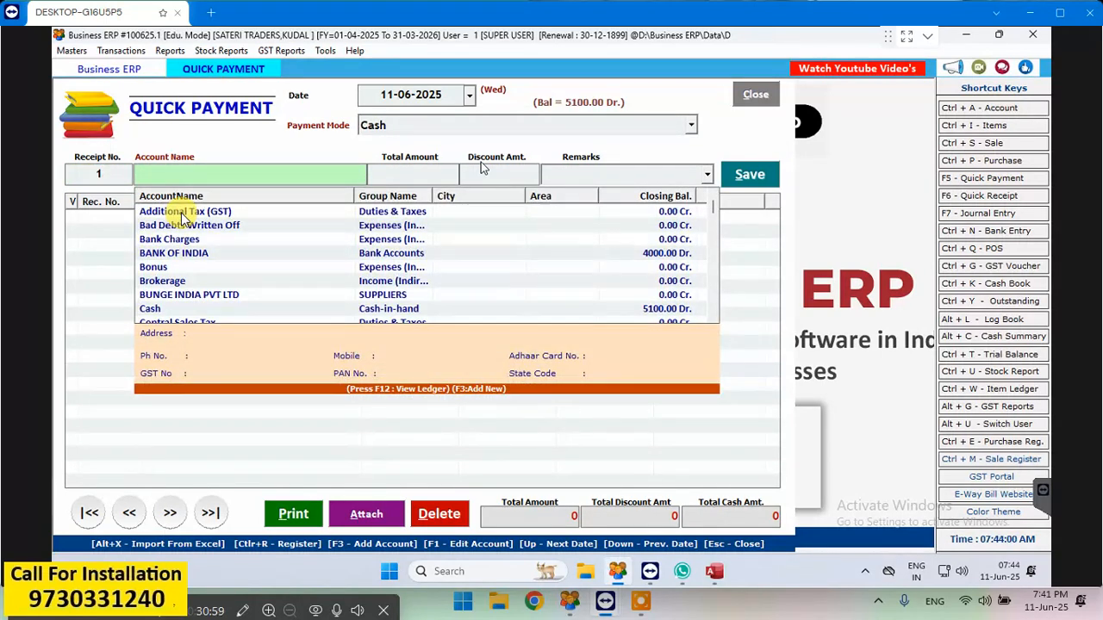
- Enter a payment of 500 to the DAILY EXPENCE account and save the entry
text(DAI)
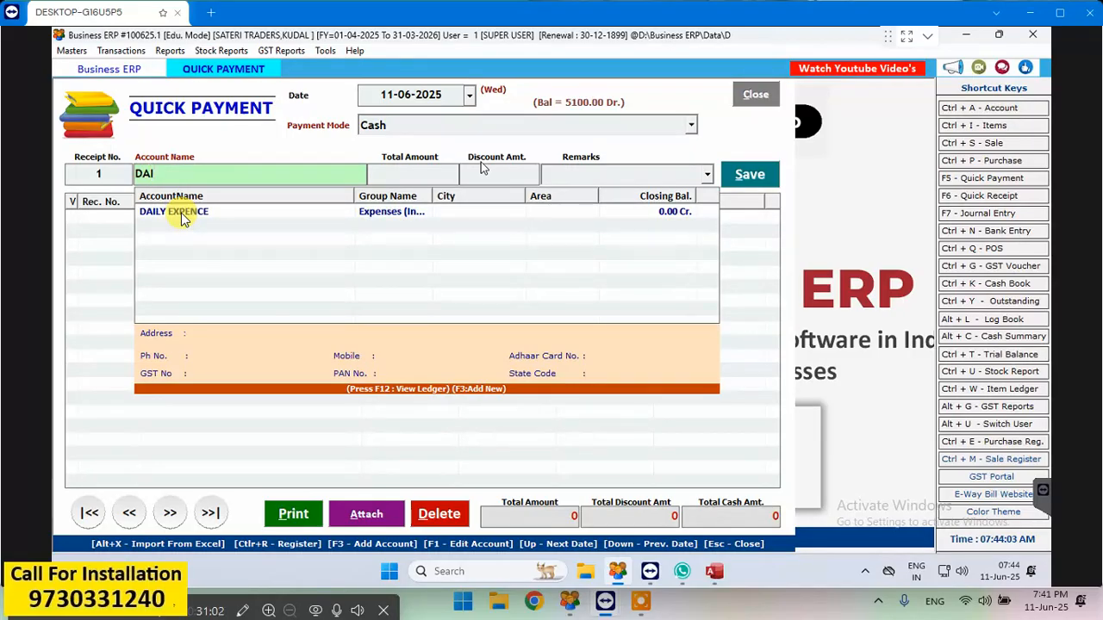
double_click(181, 215)
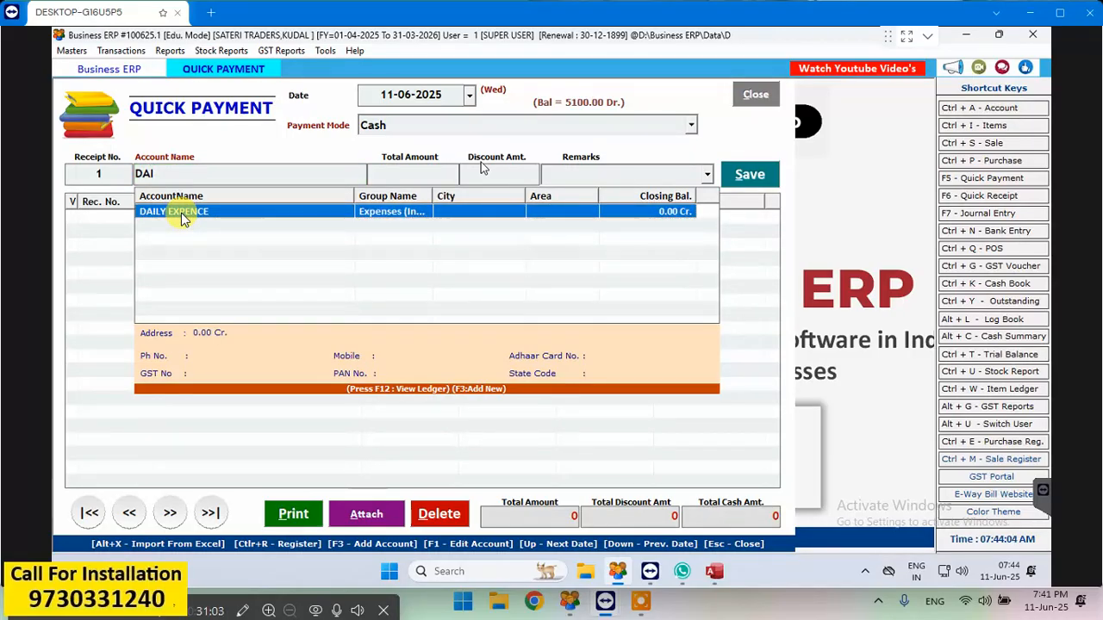
text(500)
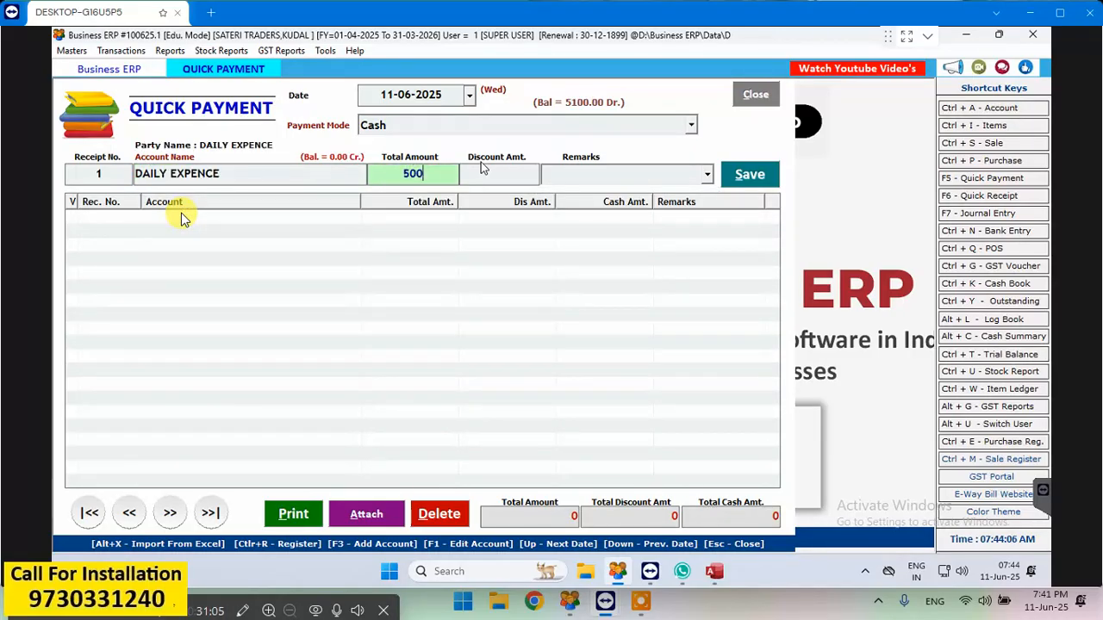
key(Return)
key(Return)
key(Return)
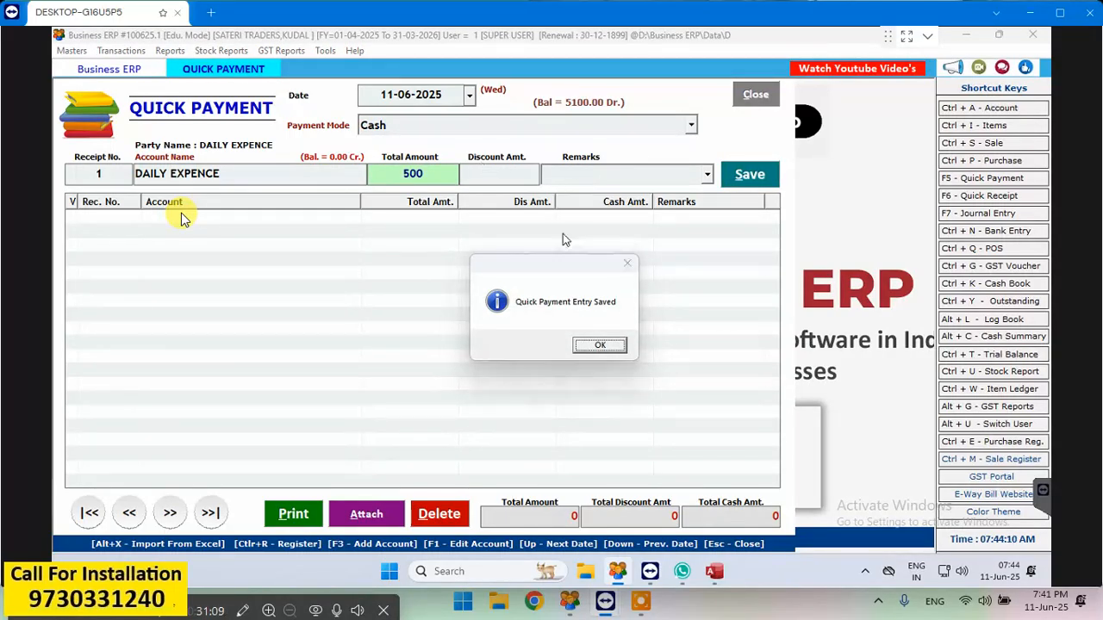
key(Return)
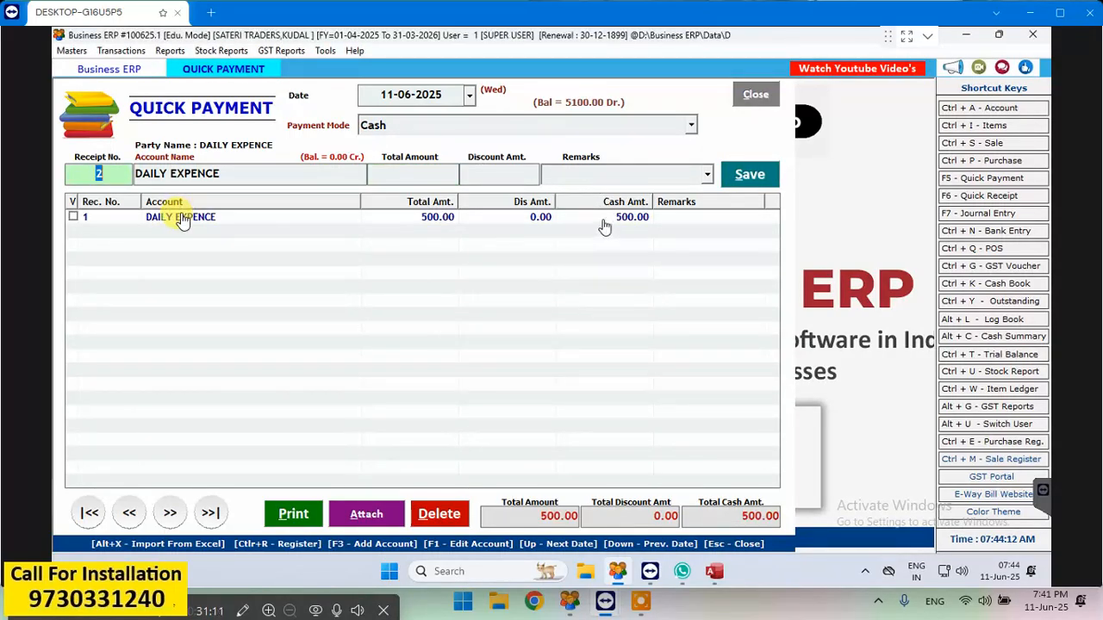
- Reopen the saved DAILY EXPENCE payment, update it with the remark PETROL, and close the quick payment form
click(183, 217)
double_click(605, 226)
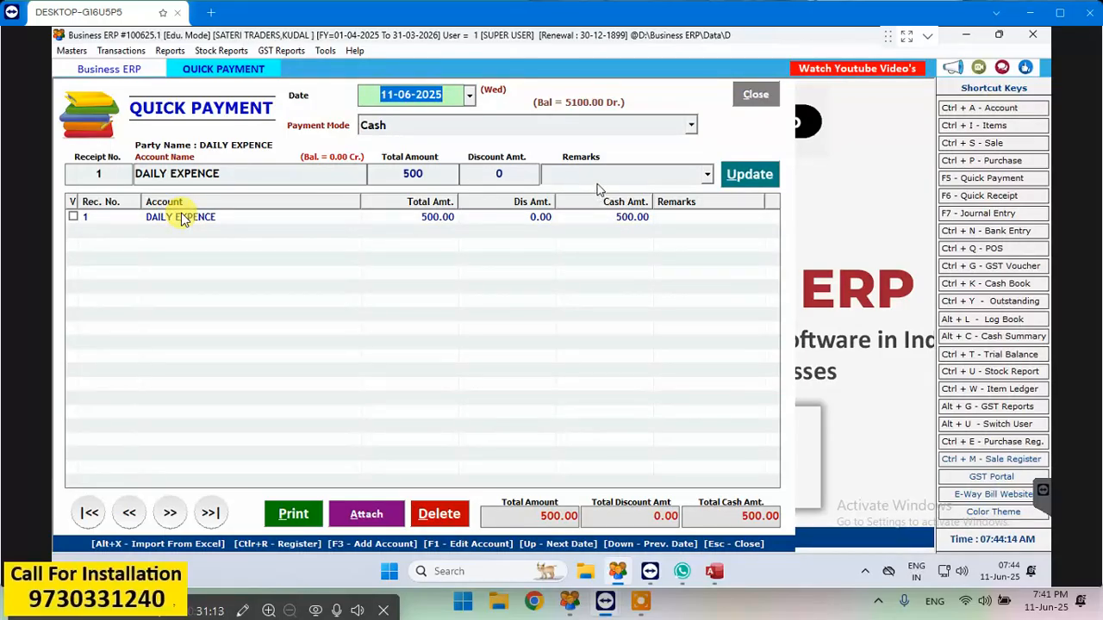
click(600, 176)
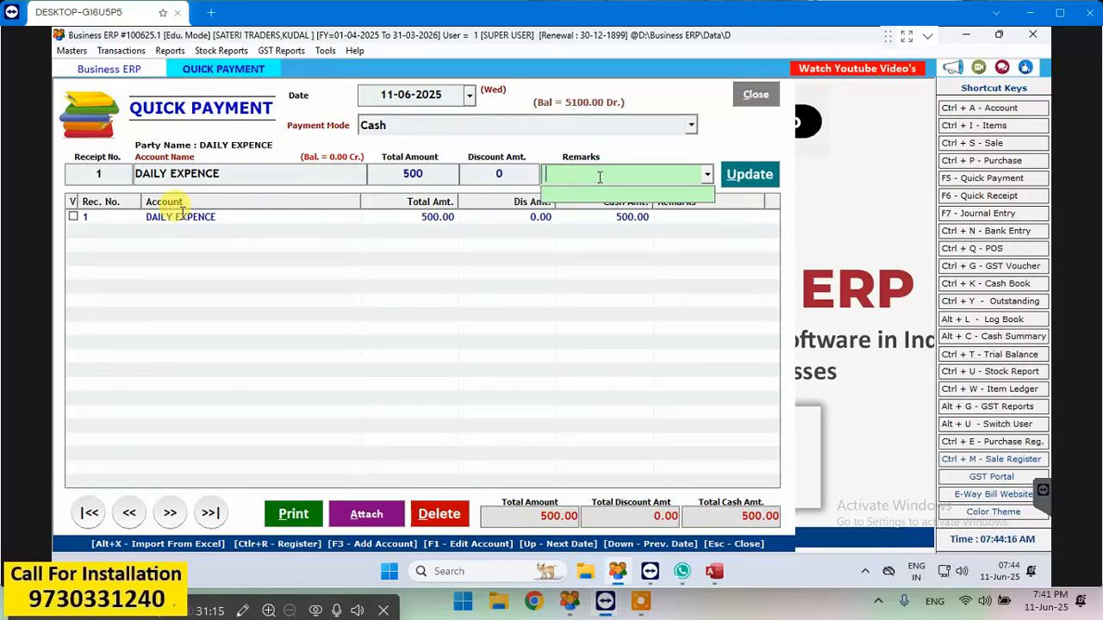
text(PETROL)
key(Return)
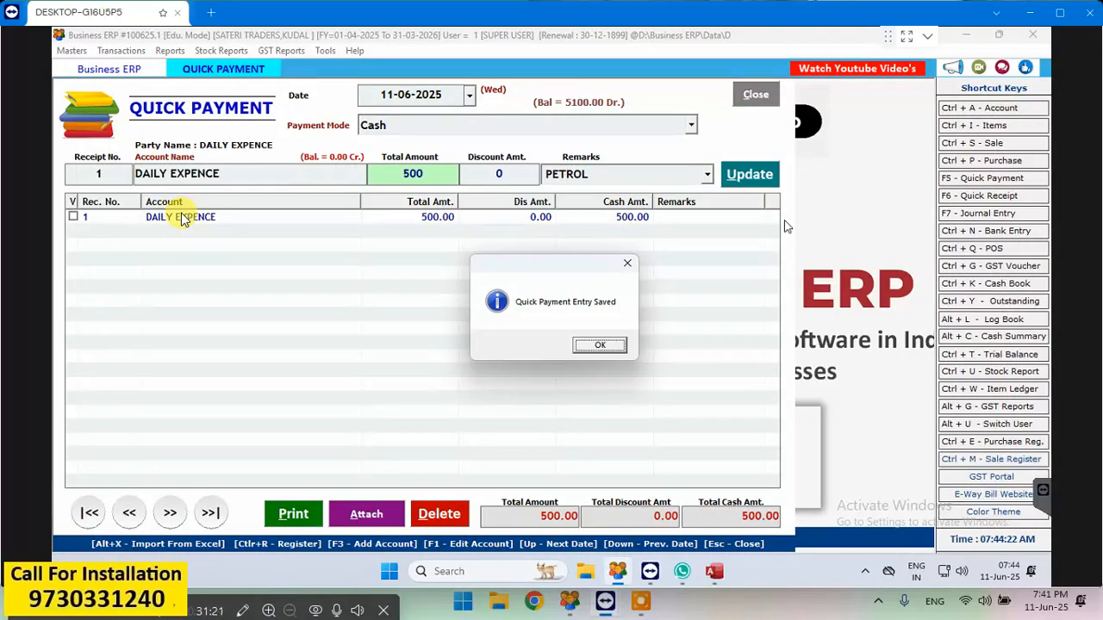
key(Return)
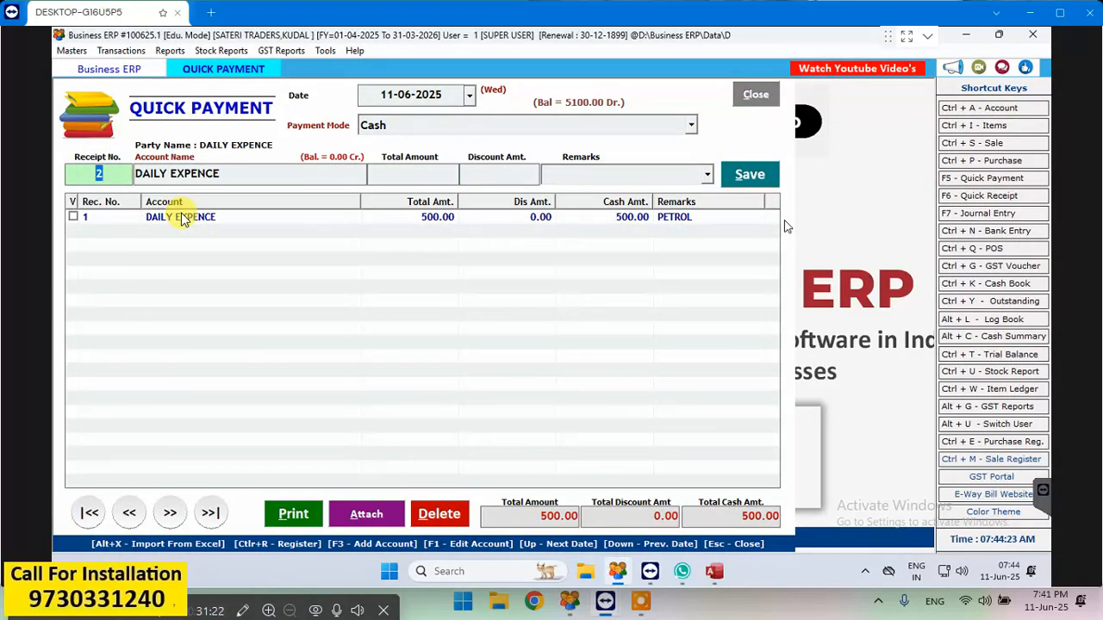
click(753, 100)
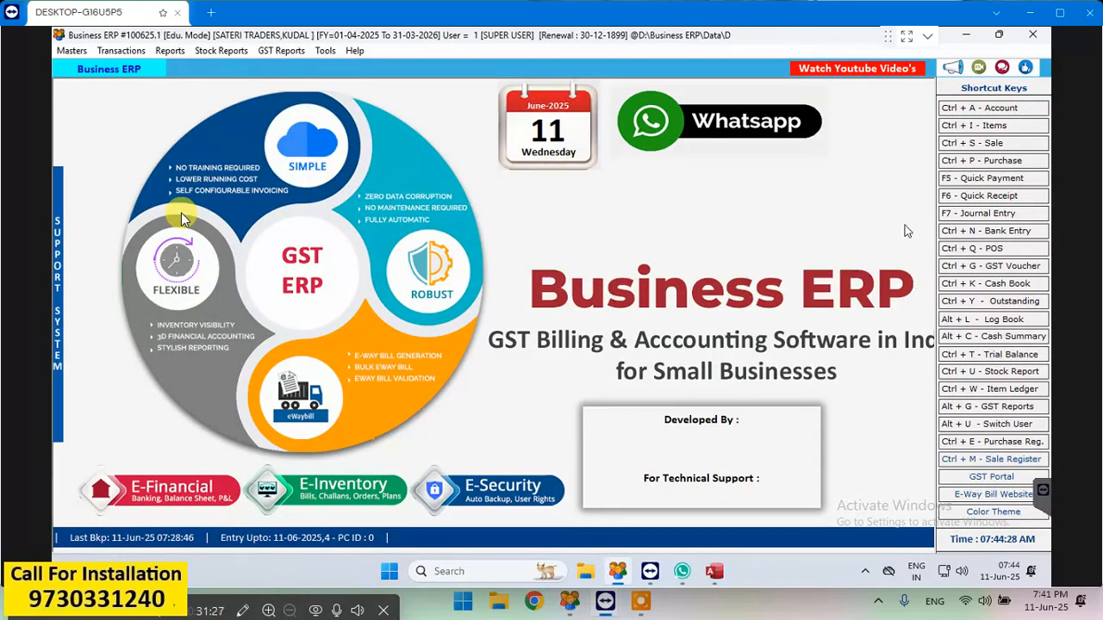
- View the day book from 11-06-2025 to 11-06-2025, and close the report and the program
click(169, 51)
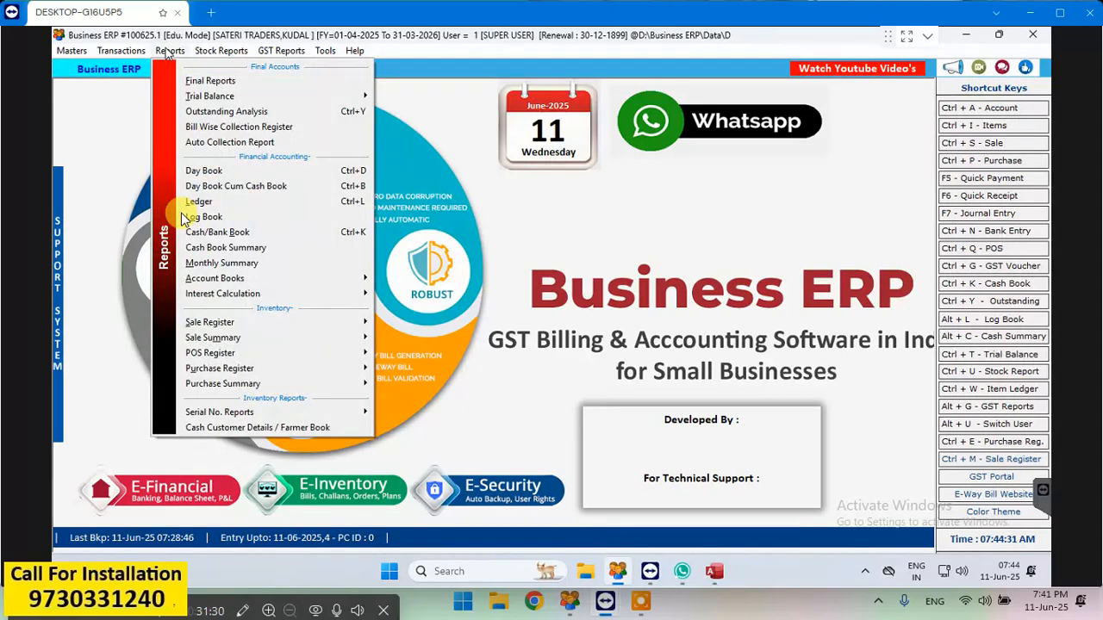
click(213, 173)
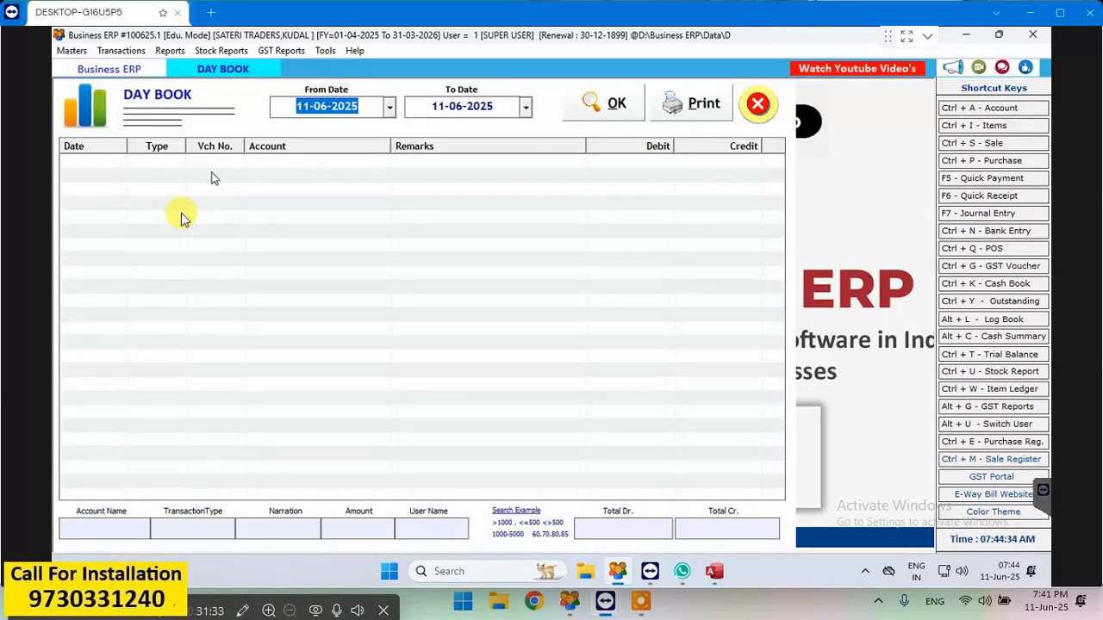
key(Return)
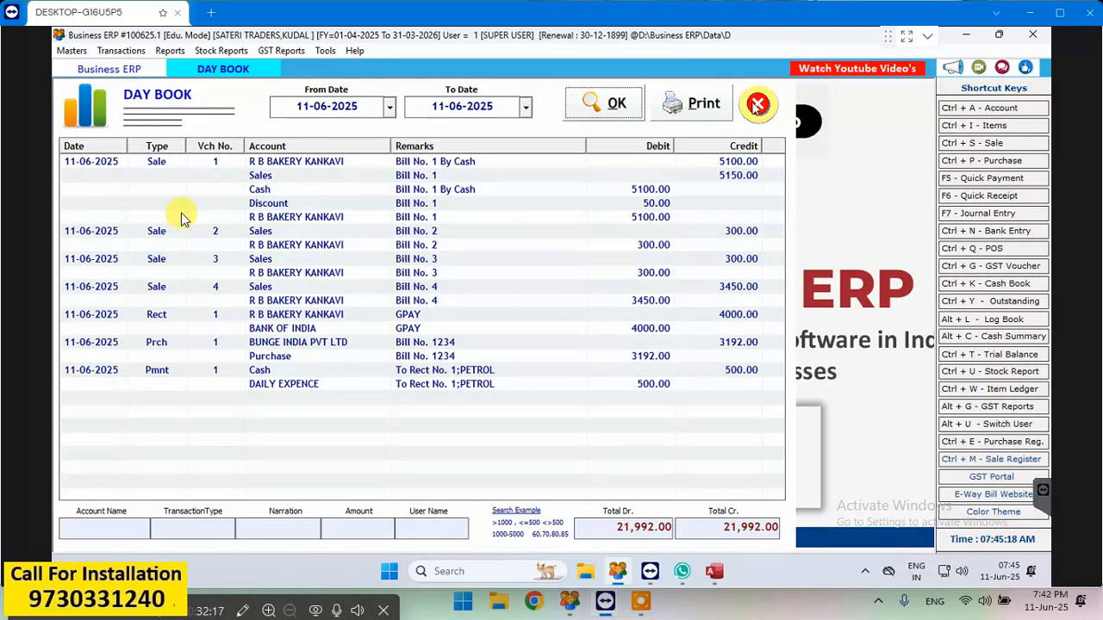
click(756, 107)
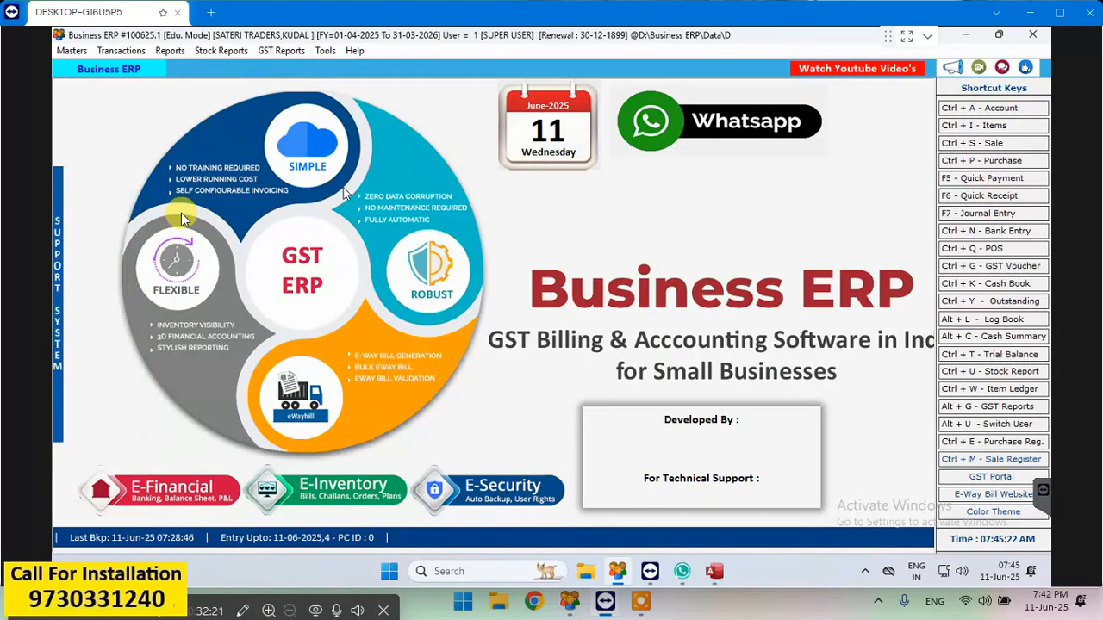
click(1038, 37)
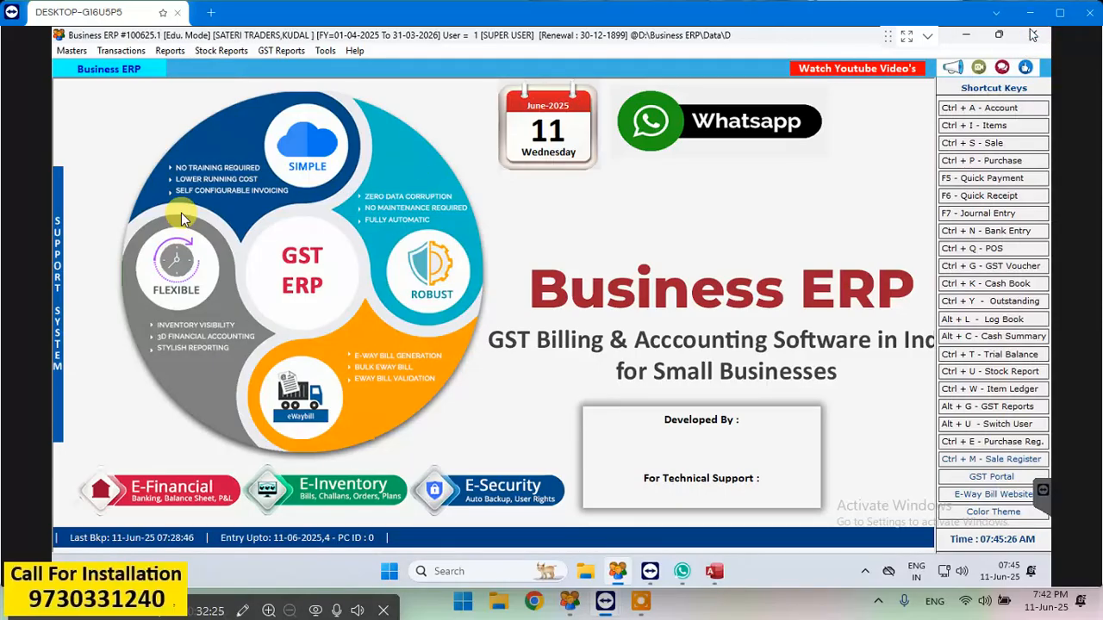